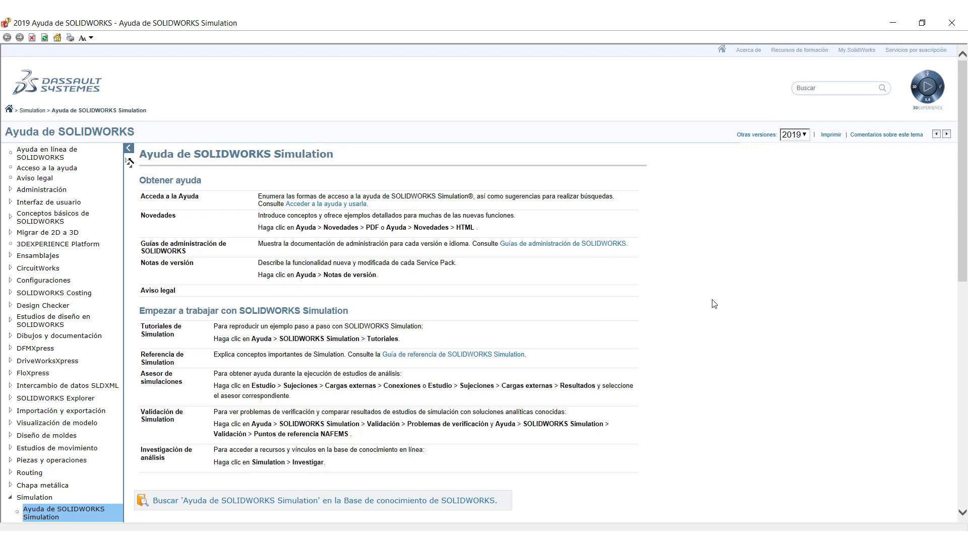
- Close the SOLIDWORKS help window and open the linear static NAFEMS benchmarks from the Simulation validation help
left_click(951, 23)
left_click(913, 25)
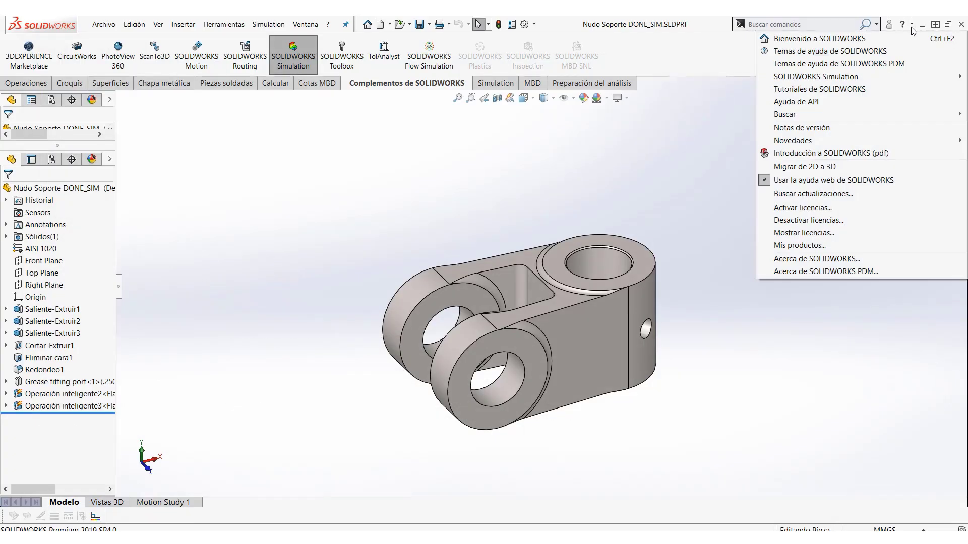
mouse_move(872, 81)
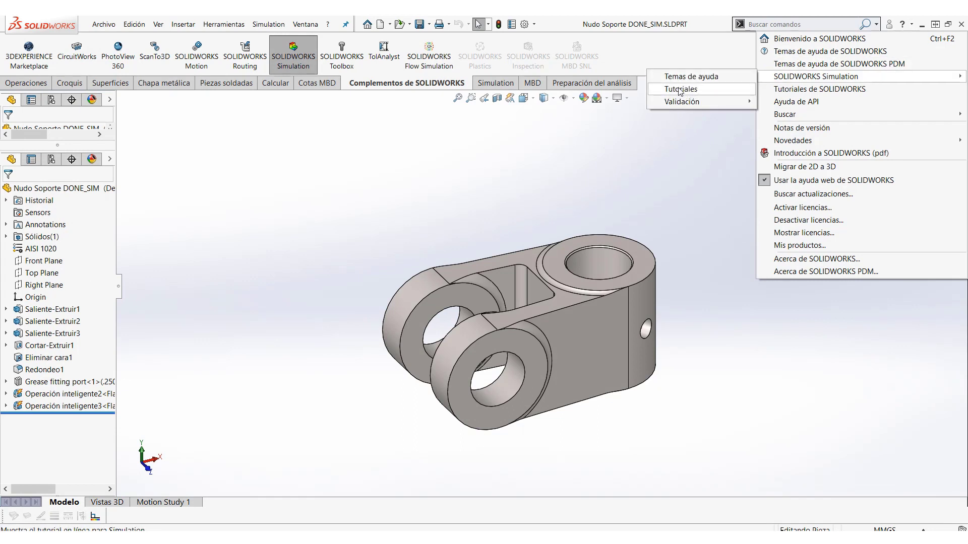
mouse_move(680, 104)
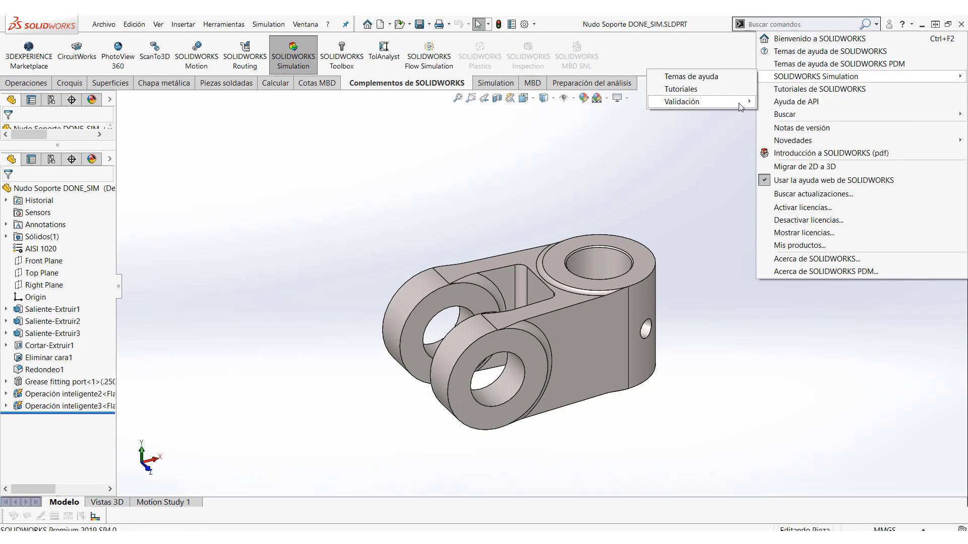
mouse_move(776, 77)
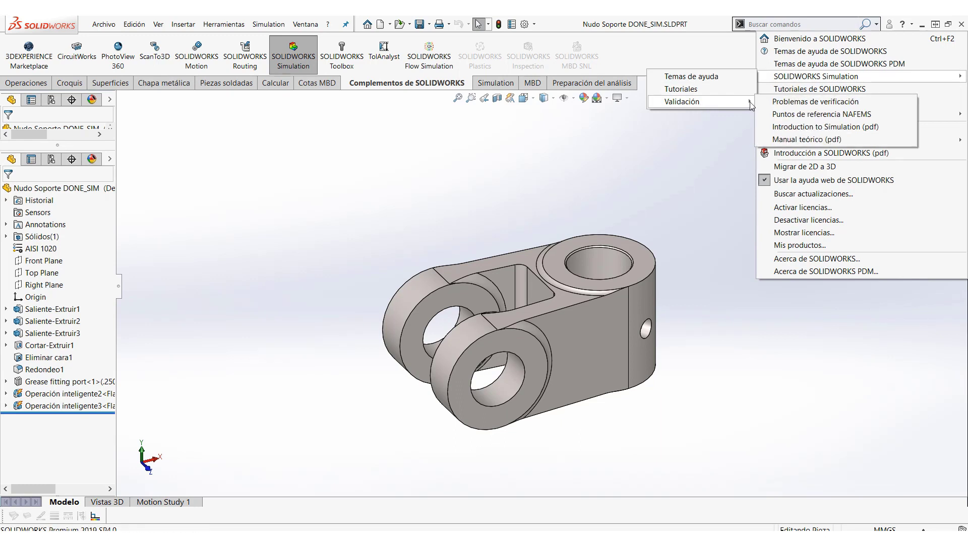
left_click(811, 117)
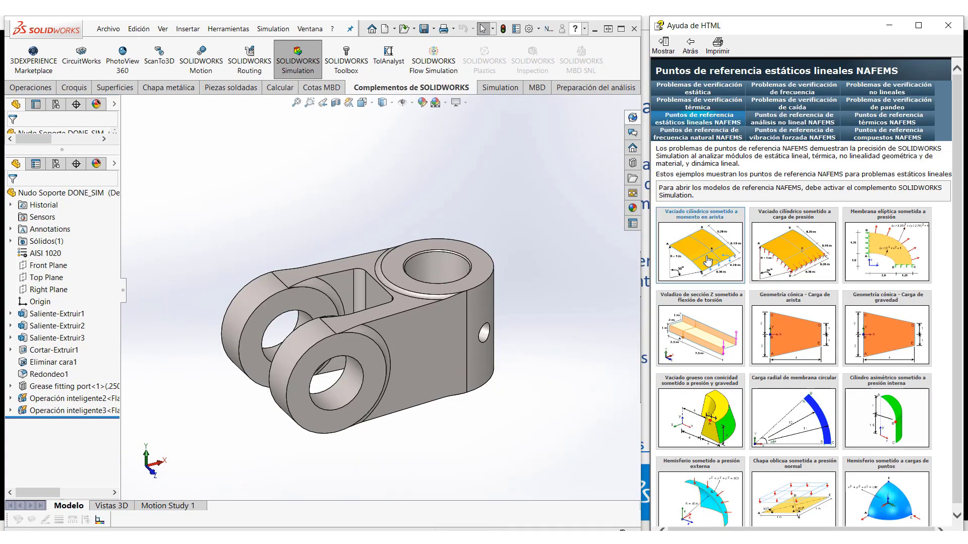
- Read the NAFEMS benchmarks for the cylindrical shell under edge moment and the thick tapered shell under pressure and gravity
left_click(708, 261)
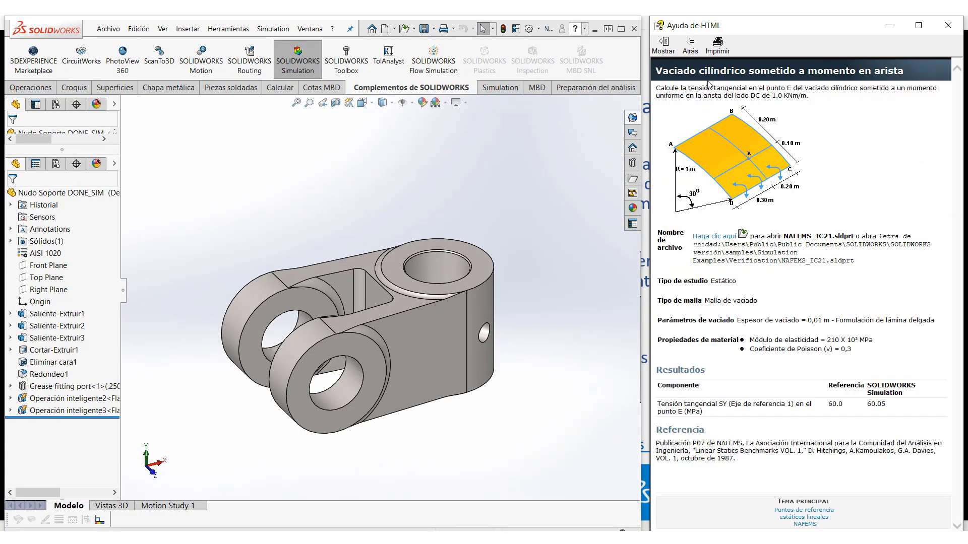
left_click(699, 53)
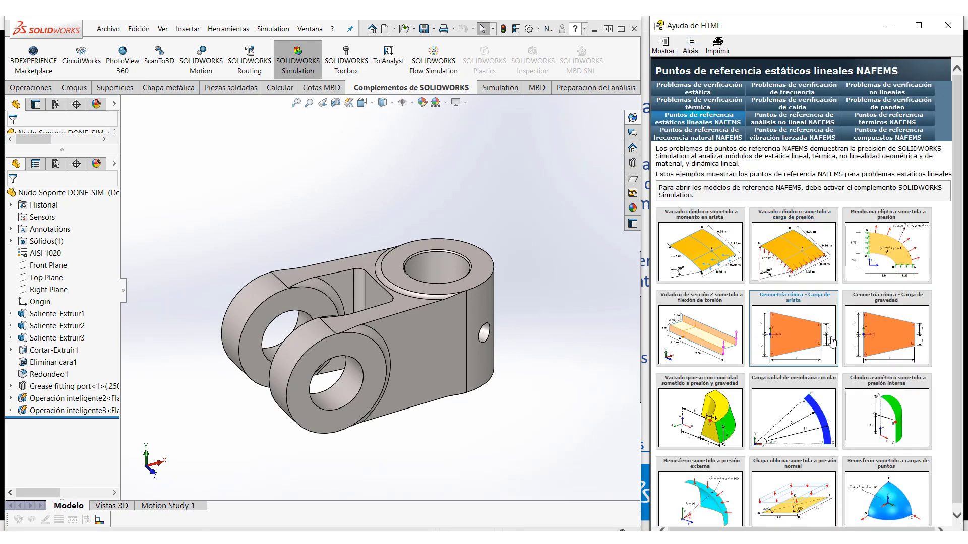
left_click(721, 434)
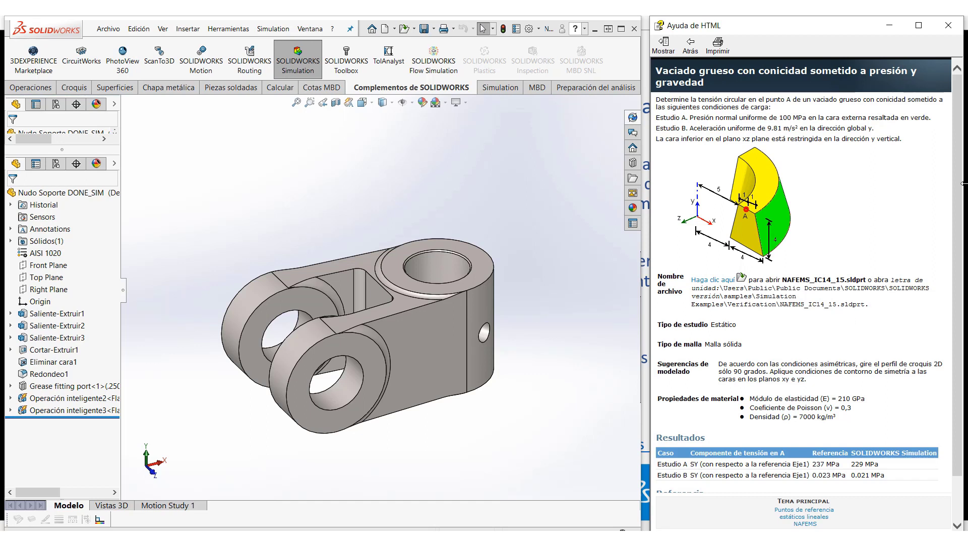
scroll(957, 197, "down", 2)
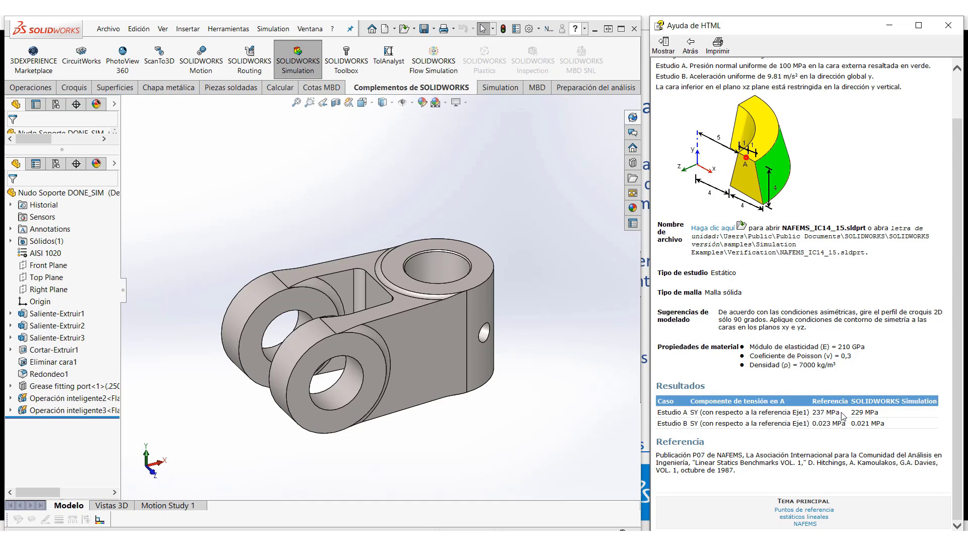
left_click(692, 47)
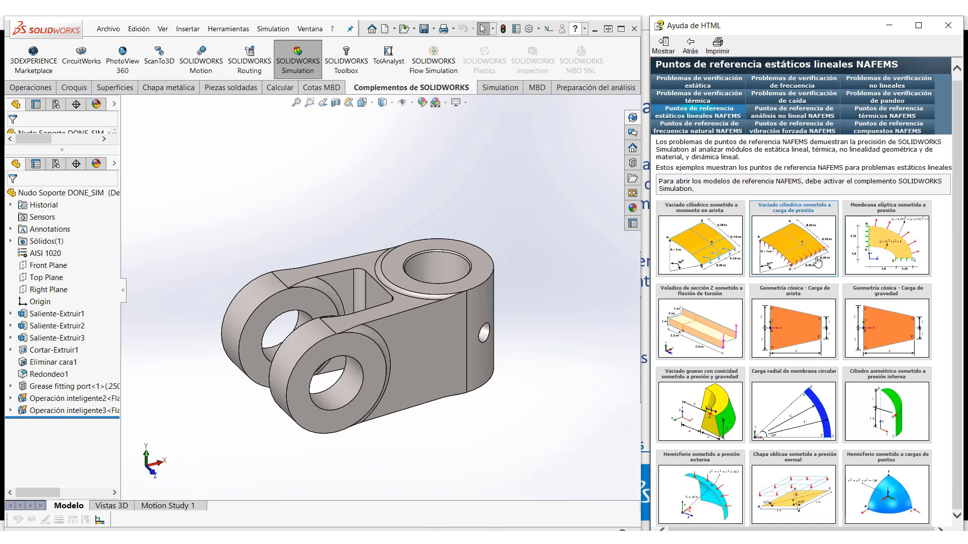
- Read the NAFEMS benchmark for the hemisphere under point loads and close the HTML help window
left_click(883, 494)
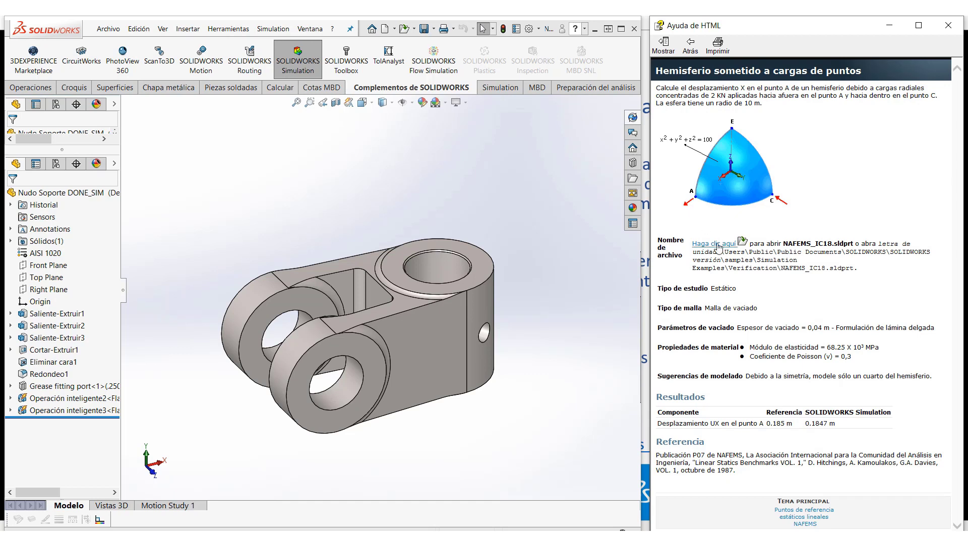
left_click(690, 44)
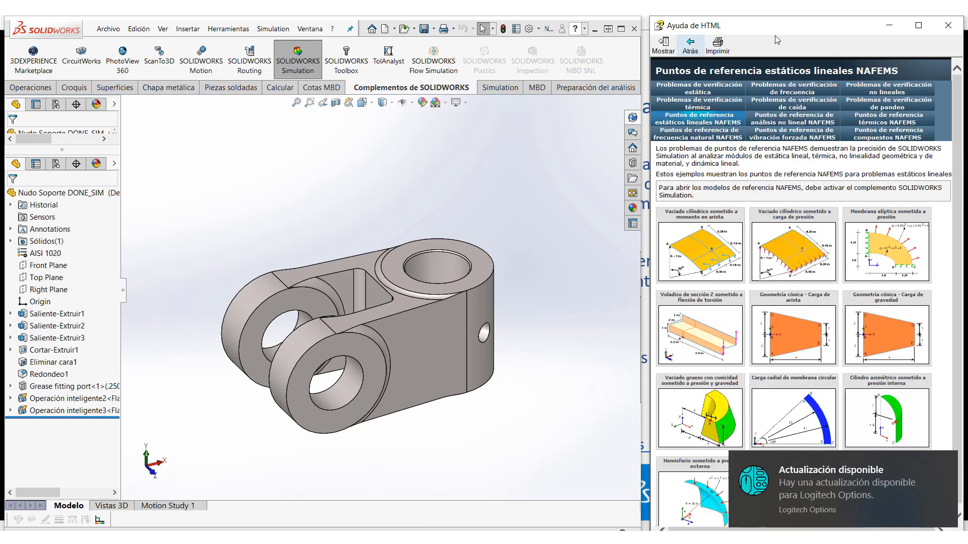
left_click(958, 26)
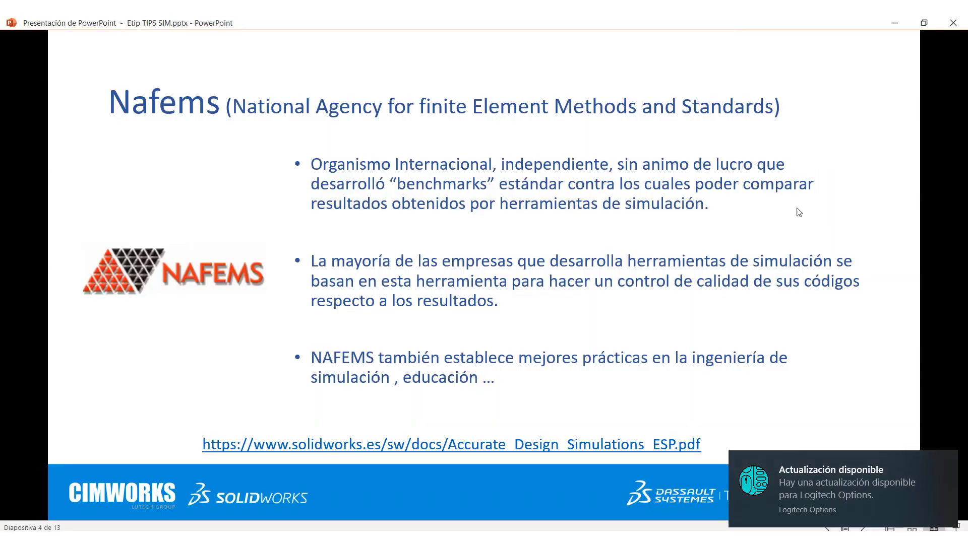
- Switch back to SOLIDWORKS, maximize its window and open the verification problems from the Simulation validation help
key("alt+Tab")
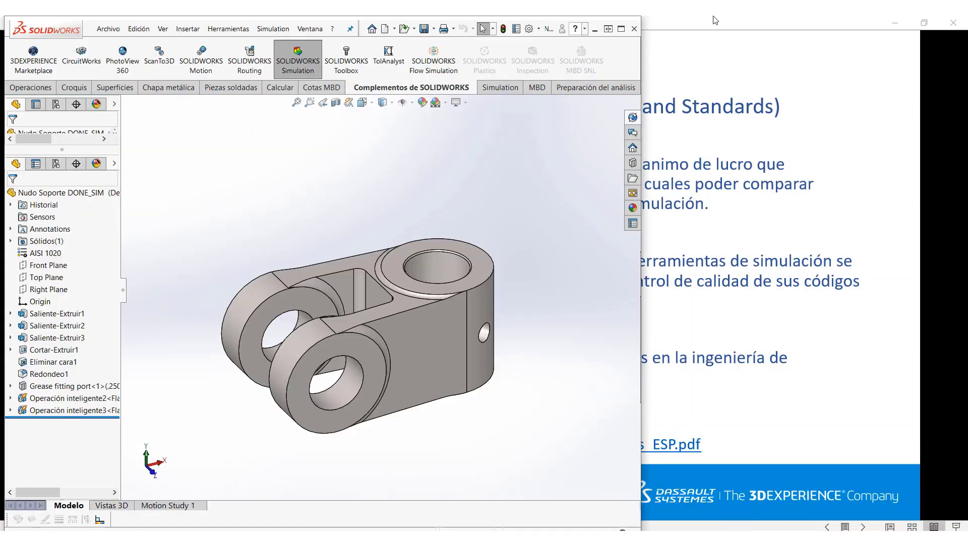
left_click(621, 29)
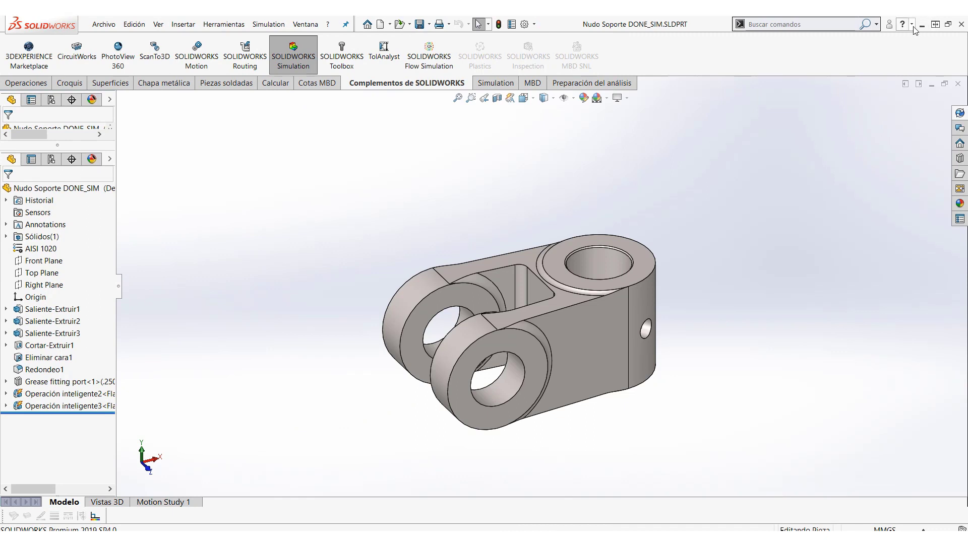
left_click(902, 24)
mouse_move(824, 78)
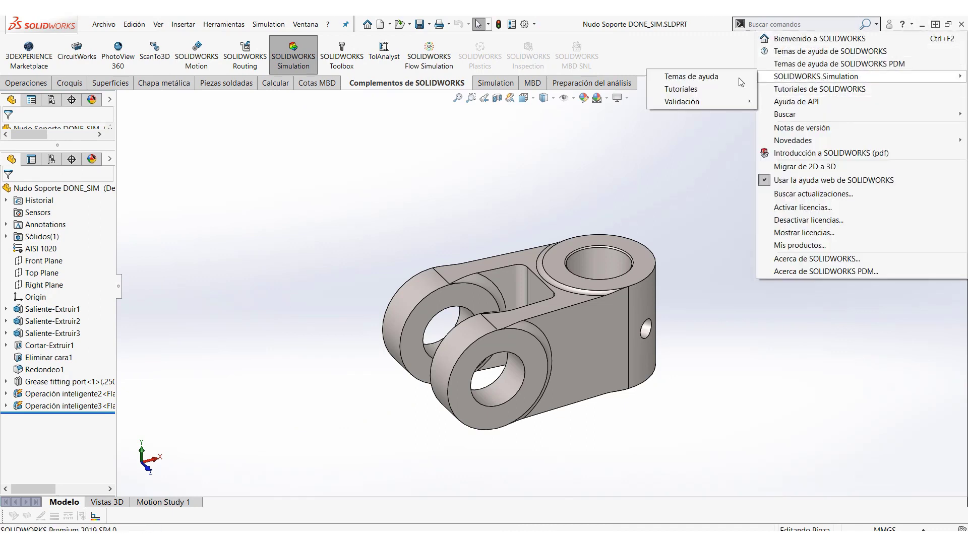
mouse_move(731, 104)
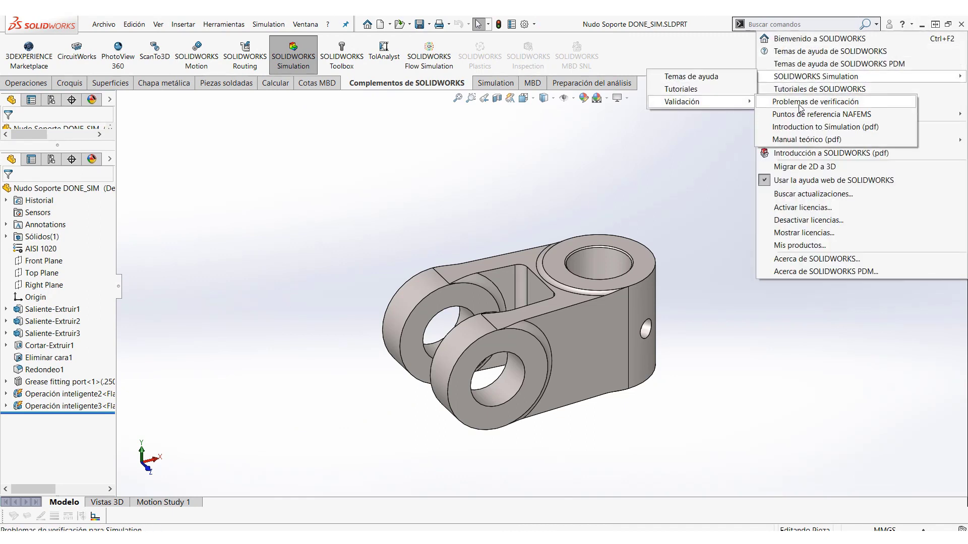
left_click(817, 104)
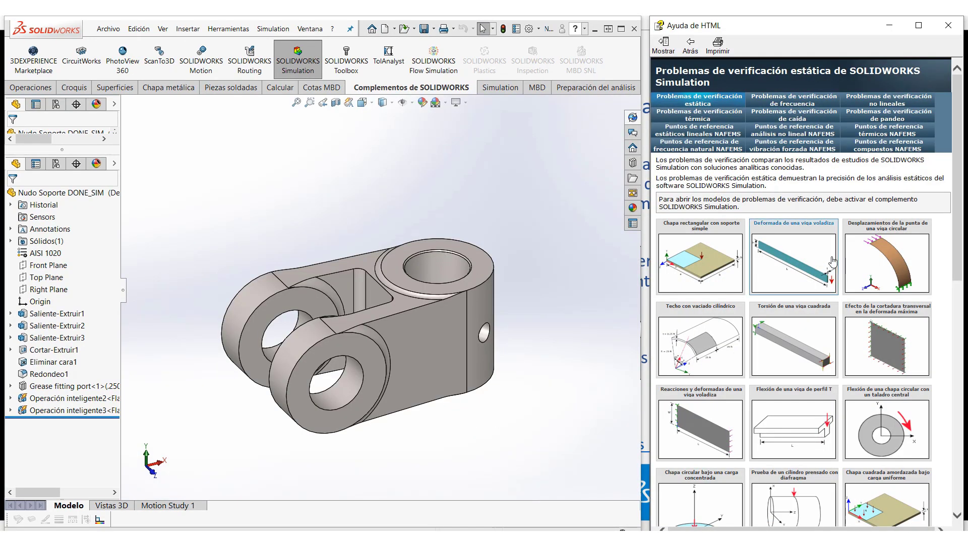
- Look through the static verification problems and read the cantilever beam deflection problem, Deformada de una viga voladiza
scroll(819, 265, "down", 4)
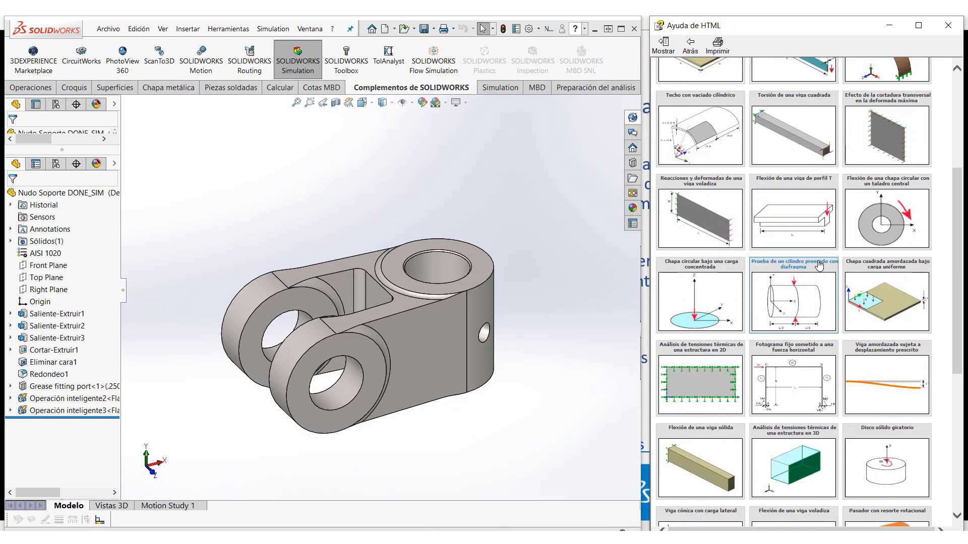
scroll(819, 266, "down", 5)
scroll(820, 265, "up", 6)
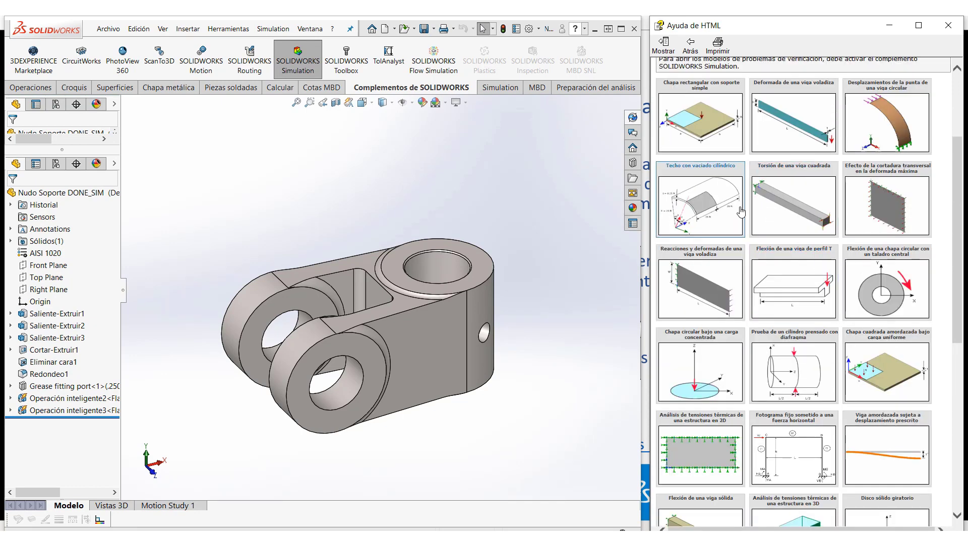
scroll(790, 252, "up", 3)
left_click(790, 259)
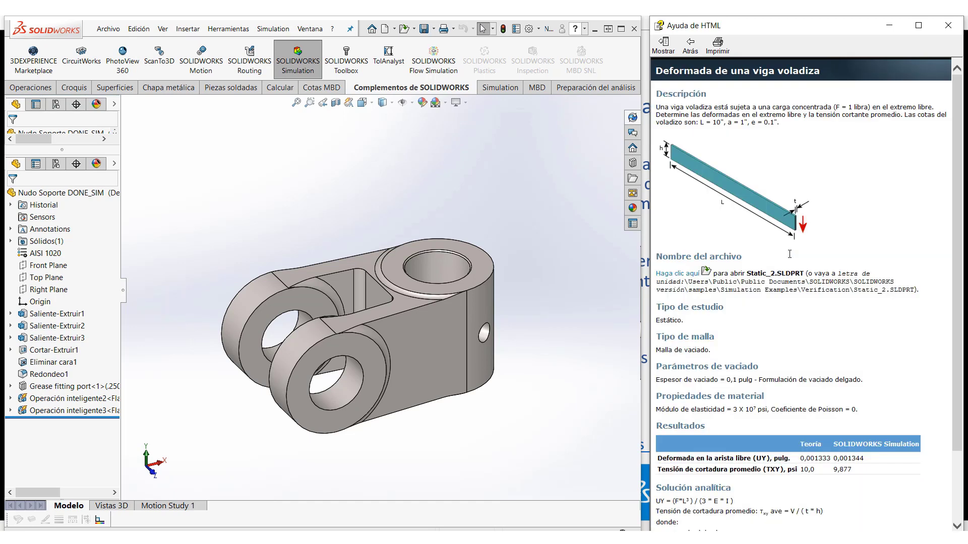
left_click(695, 46)
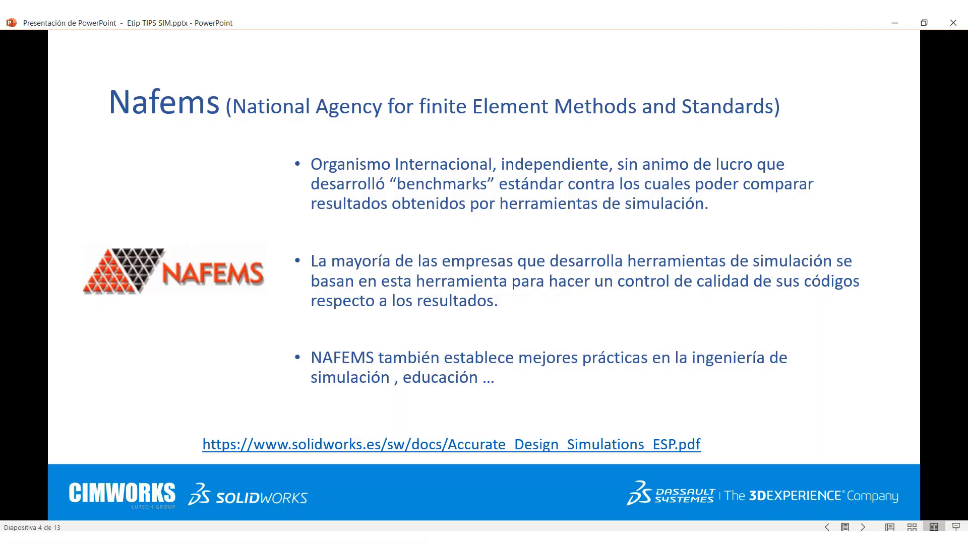
key("alt+Tab")
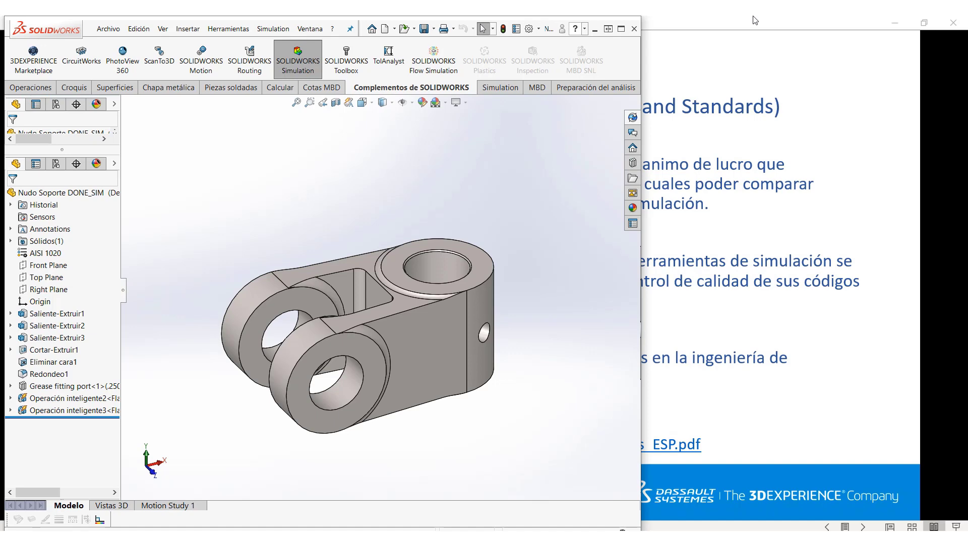
left_click(616, 25)
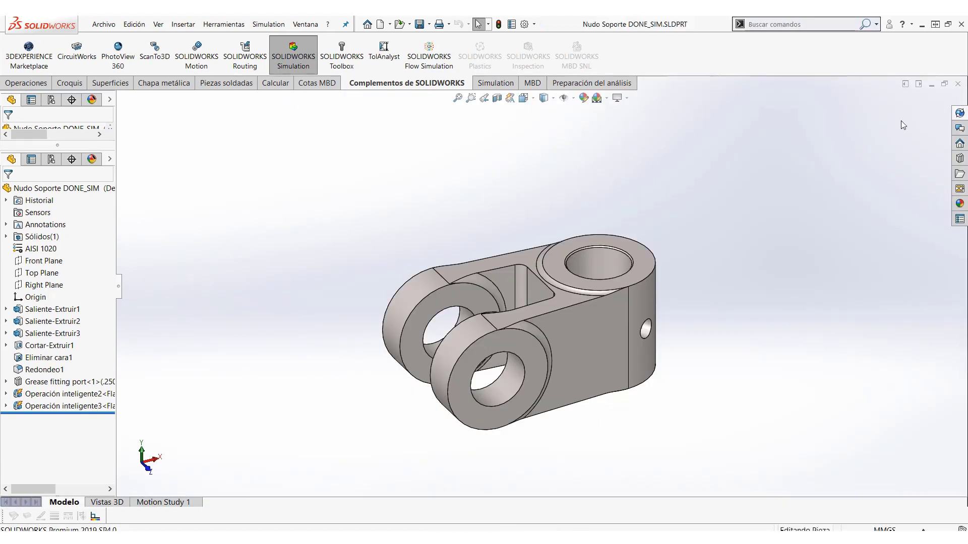
left_click(911, 24)
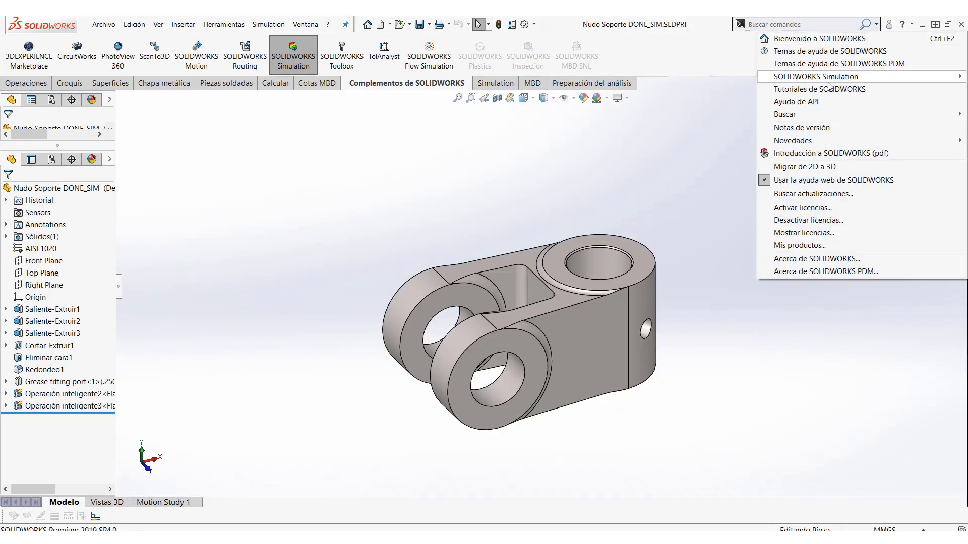
left_click(756, 335)
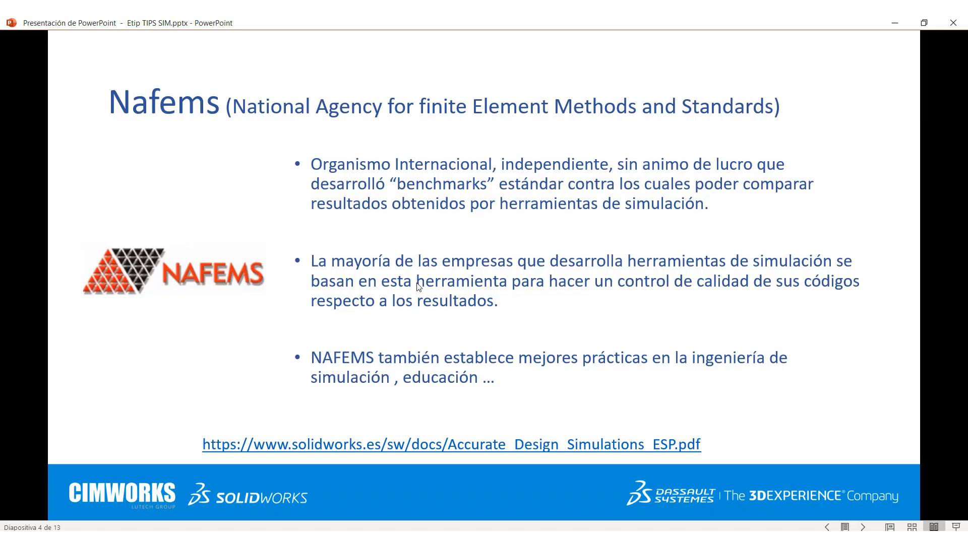
- Switch to AFNOR VPCS-English2019.pdf in Acrobat Reader, skim its cover page and show the model tree
left_click(698, 197)
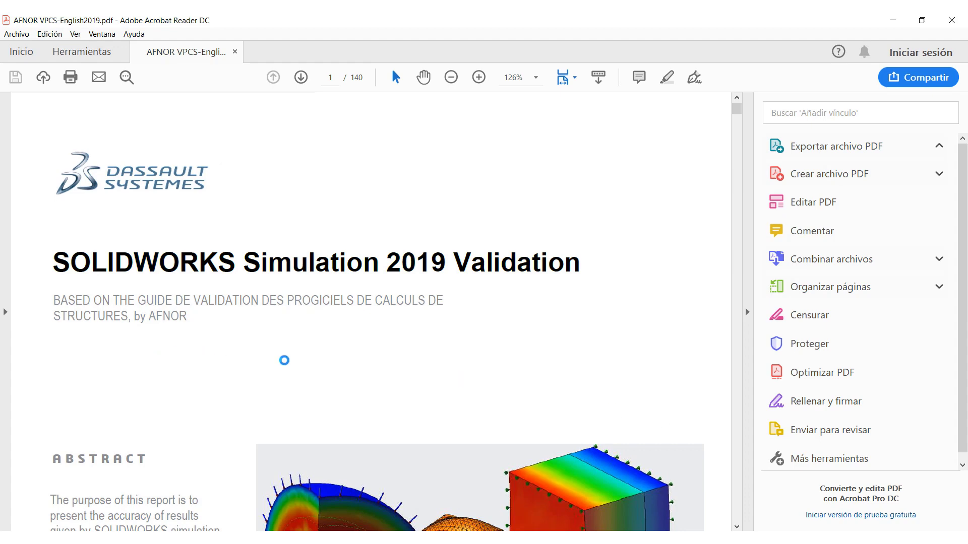
scroll(220, 292, "down", 5)
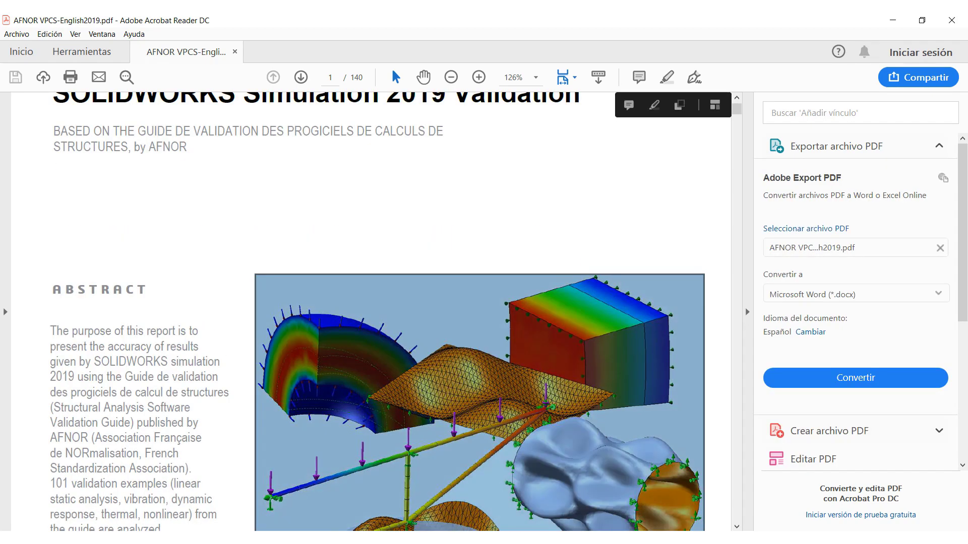
scroll(220, 292, "down", 12)
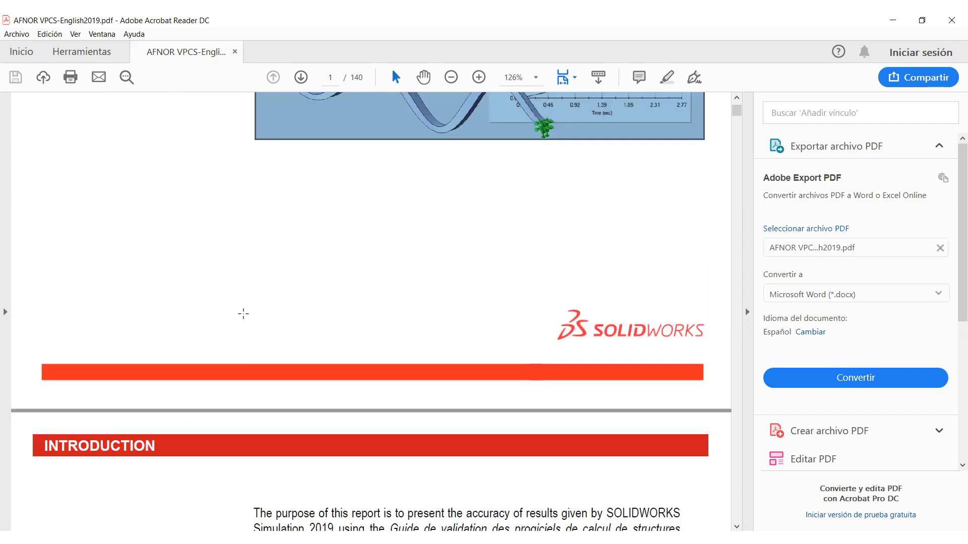
left_click(4, 312)
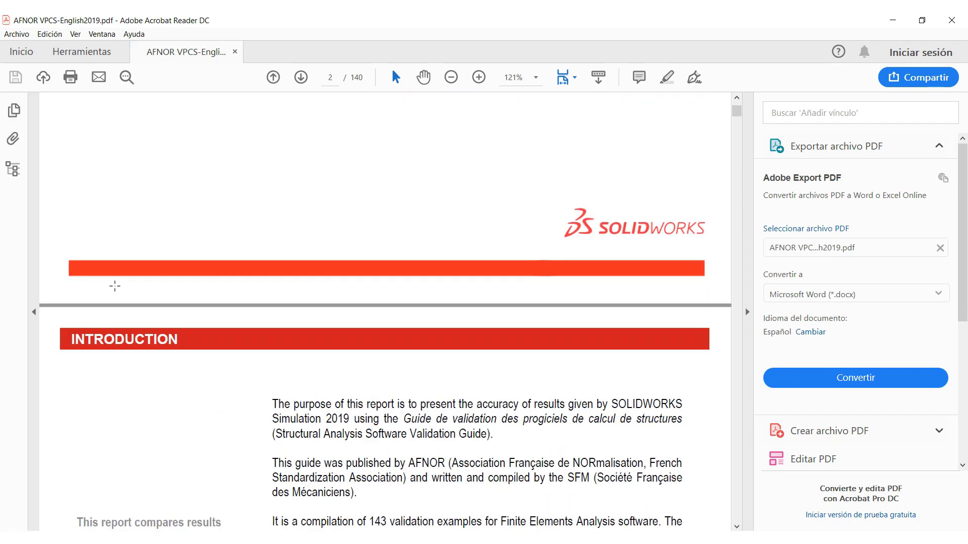
left_click(13, 169)
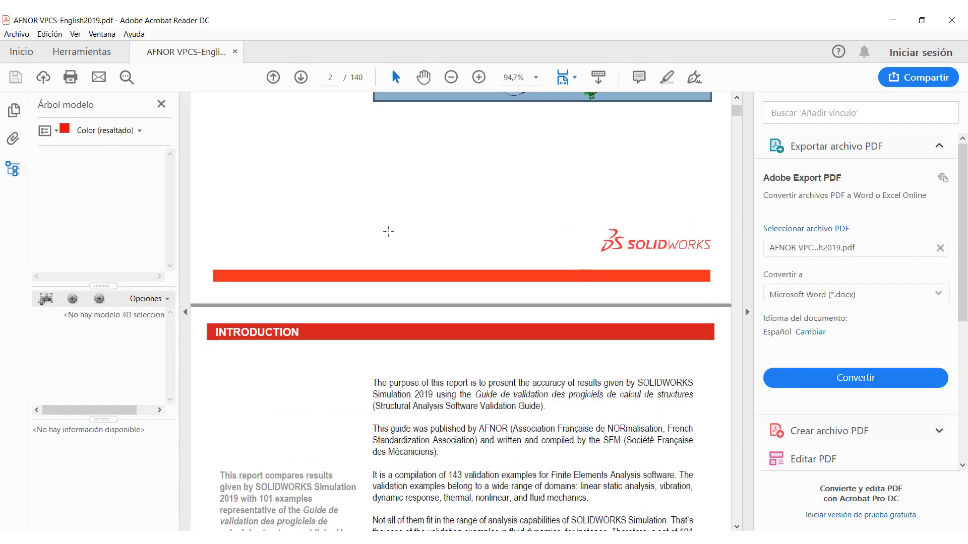
- Go from the report's contents page to the Structural Mechanics section and examine the slender beam test SSLL 01-89
scroll(522, 348, "down", 4)
scroll(523, 347, "down", 15)
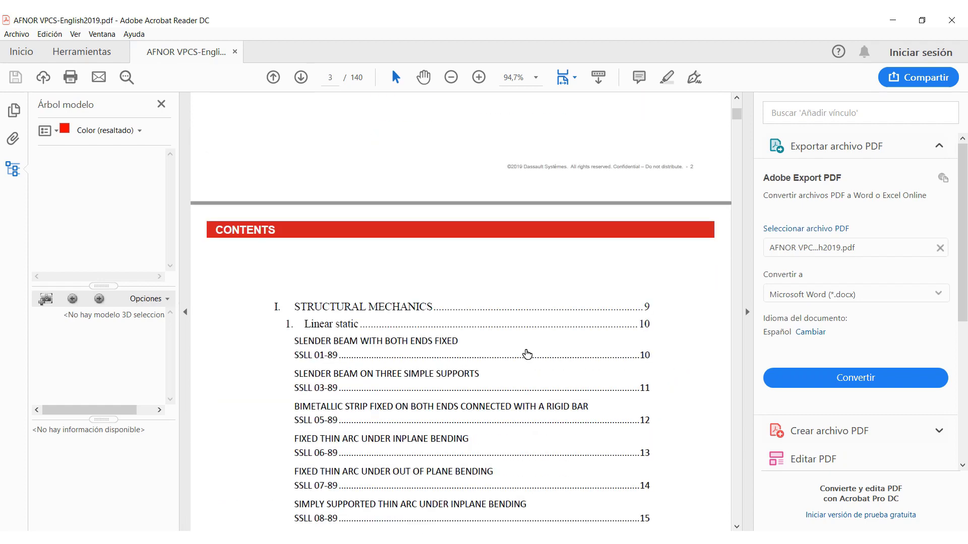
left_click(425, 306)
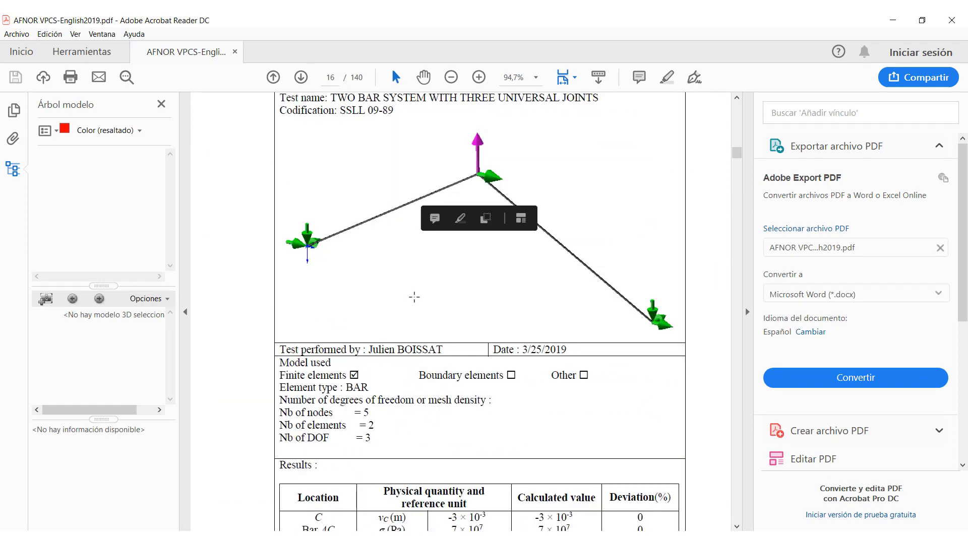
scroll(455, 282, "up", 2)
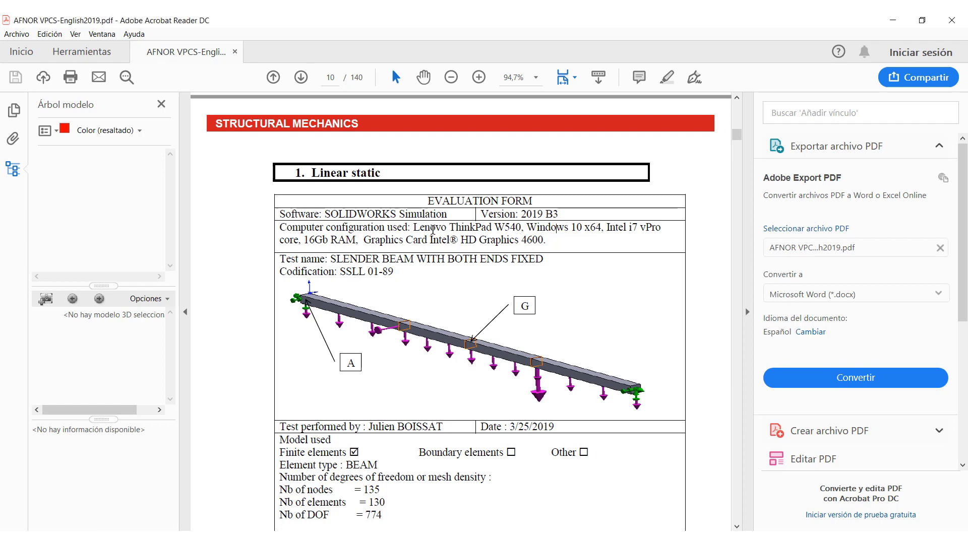
scroll(432, 231, "down", 1)
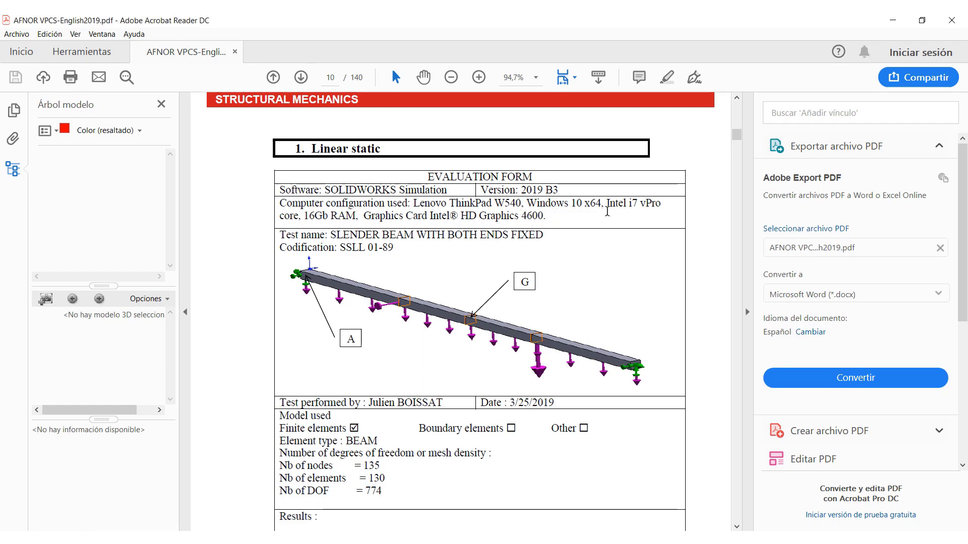
- Read the results table of slender beam test SSLL 01-89 and skim the following evaluation forms through SSLL 06-89
scroll(450, 251, "down", 1)
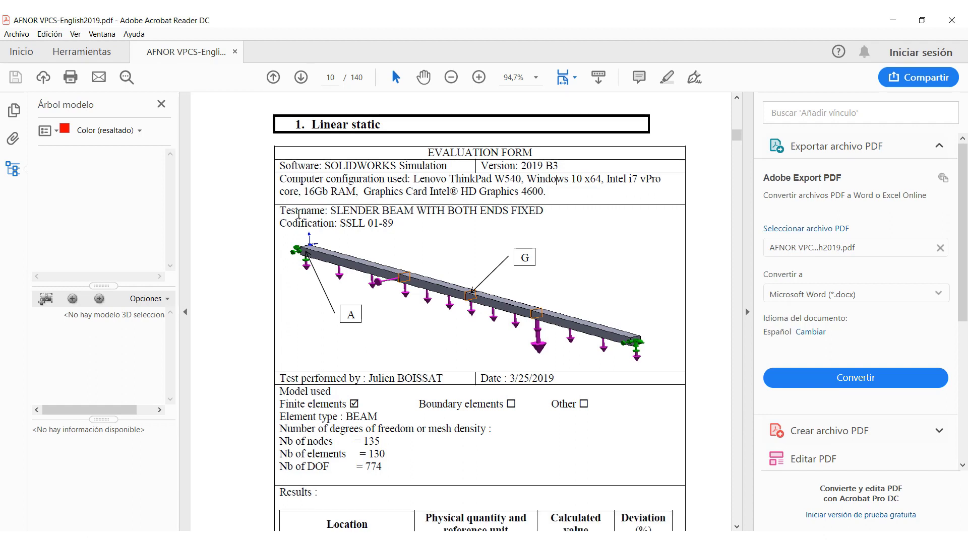
scroll(440, 308, "down", 3)
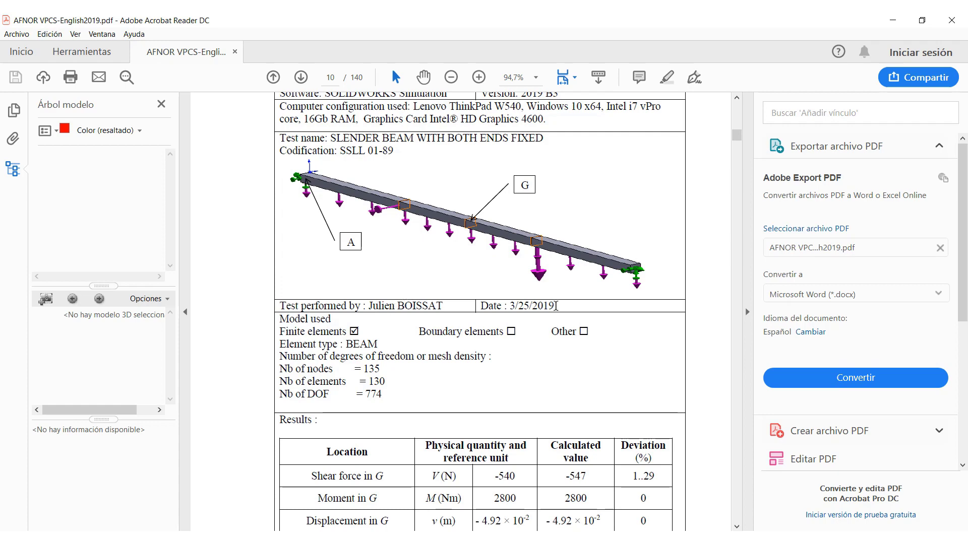
scroll(357, 324, "down", 4)
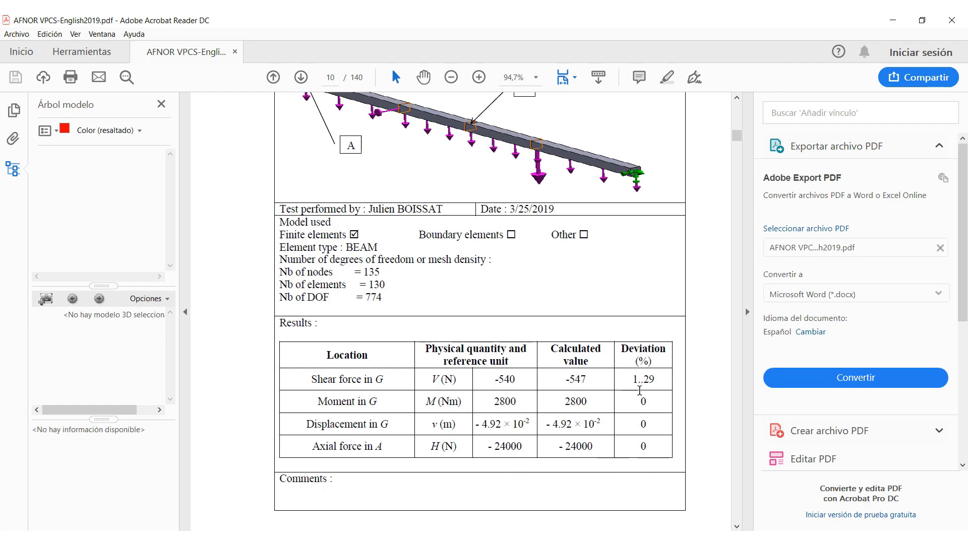
scroll(442, 339, "up", 3)
scroll(504, 339, "down", 10)
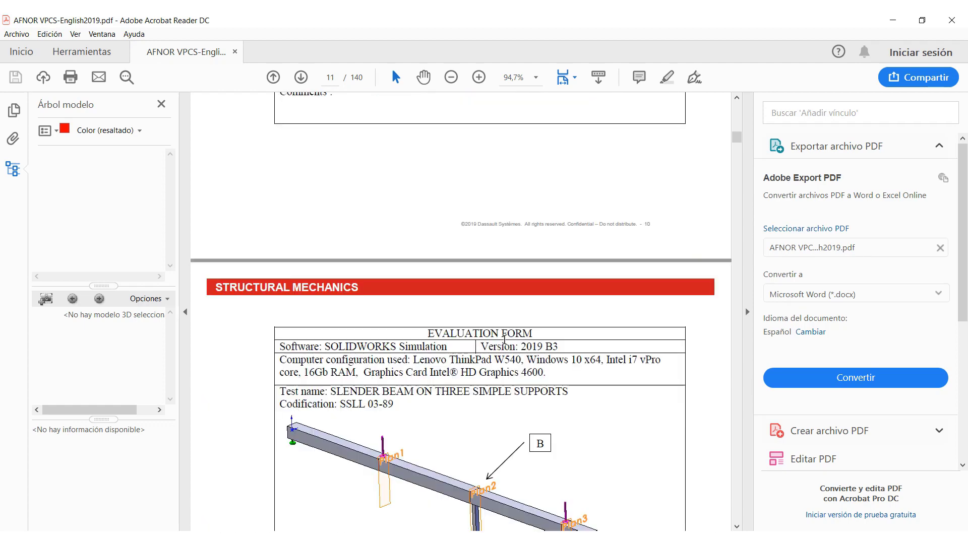
scroll(504, 340, "down", 10)
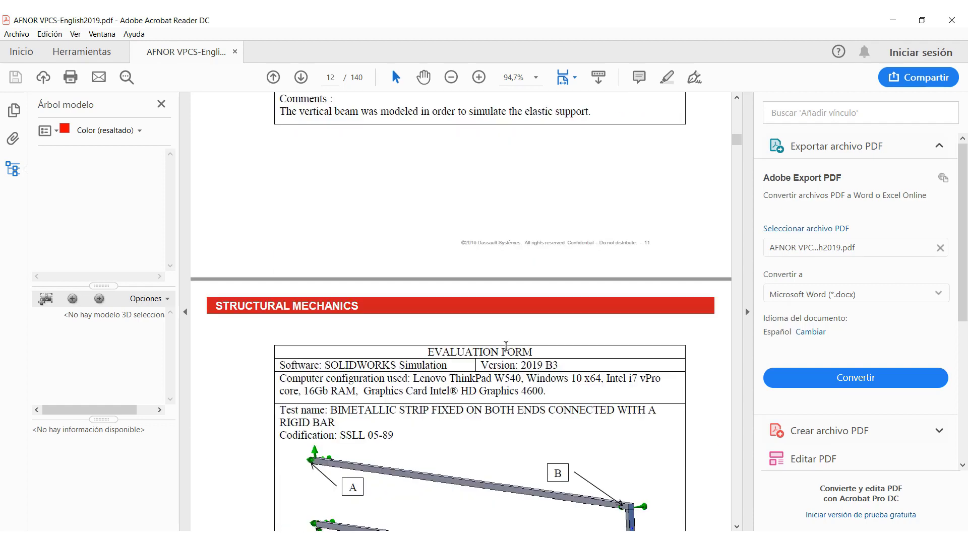
scroll(506, 346, "down", 10)
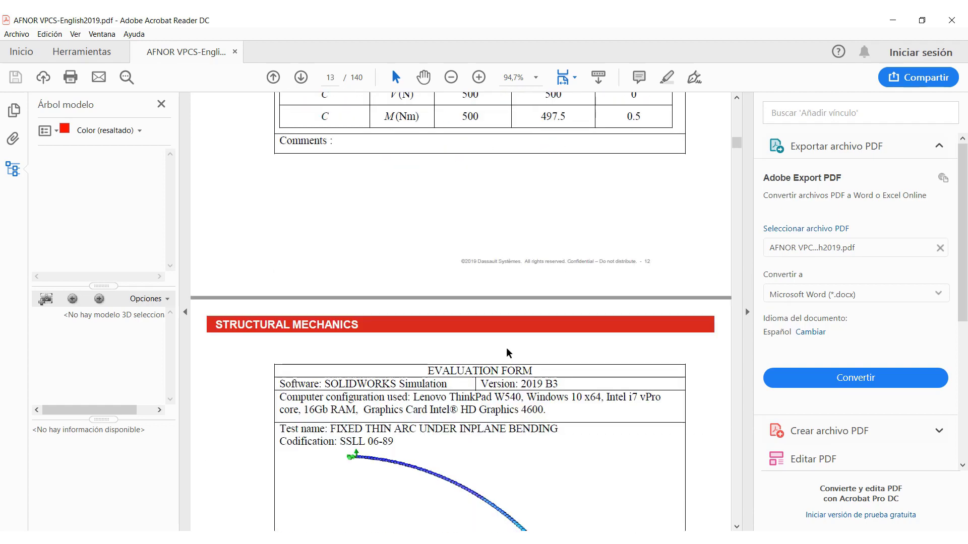
scroll(507, 348, "down", 10)
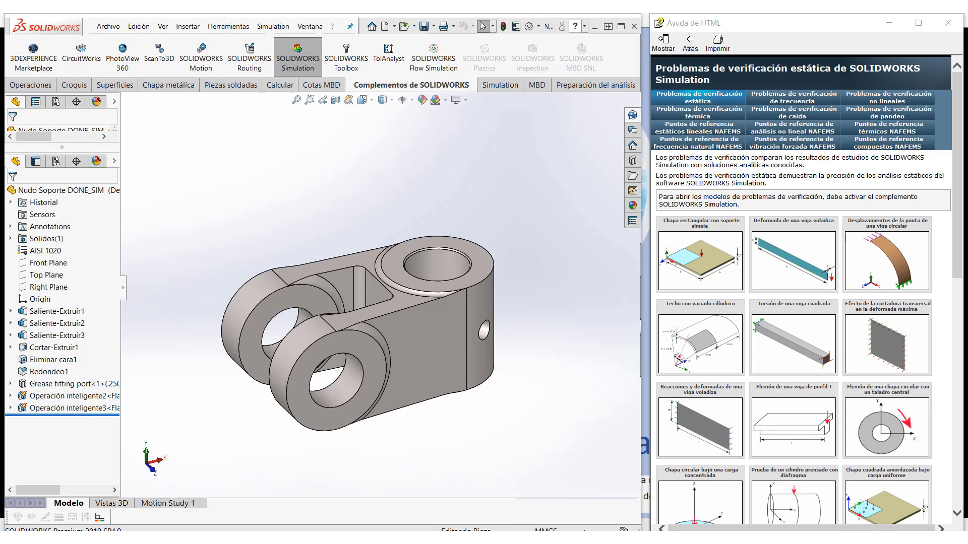
- Close the verification problems help, maximize SOLIDWORKS and switch to the PowerPoint presentation
left_click(948, 23)
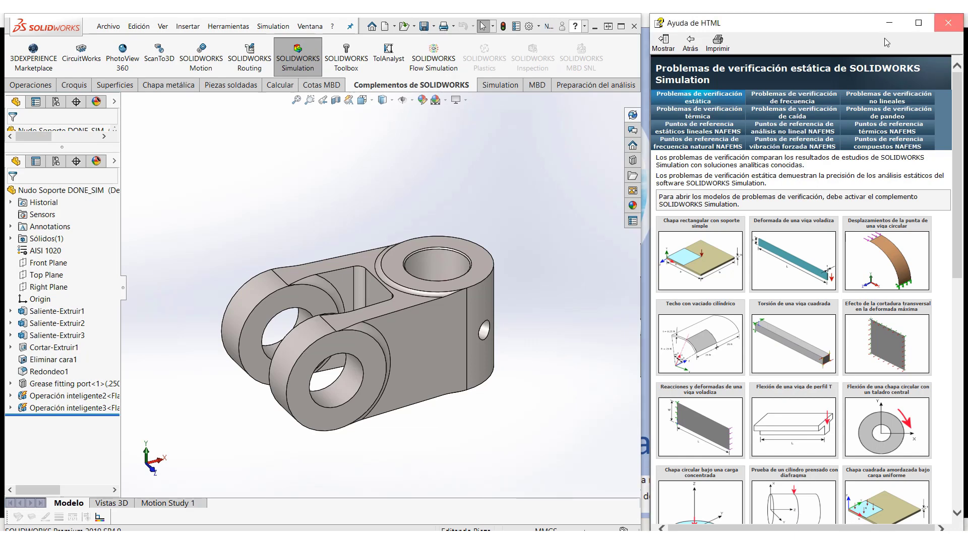
left_click(622, 26)
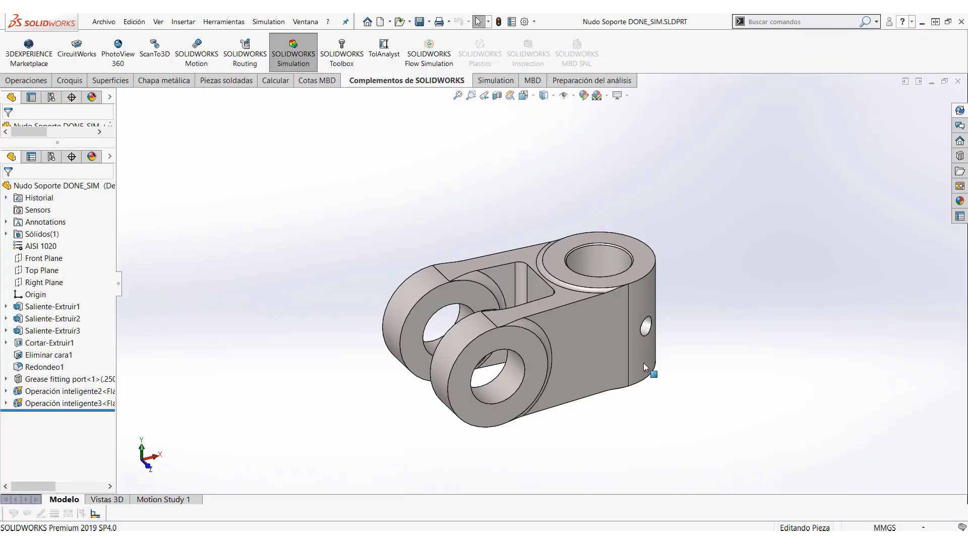
mouse_move(606, 540)
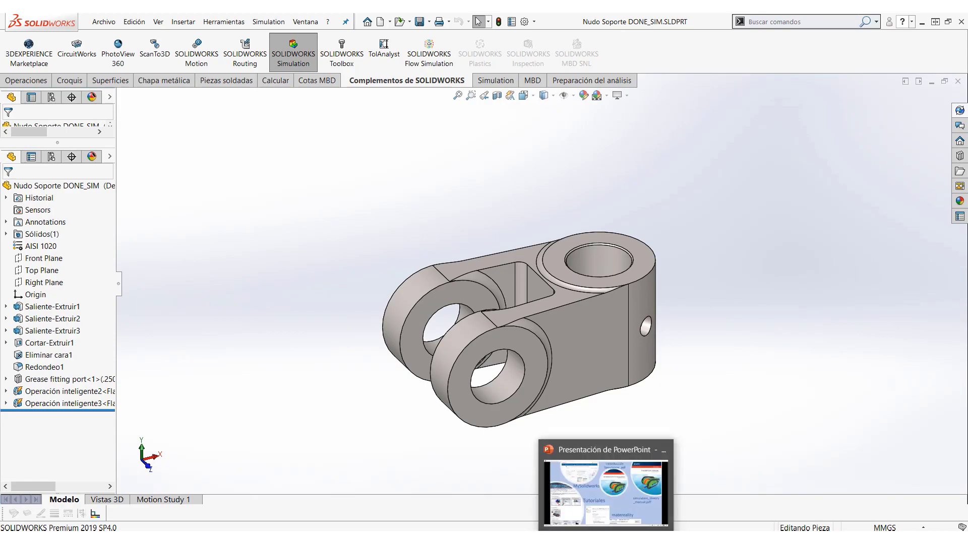
left_click(606, 491)
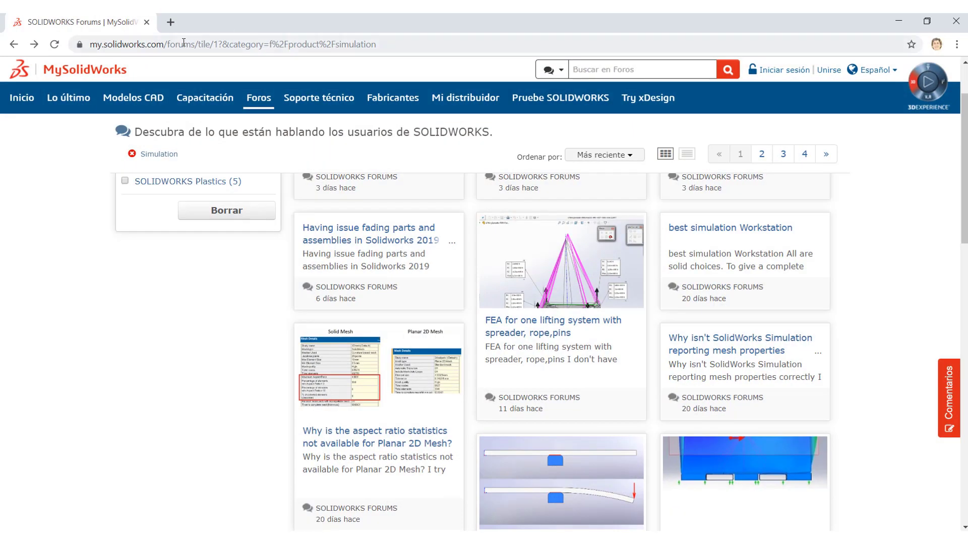
- In the browser, go back from the MySolidWorks Simulation forum to the Capacitación overview page
left_click(134, 45)
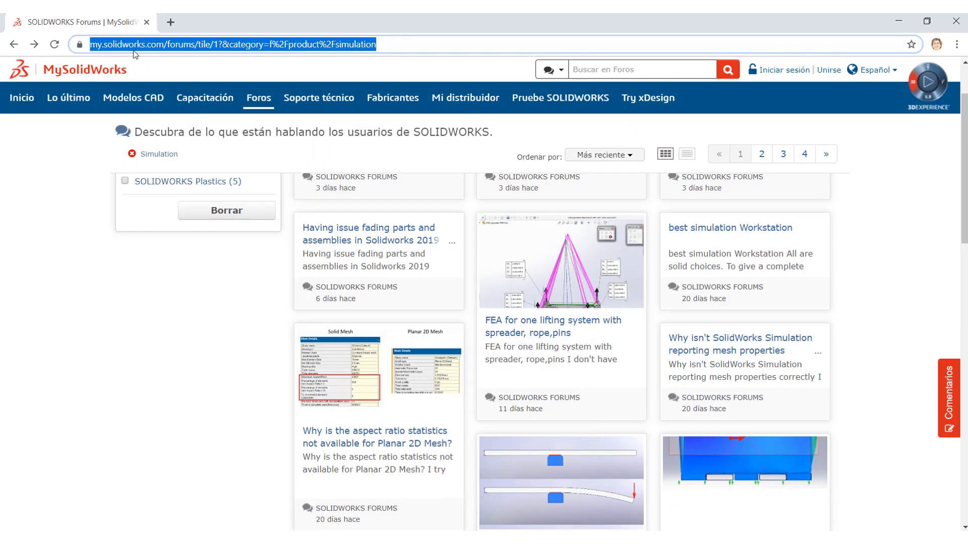
left_click(13, 43)
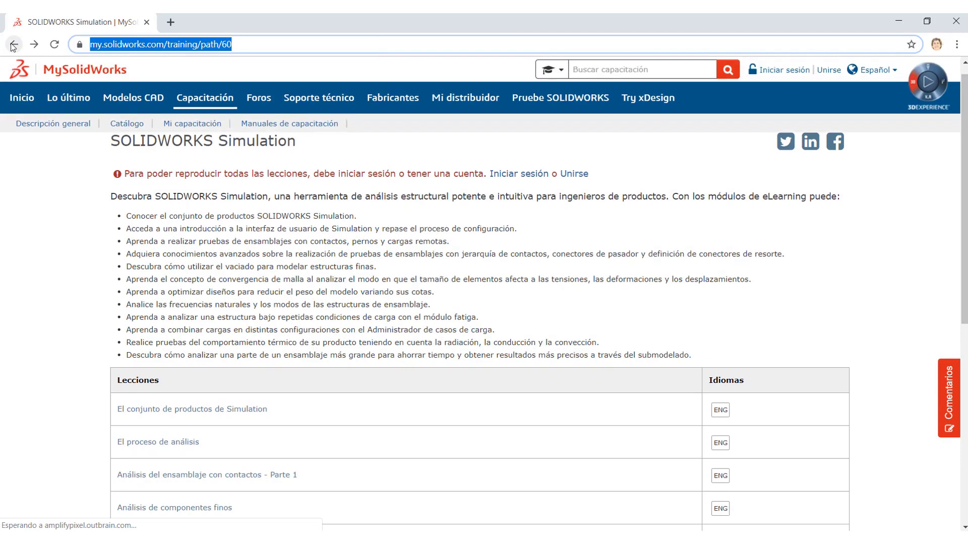
left_click(13, 44)
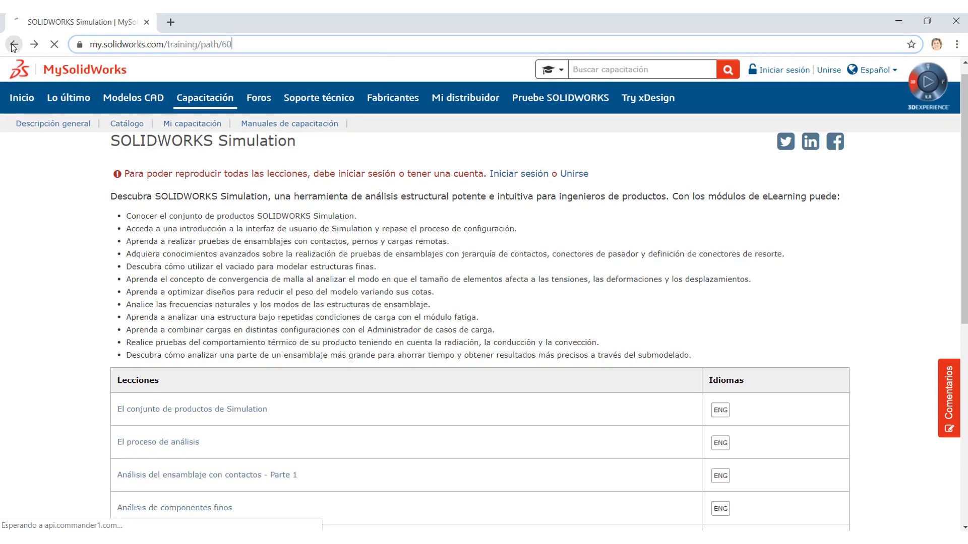
scroll(146, 171, "up", 15)
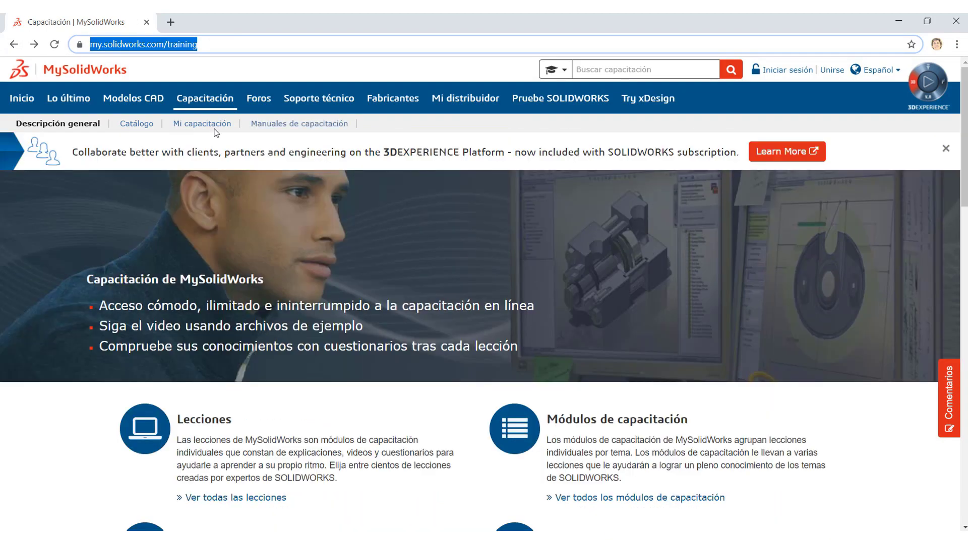
- Look through the Capacitación page's lessons, eCourses, product introductions and featured training modules, including the CSWA and CSWP preparation courses
scroll(571, 276, "down", 5)
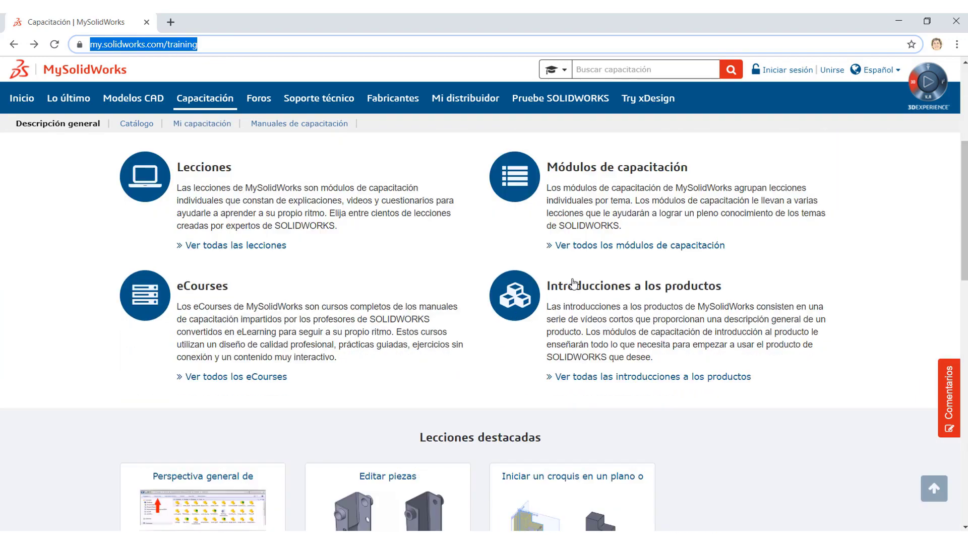
scroll(573, 283, "down", 1)
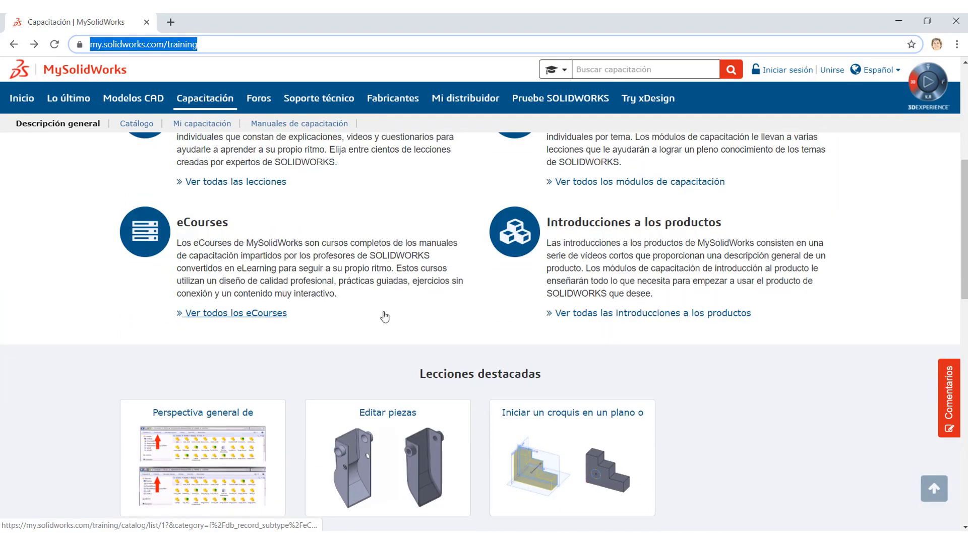
scroll(385, 317, "down", 3)
scroll(803, 326, "down", 6)
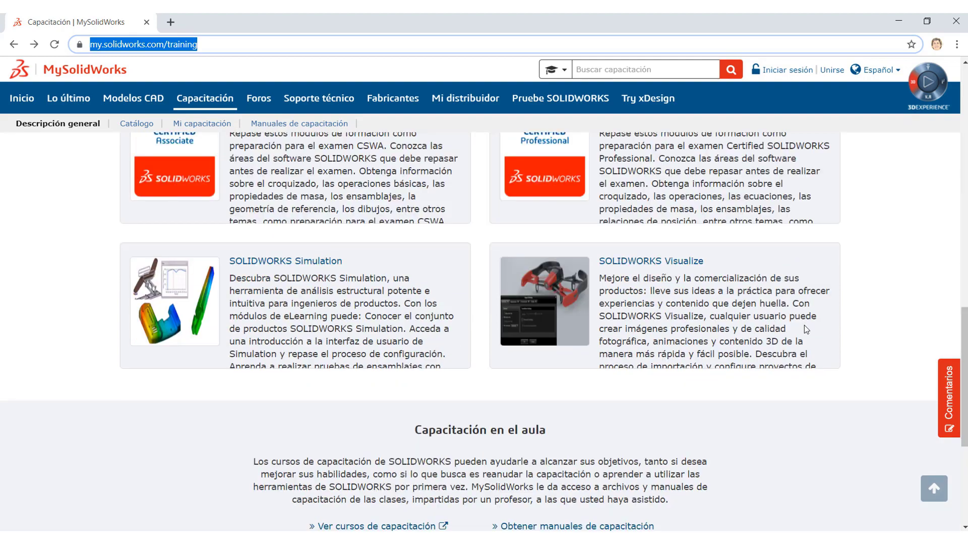
scroll(803, 325, "up", 2)
scroll(805, 328, "up", 4)
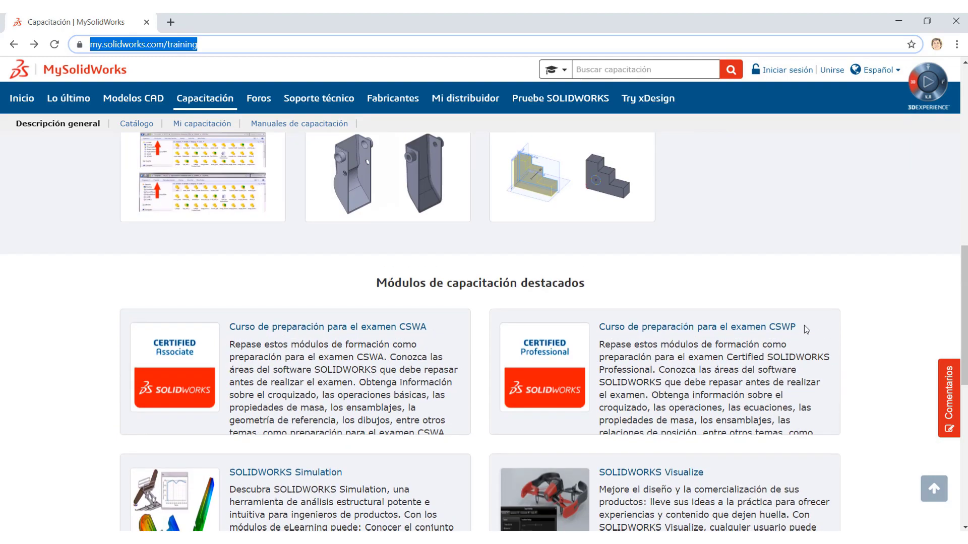
scroll(805, 328, "down", 3)
scroll(803, 325, "down", 6)
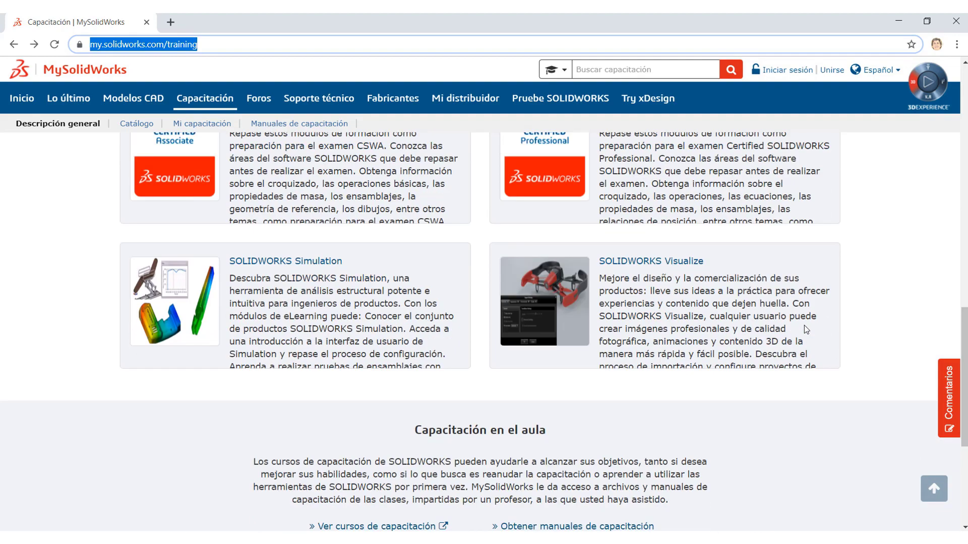
scroll(804, 325, "up", 10)
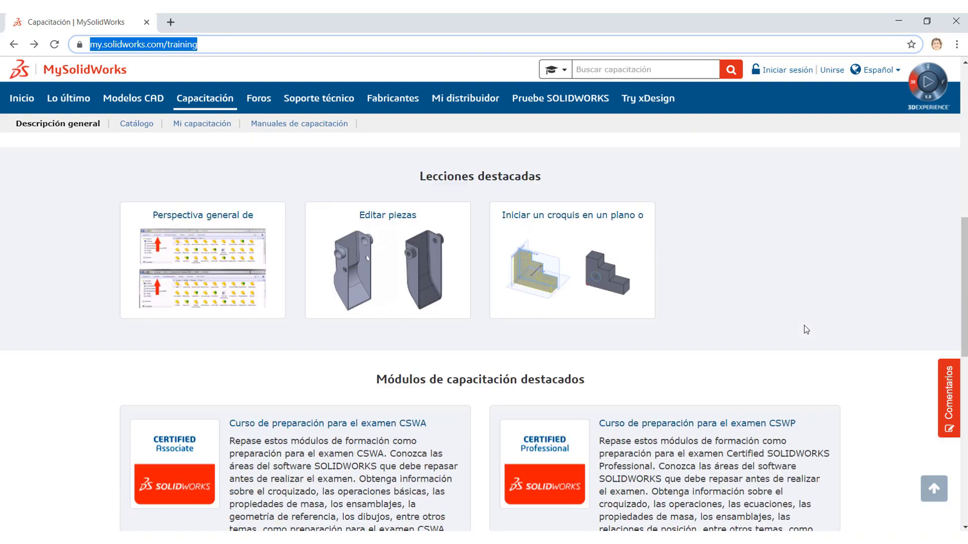
scroll(803, 325, "down", 7)
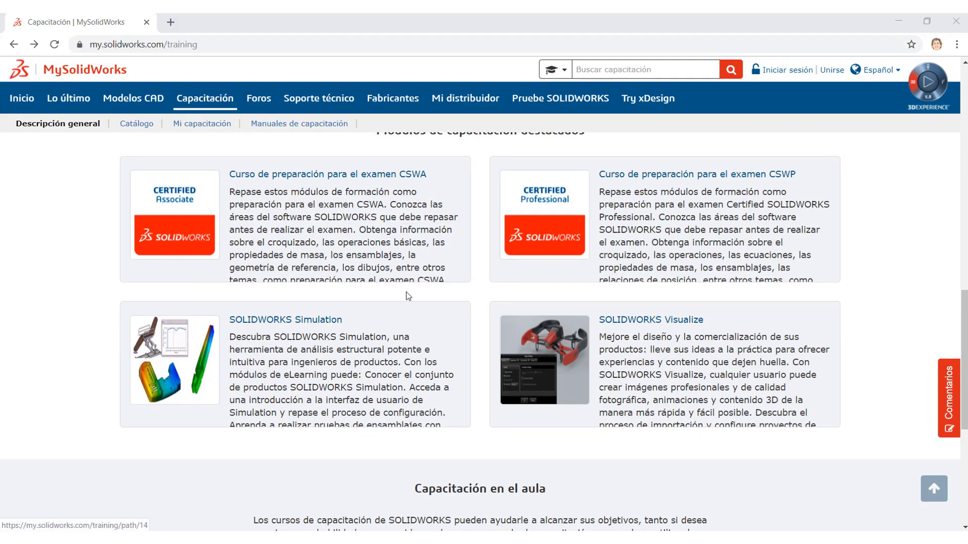
- Open the SOLIDWORKS Simulation training module and look through its description and list of lessons
left_click(320, 321)
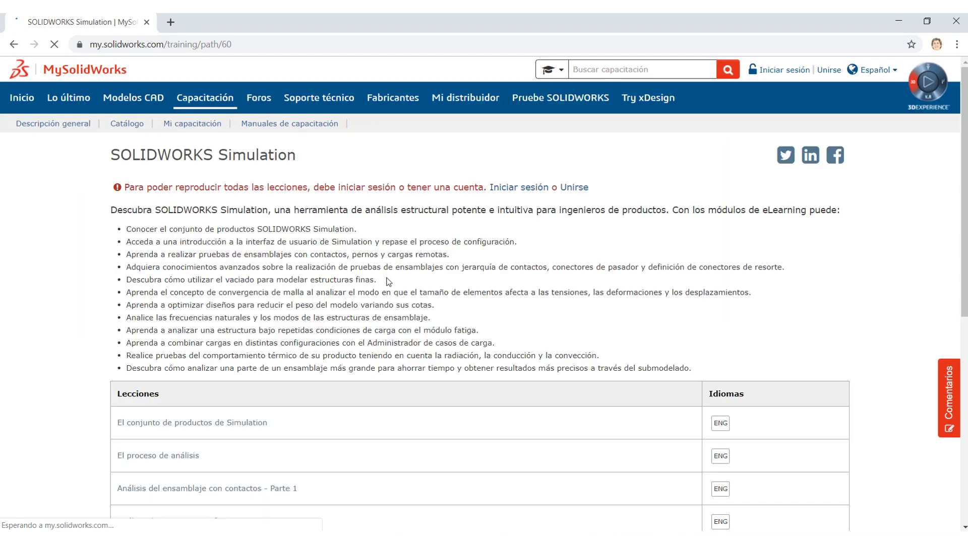
scroll(152, 202, "down", 5)
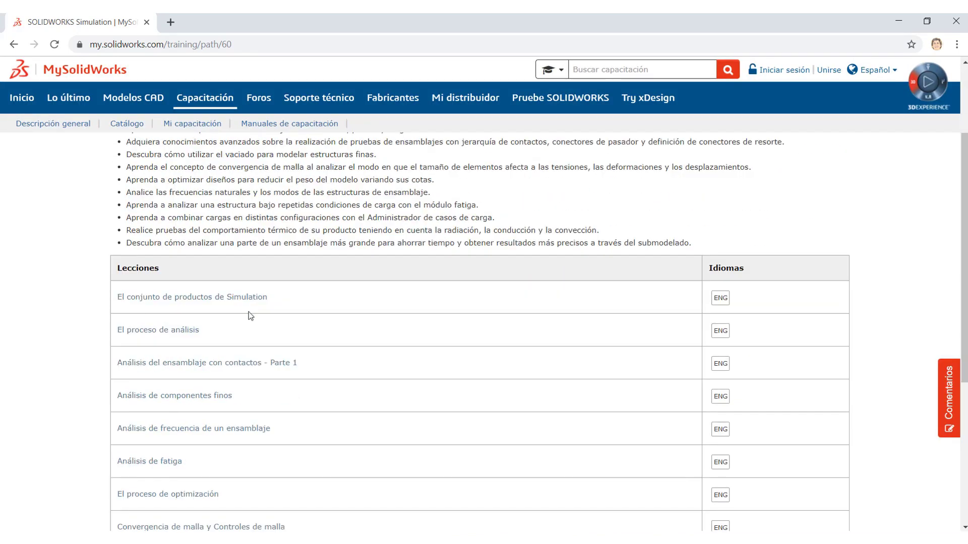
scroll(251, 316, "down", 5)
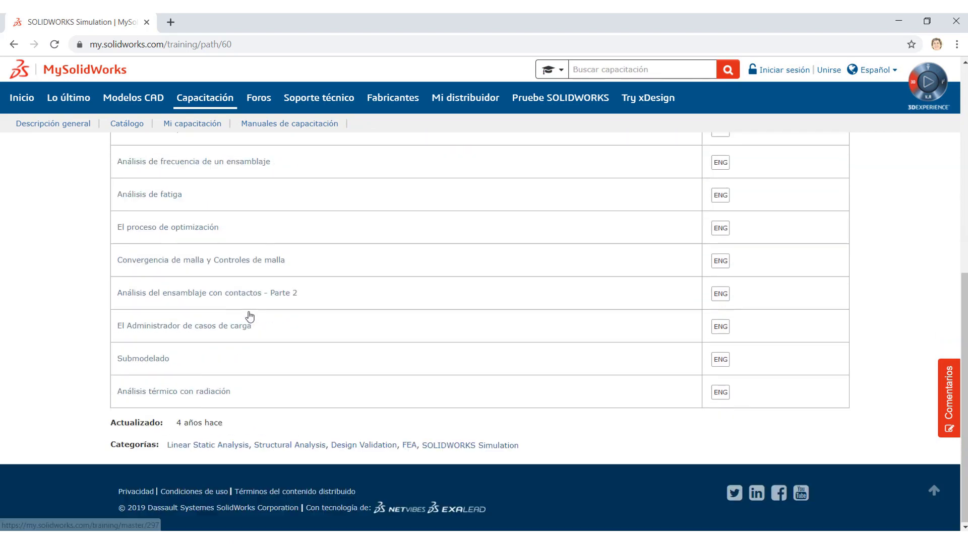
scroll(249, 317, "up", 7)
scroll(177, 187, "up", 1)
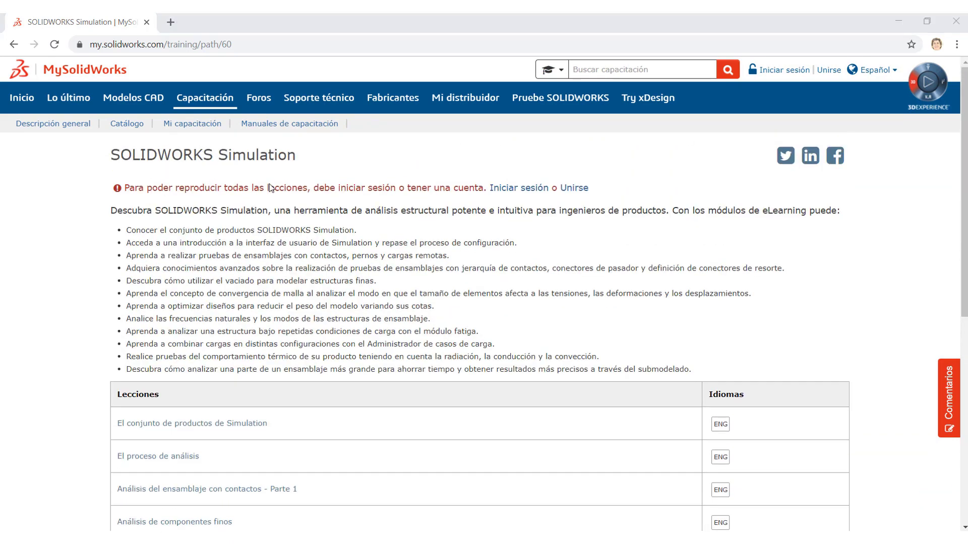
- Open the MySolidWorks forums, filter them by the Simulation category and browse the threads
left_click(256, 105)
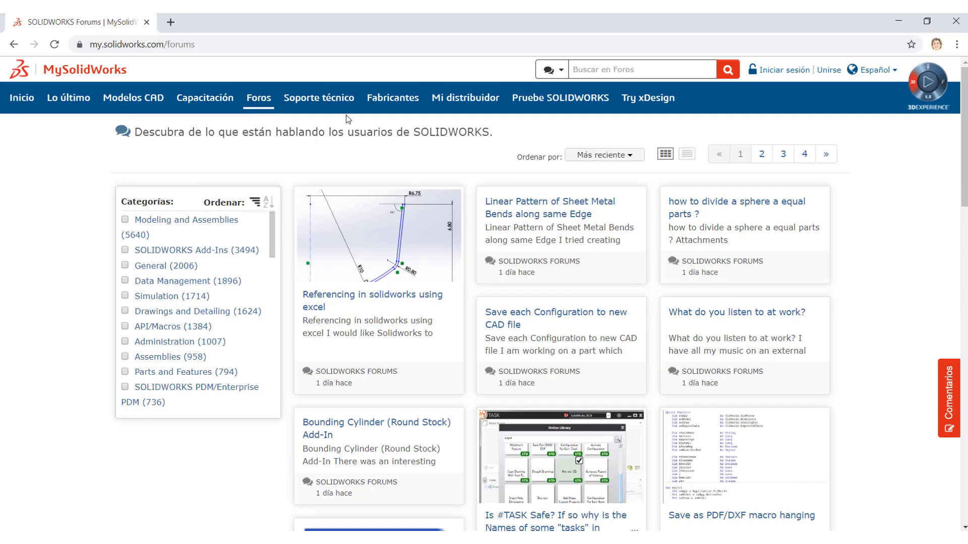
left_click(180, 297)
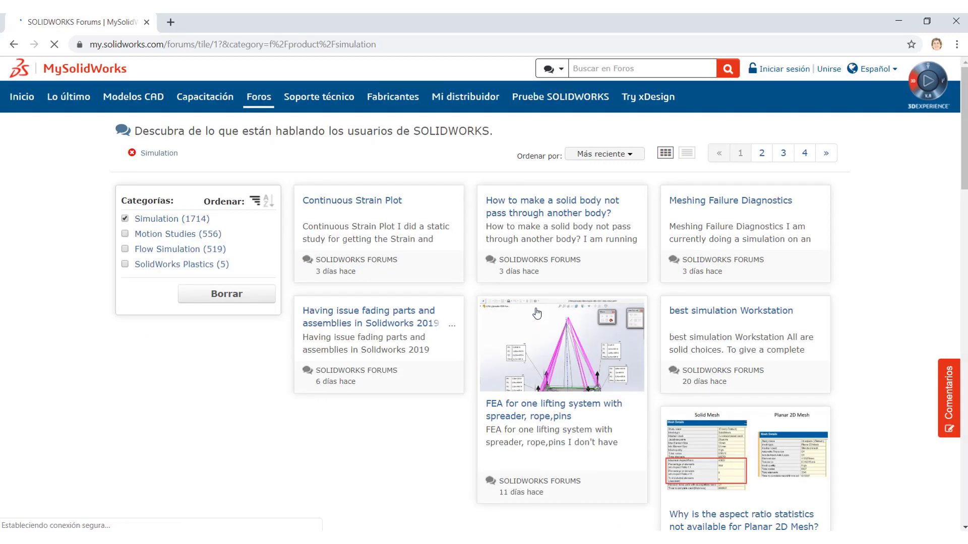
scroll(536, 313, "down", 10)
scroll(537, 313, "down", 10)
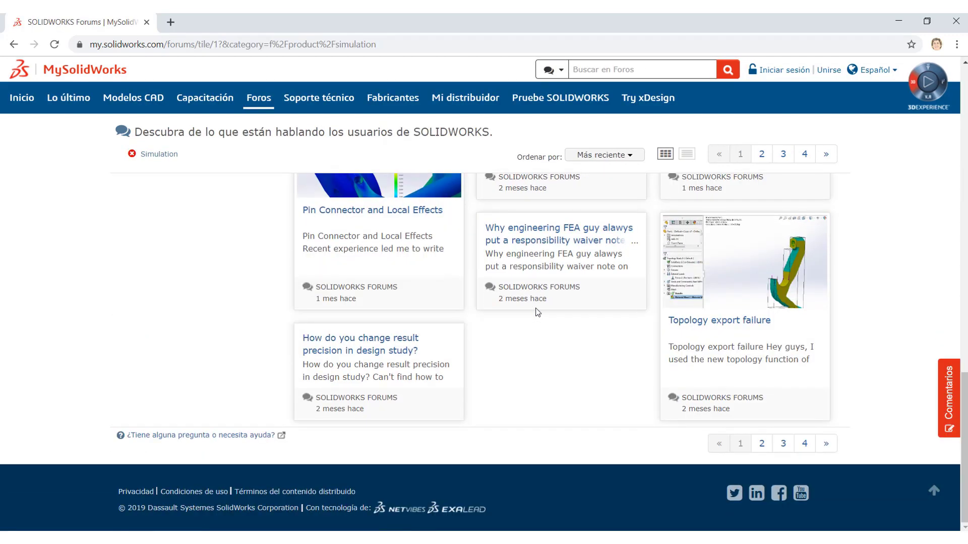
scroll(538, 312, "up", 15)
scroll(537, 314, "up", 5)
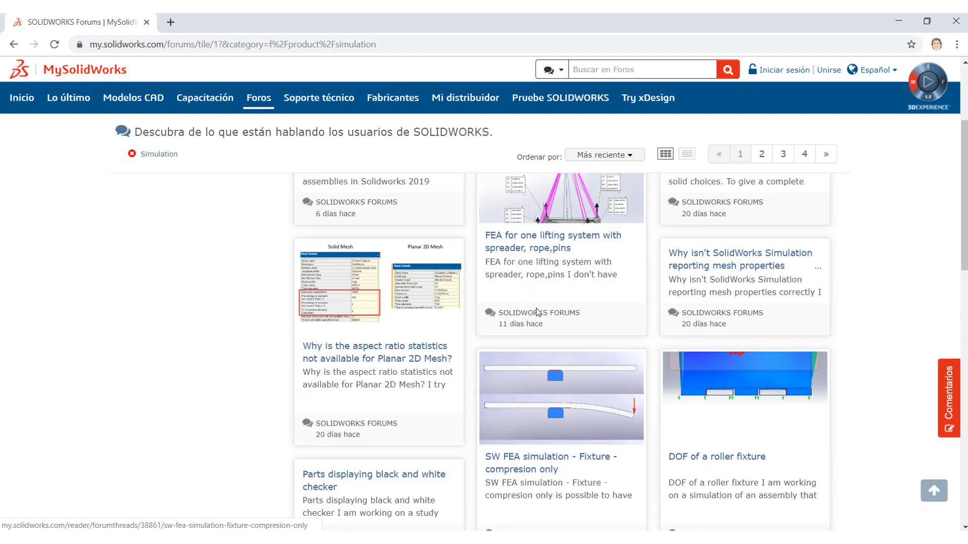
- Open the forum thread "FEA for one lifting system with spreader, rope,pins", examine its load image and return to the list
left_click(556, 379)
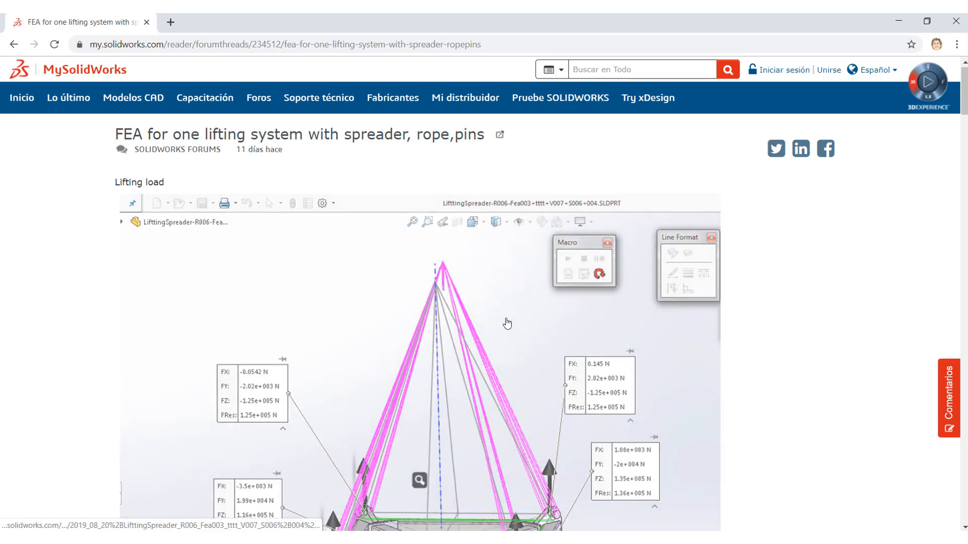
scroll(506, 324, "down", 5)
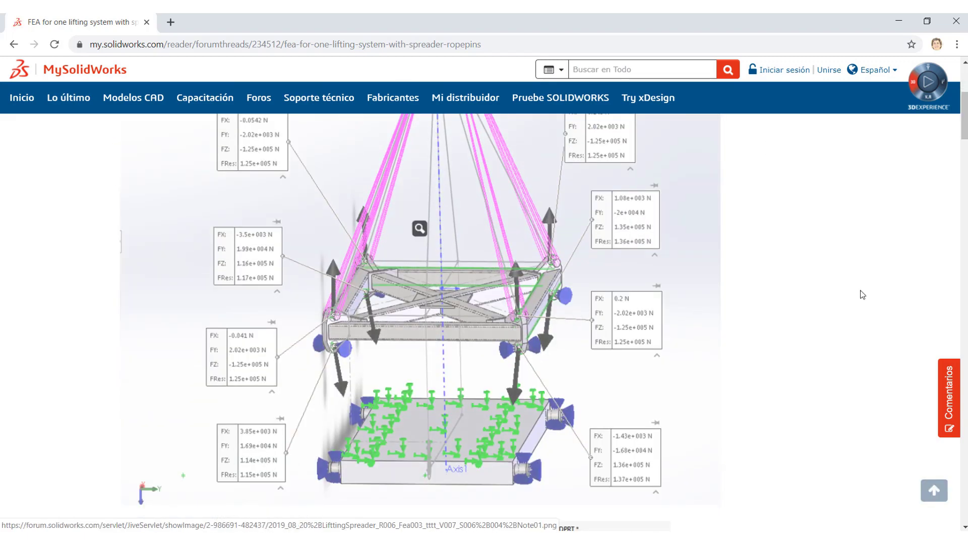
scroll(713, 216, "up", 5)
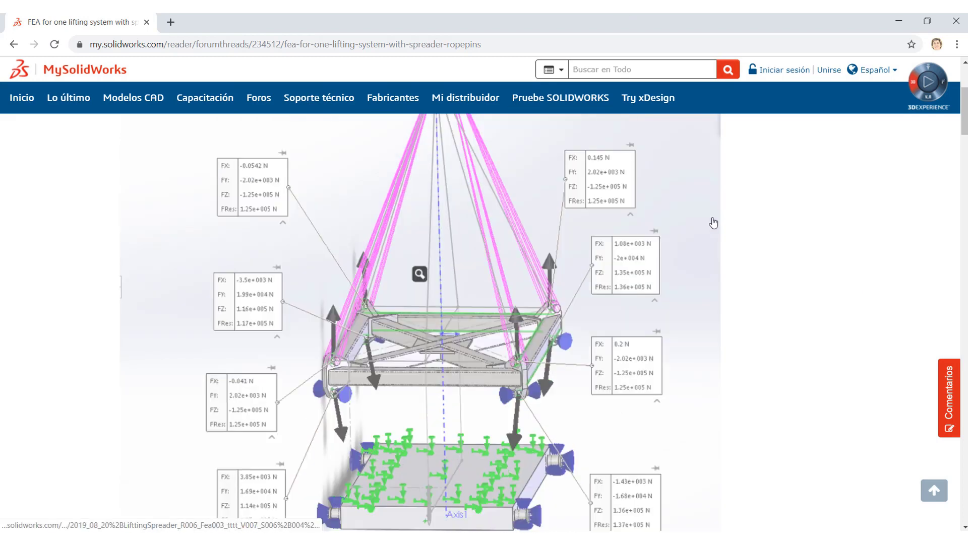
left_click(14, 44)
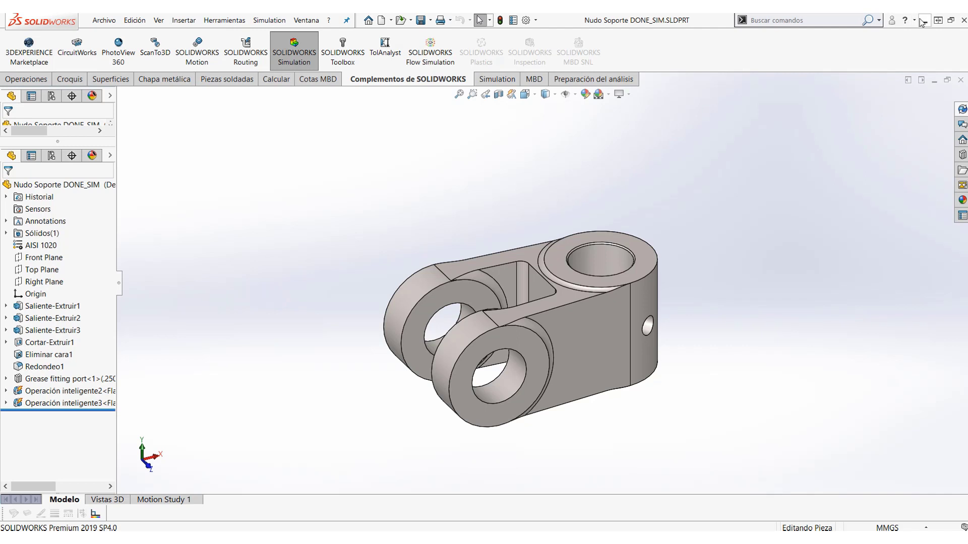
- Open the tutorials for SOLIDWORKS Simulation from the built-in help
left_click(915, 20)
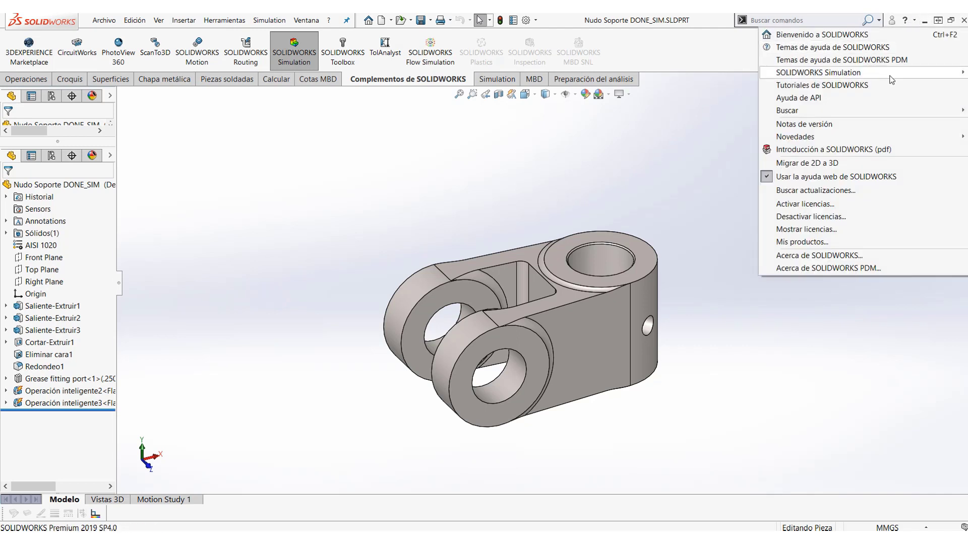
mouse_move(887, 77)
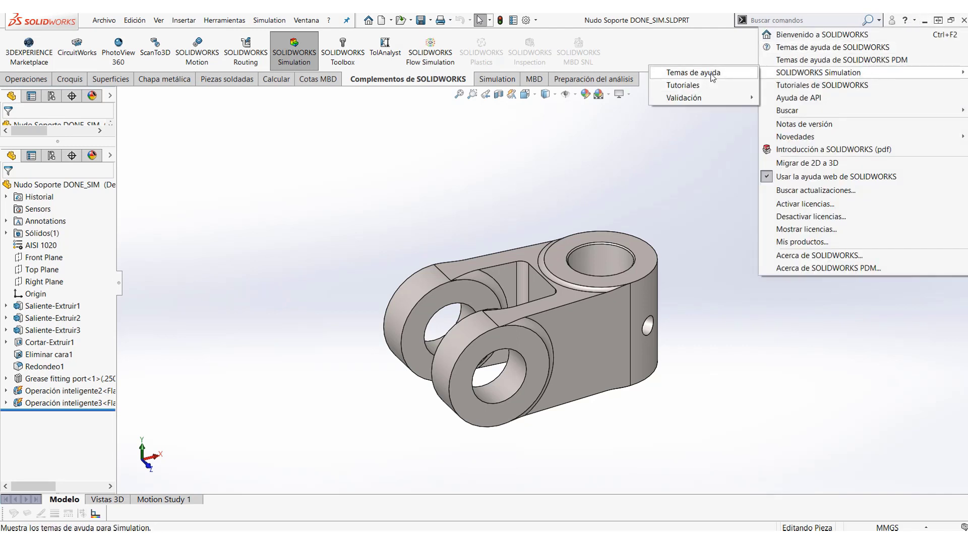
left_click(683, 86)
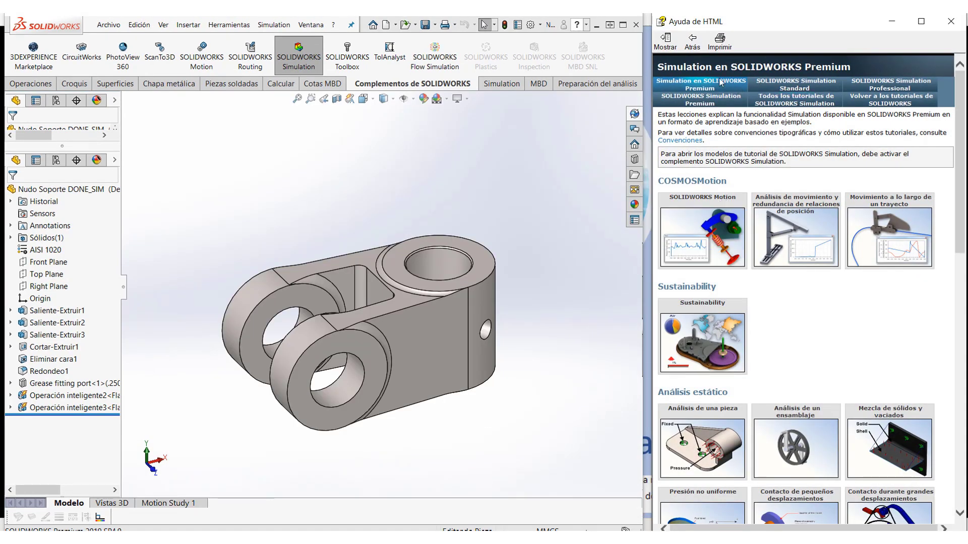
- Show the SOLIDWORKS Simulation Standard tutorials, view the lesson "Análisis de fatiga de un armazón de caballo" and return to the list
left_click(786, 87)
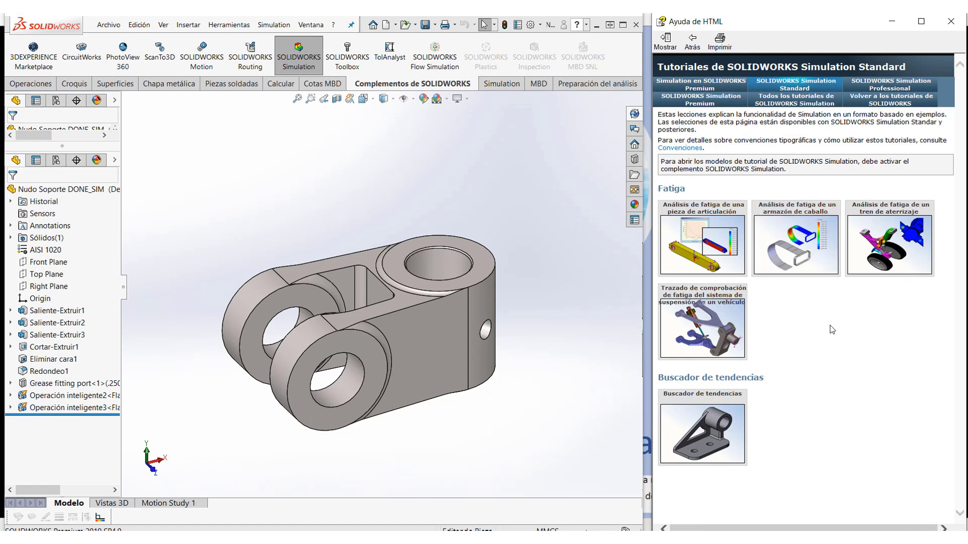
mouse_move(886, 274)
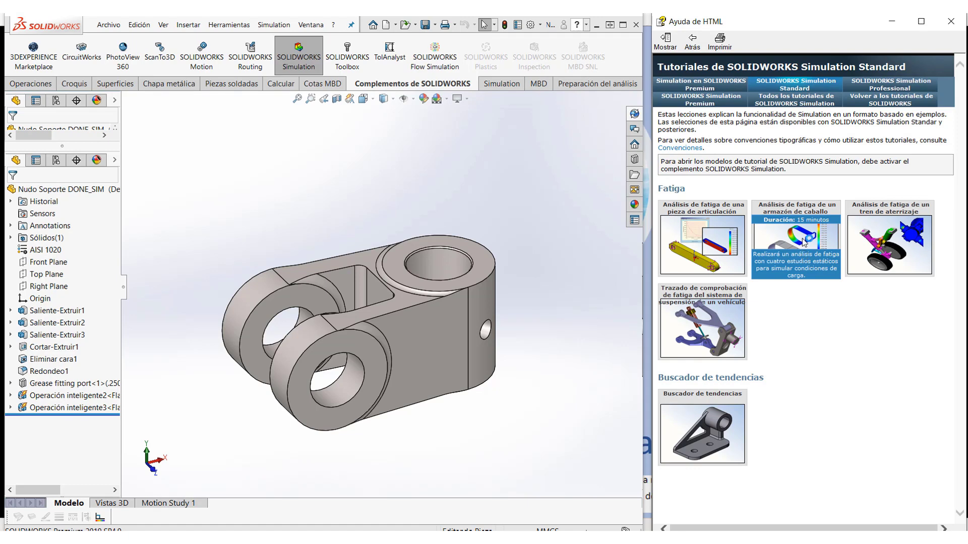
left_click(802, 240)
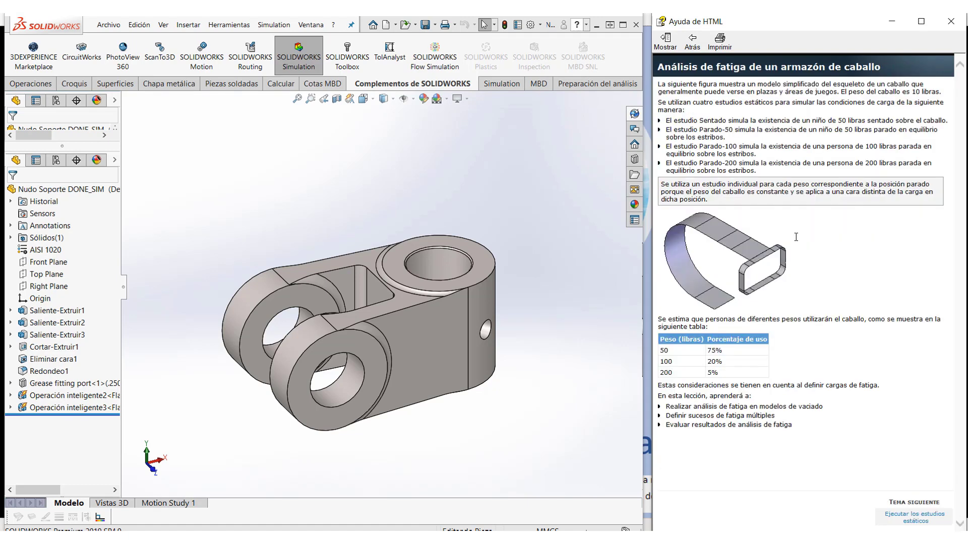
left_click(691, 42)
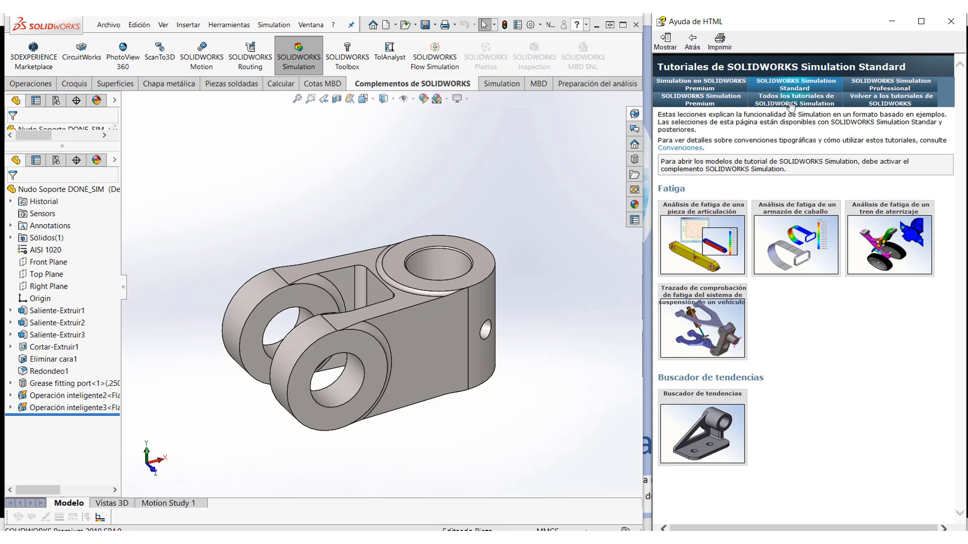
- Browse the Simulation Premium and complete Simulation tutorial lists, visit the general SOLIDWORKS tutorials and return to the Simulation ones
left_click(679, 95)
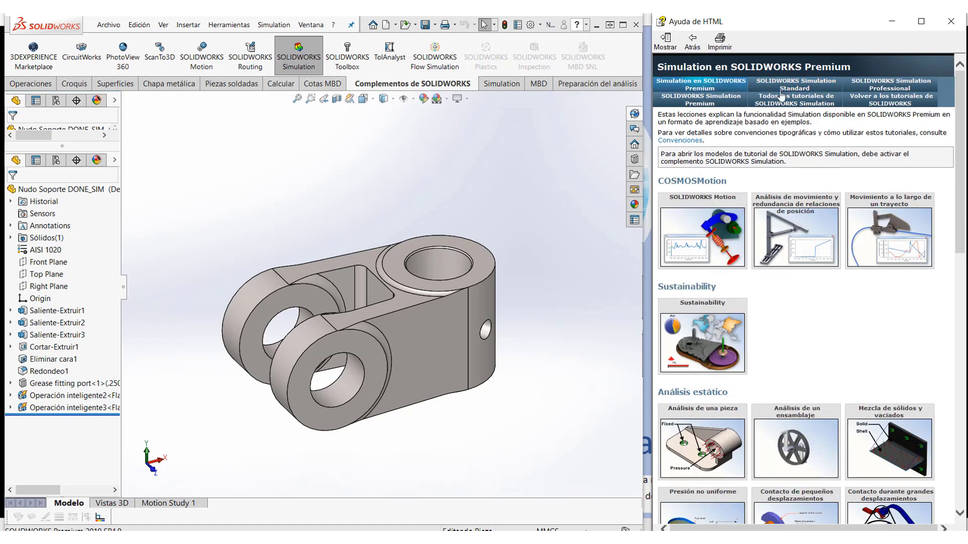
left_click(703, 101)
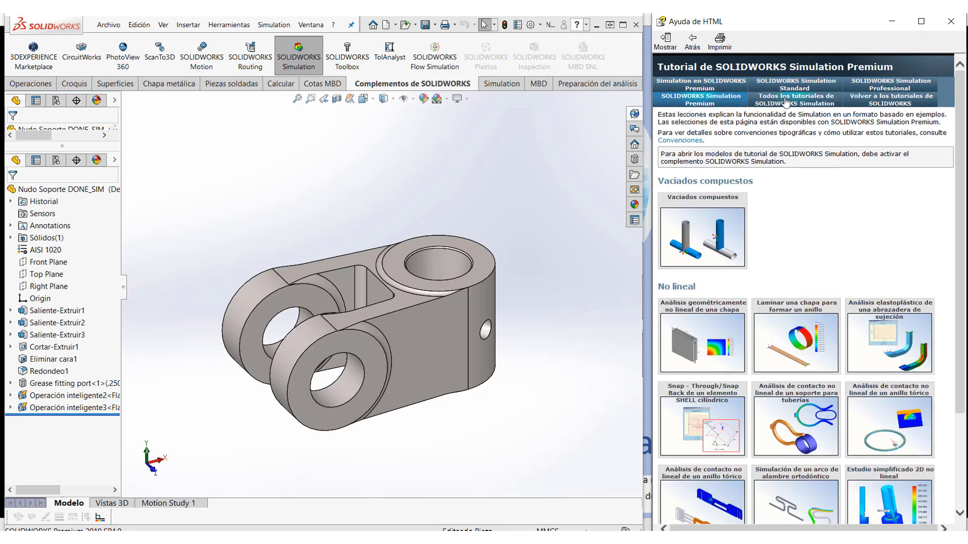
left_click(789, 103)
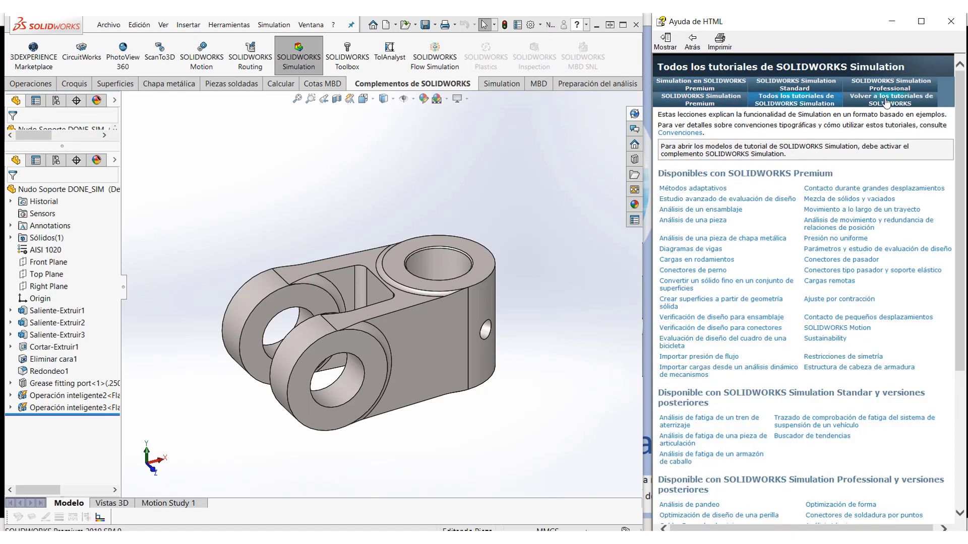
left_click(887, 102)
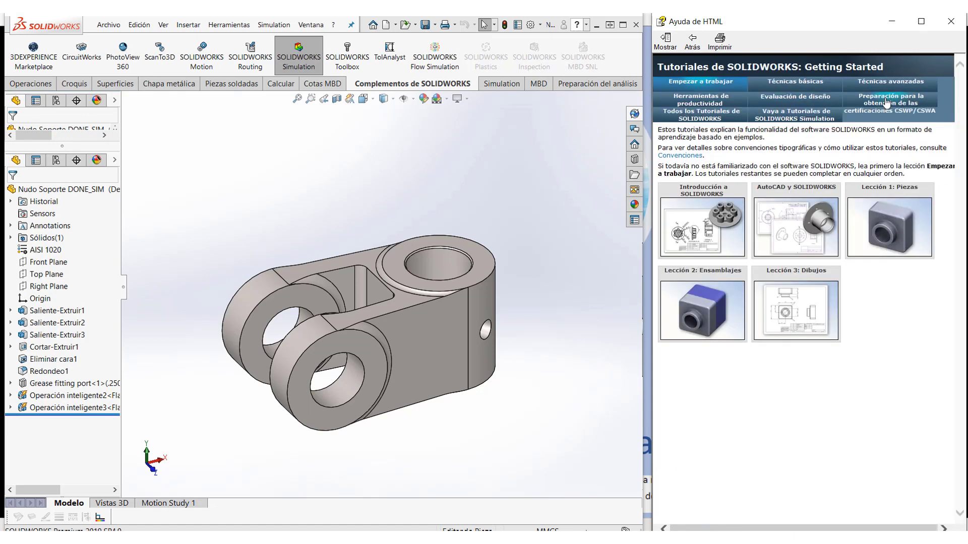
left_click(804, 116)
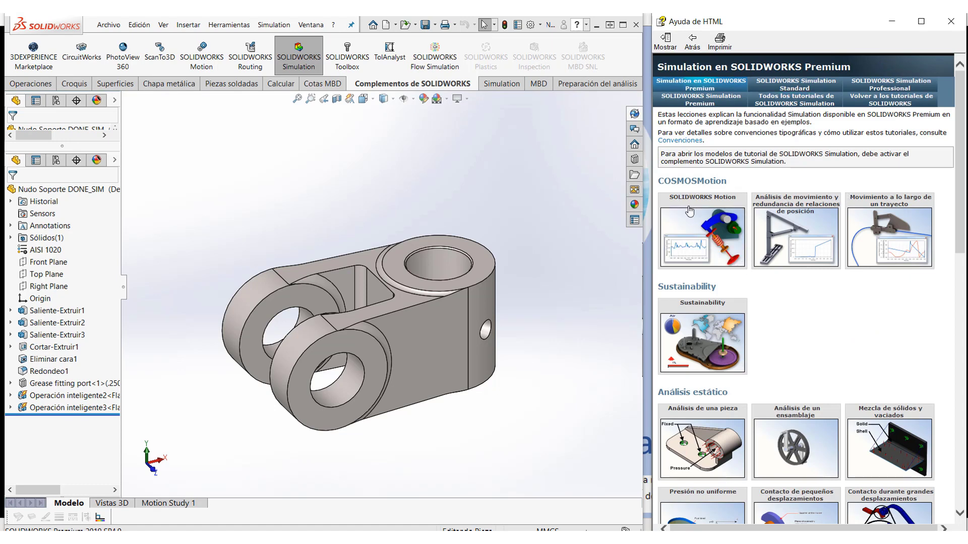
left_click(701, 99)
left_click(704, 89)
left_click(784, 101)
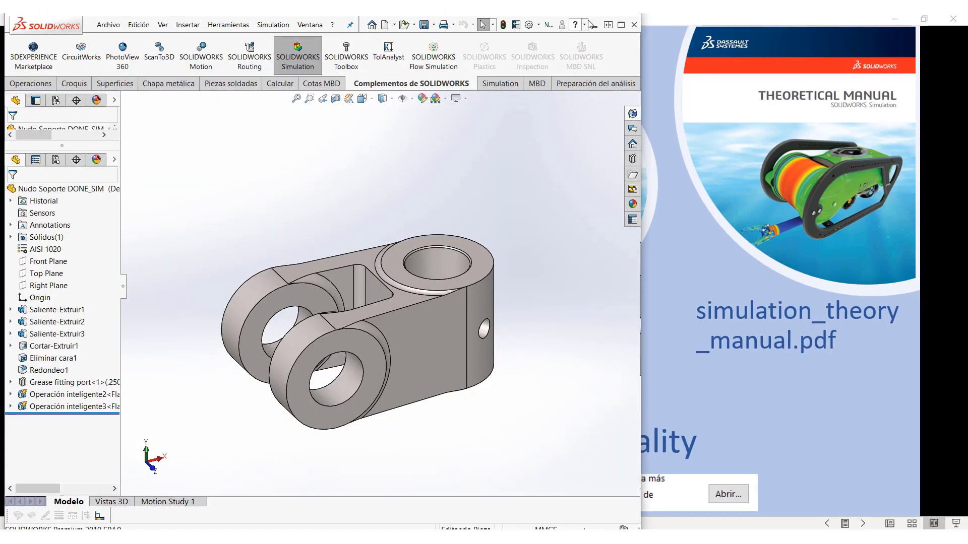
- Maximize the SOLIDWORKS window and open the Introduction to Simulation PDF from the Simulation validation resources
left_click(621, 25)
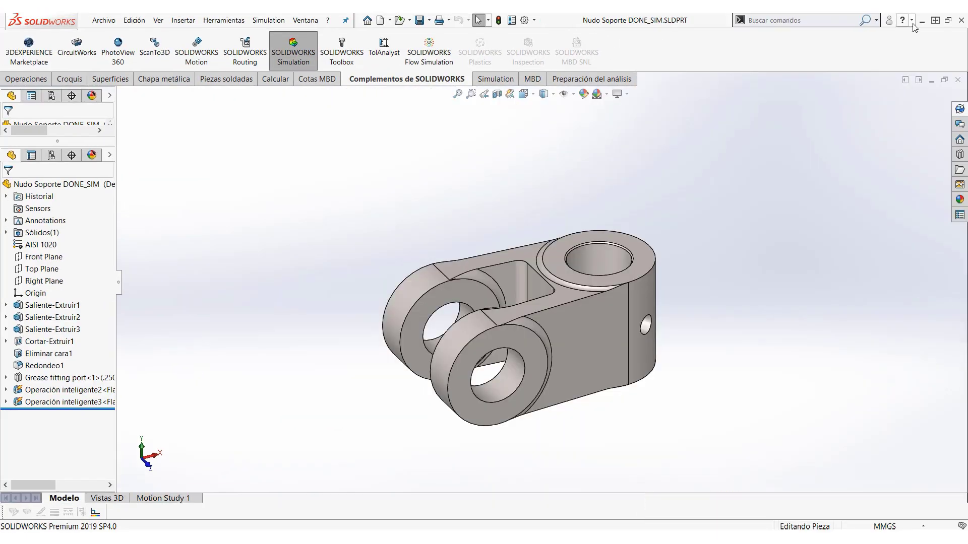
left_click(912, 24)
mouse_move(809, 75)
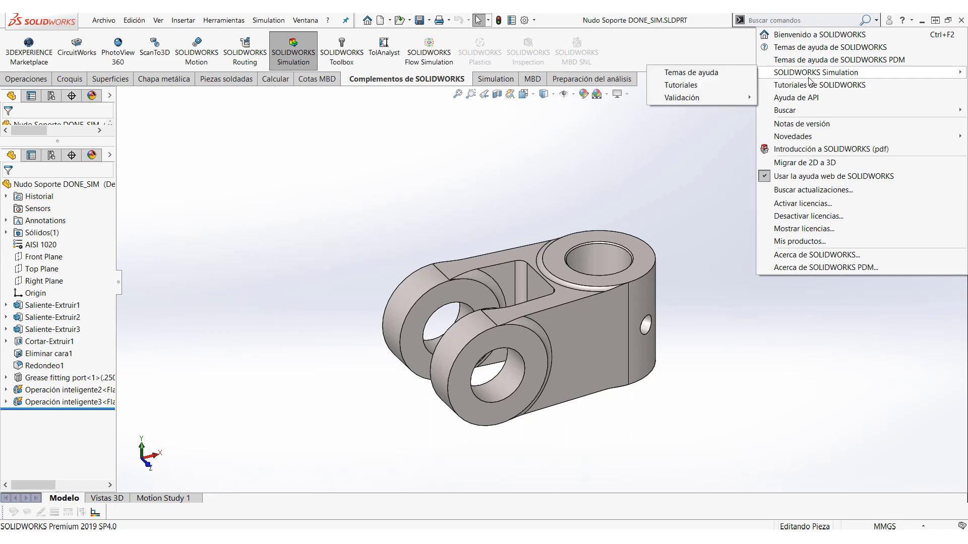
mouse_move(697, 99)
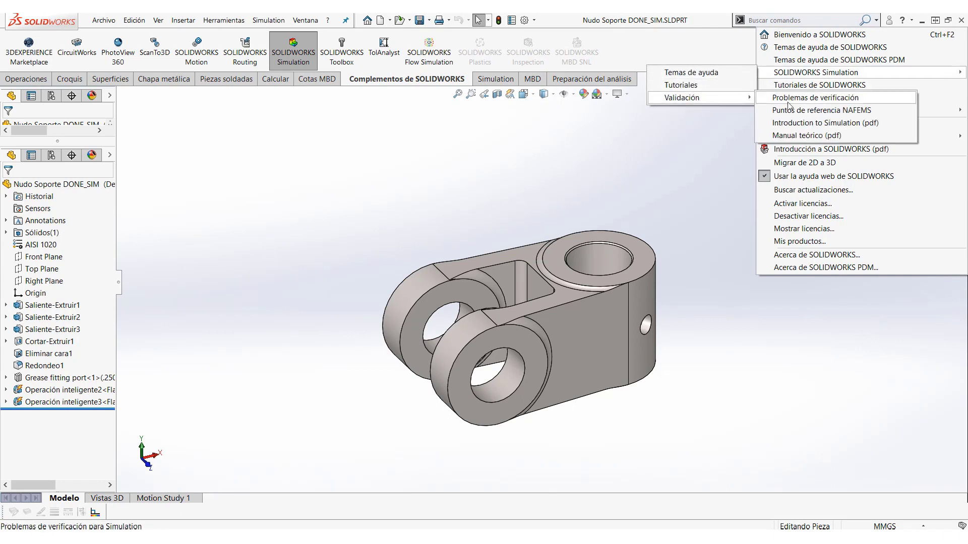
left_click(816, 127)
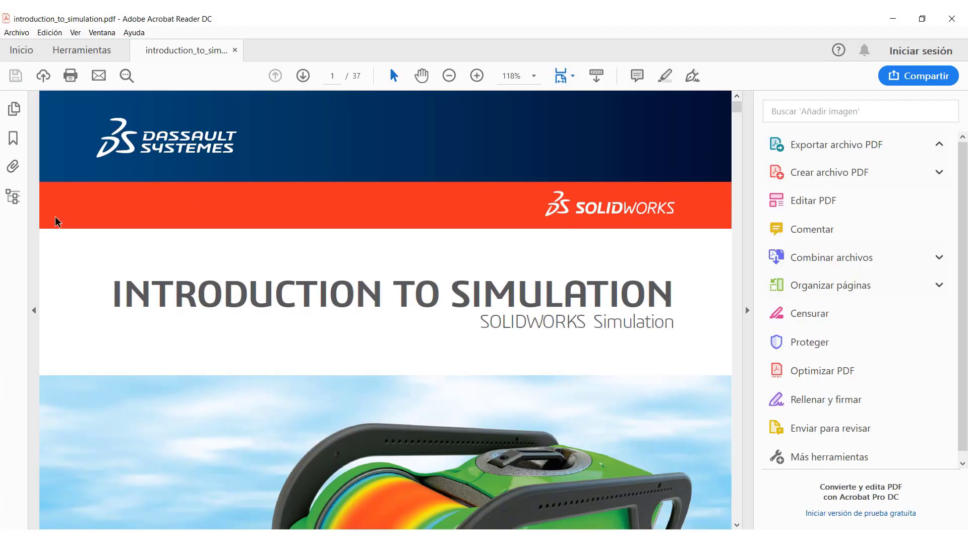
- Look through the table of contents of introduction_to_simulation.pdf, from the overview to the results chapter
scroll(652, 272, "down", 10)
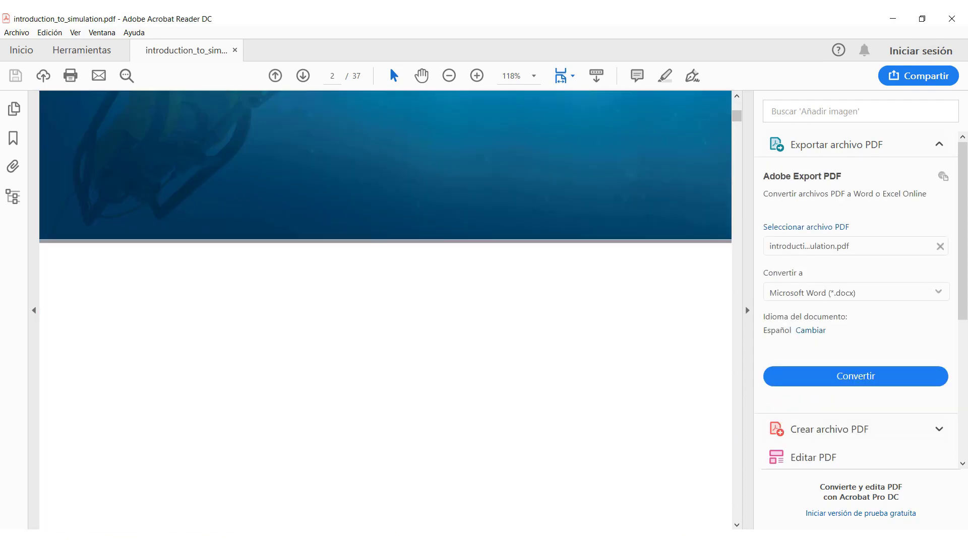
scroll(437, 302, "down", 10)
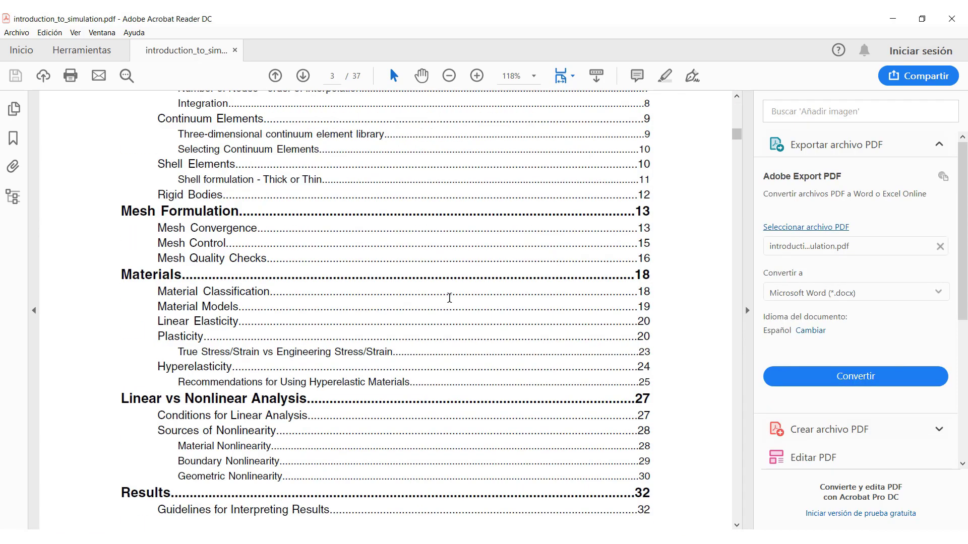
scroll(450, 302, "down", 4)
scroll(450, 302, "up", 15)
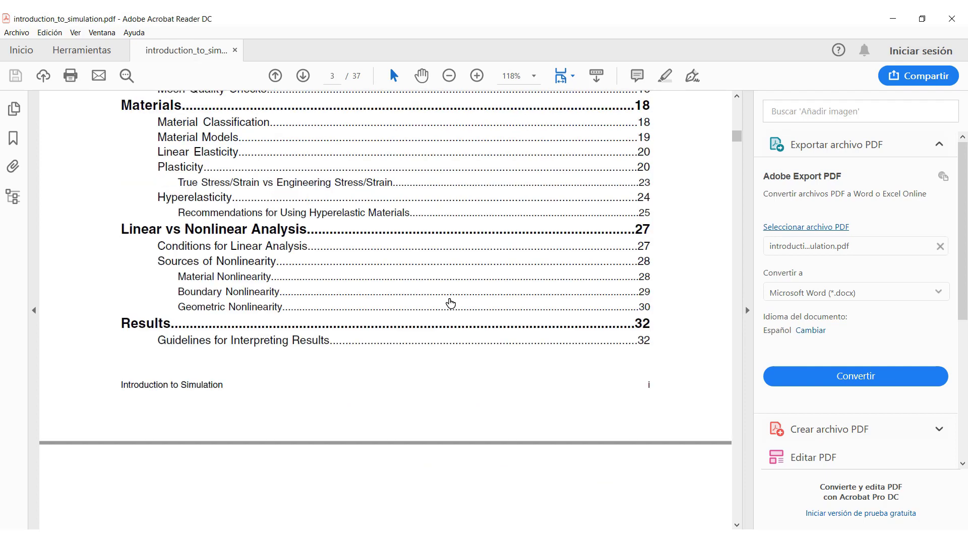
scroll(379, 258, "up", 1)
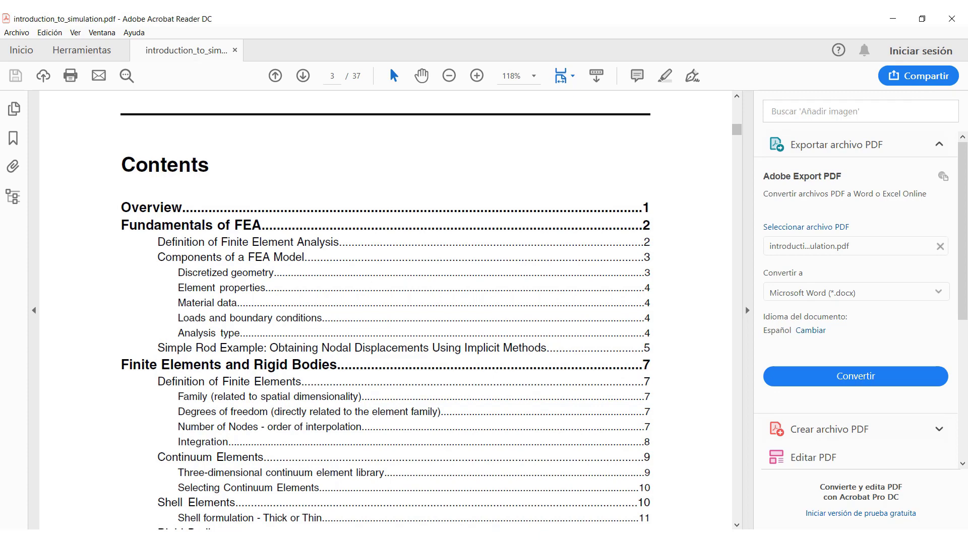
- Go to the "Discretized geometry" section, look through the Fundamentals of FEA pages up to the rod example and close the PDF
left_click(423, 272)
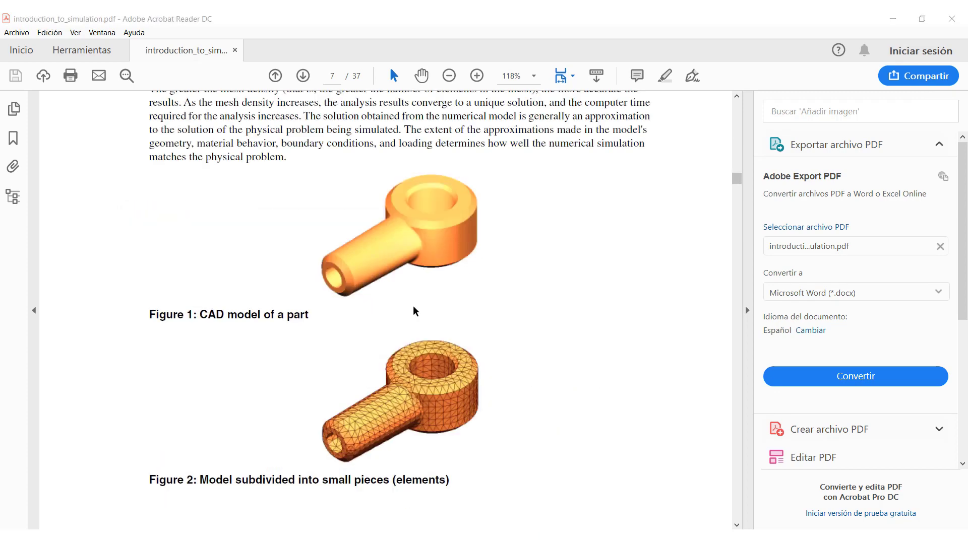
scroll(431, 315, "up", 3)
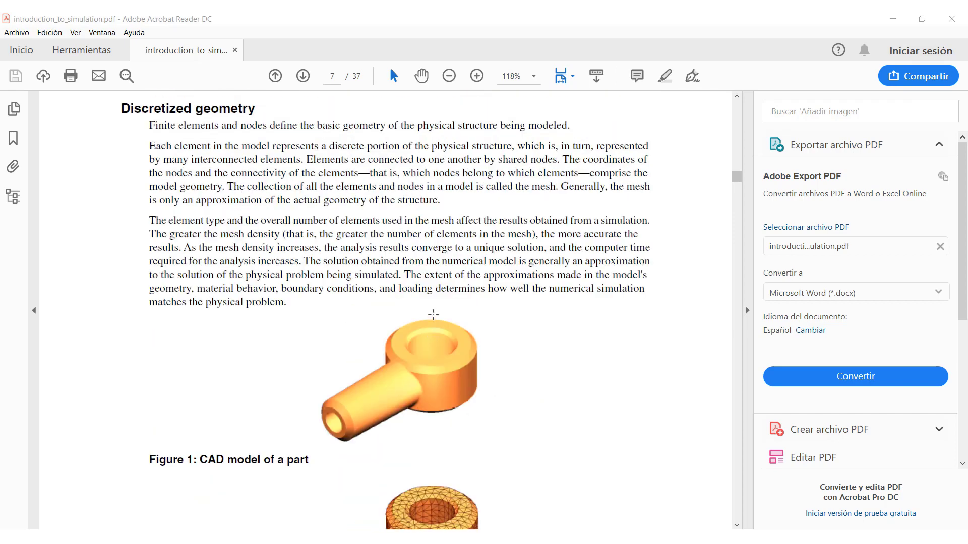
scroll(434, 315, "up", 2)
scroll(434, 318, "down", 12)
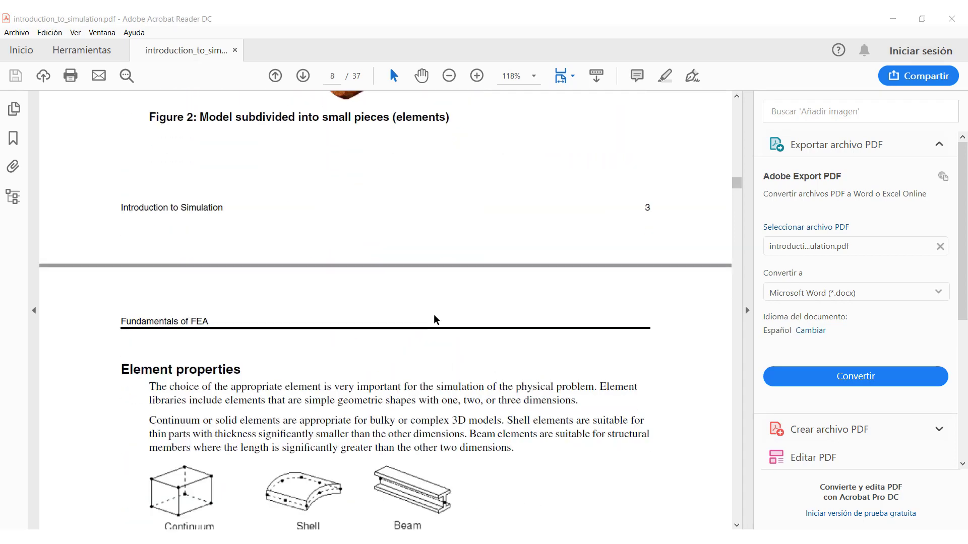
scroll(436, 319, "down", 5)
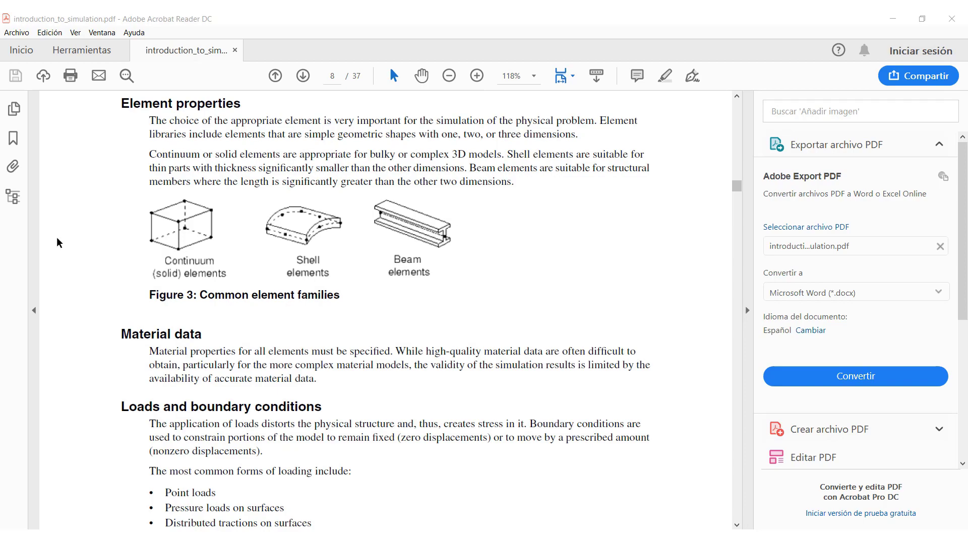
scroll(324, 291, "down", 6)
scroll(324, 289, "down", 12)
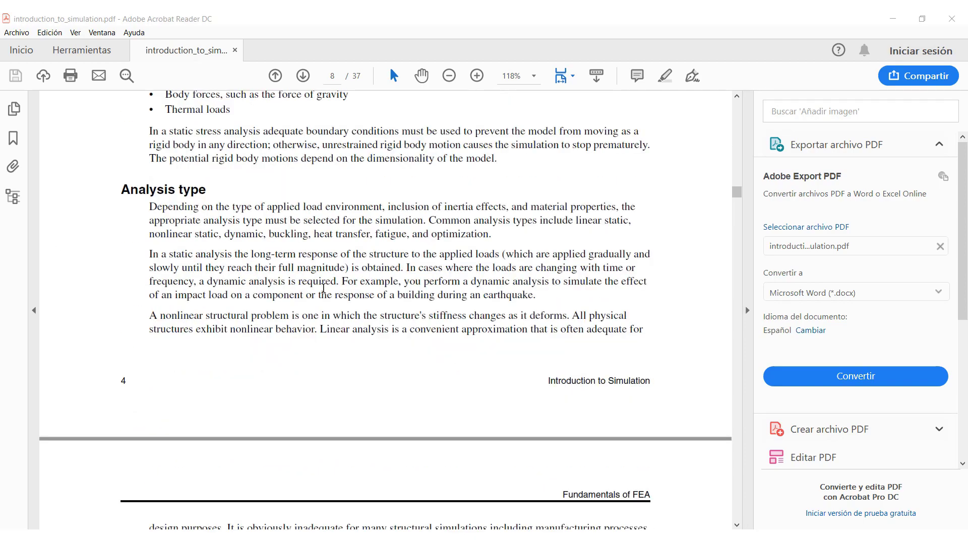
scroll(323, 288, "down", 7)
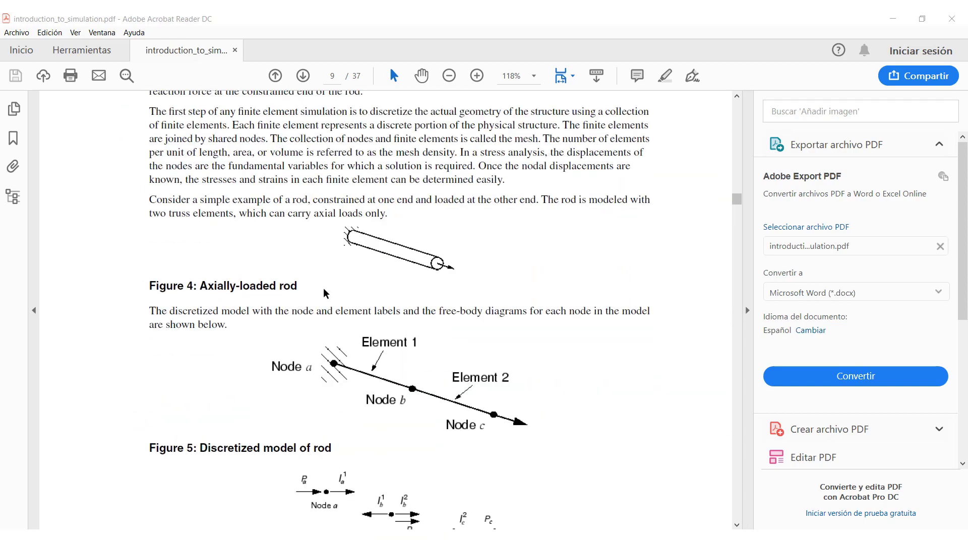
scroll(323, 289, "down", 4)
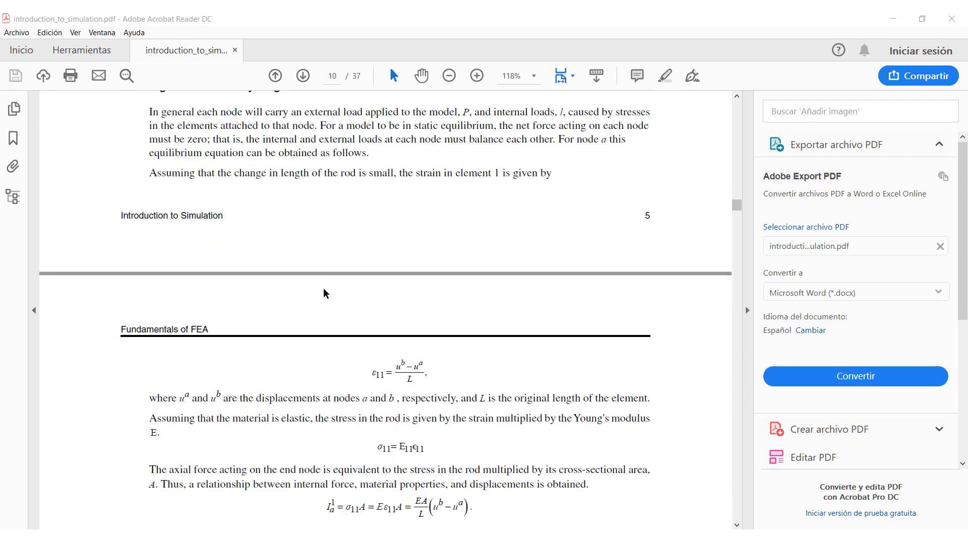
left_click(236, 50)
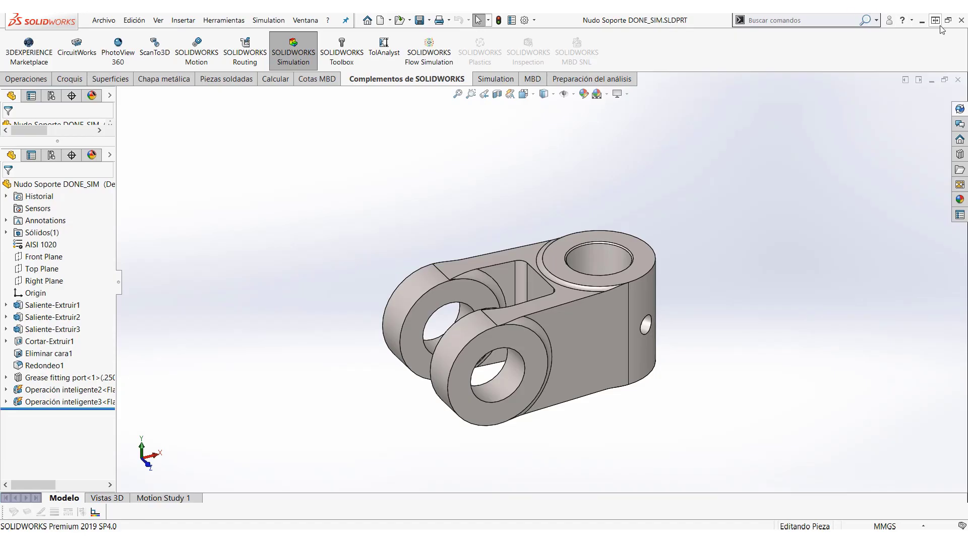
- Open the Simulation theoretical manual PDF from the Simulation validation resources
left_click(911, 20)
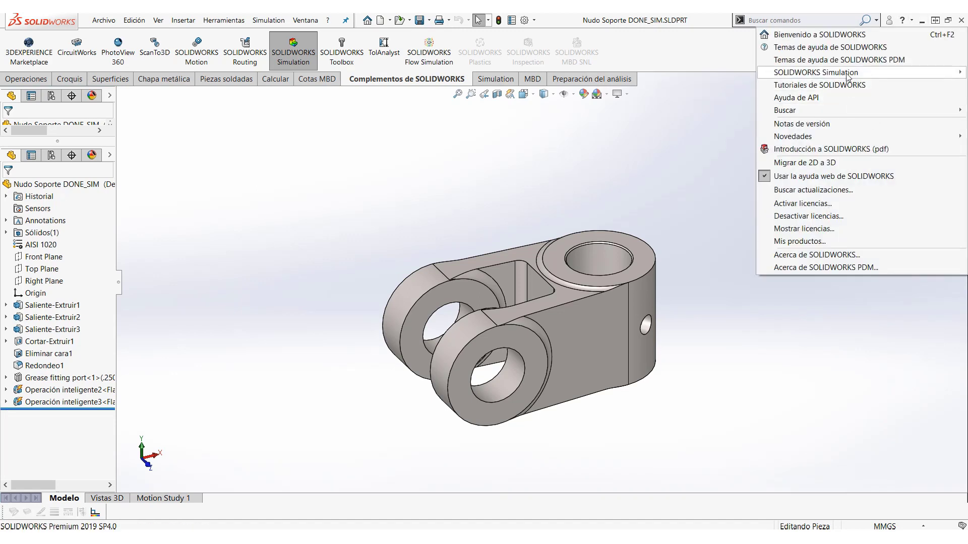
mouse_move(849, 73)
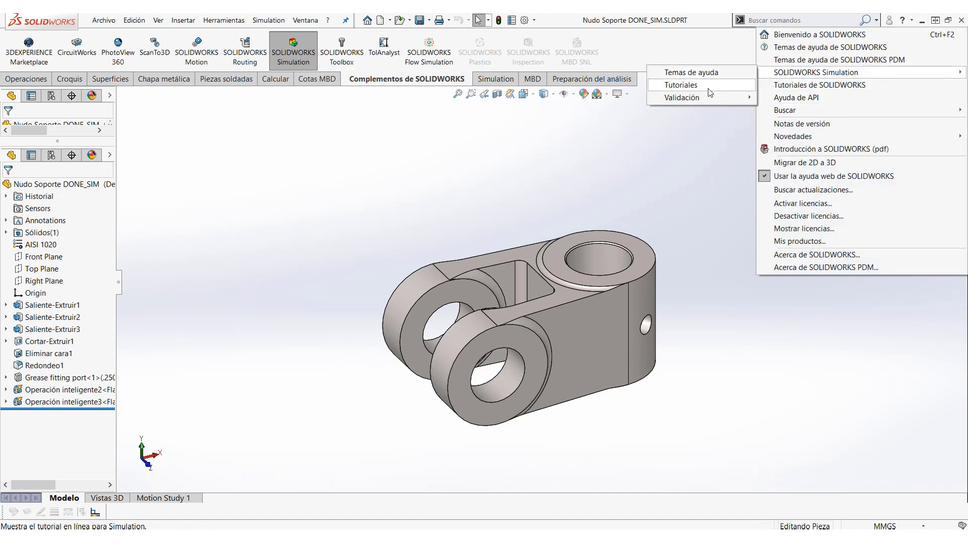
mouse_move(708, 98)
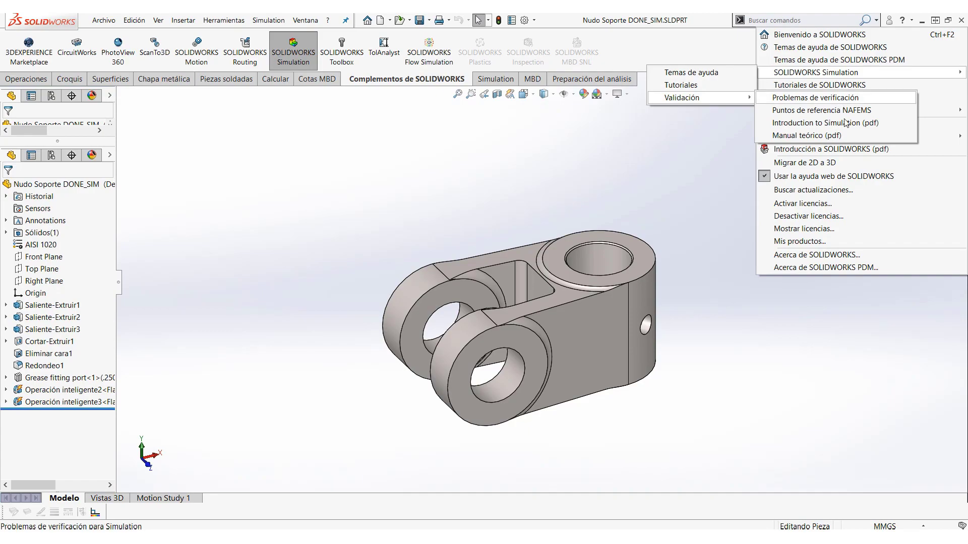
left_click(807, 135)
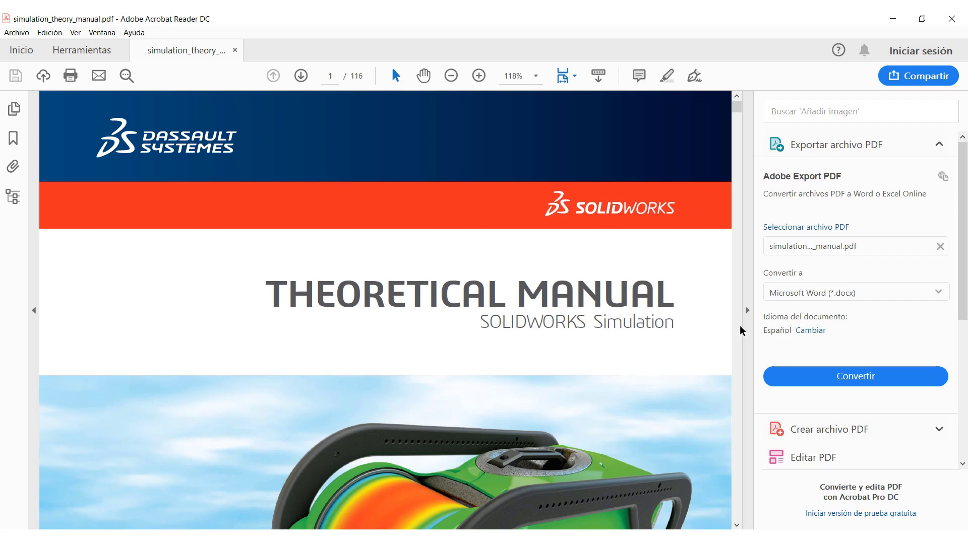
- Look through the table of contents of simulation_theory_manual.pdf, from the introduction to the stress calculations section
scroll(726, 328, "down", 12)
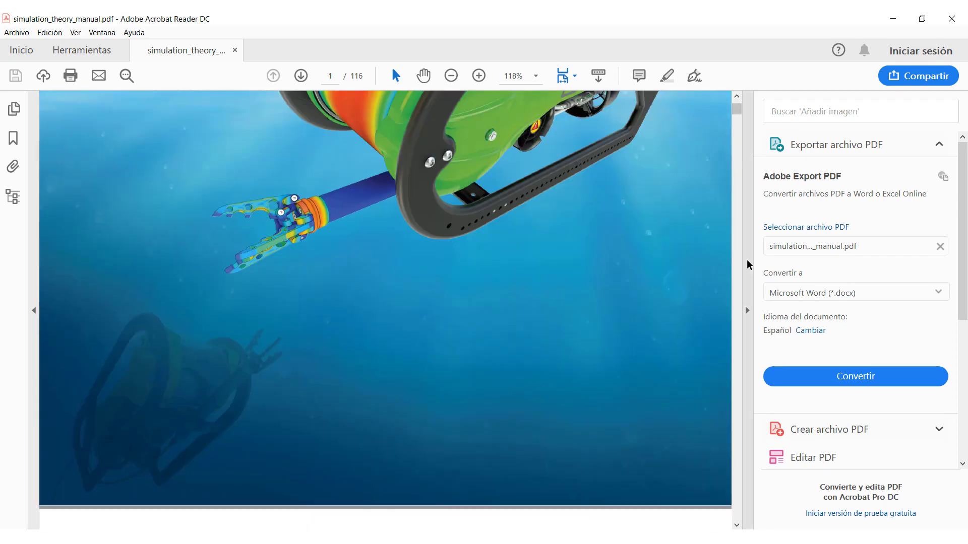
scroll(688, 318, "down", 10)
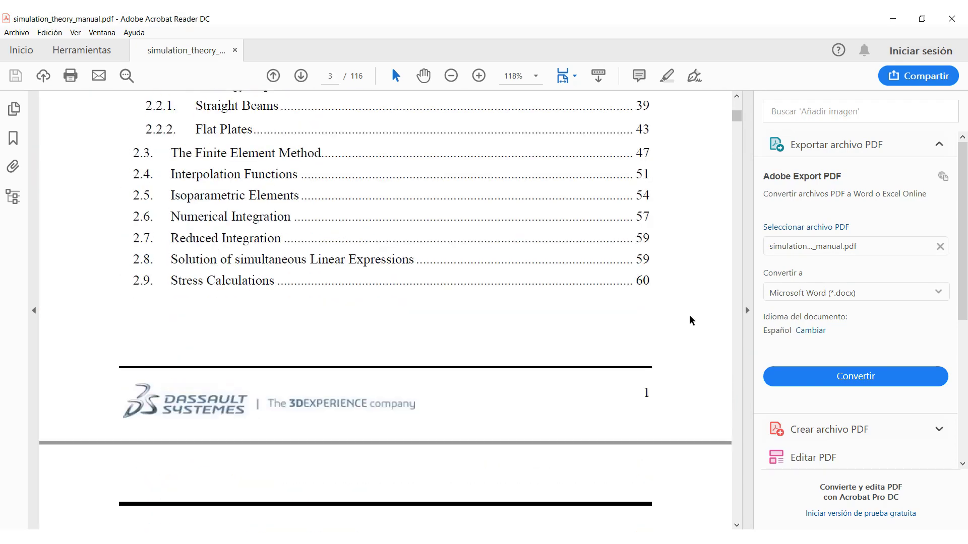
scroll(690, 319, "up", 5)
scroll(691, 321, "up", 5)
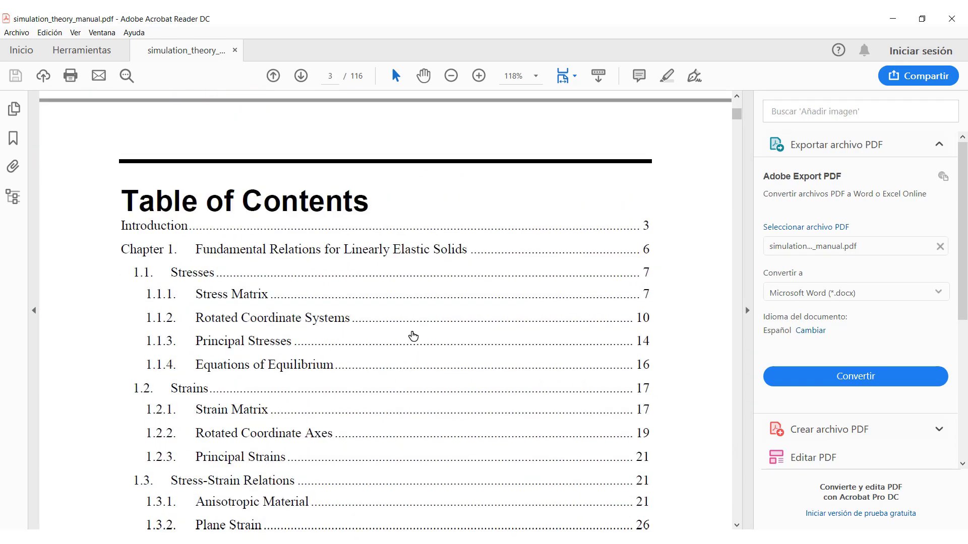
- Go to the "Stress Matrix" section, look through its pages up to the Figure 2 stress cube, close the manual and minimize the PDF reader
left_click(245, 304)
scroll(423, 313, "down", 15)
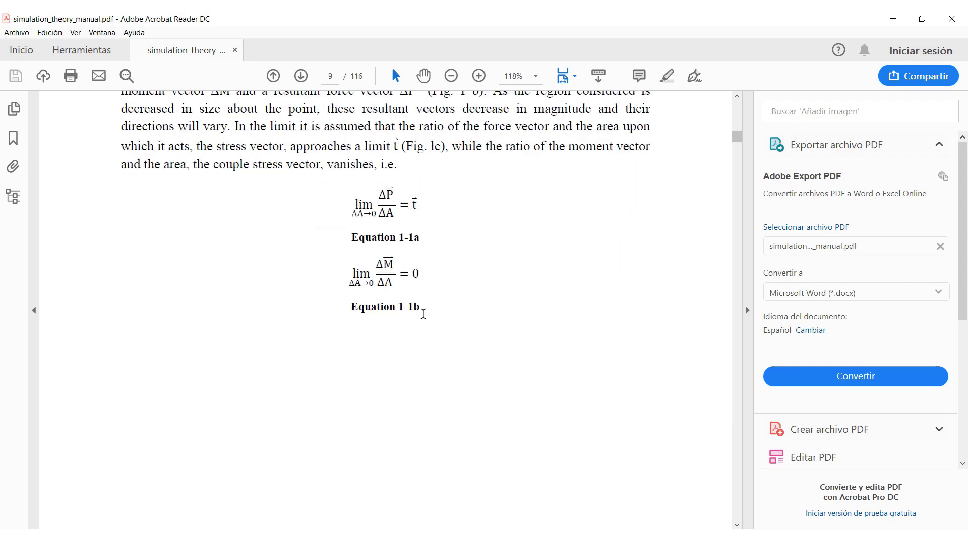
scroll(425, 314, "down", 15)
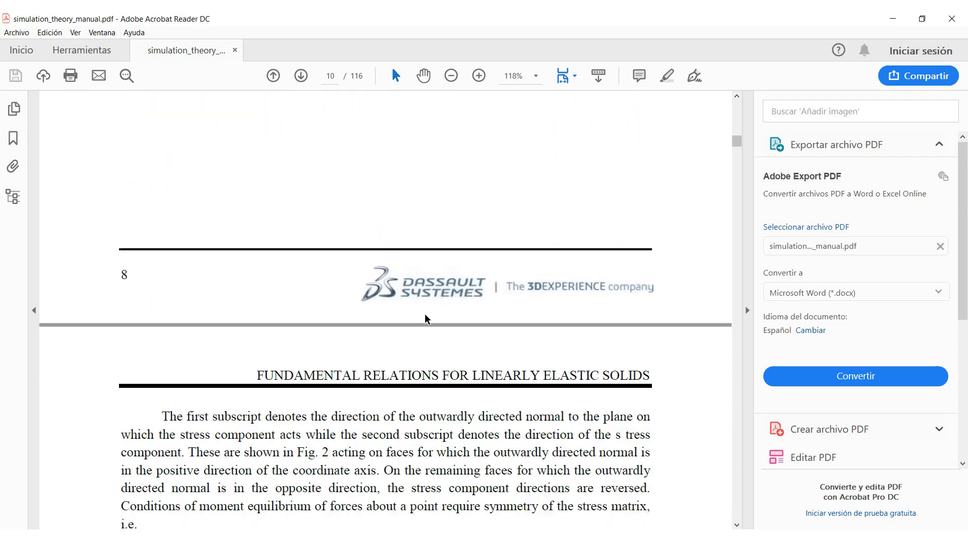
scroll(424, 315, "down", 4)
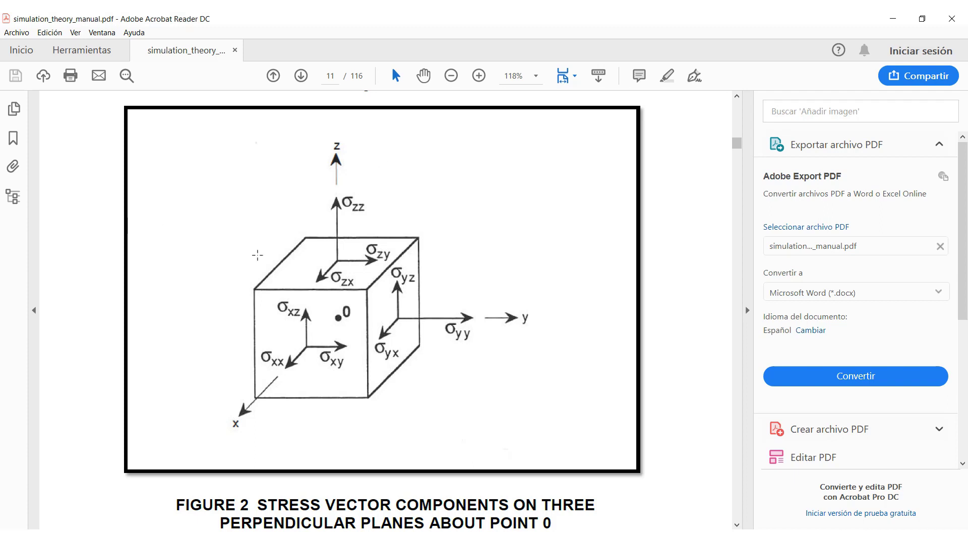
left_click(235, 50)
left_click(891, 20)
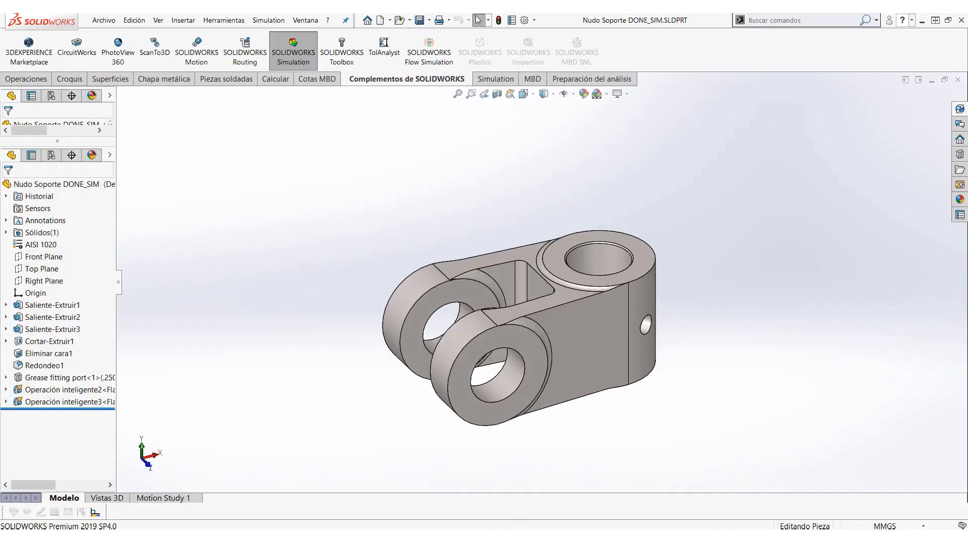
- Return to SOLIDWORKS and open the material settings of the Nudo Soporte DONE_SIM part in Análisis estático 1
key("alt+Tab")
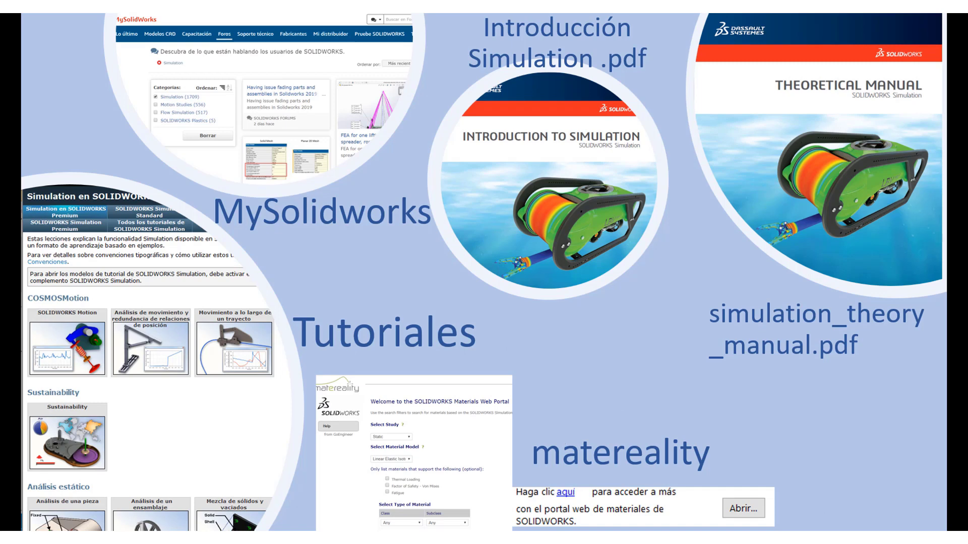
key("Escape")
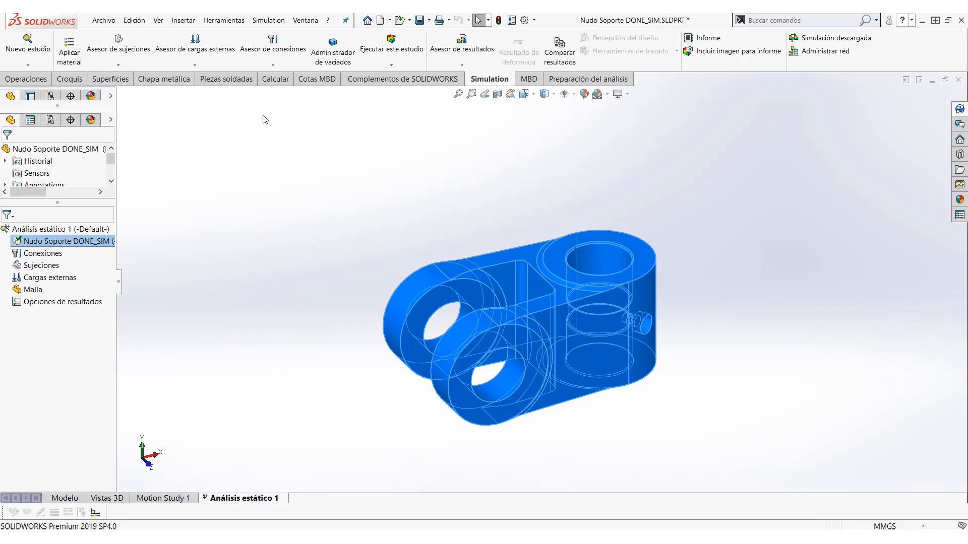
left_click(289, 194)
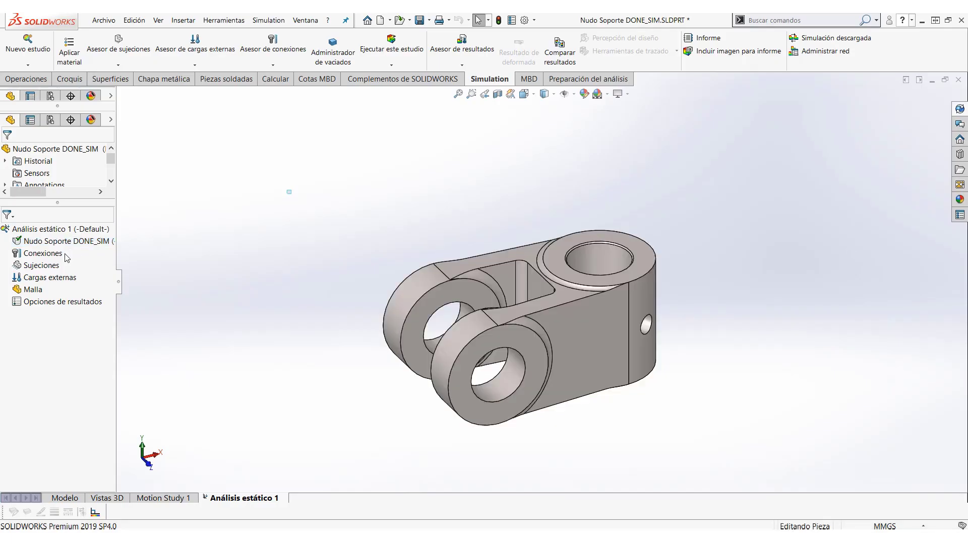
left_click(65, 241)
right_click(70, 242)
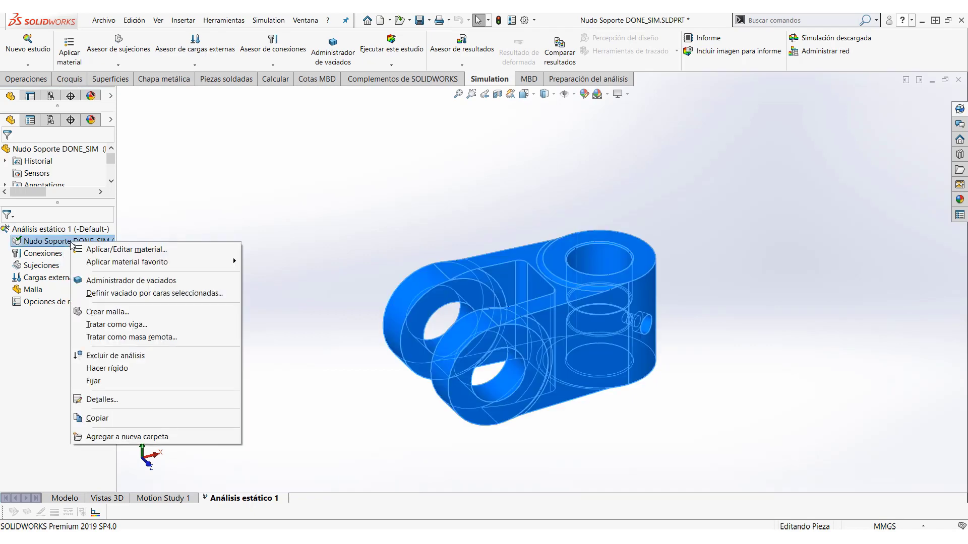
left_click(104, 250)
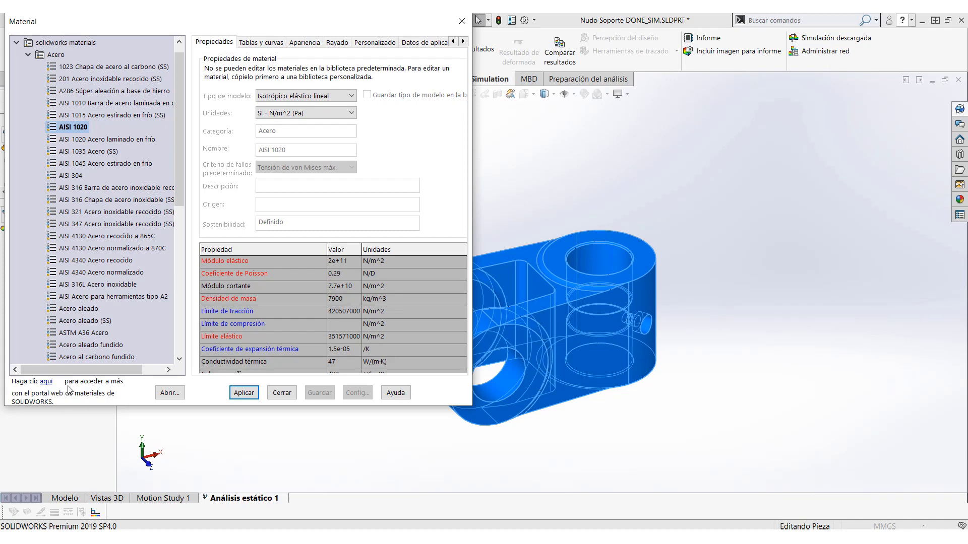
- Go to the SOLIDWORKS Materials Web Portal from the material dialog and accept the access conditions
left_click(46, 382)
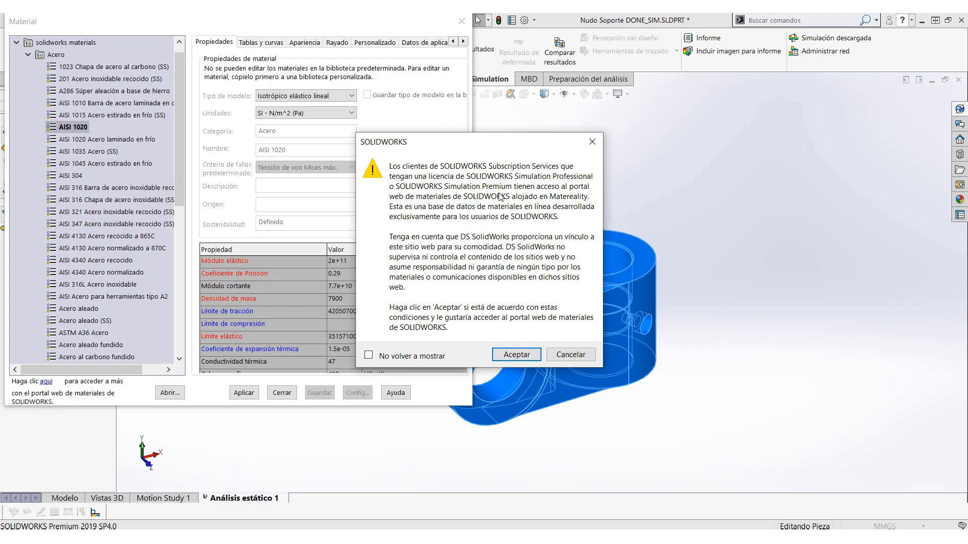
left_click(514, 356)
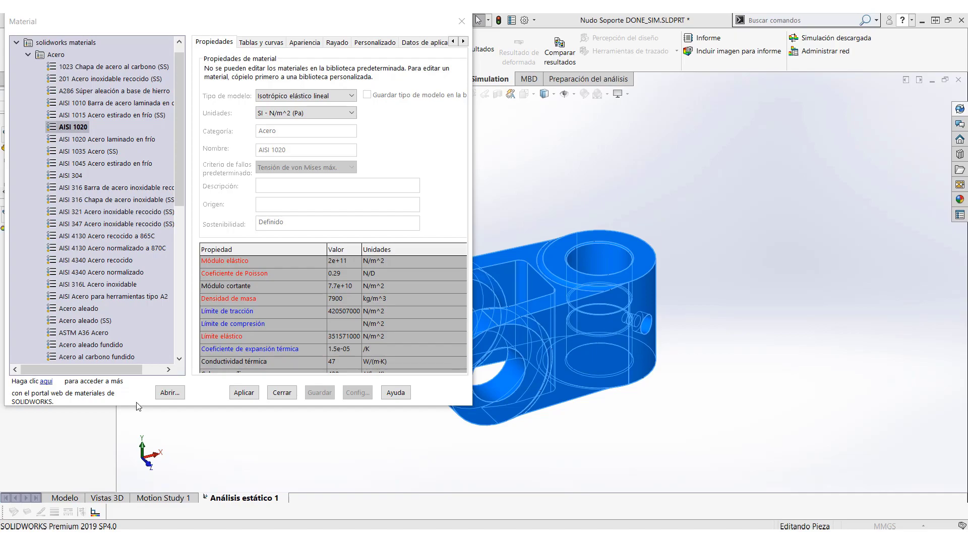
left_click(170, 392)
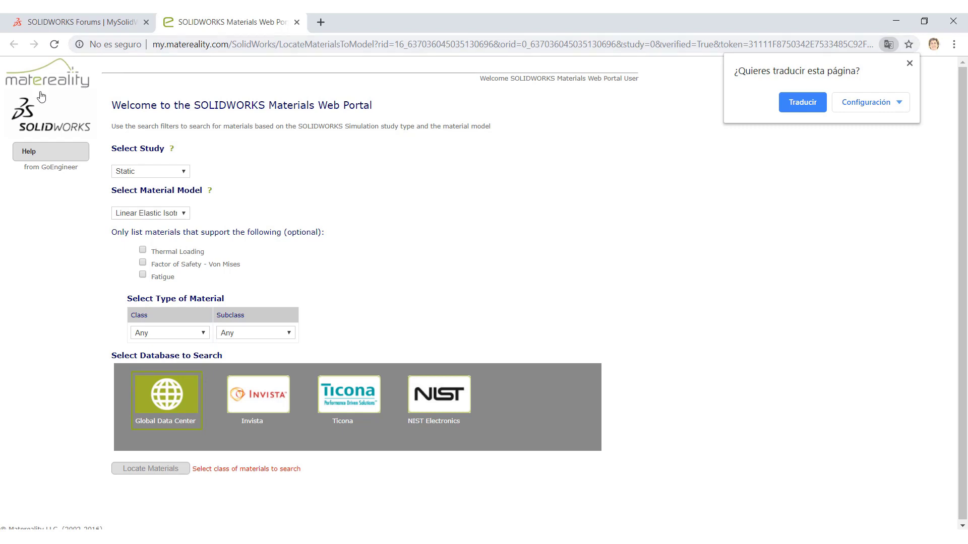
- Search the materials portal for Metal class materials that support Factor of Safety - Von Mises
left_click(186, 213)
left_click(346, 214)
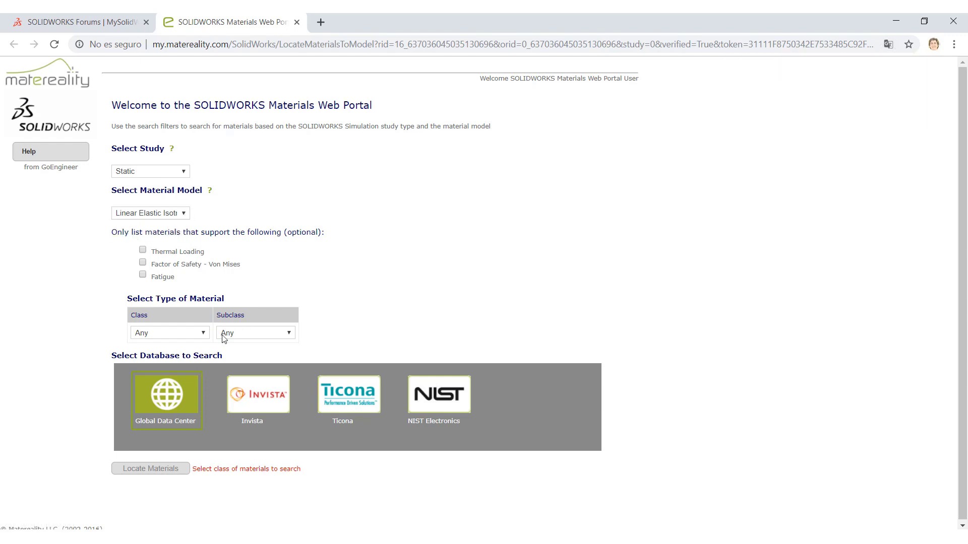
left_click(199, 334)
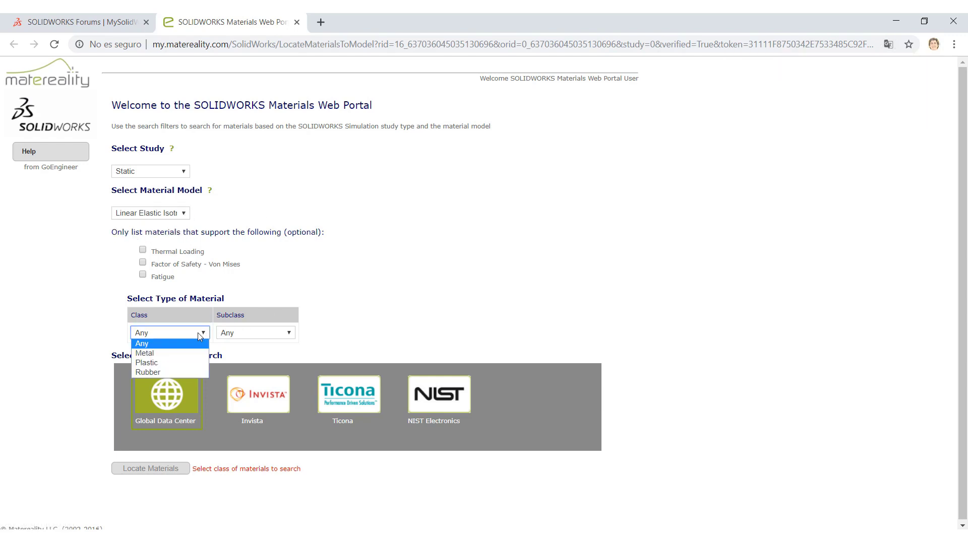
left_click(144, 264)
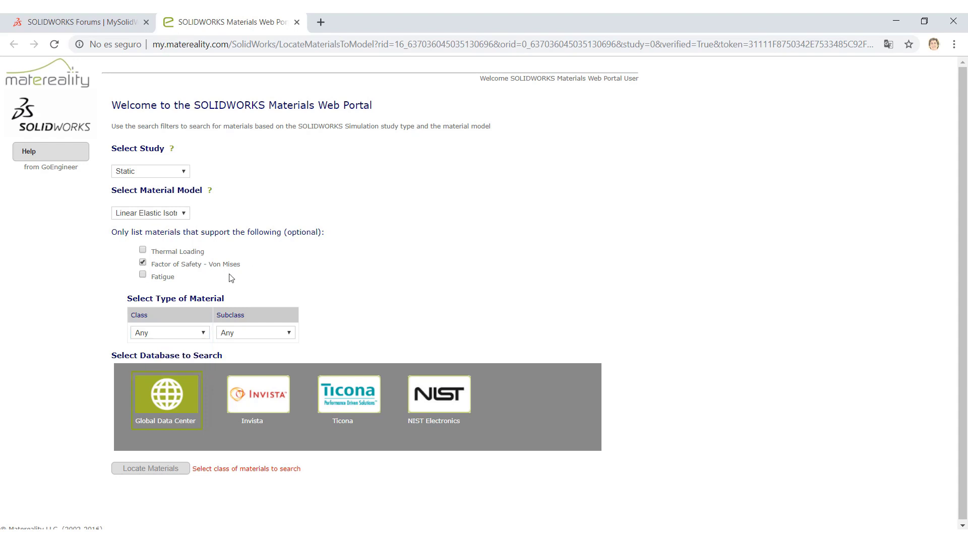
left_click(204, 332)
left_click(204, 353)
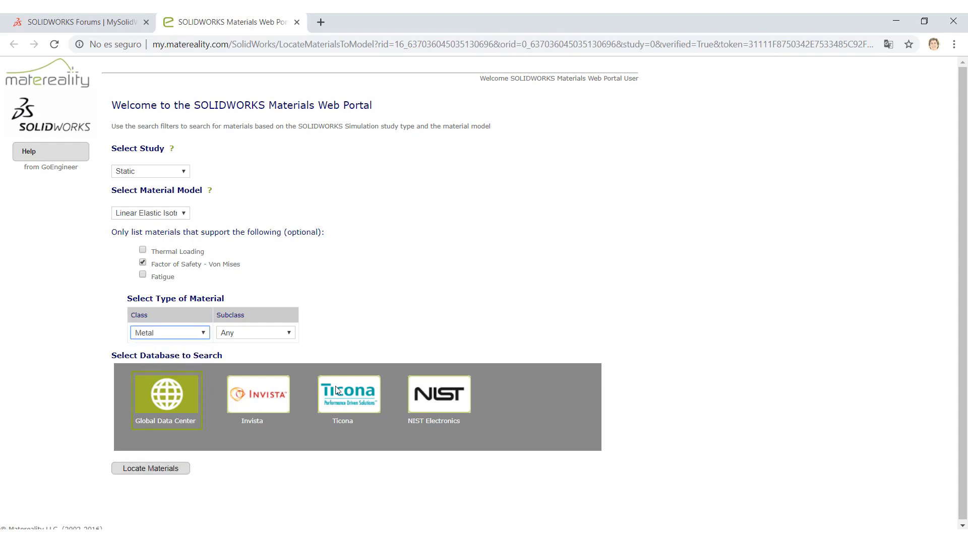
left_click(132, 470)
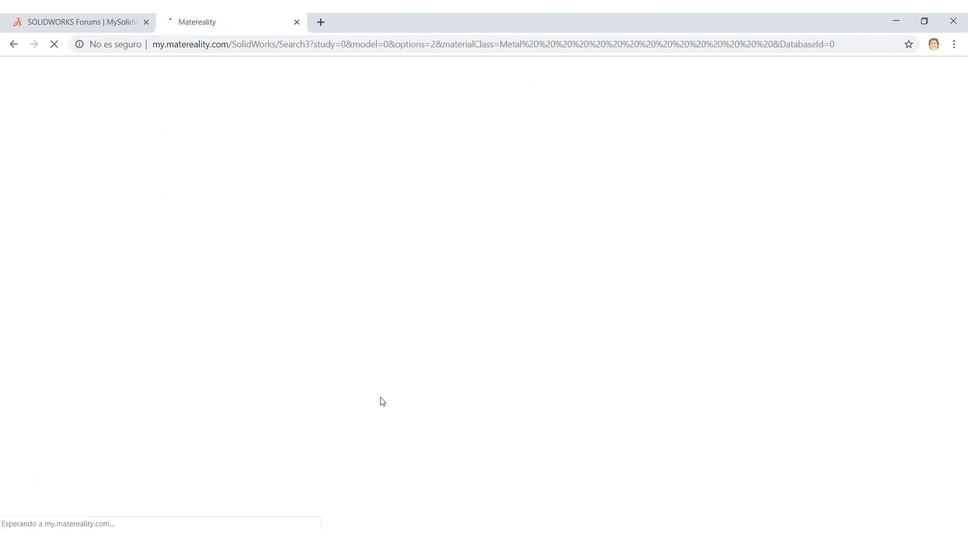
- View the isotropic linear elastic model of the 17-4PH (AMS 5343) material and close its window
left_click(232, 266)
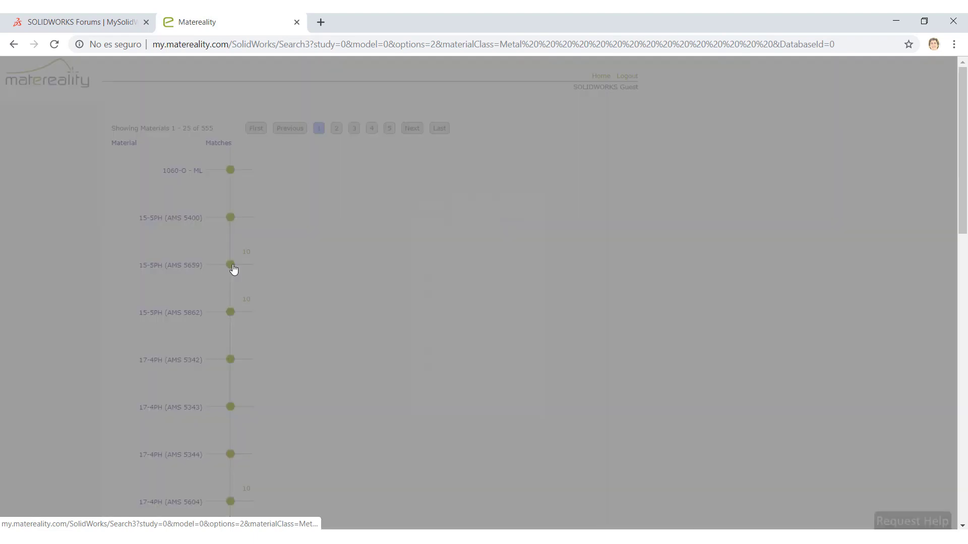
left_click(231, 361)
left_click(231, 407)
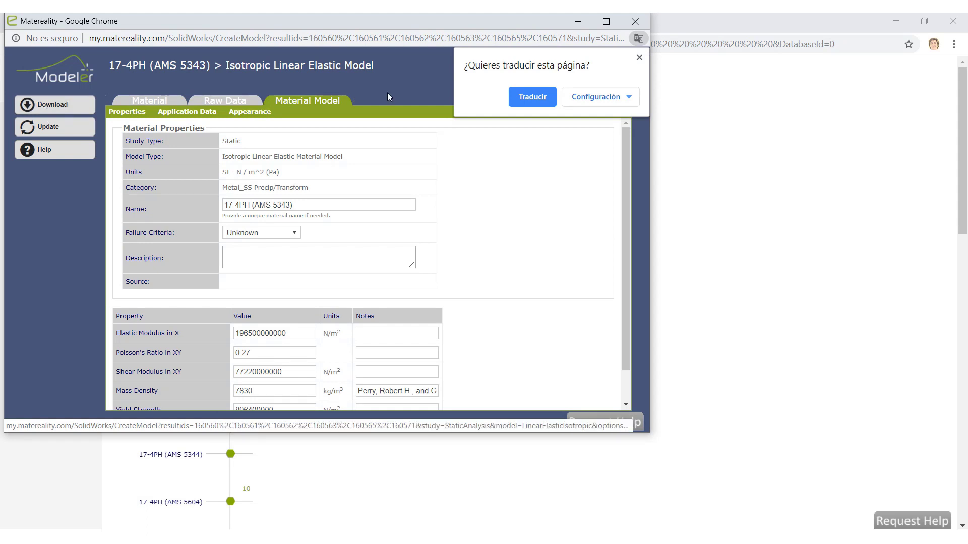
left_click(635, 19)
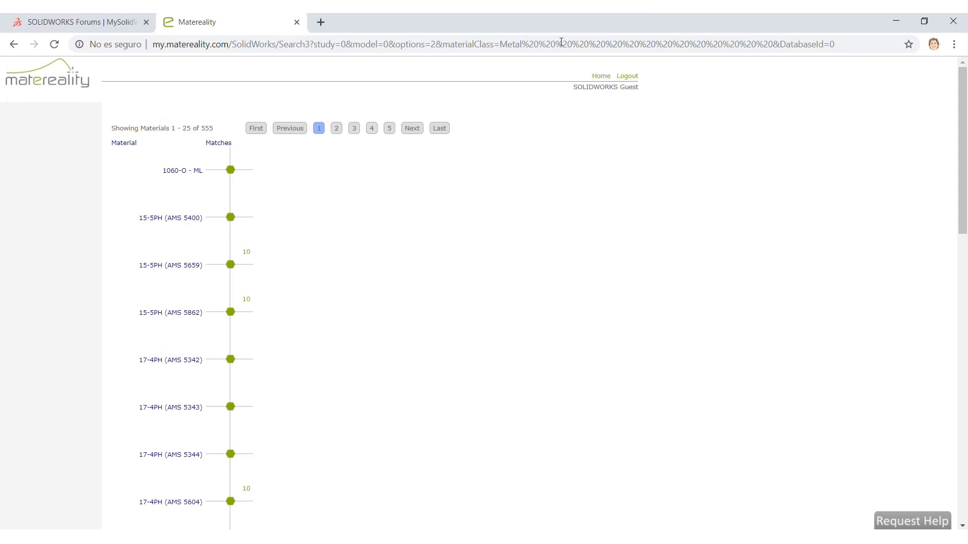
- Close the Matereality page, minimize the browser and close the material dialog without applying a material
left_click(296, 22)
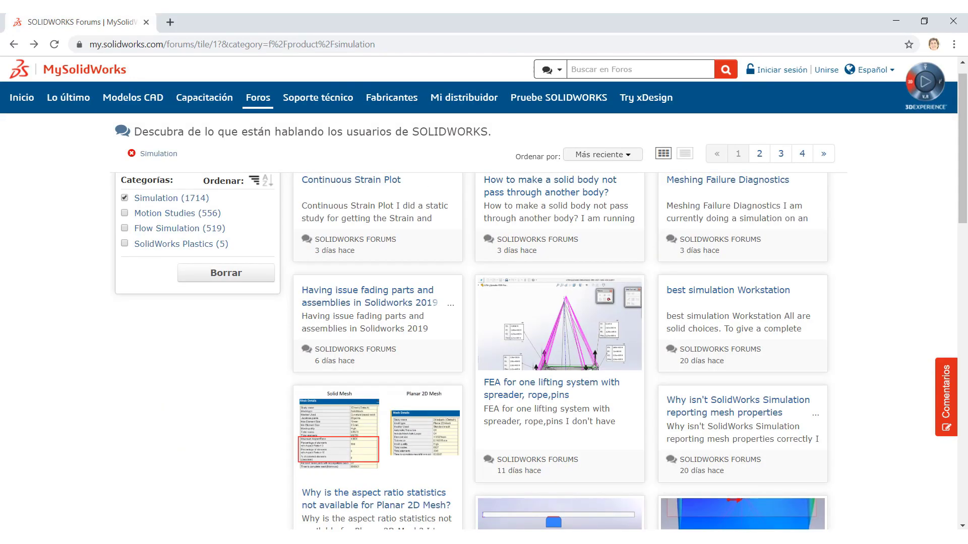
left_click(896, 21)
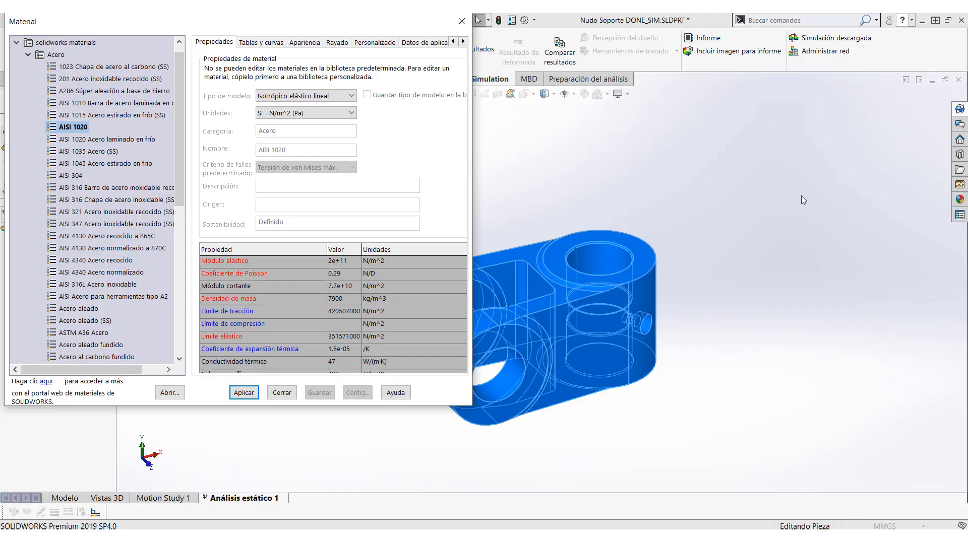
left_click(463, 41)
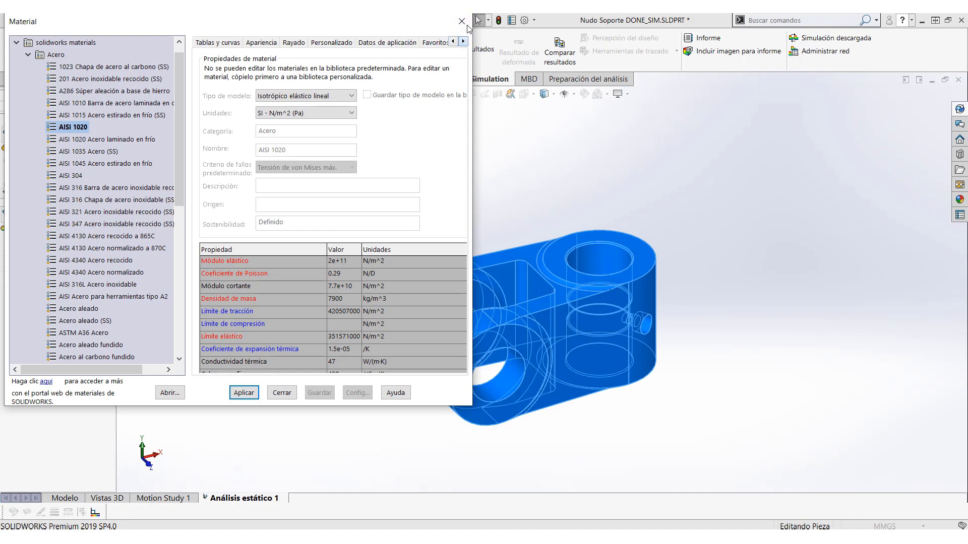
left_click(461, 22)
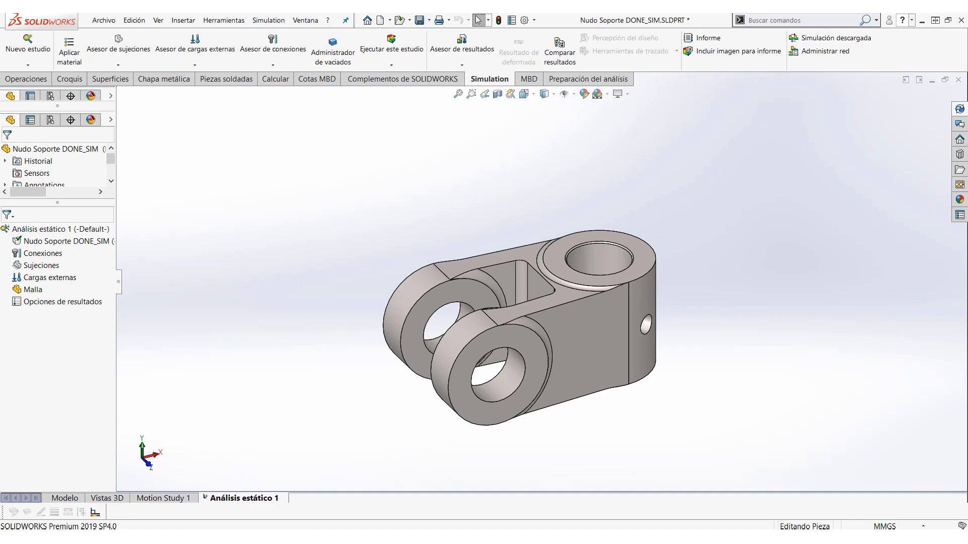
- Switch to the 0306 01001_SOPORTE PRINCIPAL DE BOOM 14.SLDPRT part window and inspect the support bracket model
left_click(607, 538)
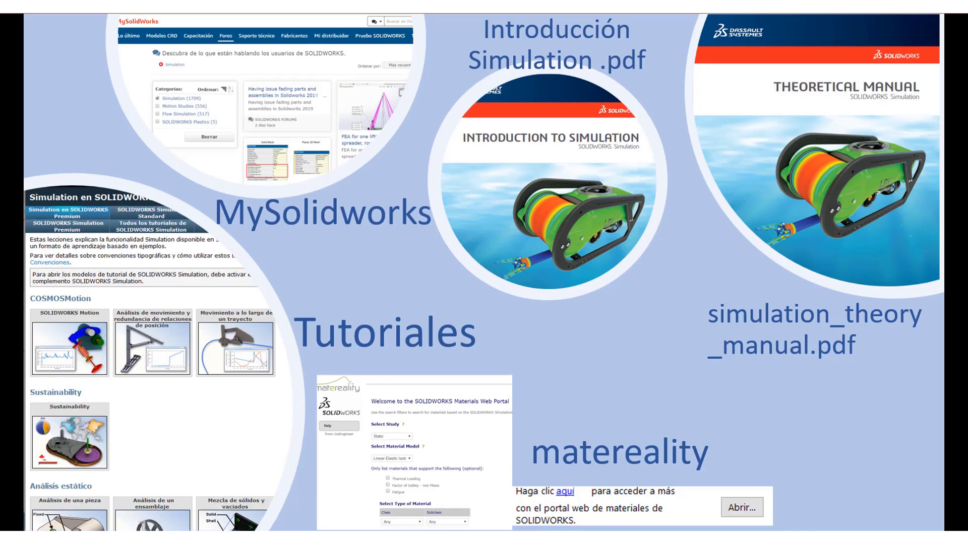
left_click(663, 349)
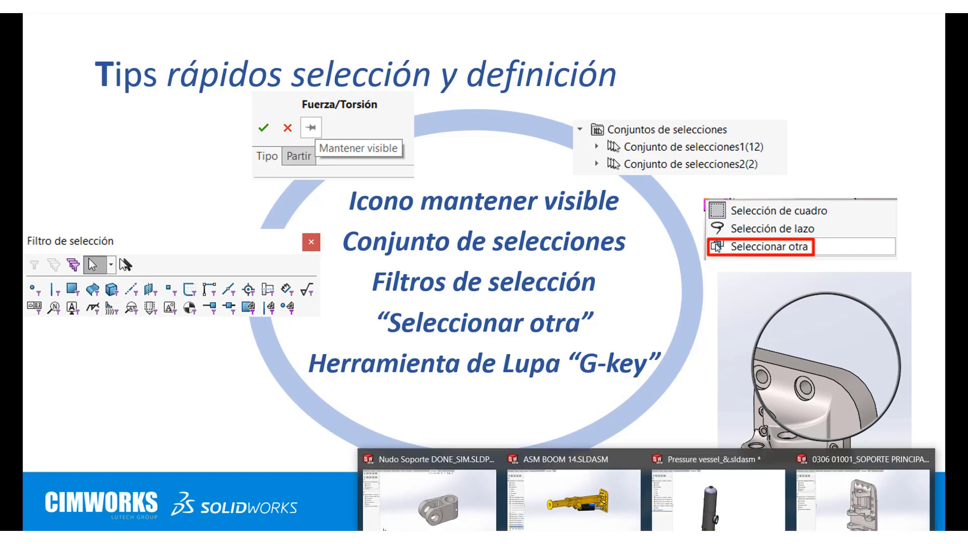
mouse_move(916, 505)
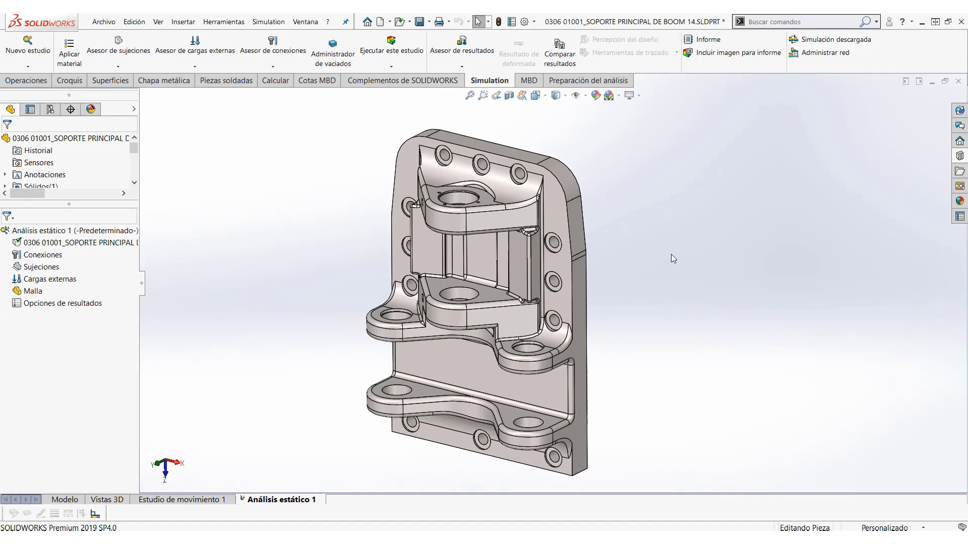
middle_click_drag(523, 292, 642, 295)
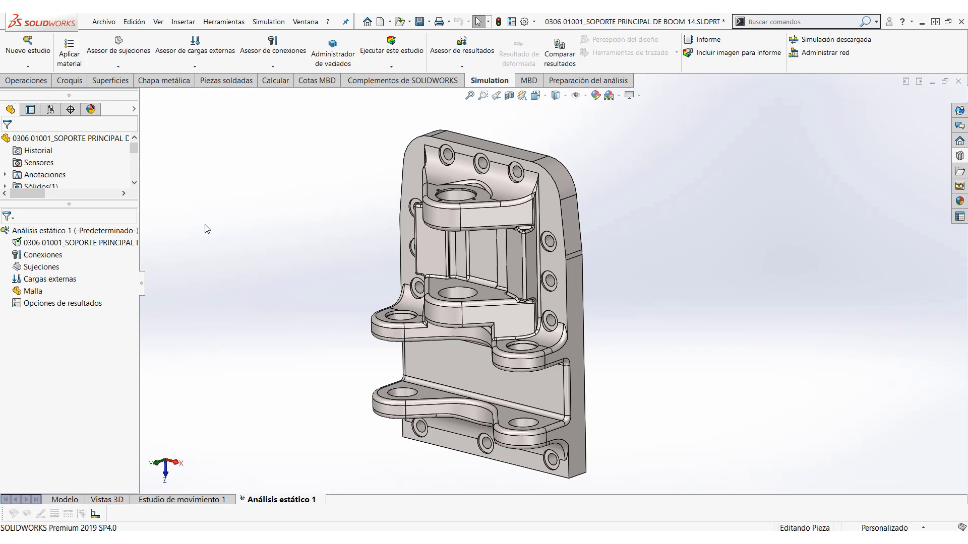
- Apply a 100 N normal force per item to the ring face around the lower bolt hole on the plate's left edge
scroll(388, 288, "down", 5)
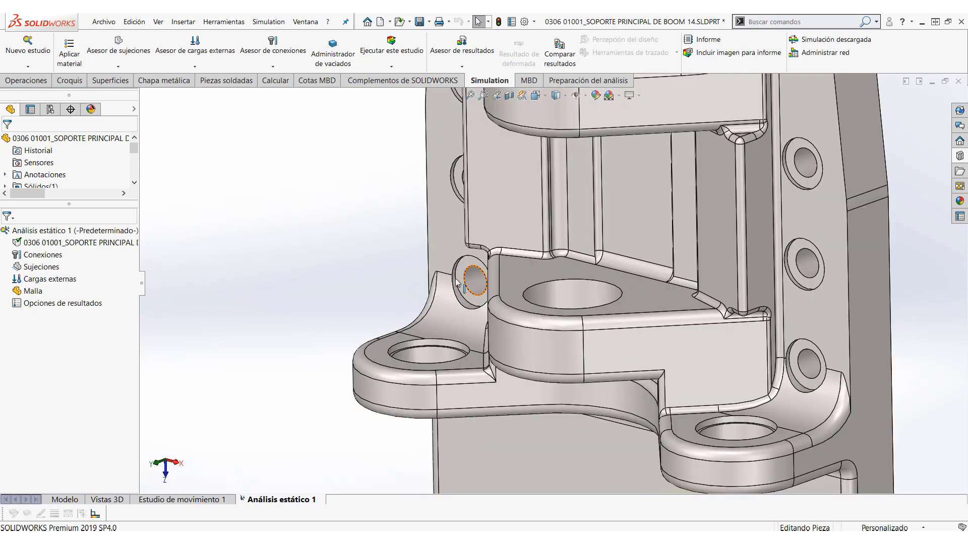
left_click(466, 267)
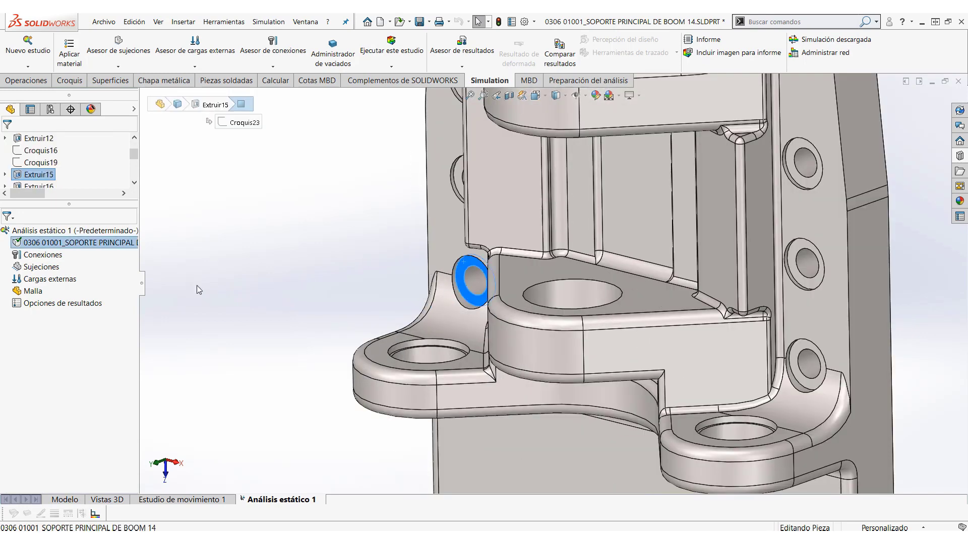
right_click(73, 280)
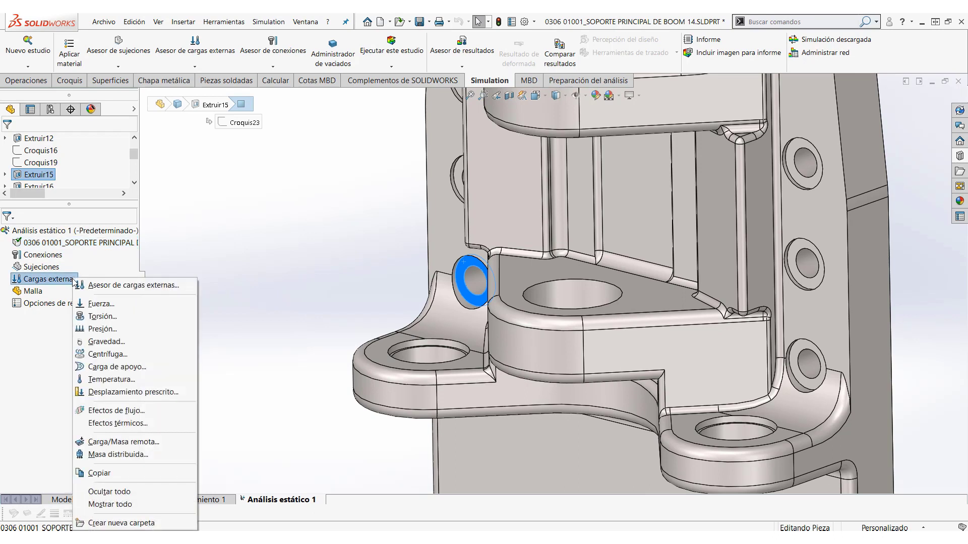
left_click(101, 304)
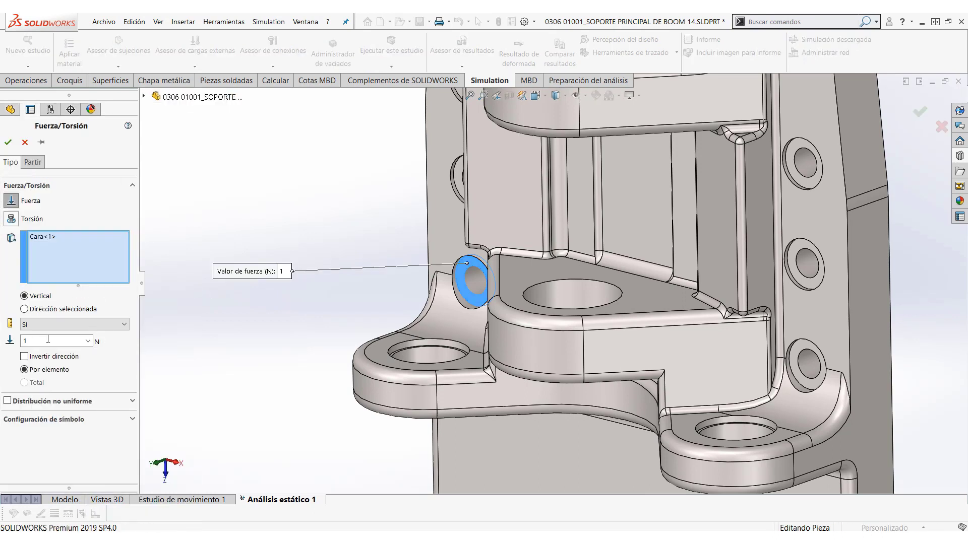
double_click(45, 338)
type("100")
left_click(7, 143)
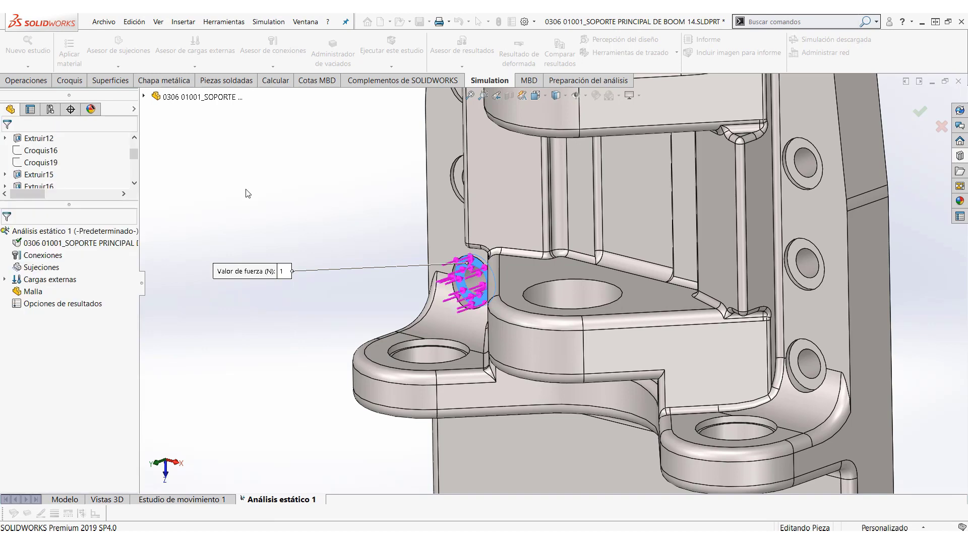
- Apply a 150 N normal force to the ring face around the lowest right-edge bolt hole, keeping the force definition open for more loads
left_click(806, 343)
right_click(53, 278)
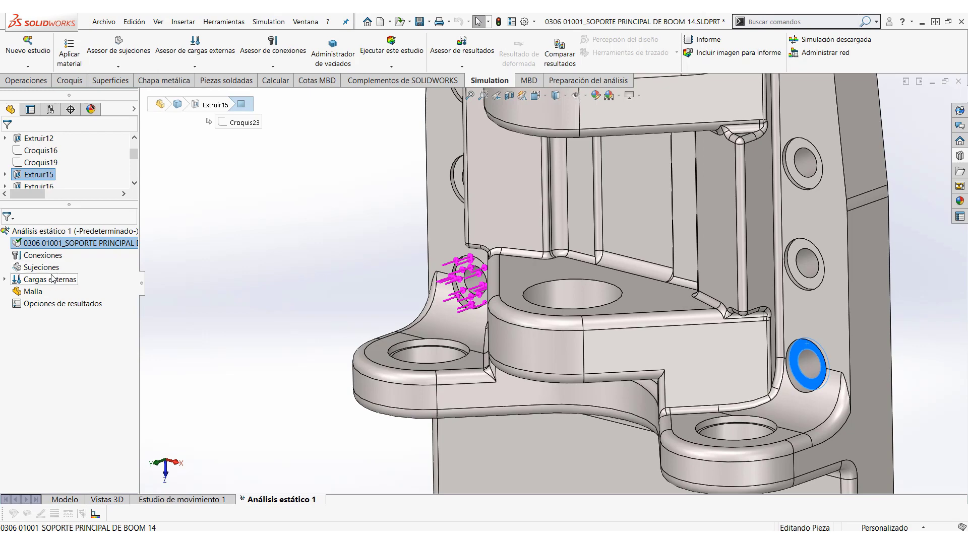
left_click(81, 301)
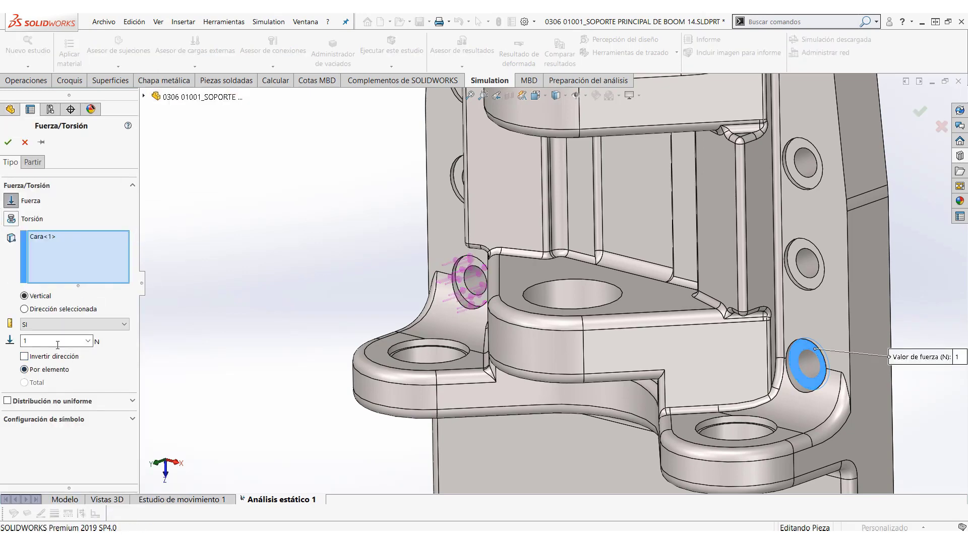
type("50")
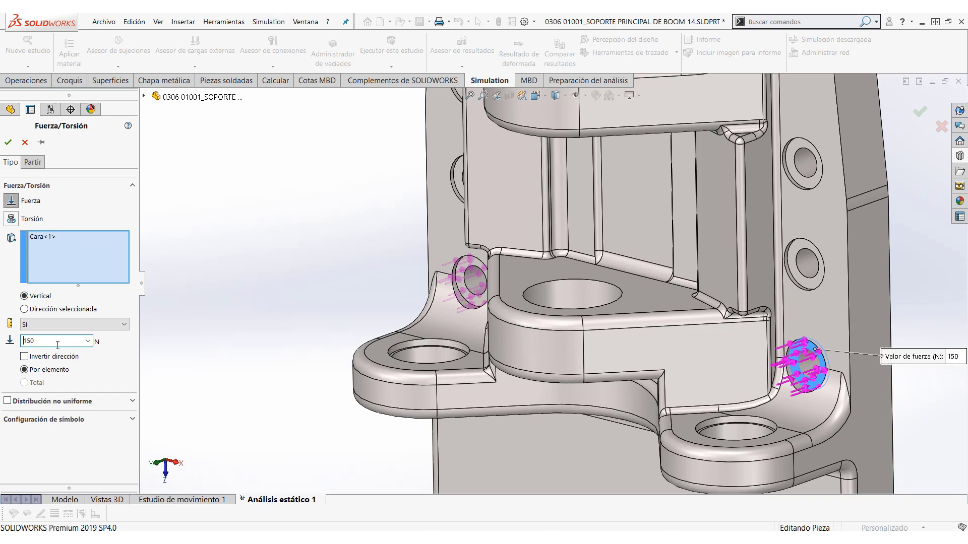
left_click(41, 142)
left_click(8, 143)
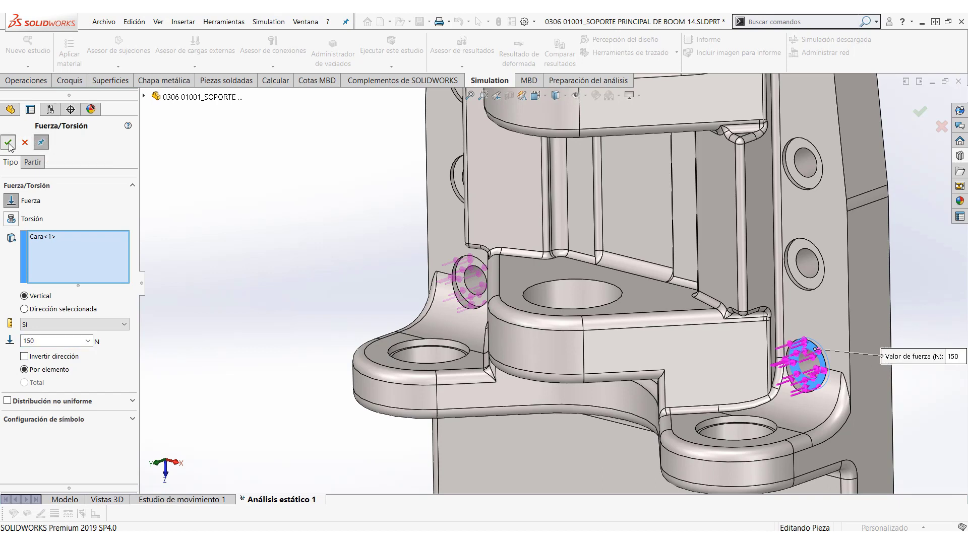
- Apply a 120 N normal force to the ring face around the highest of the three right-edge bolt holes
left_click(802, 161)
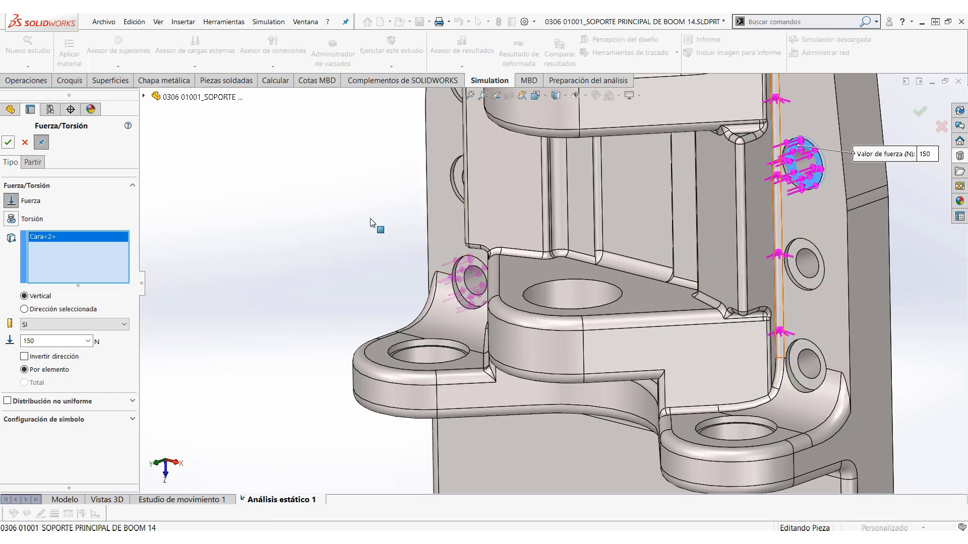
left_click(62, 346)
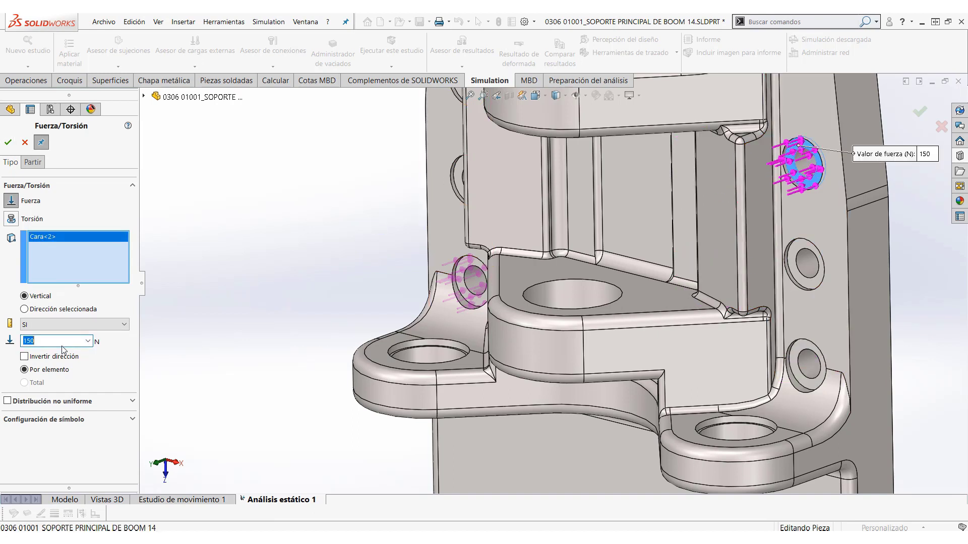
type("120")
left_click(8, 142)
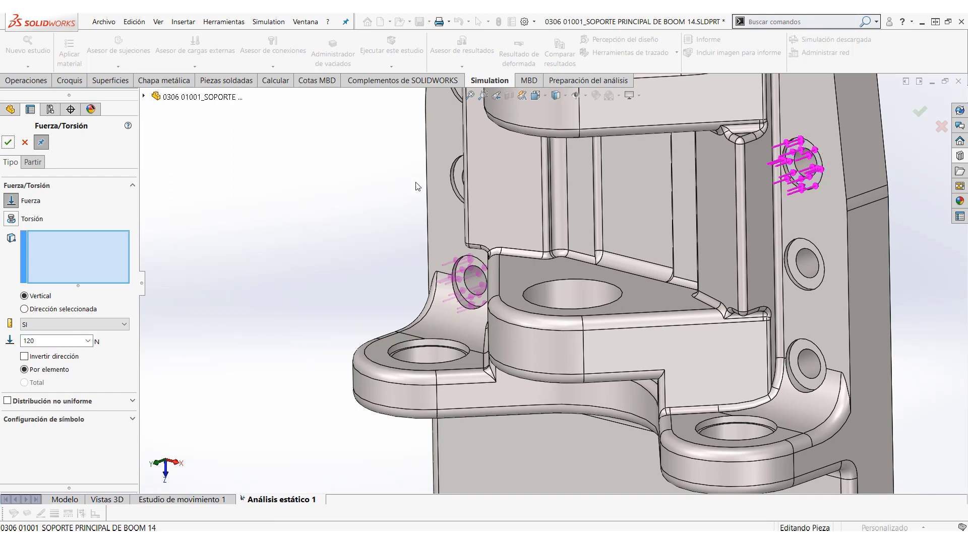
- Apply a 100 N normal force to the ring face around the middle left-edge bolt hole and end the force definition
left_click(460, 183)
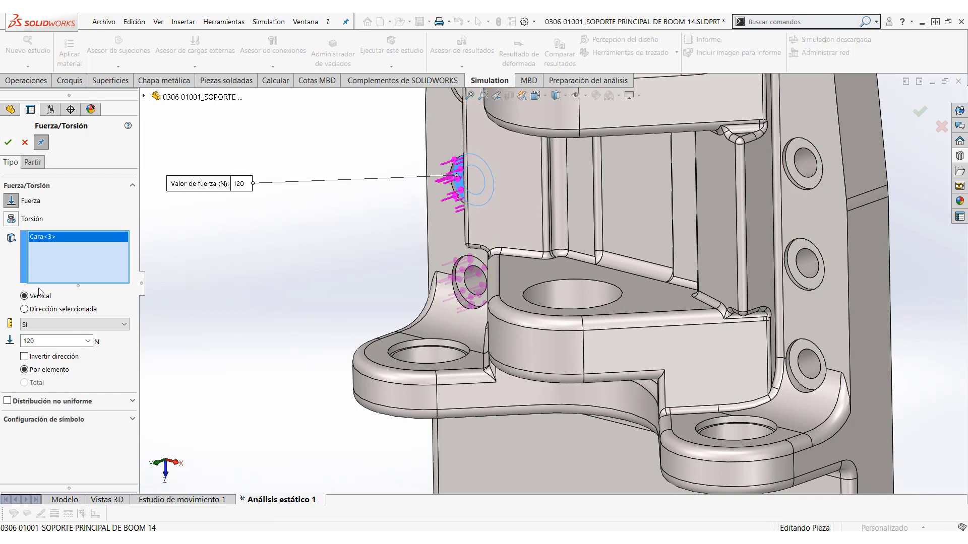
left_click_drag(46, 342, 2, 345)
type("100")
left_click(9, 143)
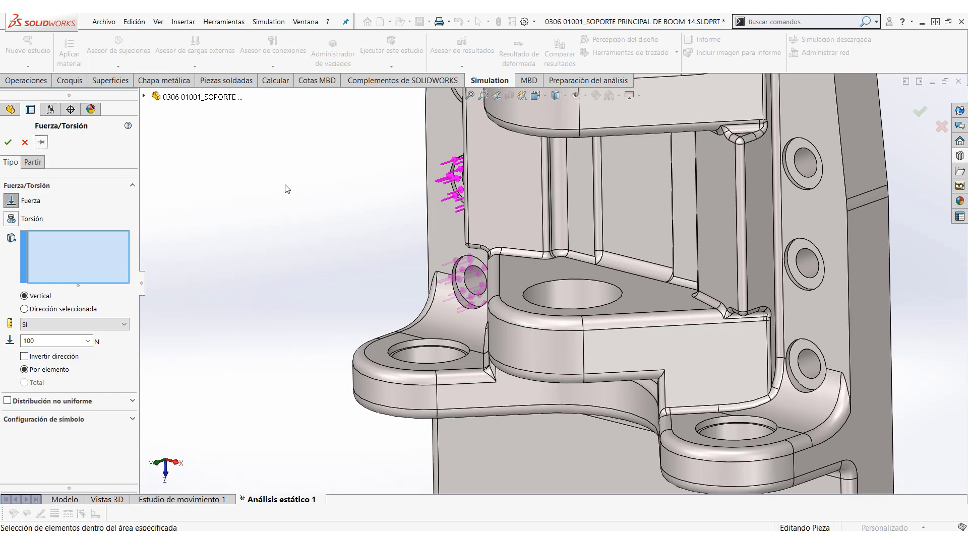
key("f")
left_click(24, 142)
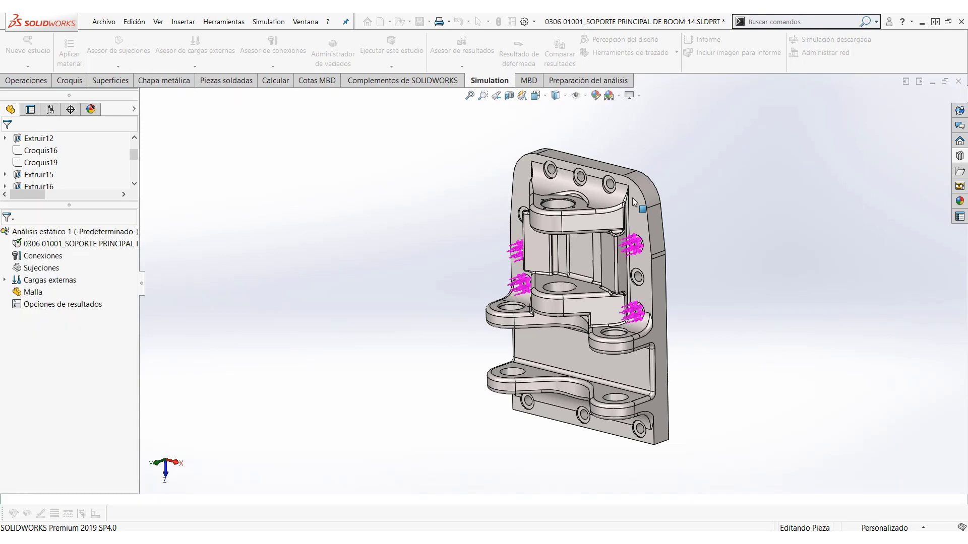
- Select the ring faces around the three bolt holes along the plate's bottom edge
scroll(648, 184, "down", 2)
scroll(585, 290, "up", 1)
scroll(553, 395, "down", 2)
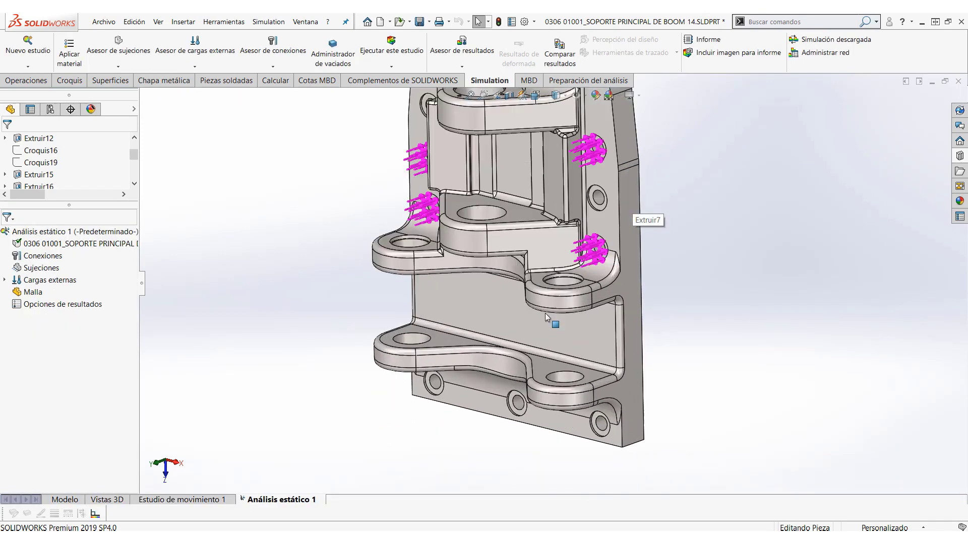
scroll(556, 265, "up", 3)
scroll(503, 345, "down", 5)
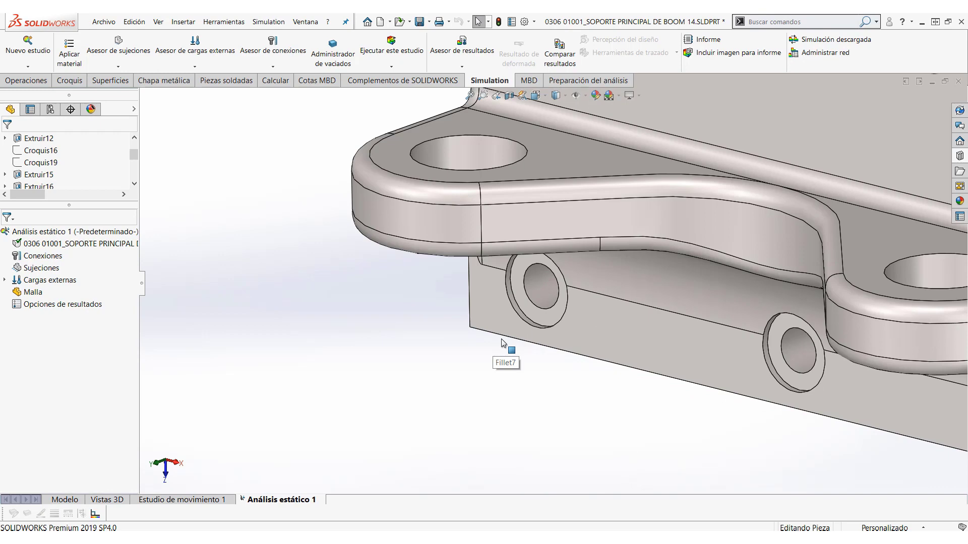
left_click(541, 311)
left_click(776, 366, "ctrl")
scroll(781, 356, "up", 2)
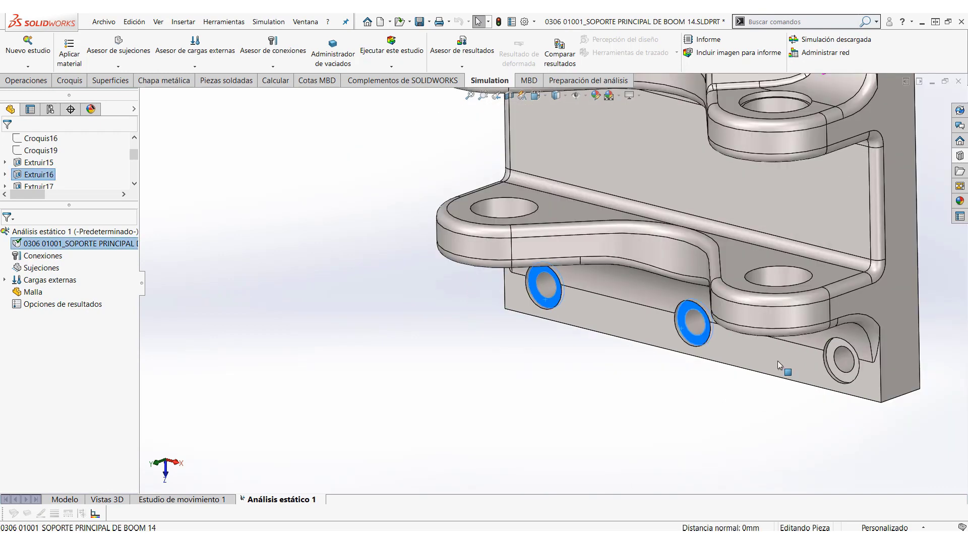
scroll(701, 342, "down", 3)
left_click(642, 313, "ctrl")
- Add the three top-edge bolt hole ring faces to the selection and save all six faces as a selection set
scroll(632, 285, "up", 8)
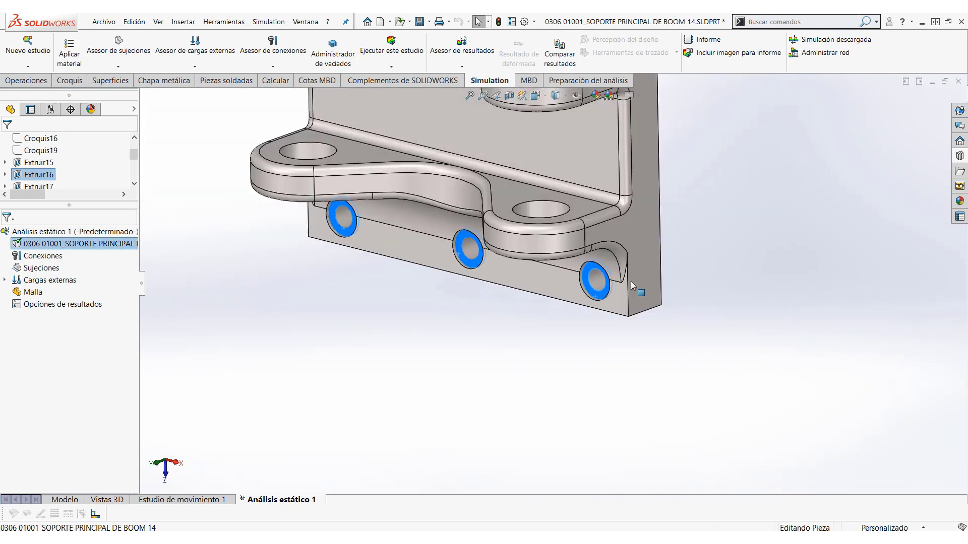
scroll(530, 201, "down", 4)
scroll(522, 181, "down", 3)
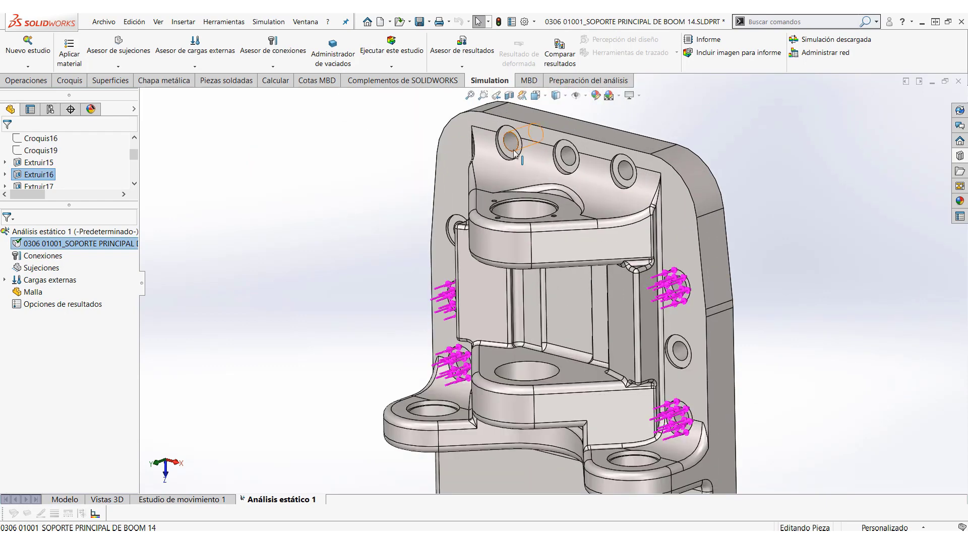
left_click(510, 151)
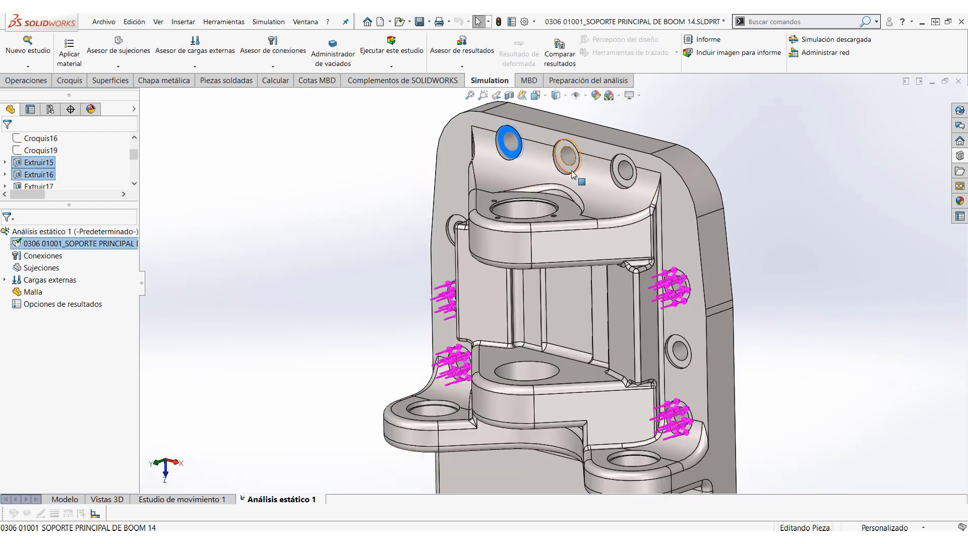
left_click(568, 164, "ctrl")
left_click(625, 182, "ctrl")
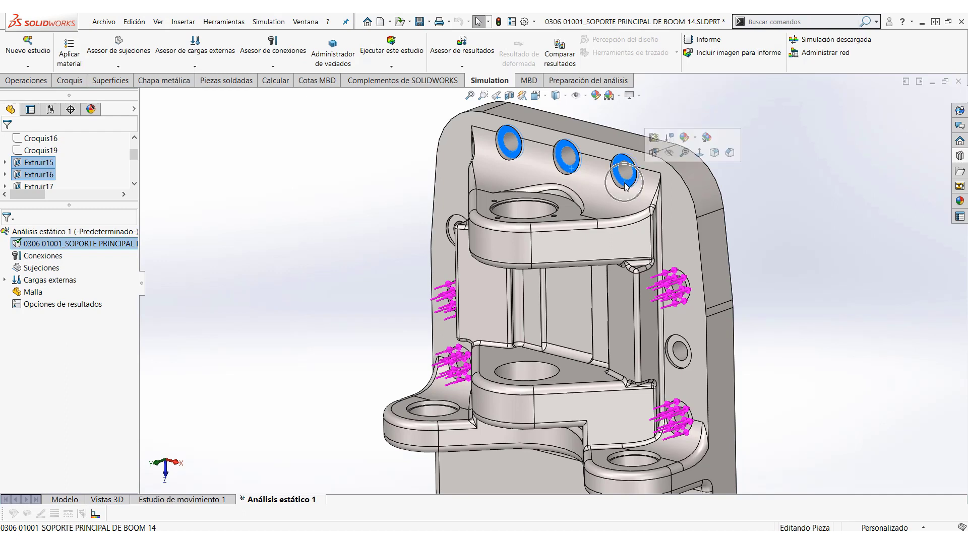
right_click(625, 186)
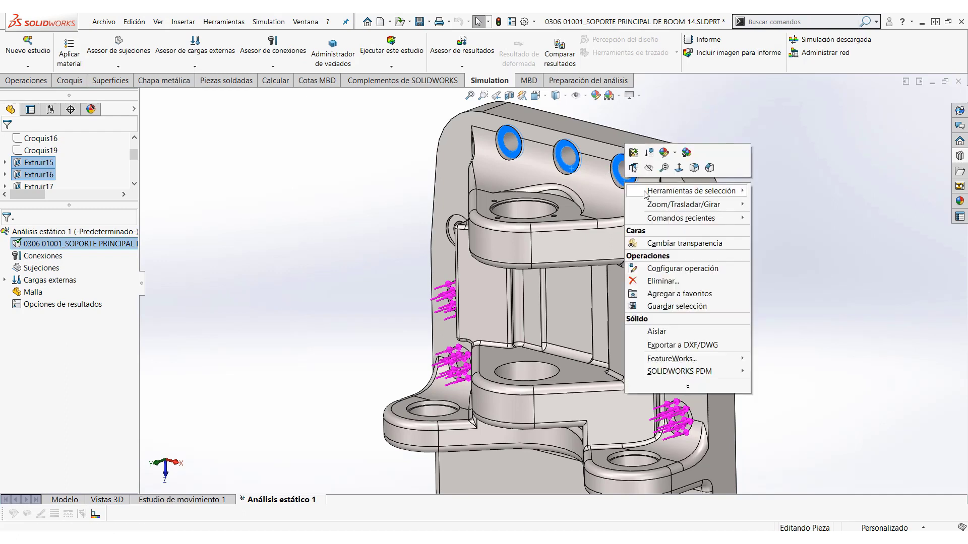
mouse_move(647, 194)
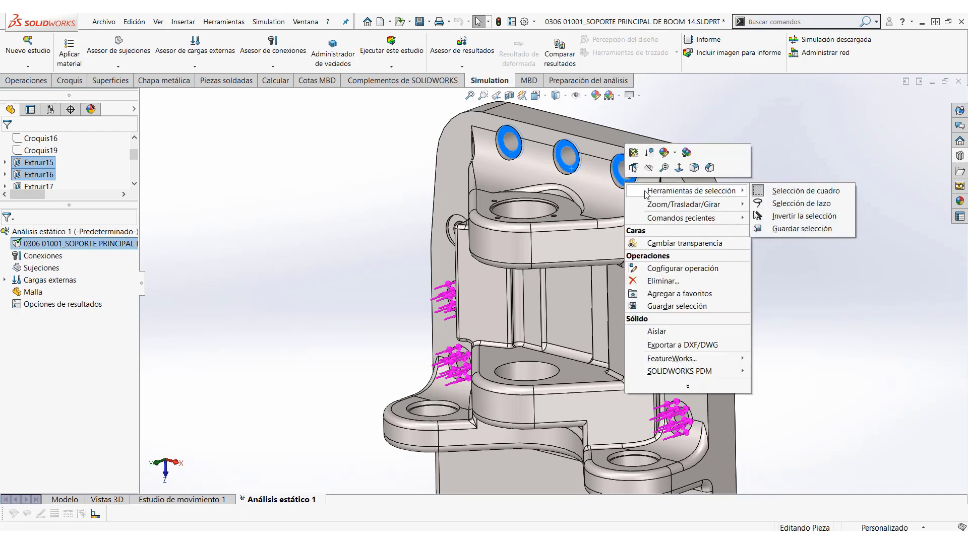
left_click(802, 230)
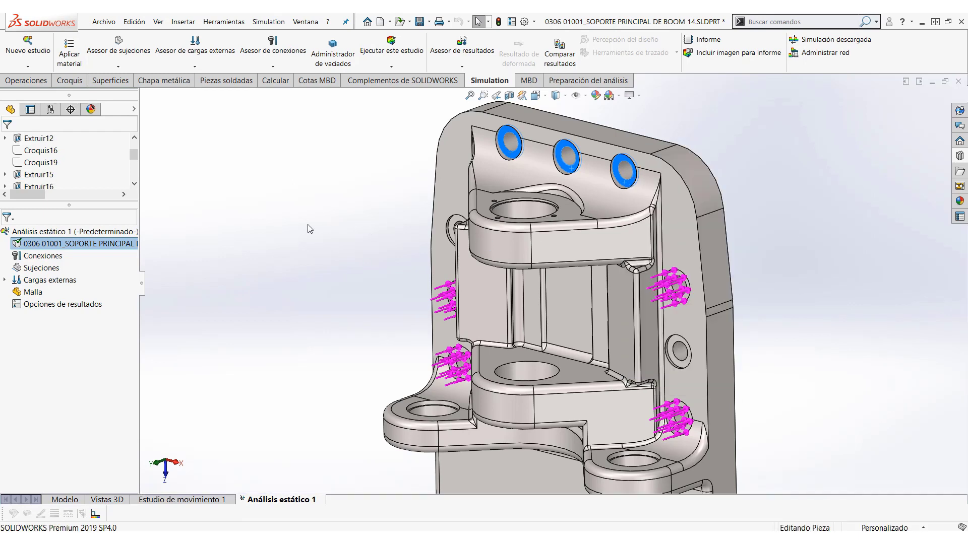
- Rename the saved selection set as MIO
left_click_drag(134, 155, 135, 147)
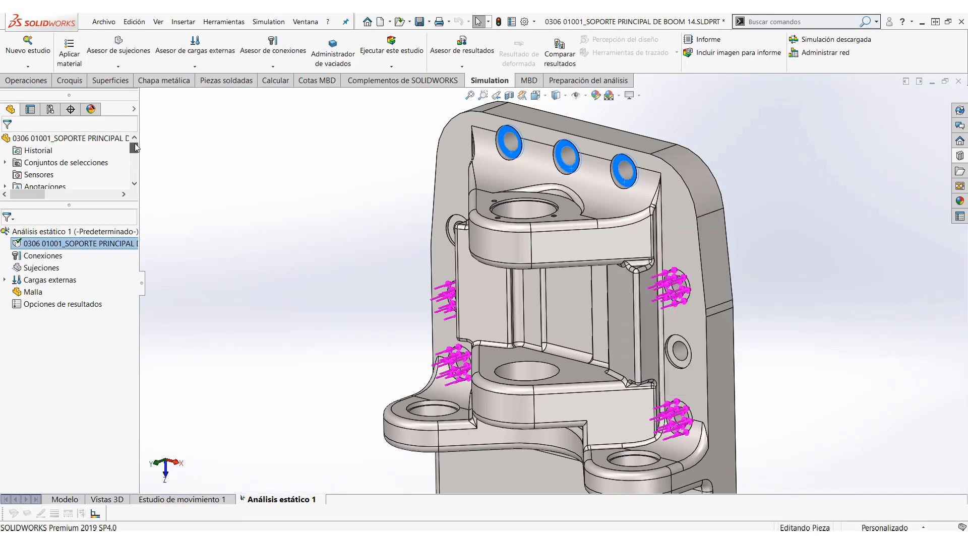
left_click(5, 162)
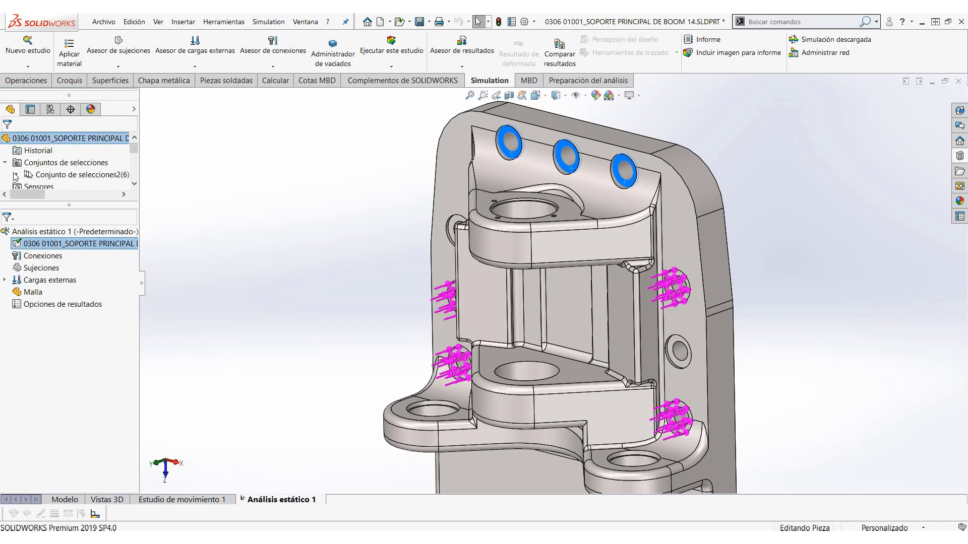
left_click(55, 174)
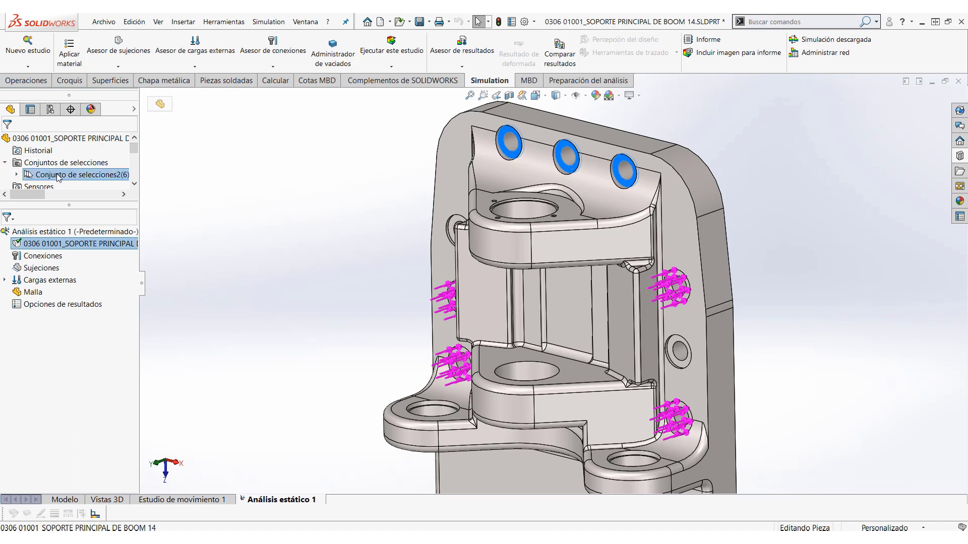
left_click(58, 176)
type("MIO")
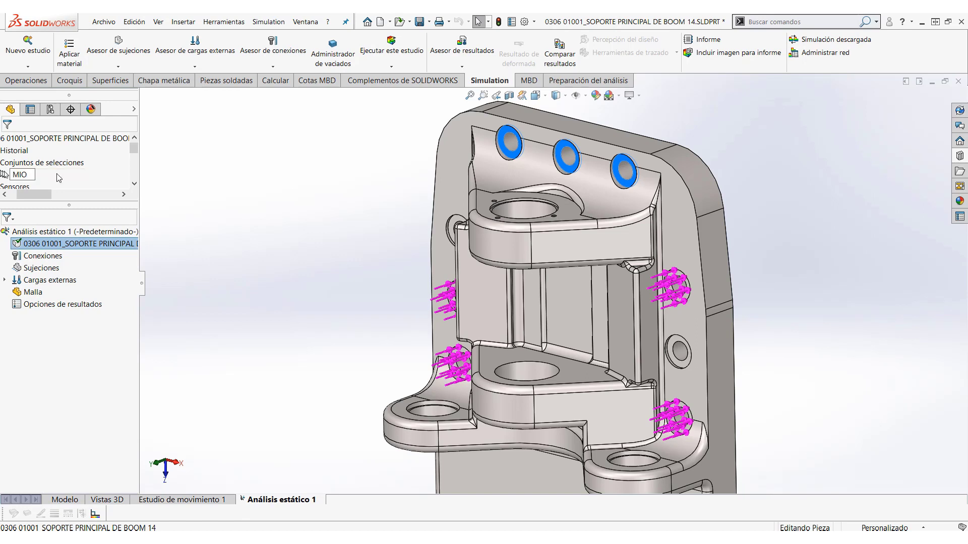
left_click(218, 161)
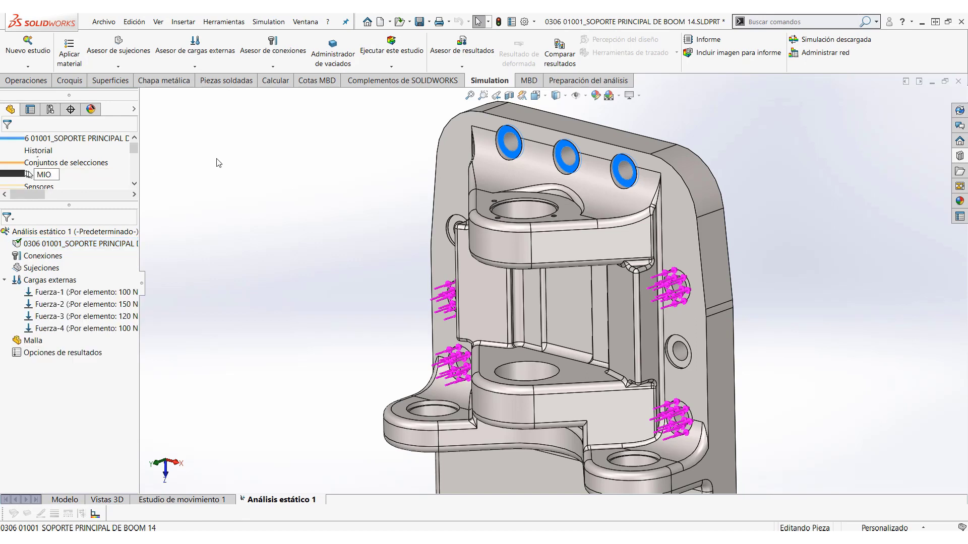
- Apply a normal force of 250 N per item to all faces in the MIO selection set
left_click(43, 174)
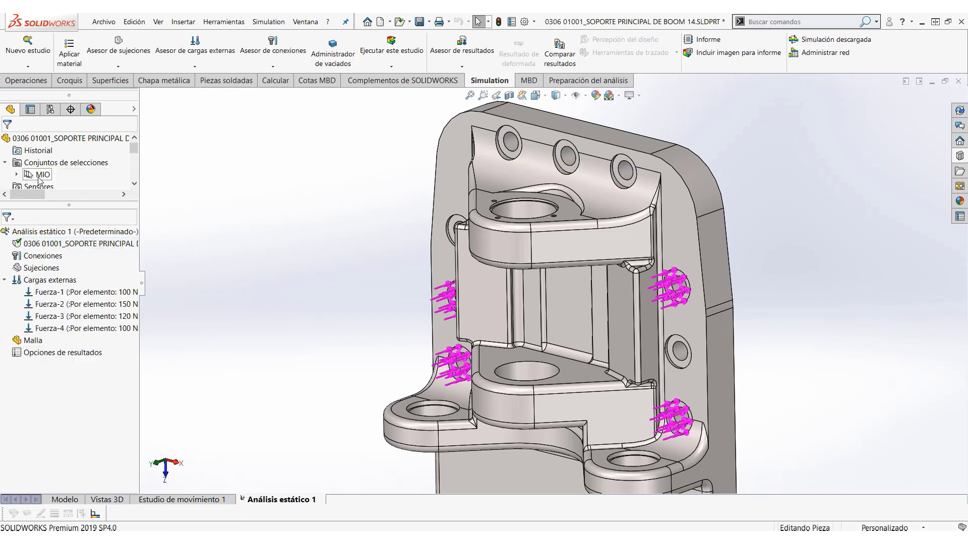
key("f")
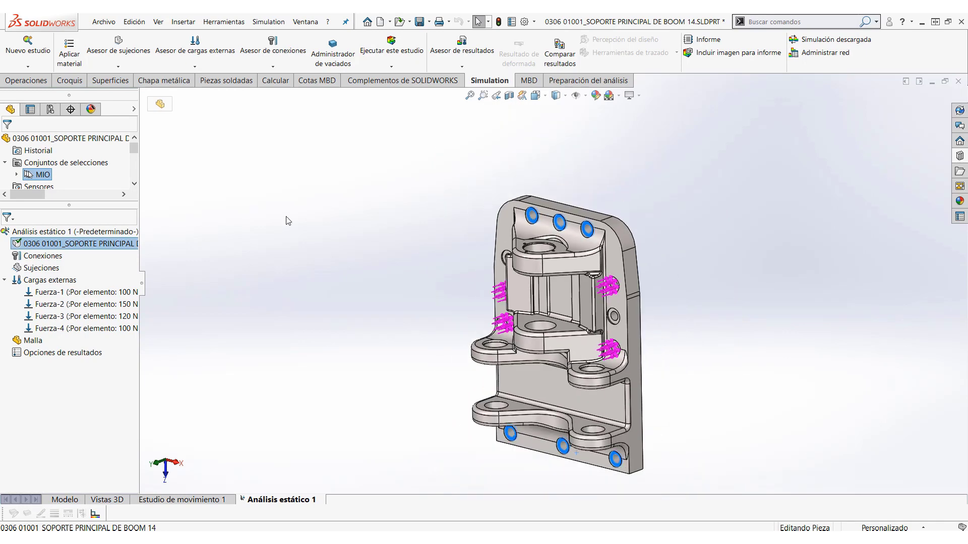
right_click(38, 280)
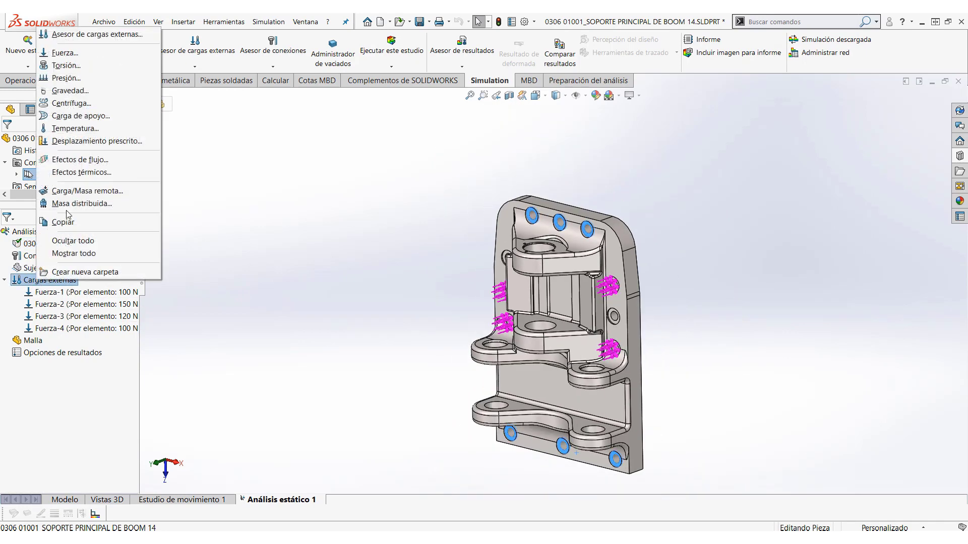
left_click(361, 209)
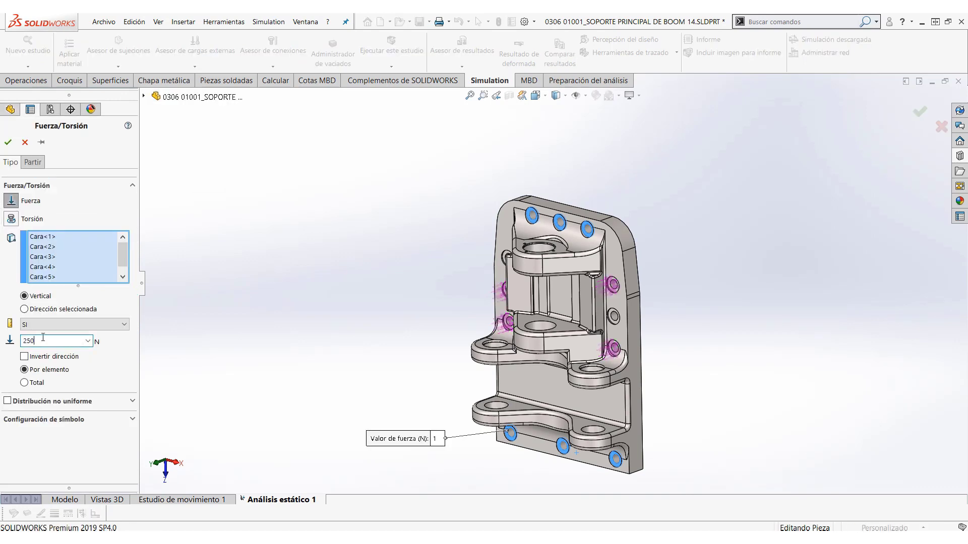
left_click(8, 142)
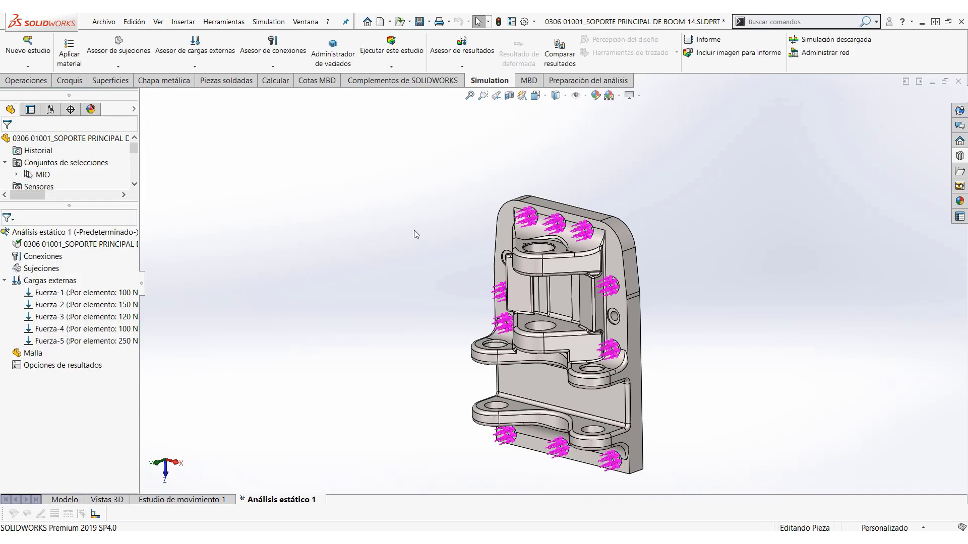
left_click(16, 174)
left_click(16, 138)
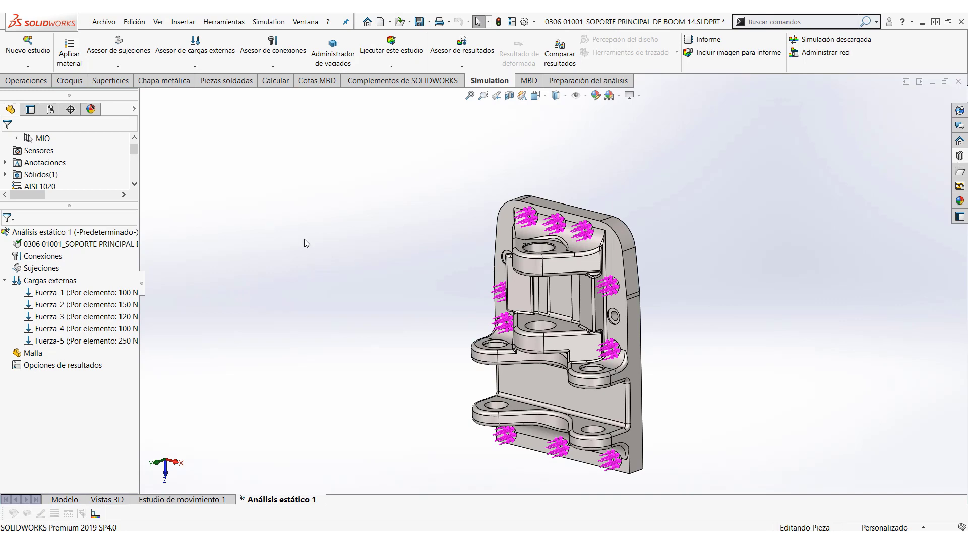
- Show the selection filter toolbar and restrict selection to vertices
scroll(631, 268, "down", 3)
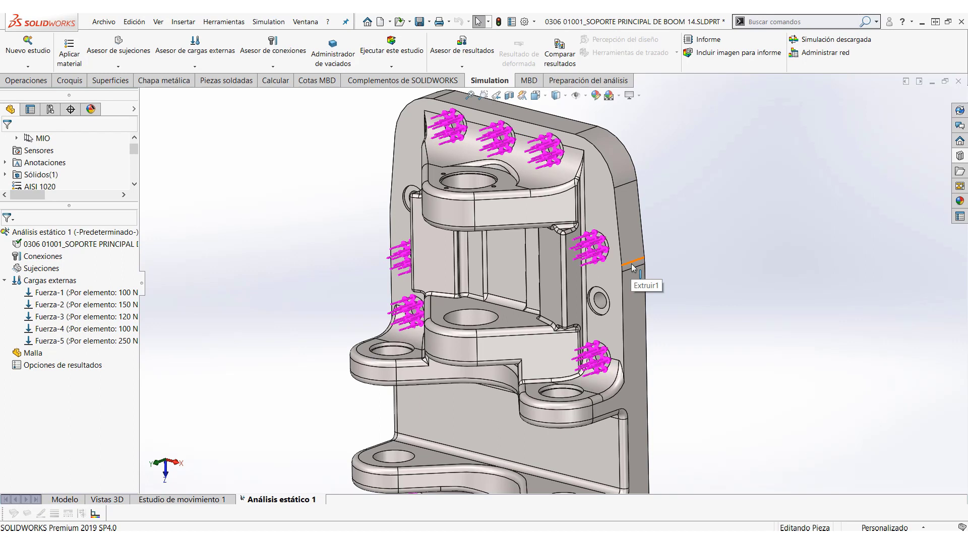
key("F5")
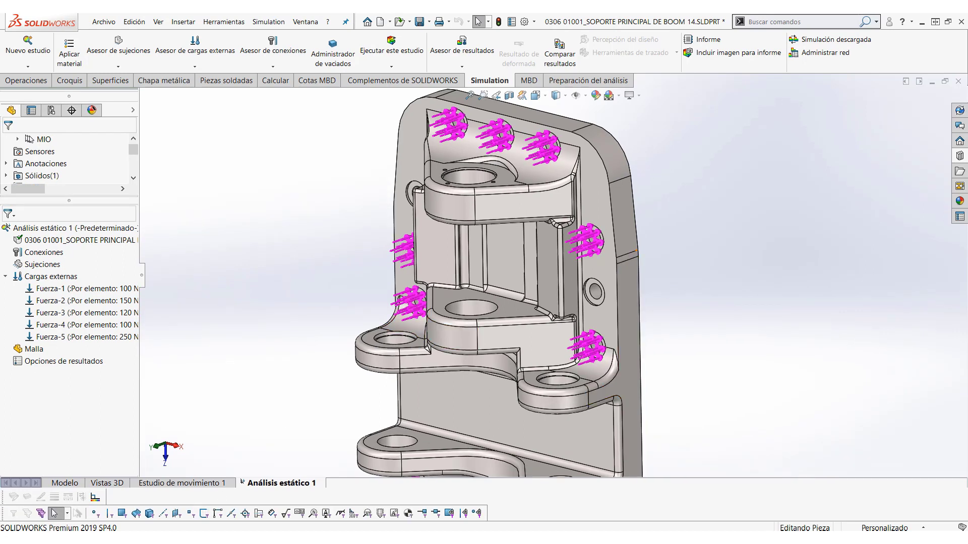
left_click(232, 432)
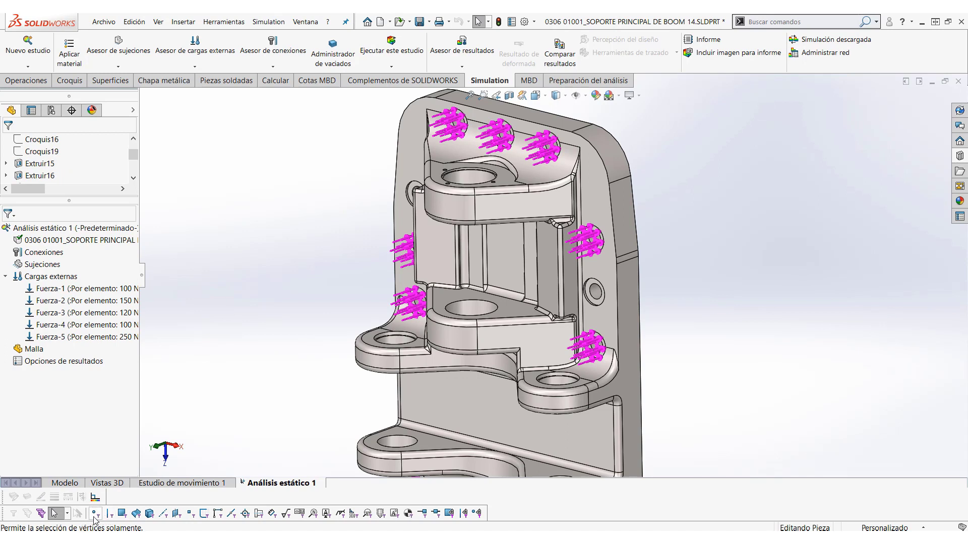
left_click(94, 514)
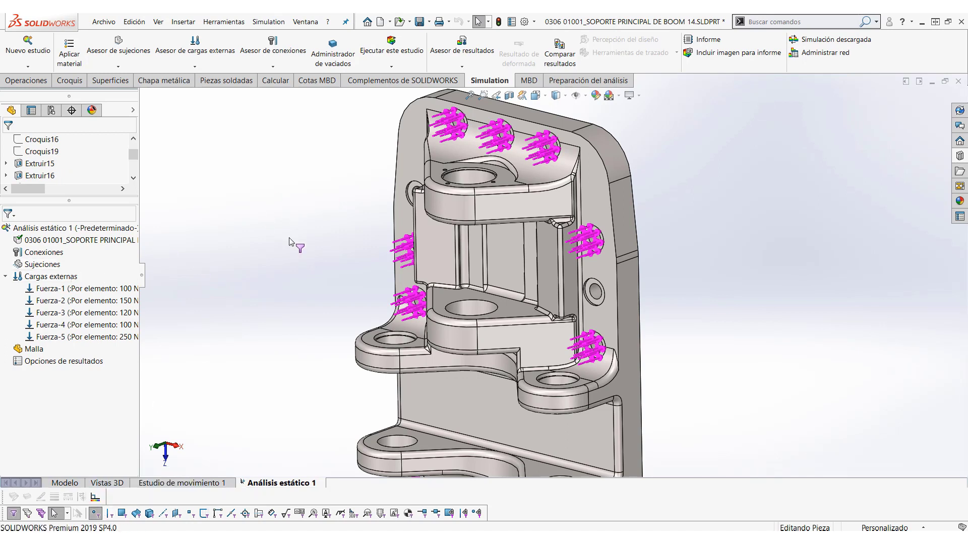
- Using the face filter instead of the vertex filter, apply a 1 N normal force to the narrow vertical face between the upper lugs; clear and hide the filters
right_click(59, 277)
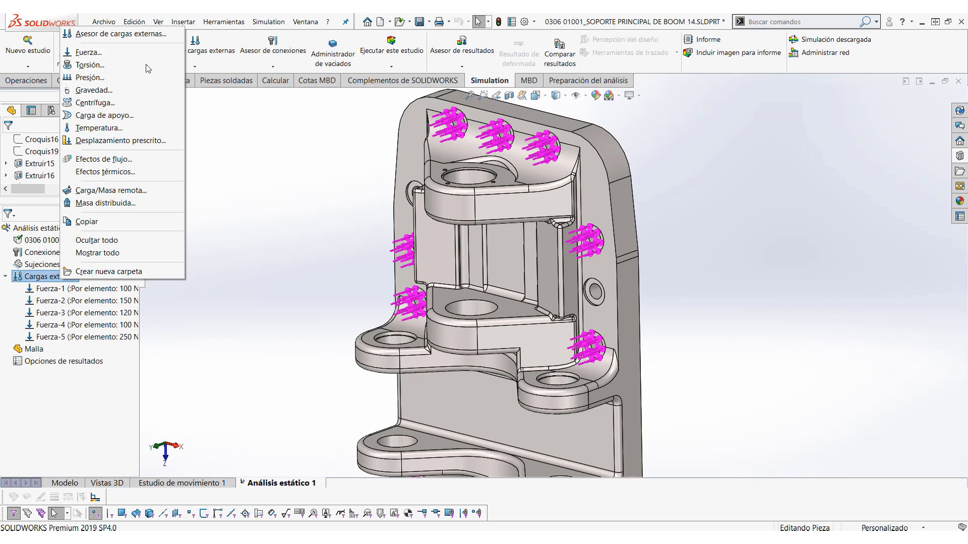
left_click(88, 52)
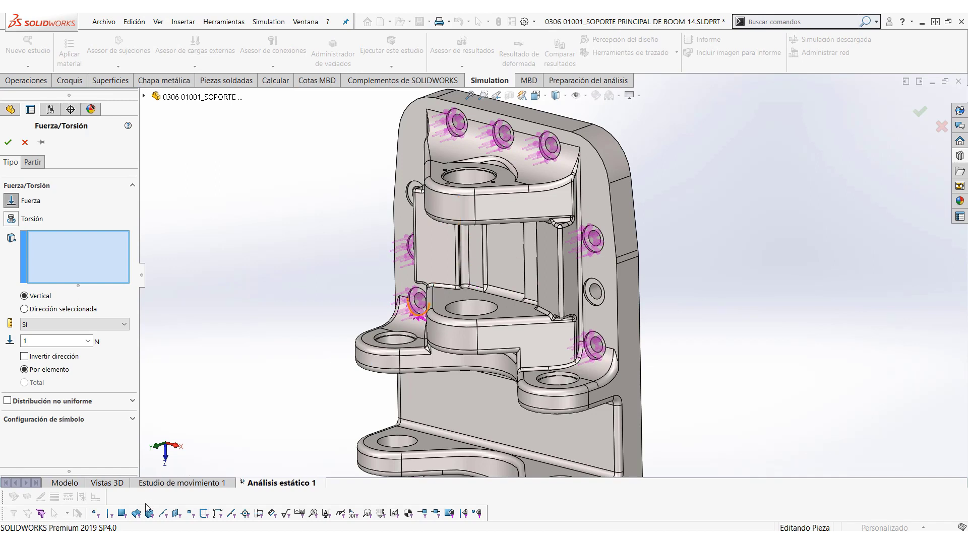
left_click(95, 513)
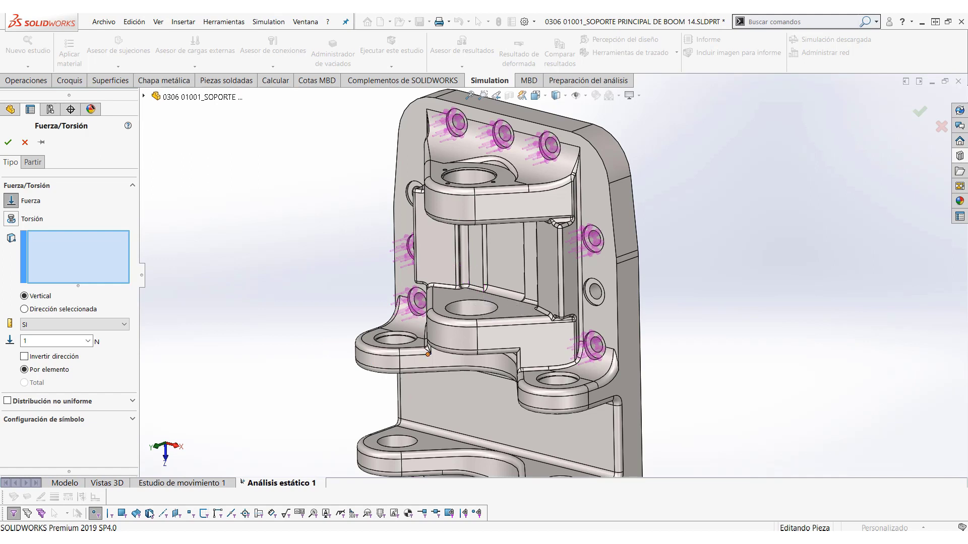
left_click(96, 513)
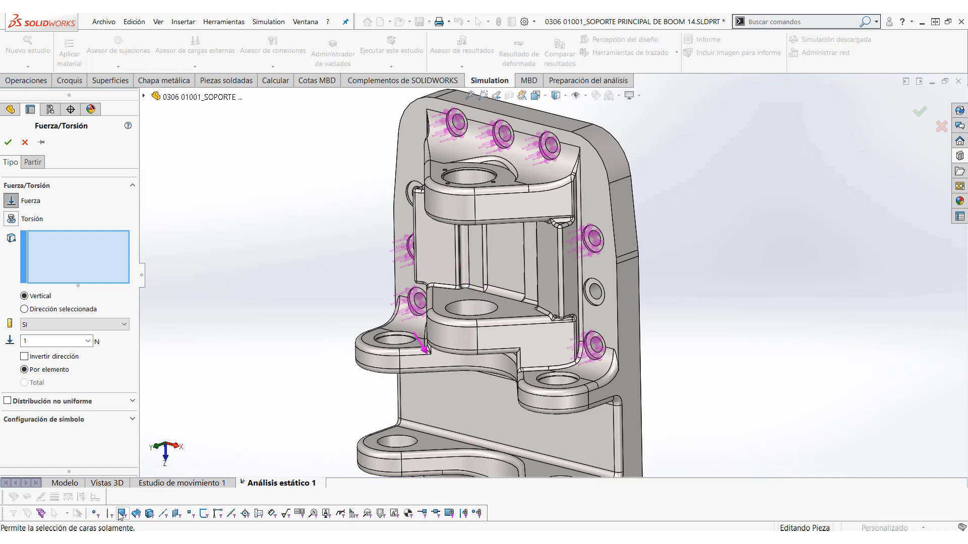
left_click(122, 513)
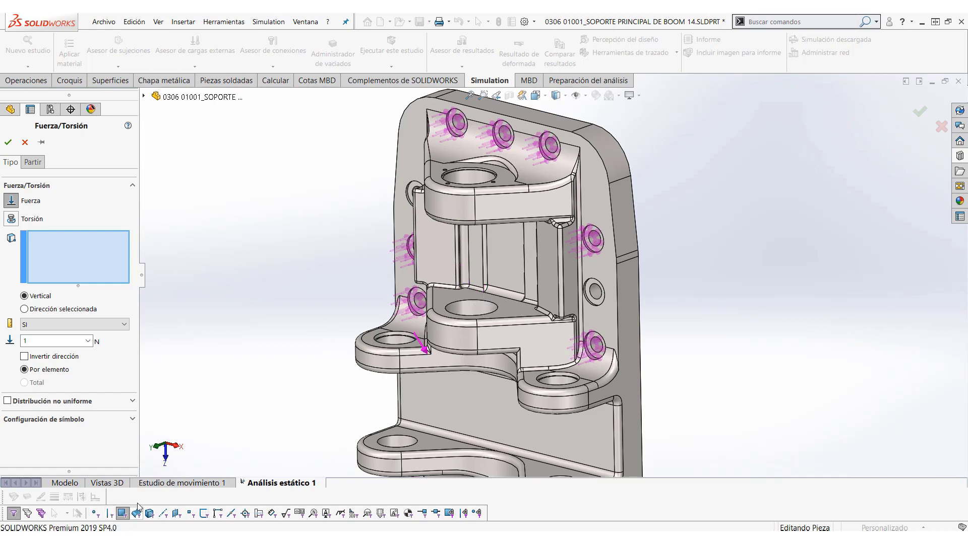
left_click(533, 267)
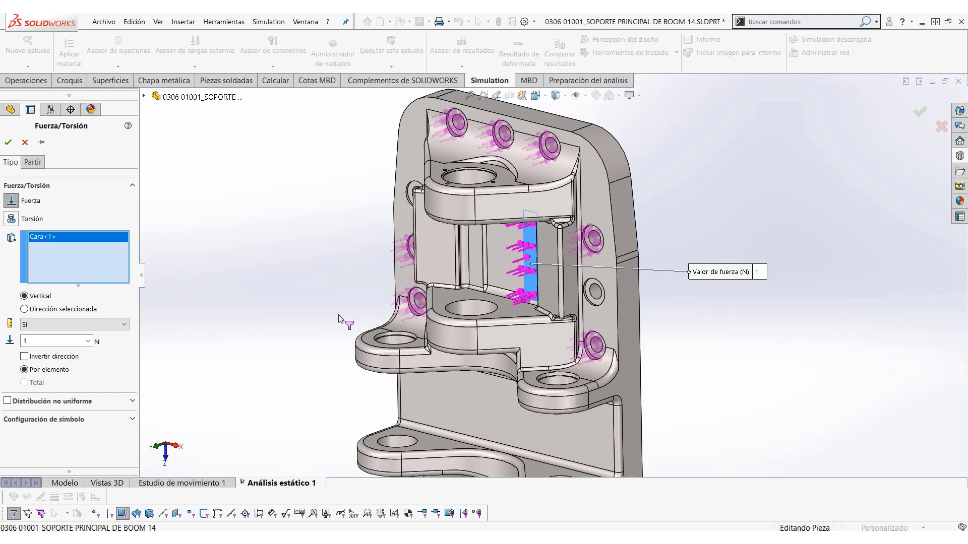
left_click(8, 142)
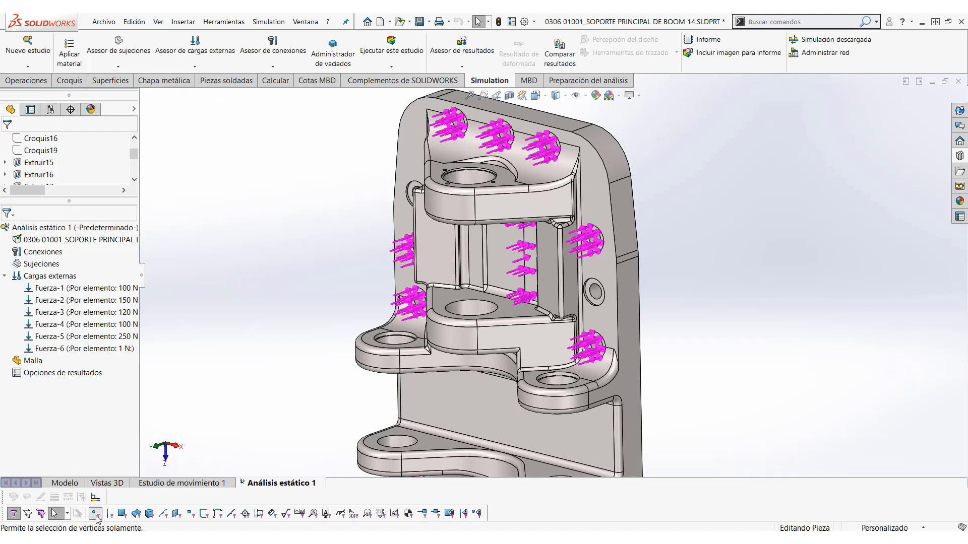
left_click(53, 514)
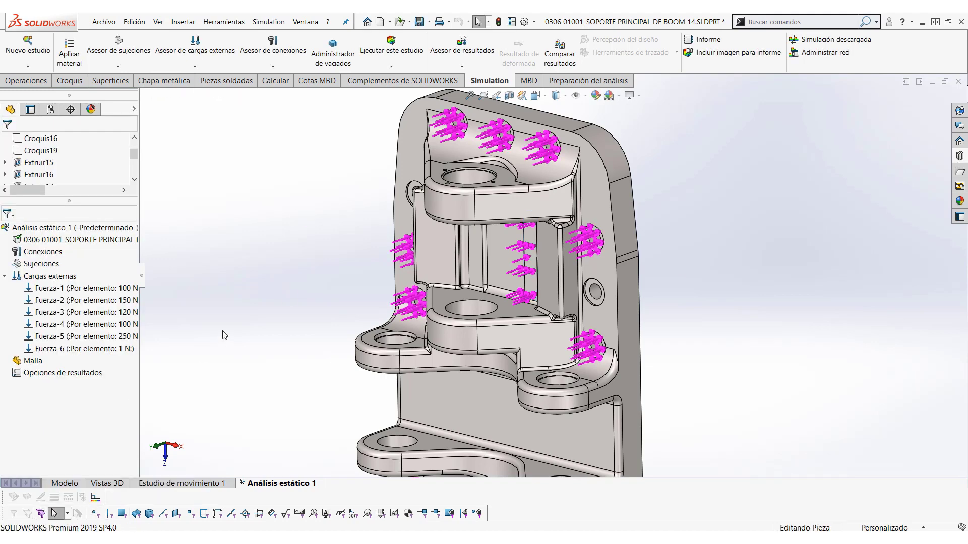
key("F5")
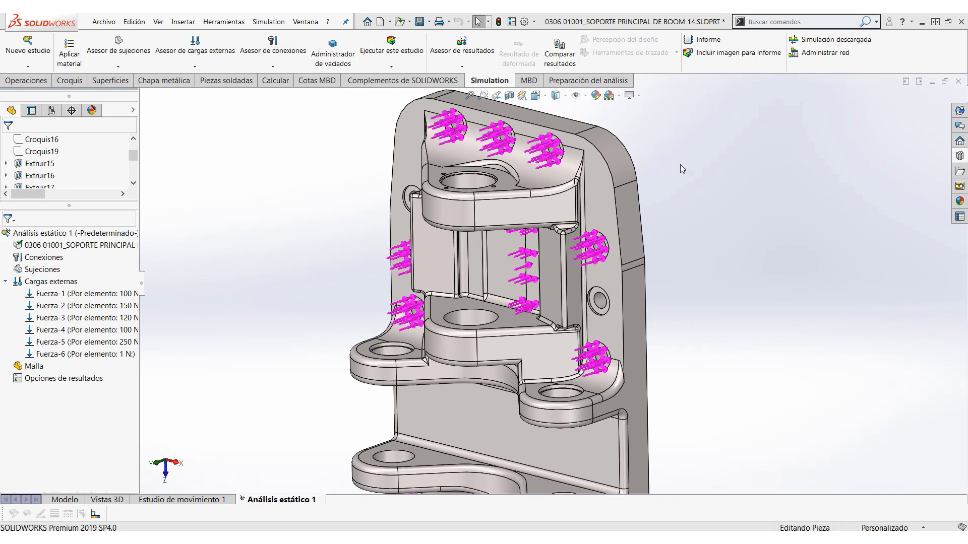
- Start a new fixed geometry restraint in the static study
scroll(675, 165, "down", 4)
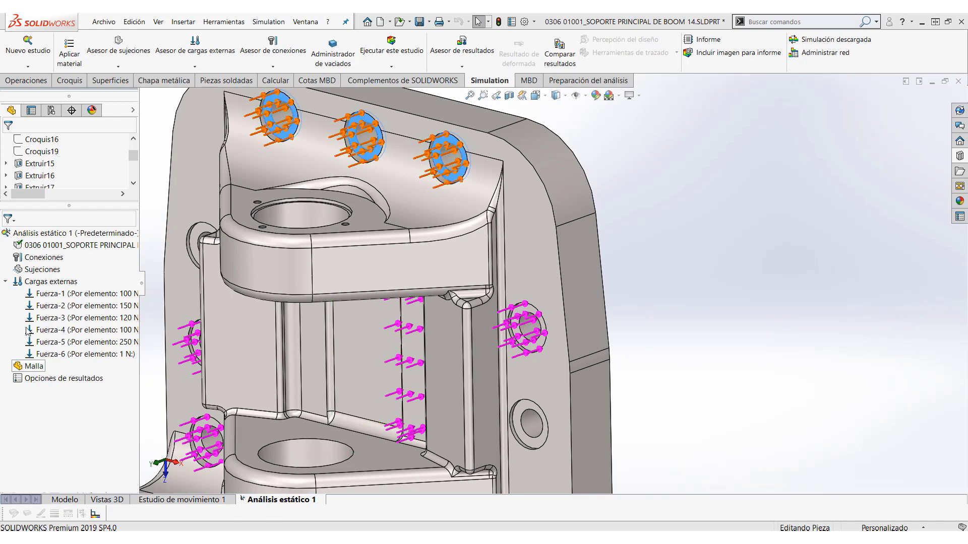
right_click(34, 272)
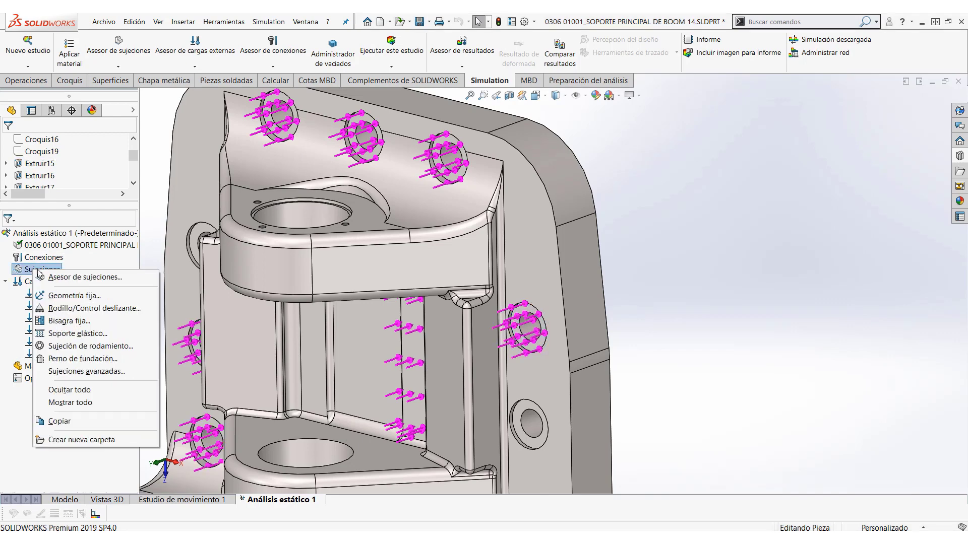
left_click(62, 297)
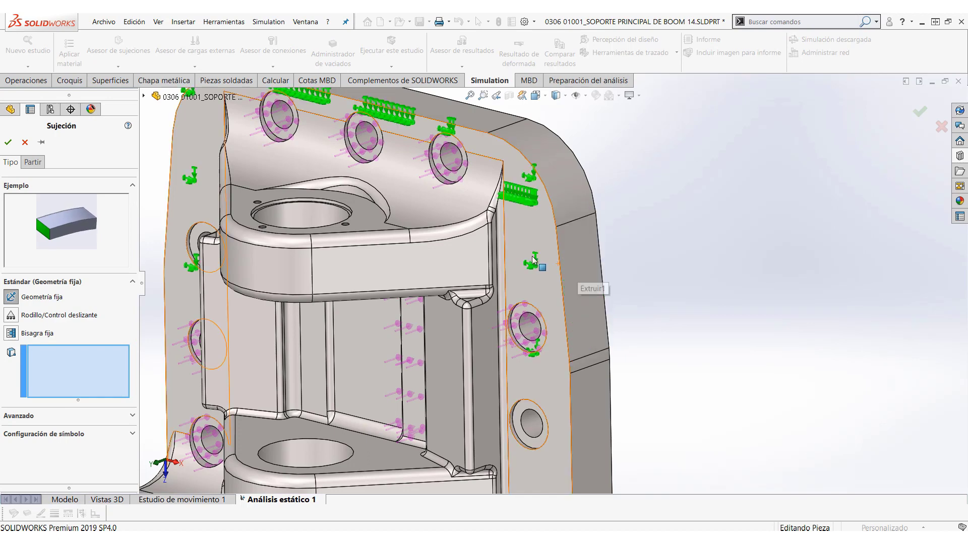
right_click(579, 255)
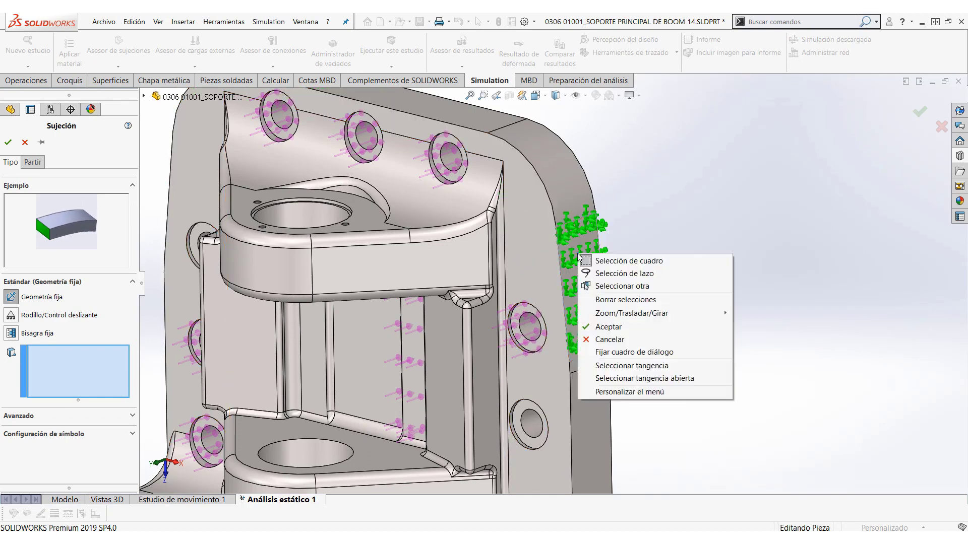
left_click(604, 286)
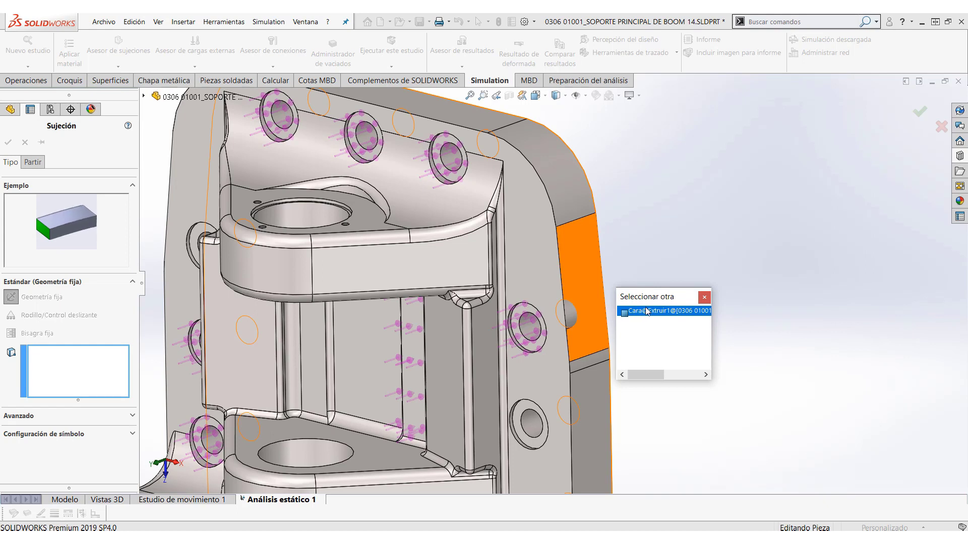
left_click(702, 297)
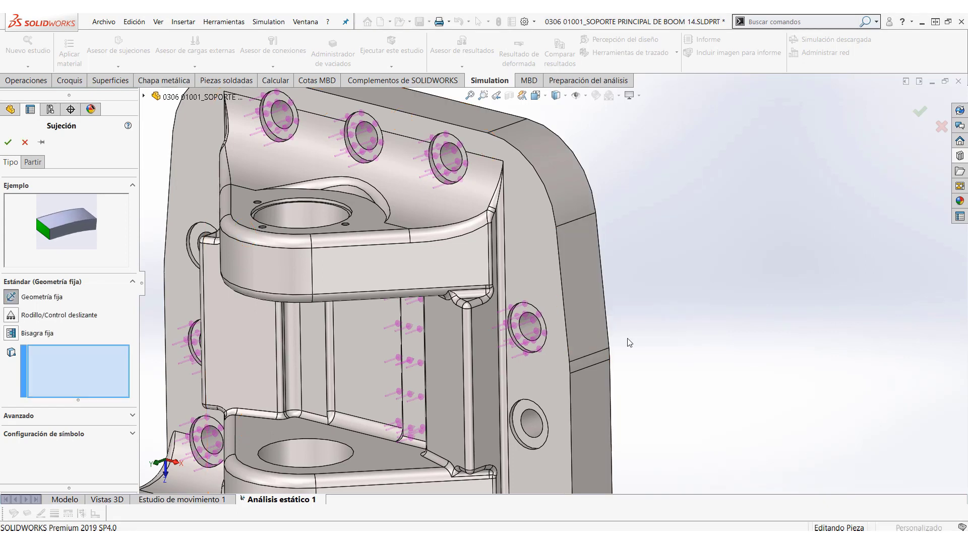
- Fix the plate's hidden back face with the fixed geometry restraint, picking it with Select Other through the ring face of a side bolt hole
right_click(528, 311)
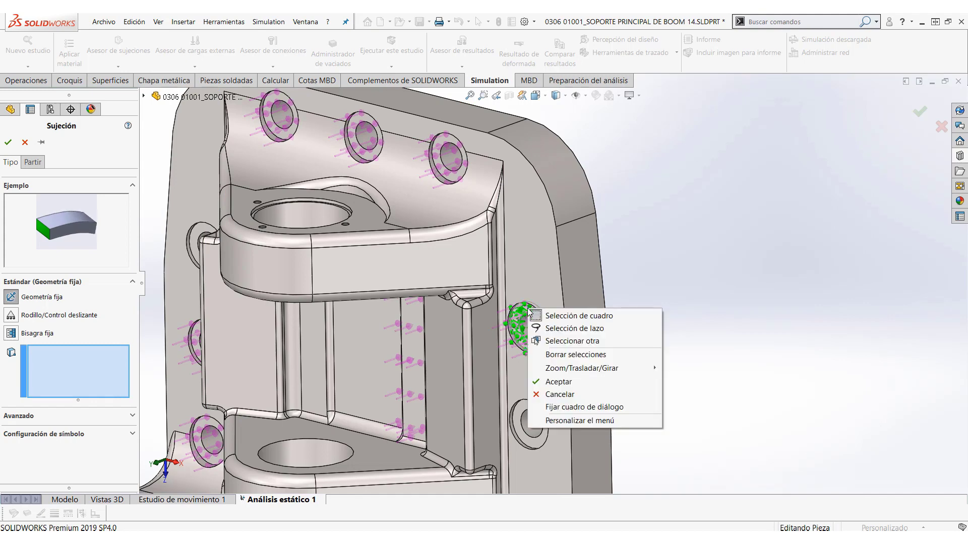
left_click(557, 343)
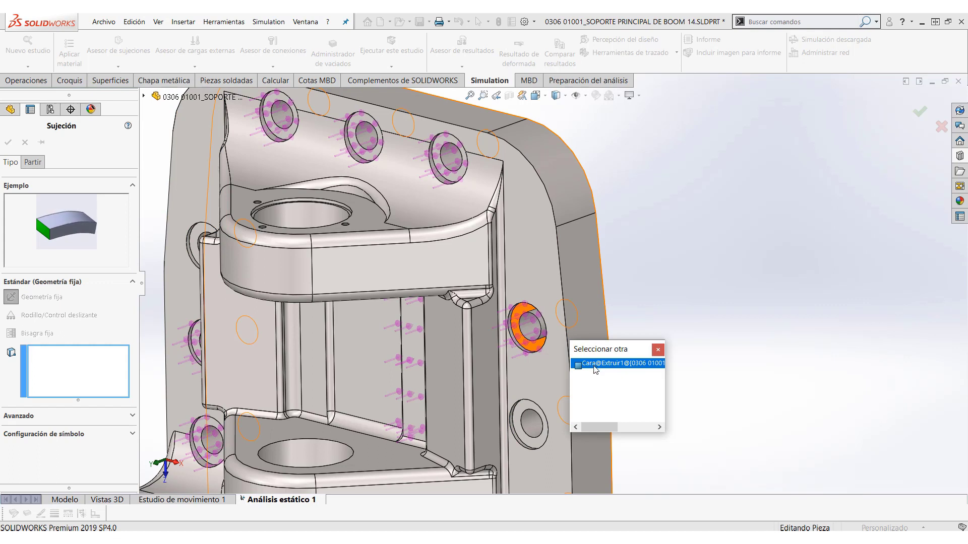
left_click(594, 364)
mouse_move(671, 397)
middle_mouse_down()
mouse_move(595, 397)
mouse_move(661, 391)
middle_mouse_up()
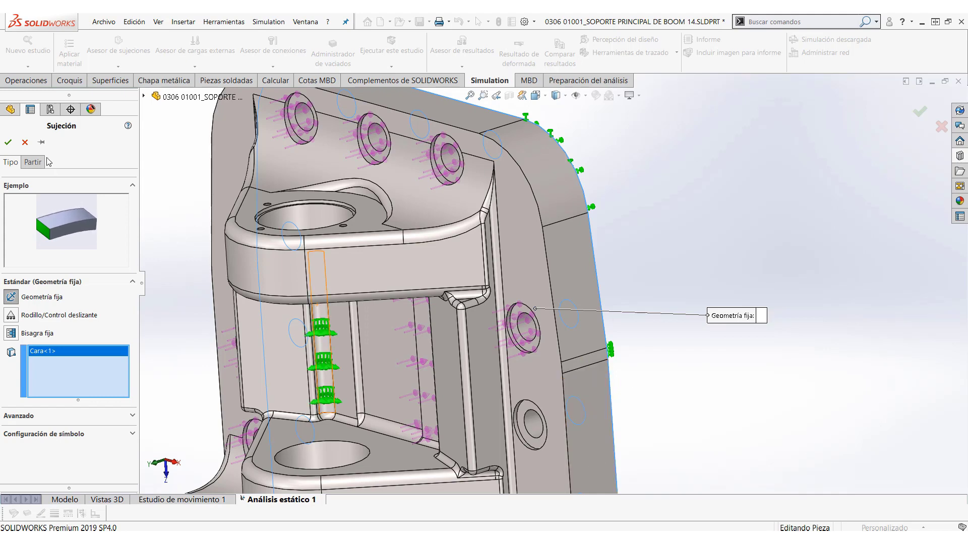
left_click(8, 142)
scroll(661, 228, "up", 3)
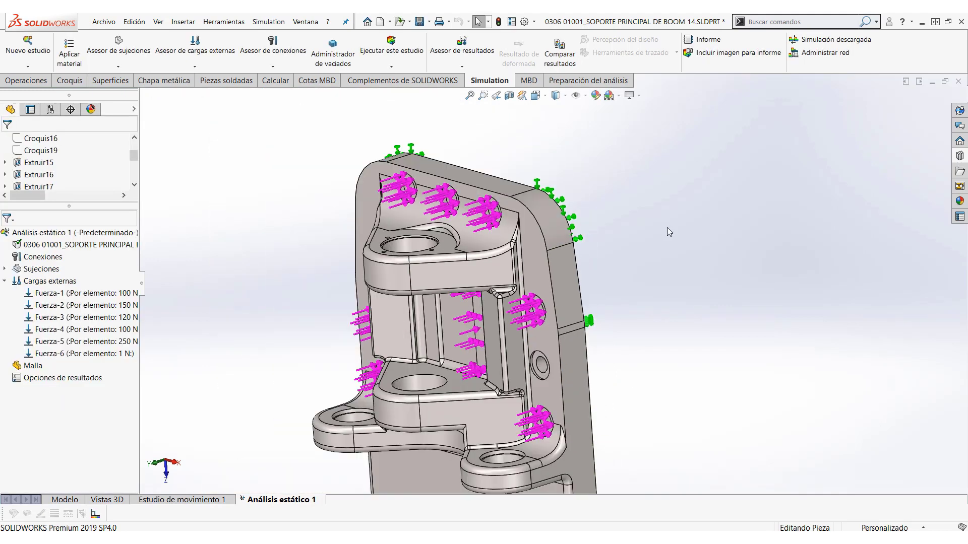
scroll(598, 277, "down", 3)
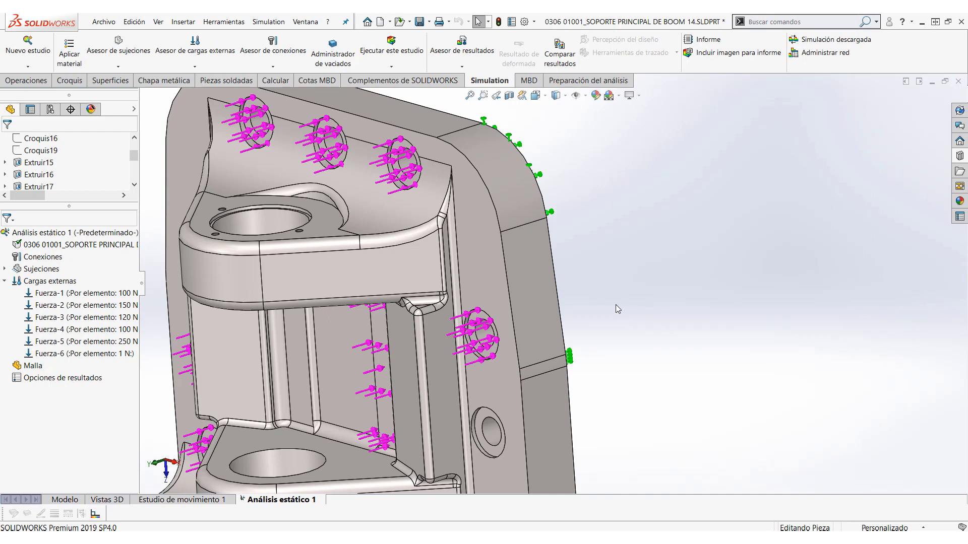
right_click(36, 268)
left_click(696, 206)
left_click(694, 205)
- Switch to the ASM BOOM 14 assembly and open its Test simulation study
key("ctrl+Tab")
key("ctrl+Tab")
key("ctrl+Tab")
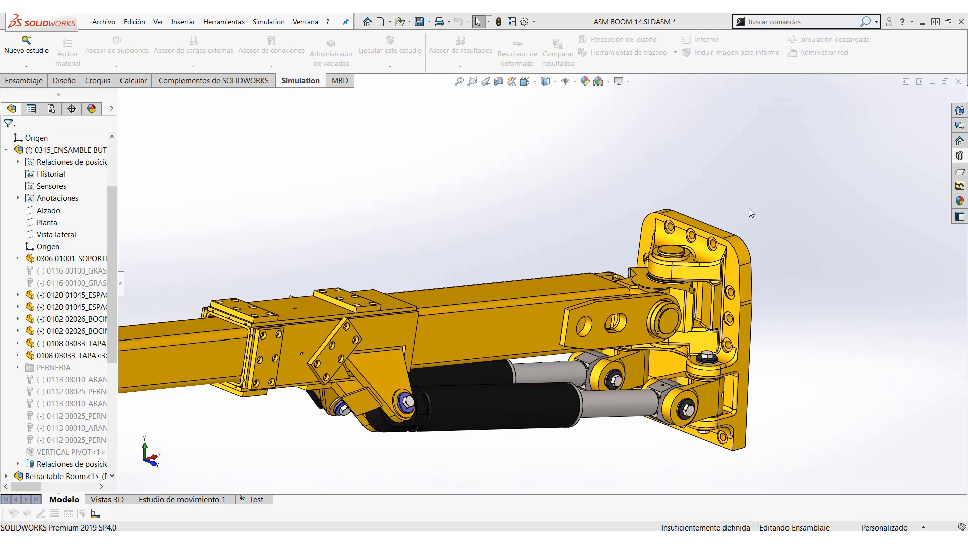
scroll(780, 293, "down", 2)
scroll(550, 286, "up", 1)
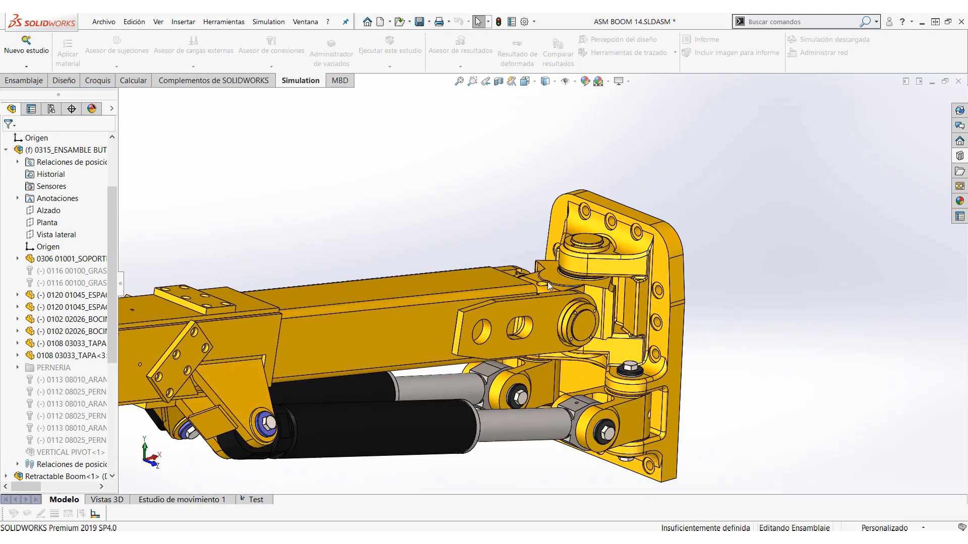
scroll(609, 268, "down", 2)
scroll(611, 268, "up", 1)
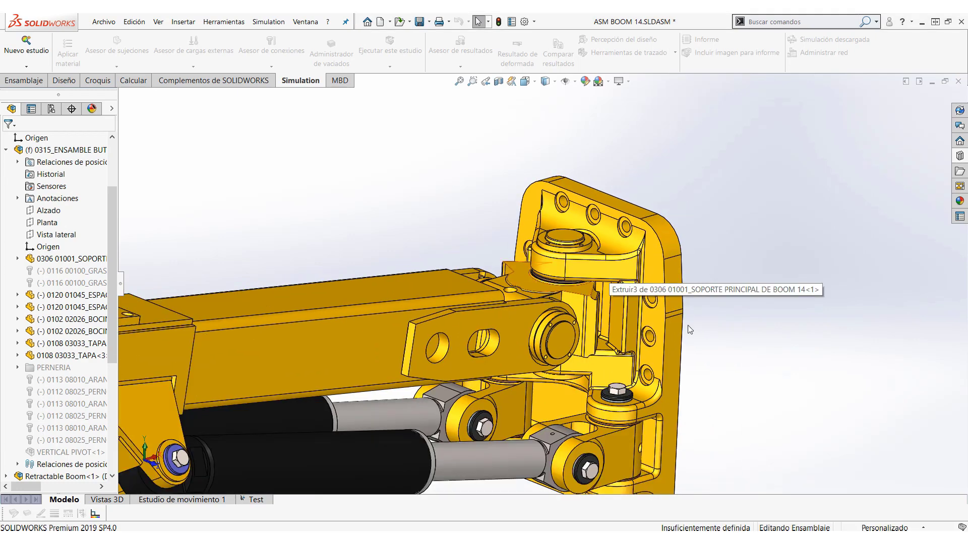
scroll(688, 328, "up", 2)
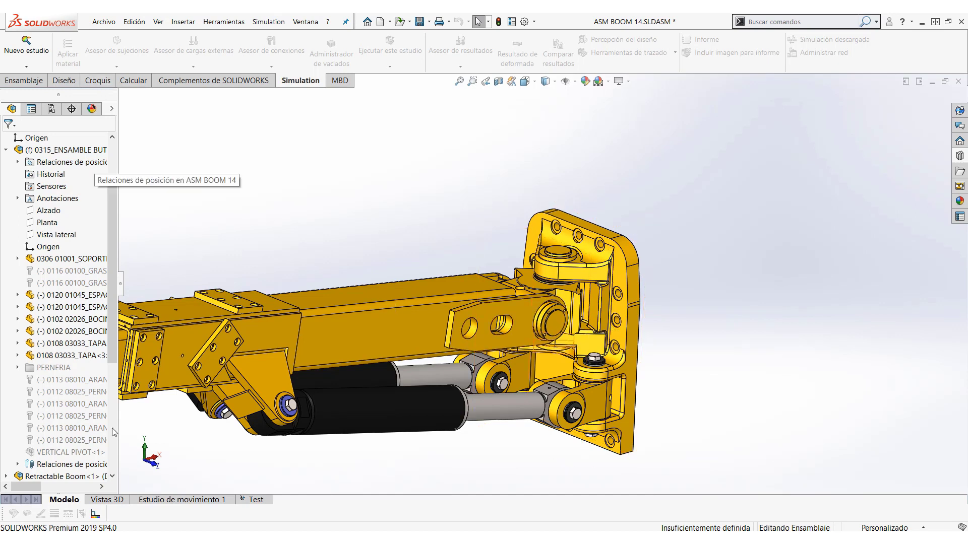
left_click(252, 500)
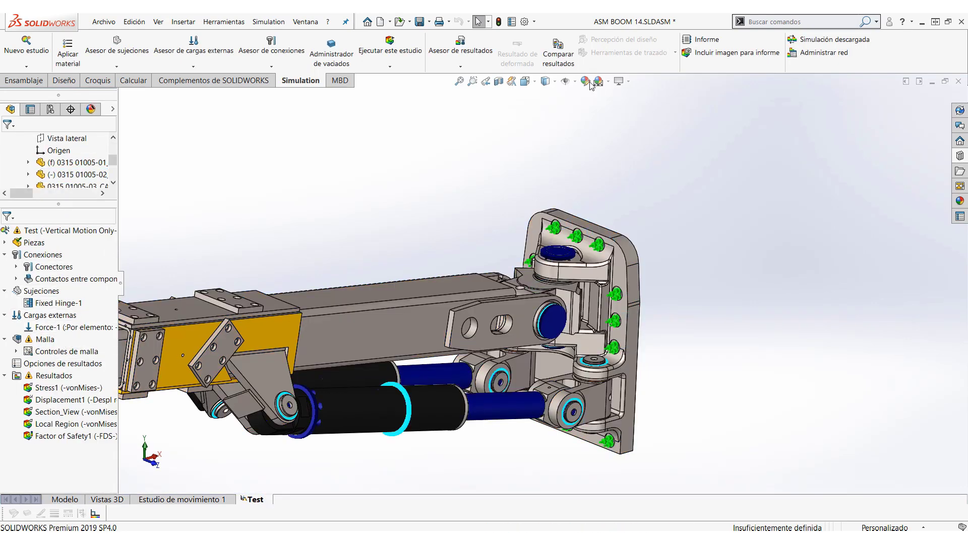
- Hide the simulation symbols and fix the face around a side bolt hole of the support plate with Fixed Geometry, picking it through the magnifying glass
left_click(565, 81)
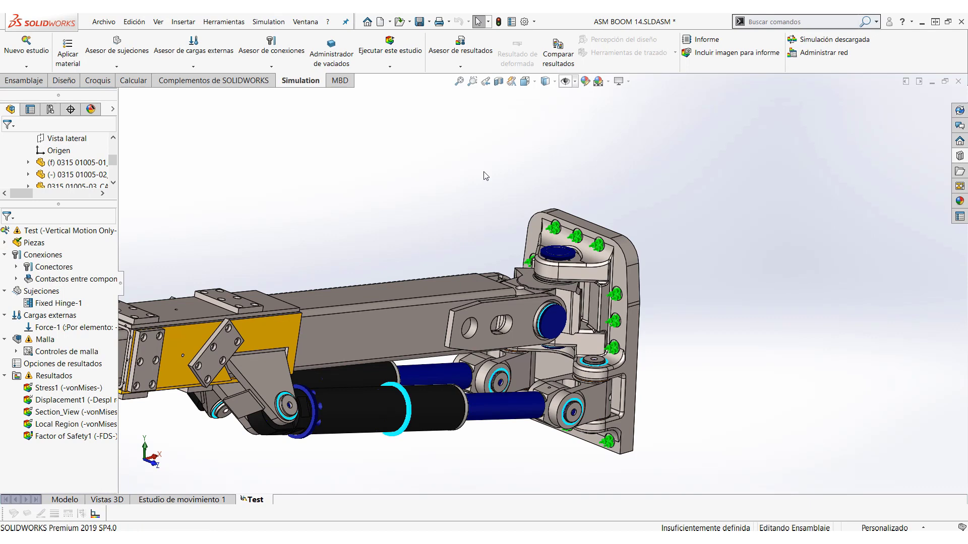
right_click(47, 295)
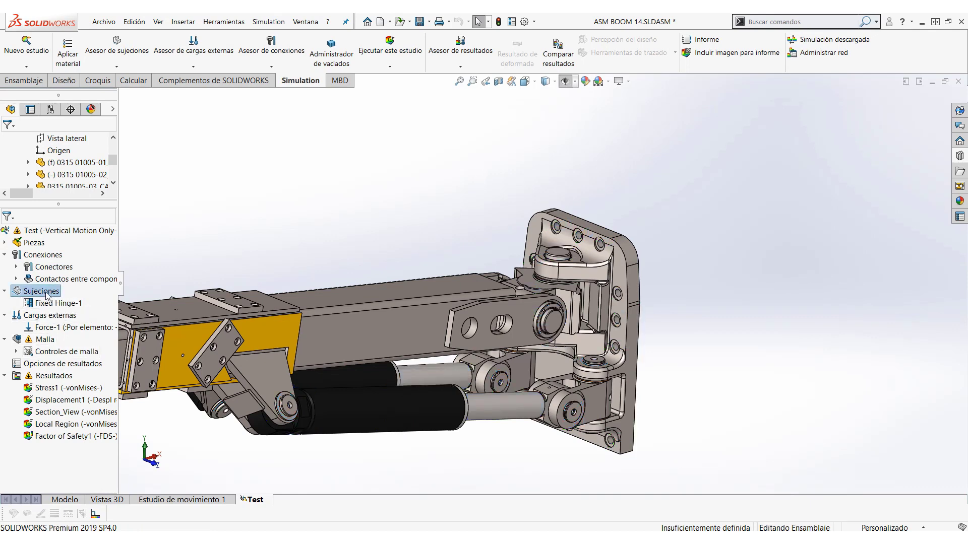
left_click(76, 319)
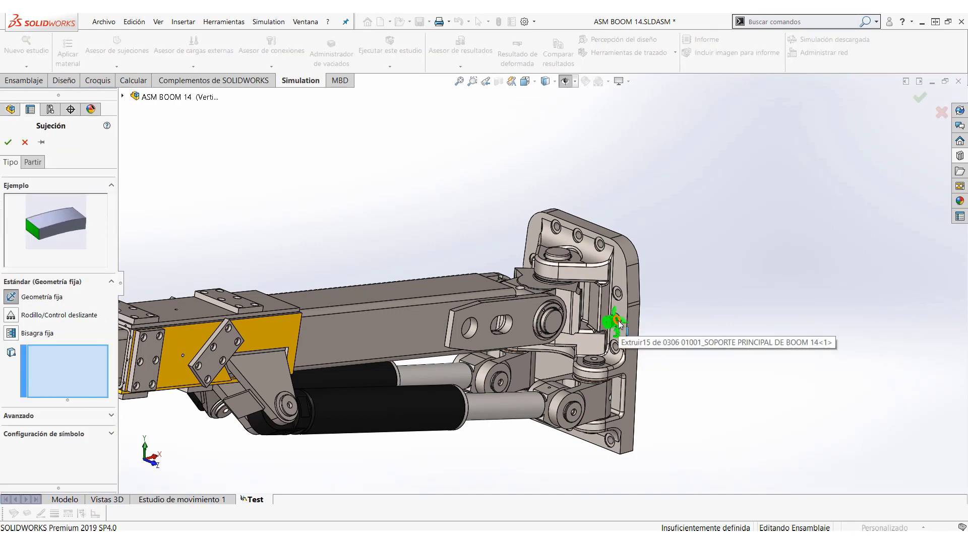
key("g")
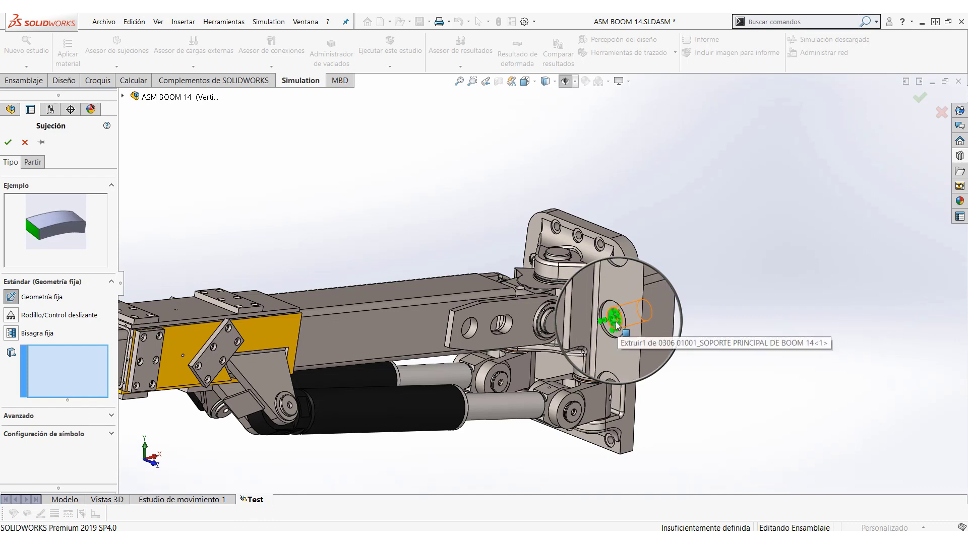
scroll(615, 325, "down", 1)
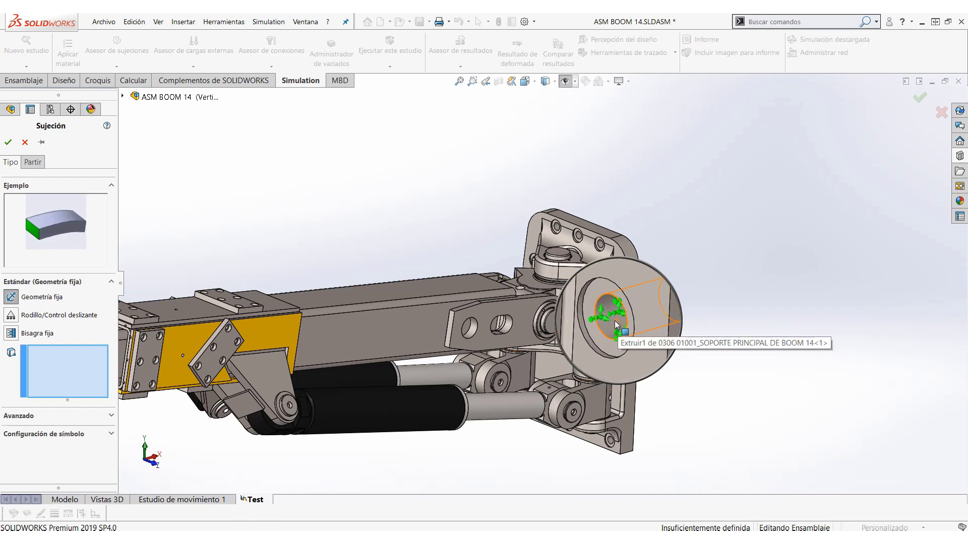
scroll(615, 325, "down", 3)
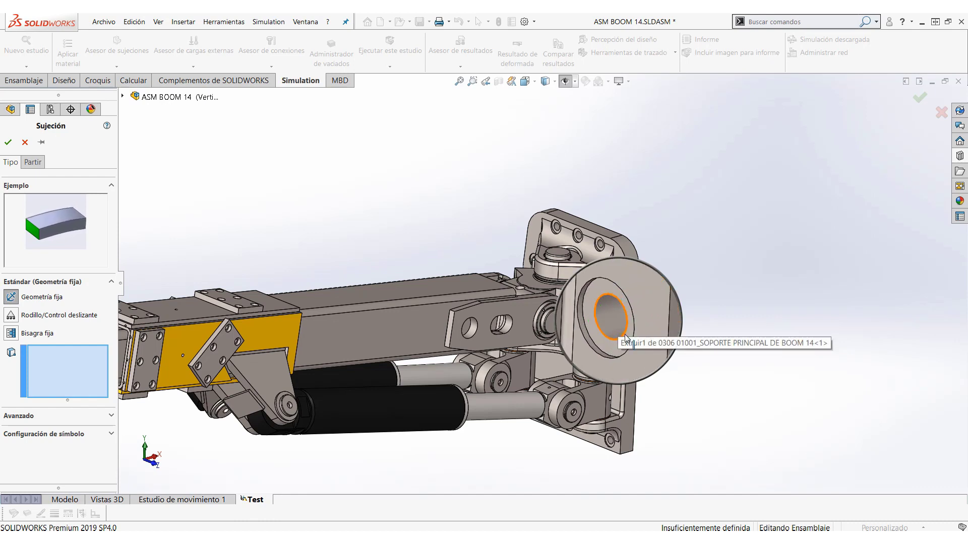
scroll(629, 378, "up", 3)
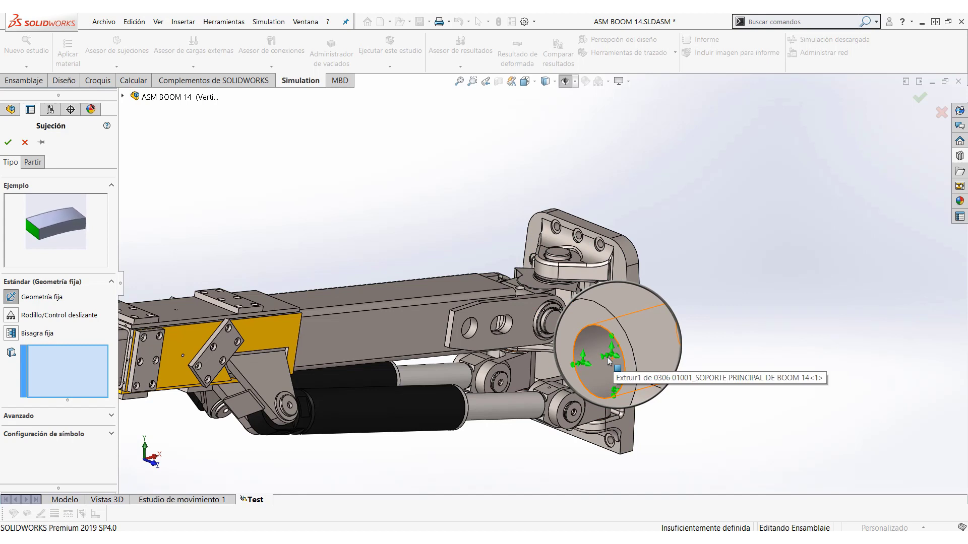
left_click(608, 359)
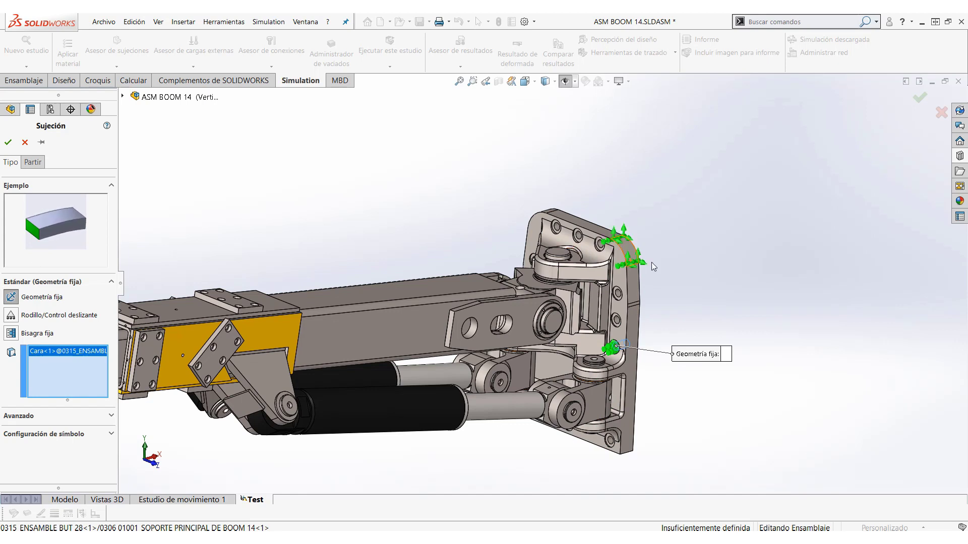
key("g")
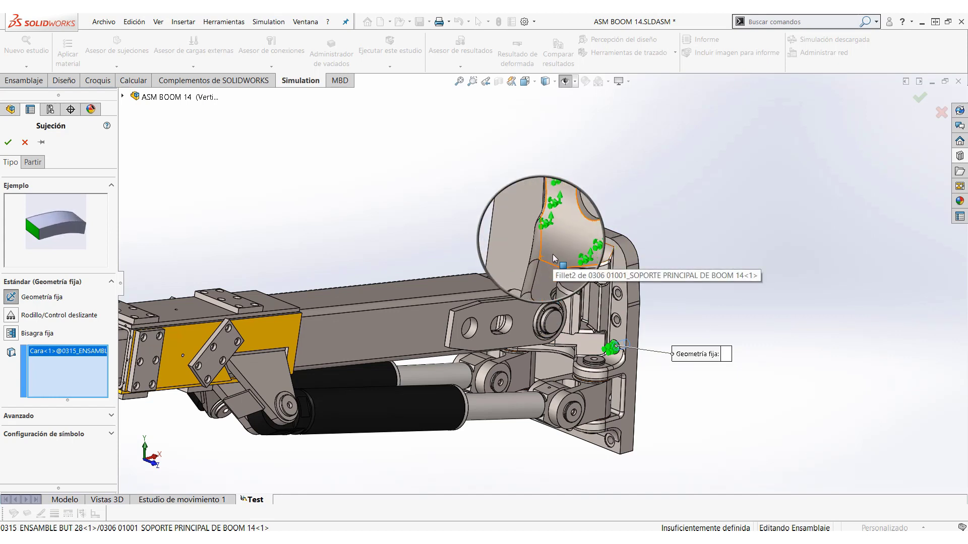
scroll(569, 232, "up", 3)
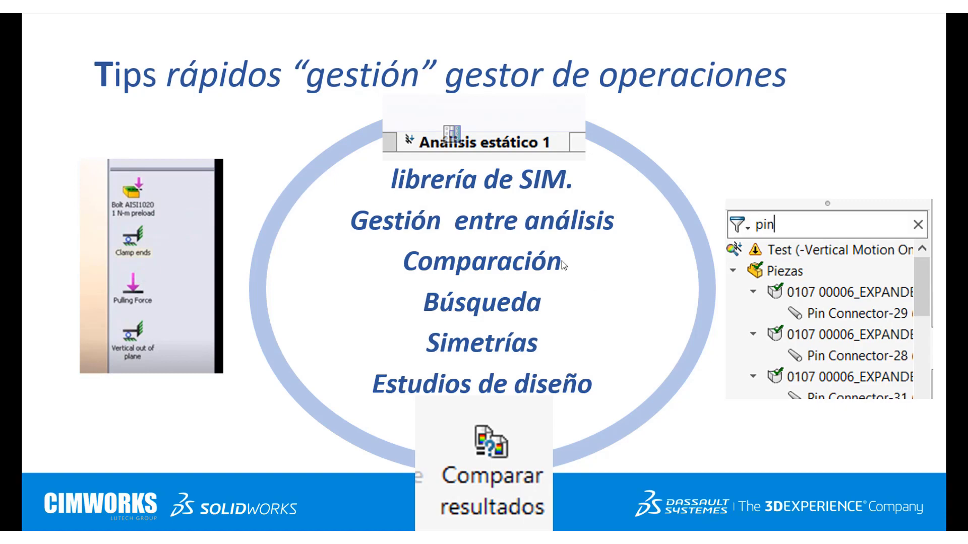
- Switch to the Aluminum Joint_model assembly in SOLIDWORKS, open its Solid study and review the bolt connectors
key("super+Tab")
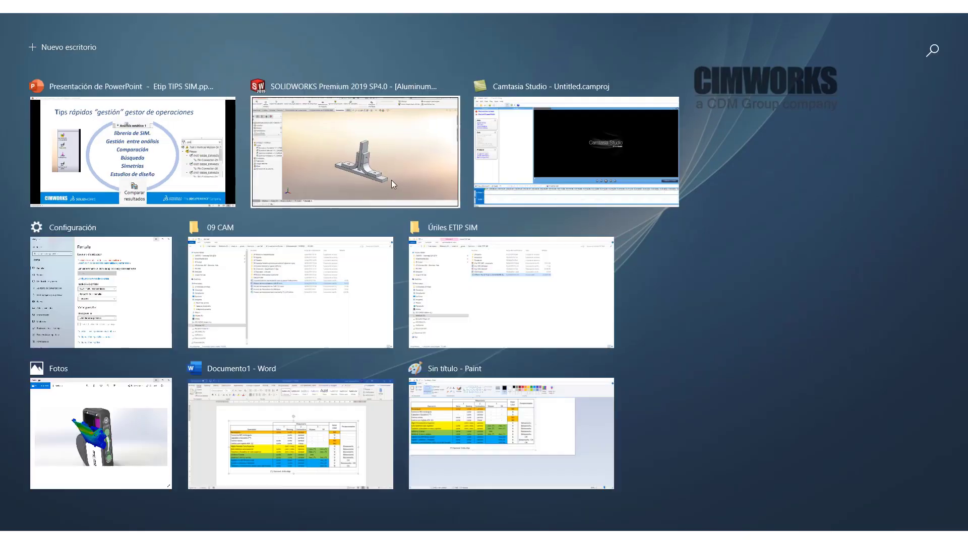
left_click(392, 182)
middle_click_drag(394, 188, 435, 238)
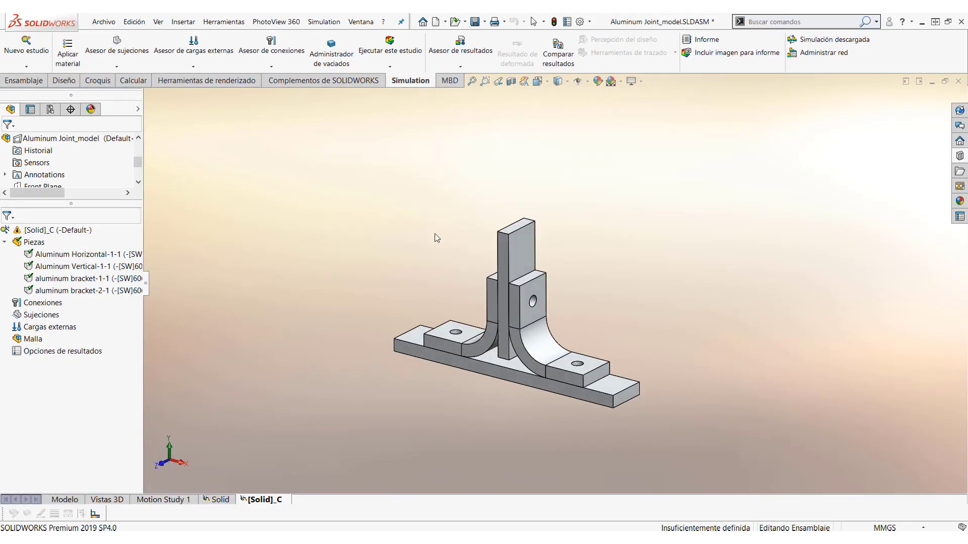
scroll(657, 321, "down", 1)
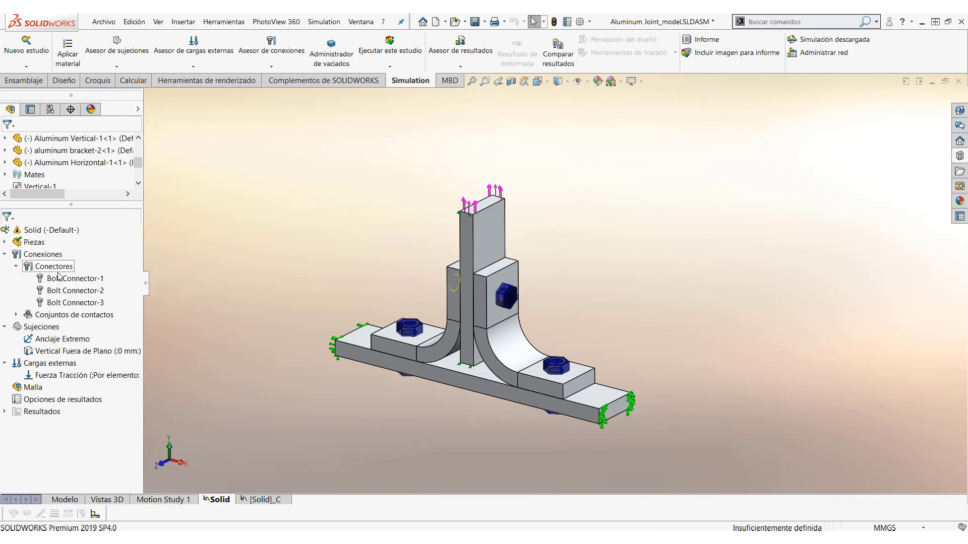
mouse_move(62, 285)
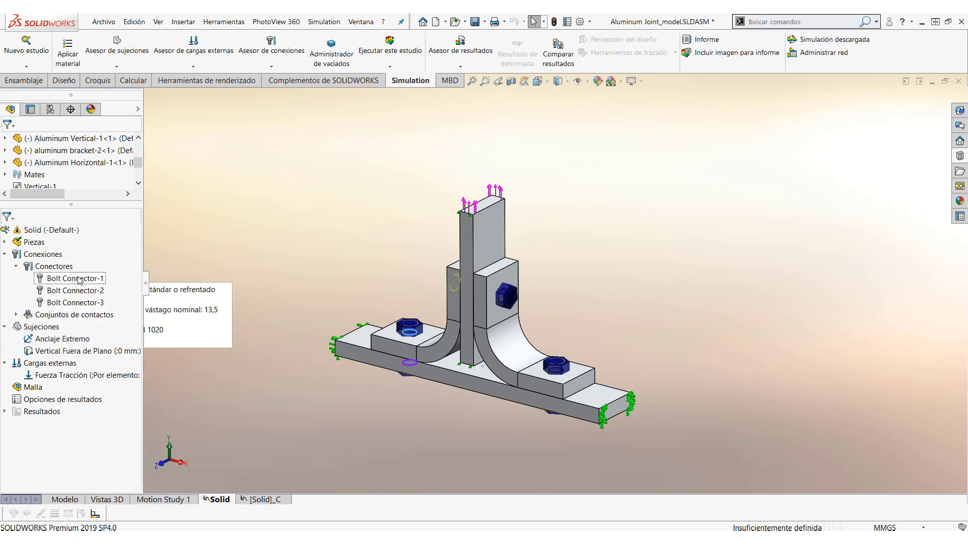
left_click(71, 290)
scroll(533, 303, "down", 1)
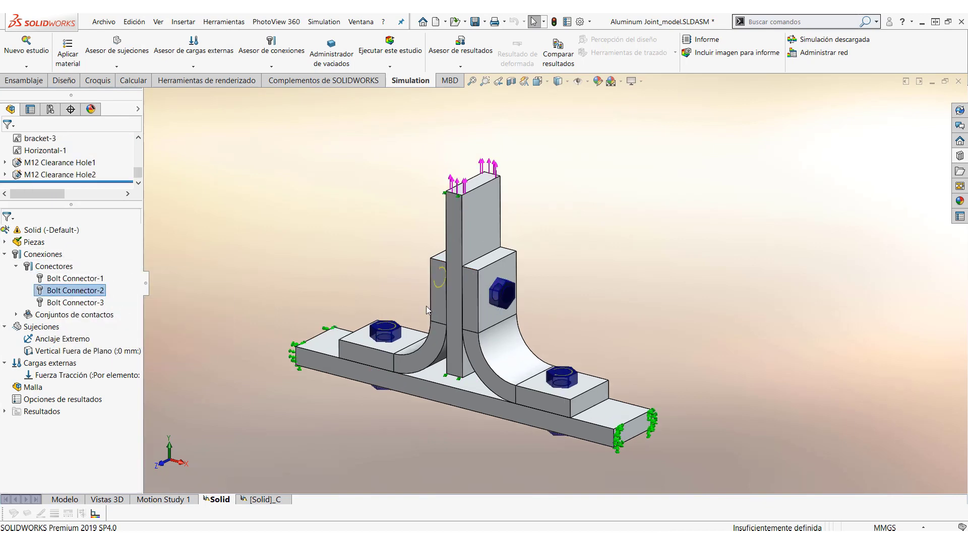
left_click(346, 276)
- Add Bolt Connector-1 to the Librería Análisis library folder under the file name "U Ator-ASISI1020 -PR100Nm"
left_click(69, 280)
right_click(69, 280)
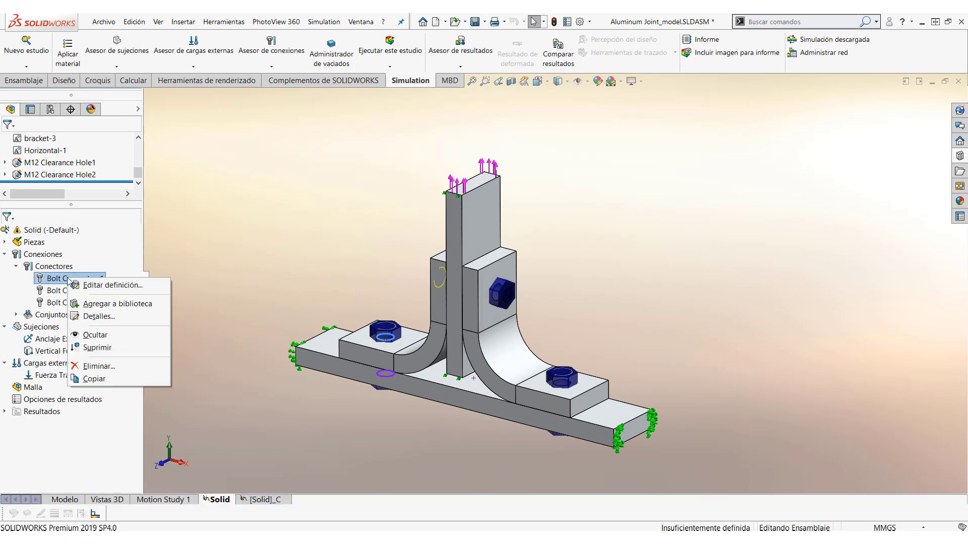
left_click(109, 304)
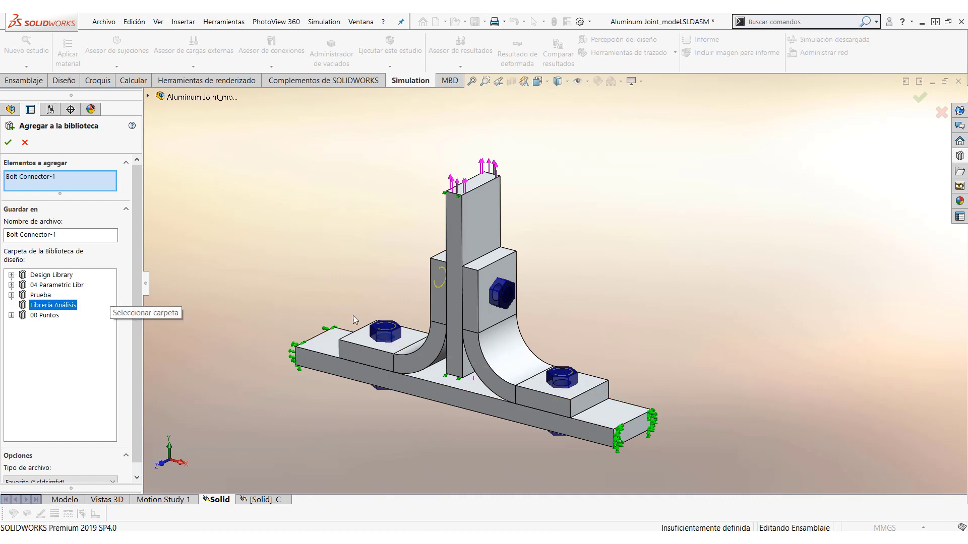
left_click_drag(61, 235, 4, 235)
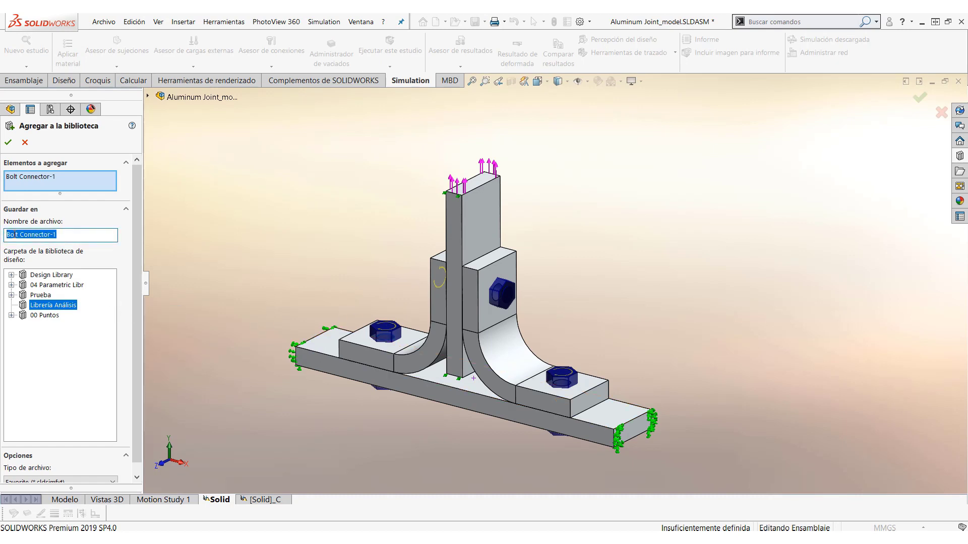
type("U A")
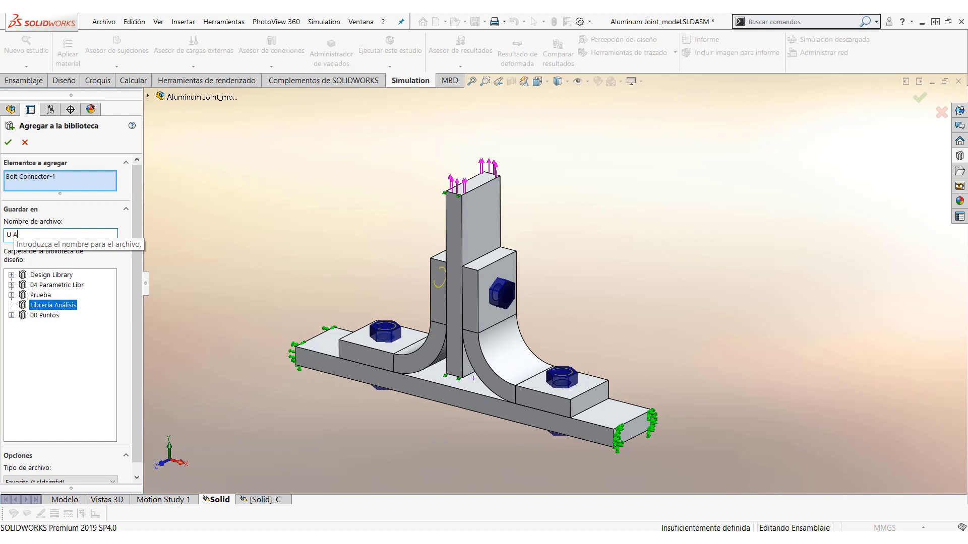
type("tor-")
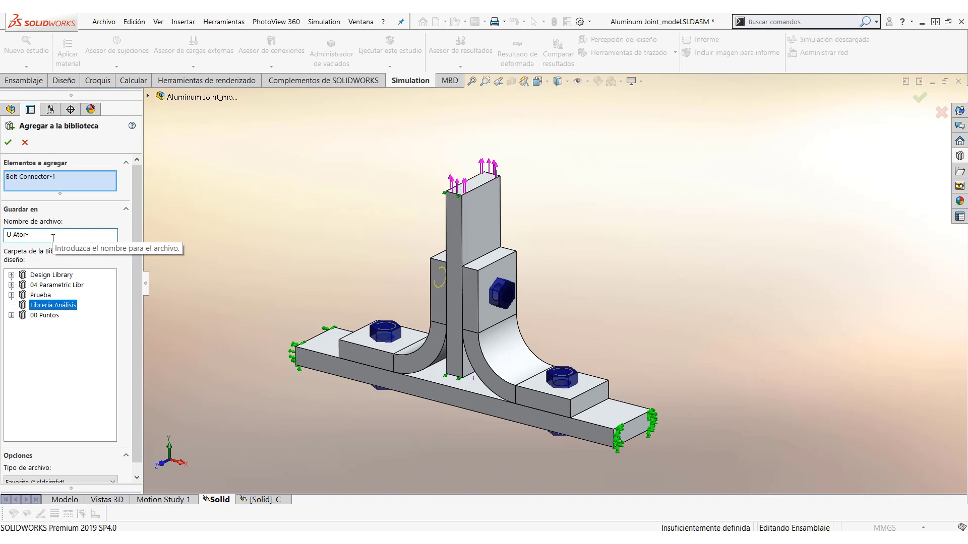
type("ASO")
key("BackSpace")
key("BackSpace")
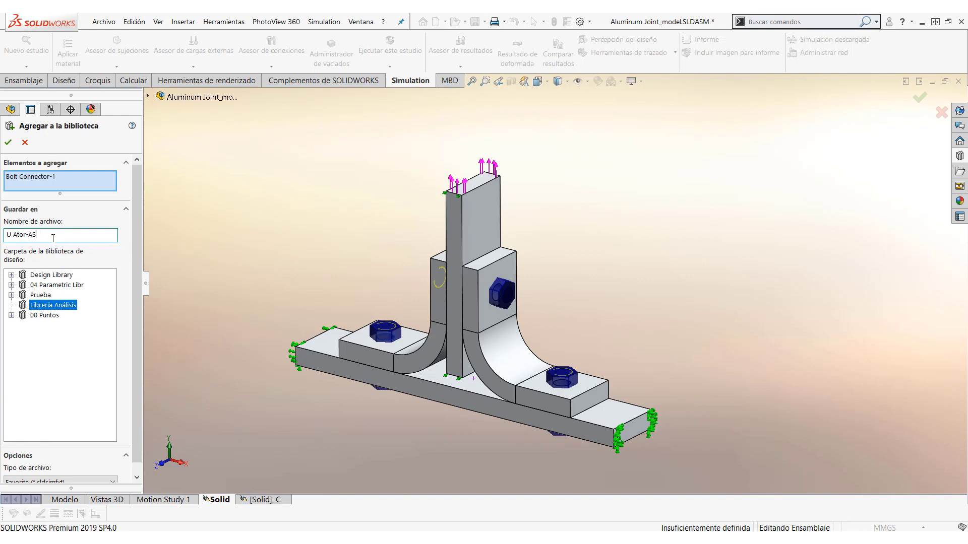
type("ISI1020 -PR100Nm")
left_click(7, 142)
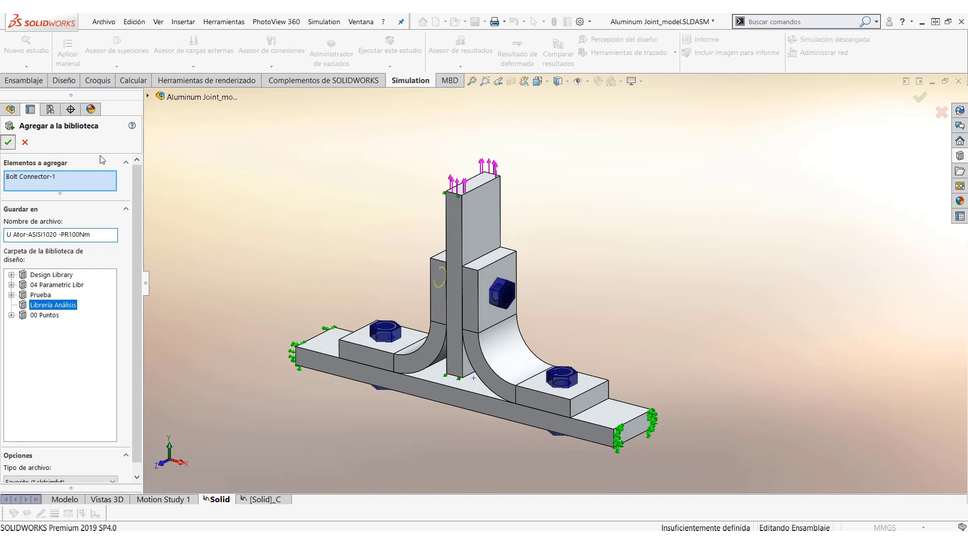
- Show the Design Library and add the Anclaje Extremo and Vertical Fuera de Plano restraints to the Librería Análisis folder under their own names
left_click(961, 156)
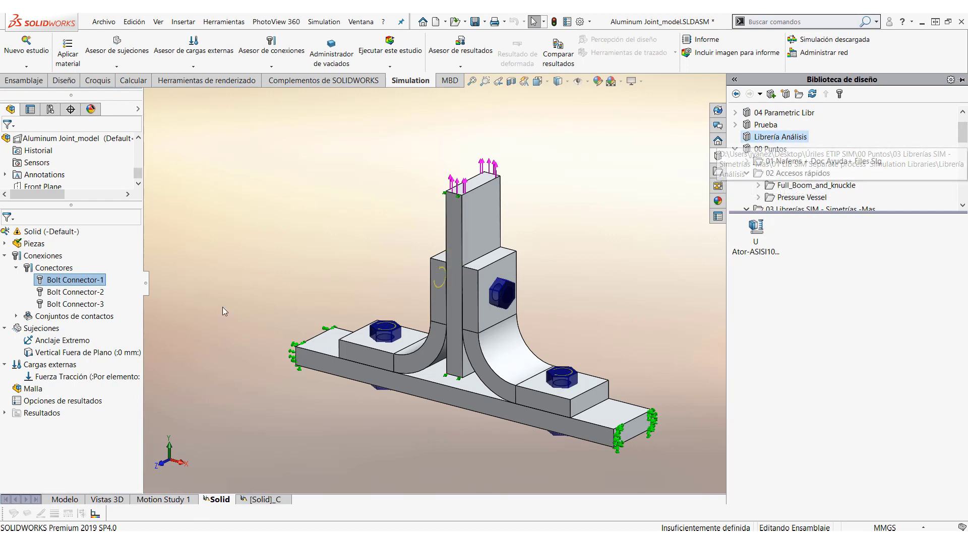
right_click(75, 340)
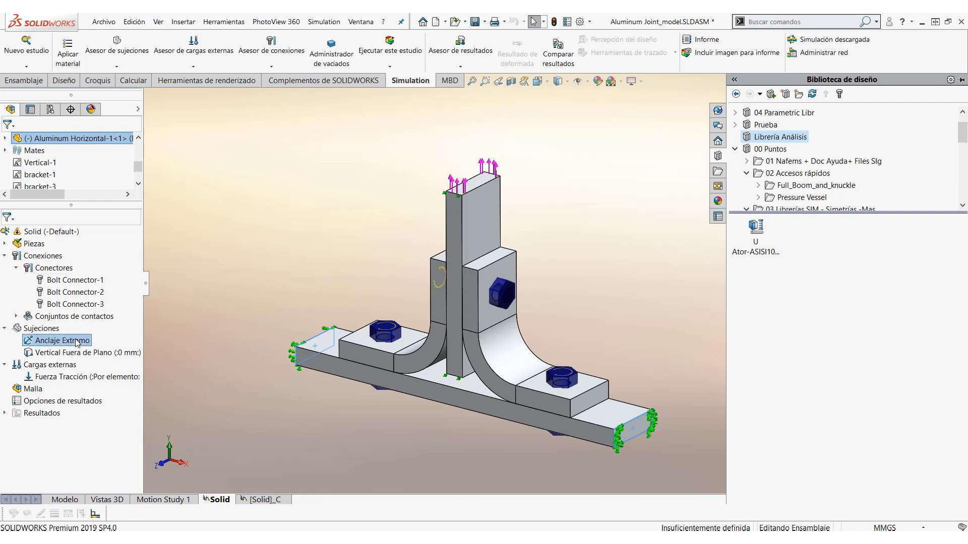
left_click(98, 365)
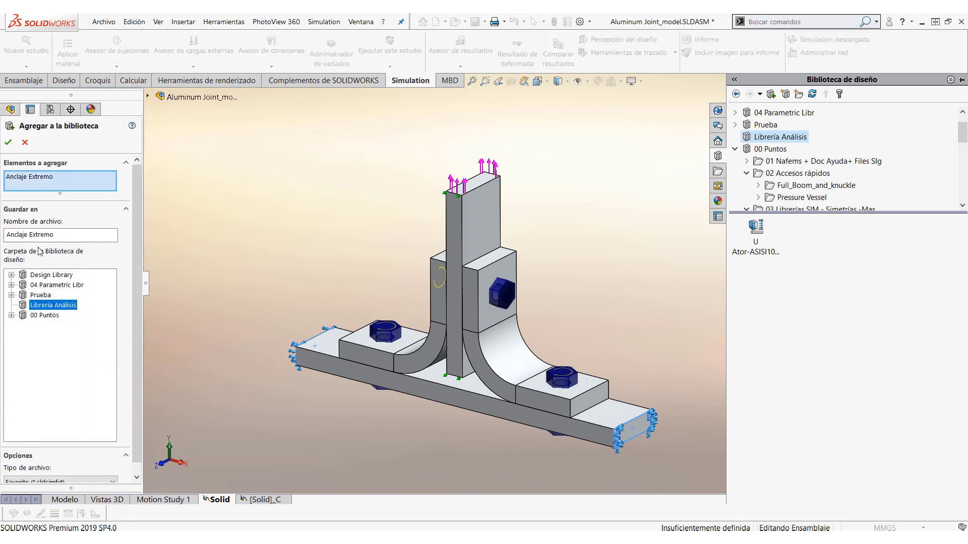
left_click(8, 142)
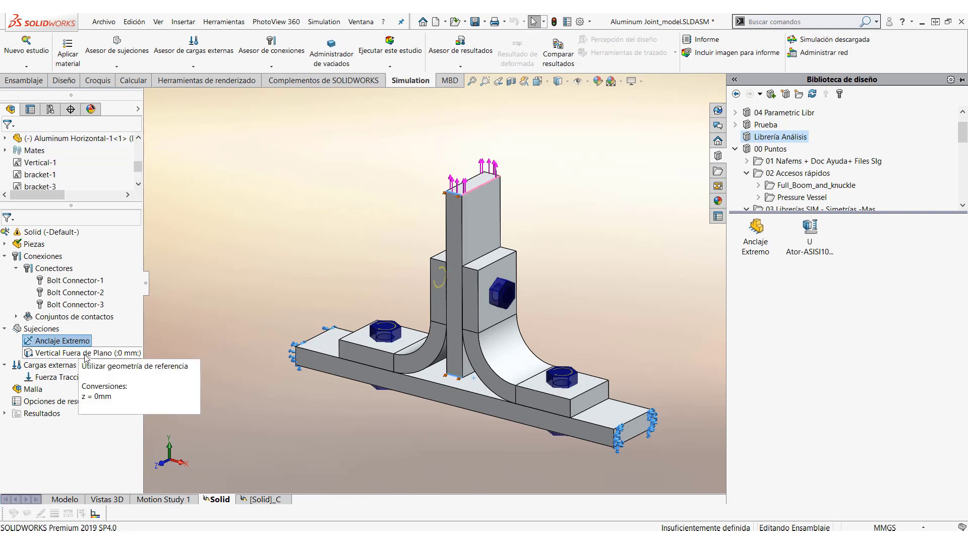
right_click(86, 353)
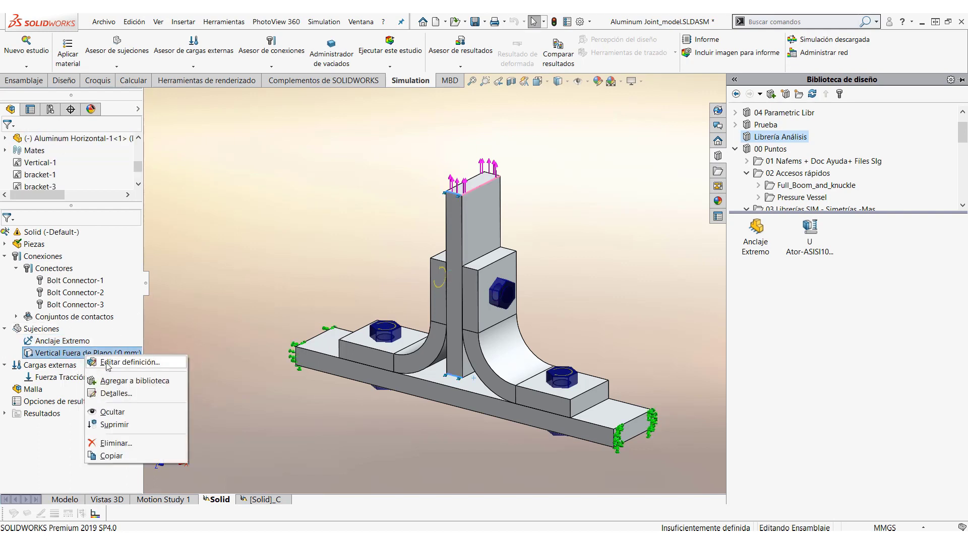
left_click(128, 382)
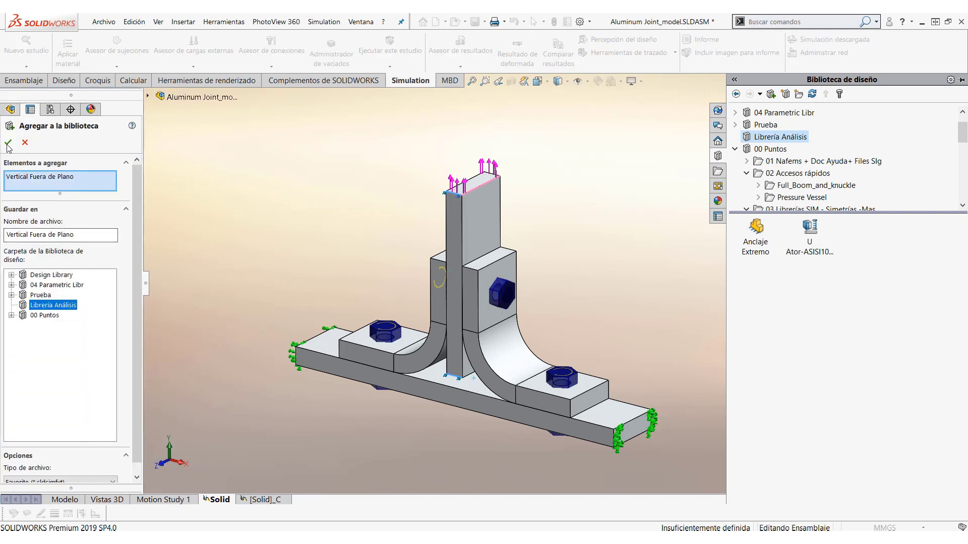
left_click(8, 144)
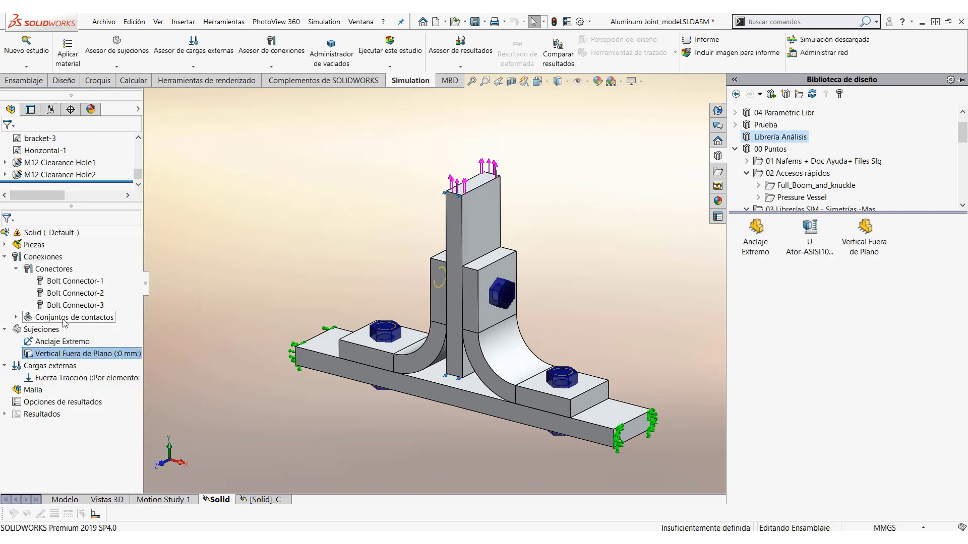
- Add the Fuerza Tracción load to the Librería Análisis folder under its own name
right_click(65, 379)
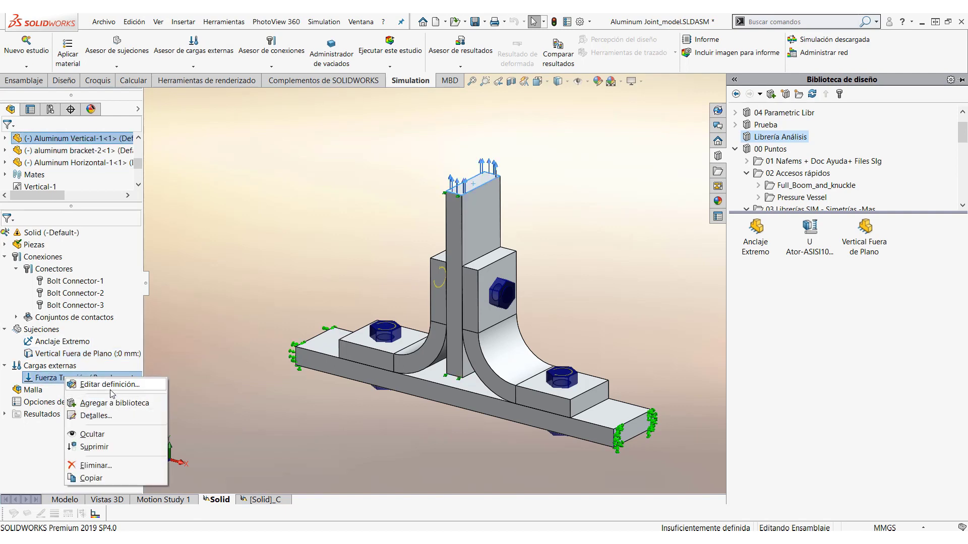
left_click(114, 403)
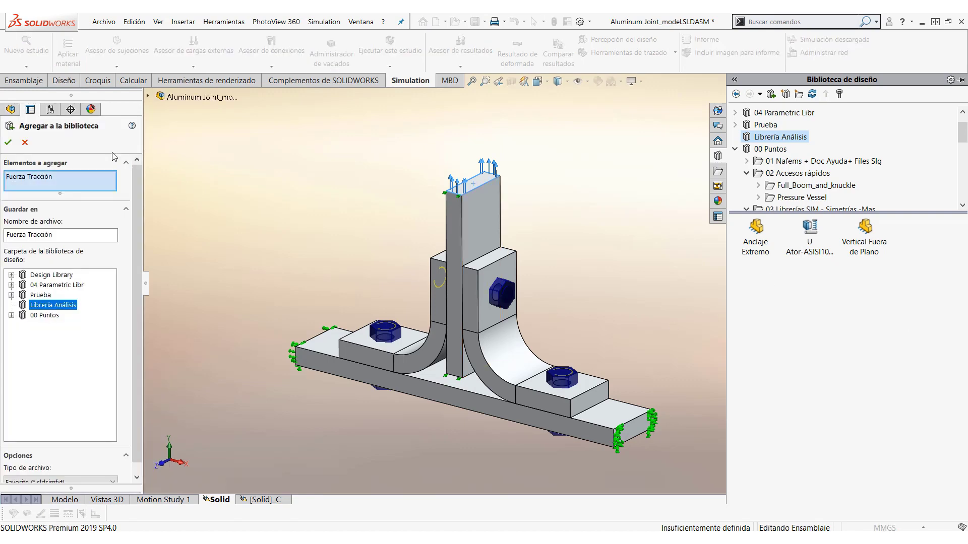
left_click(9, 144)
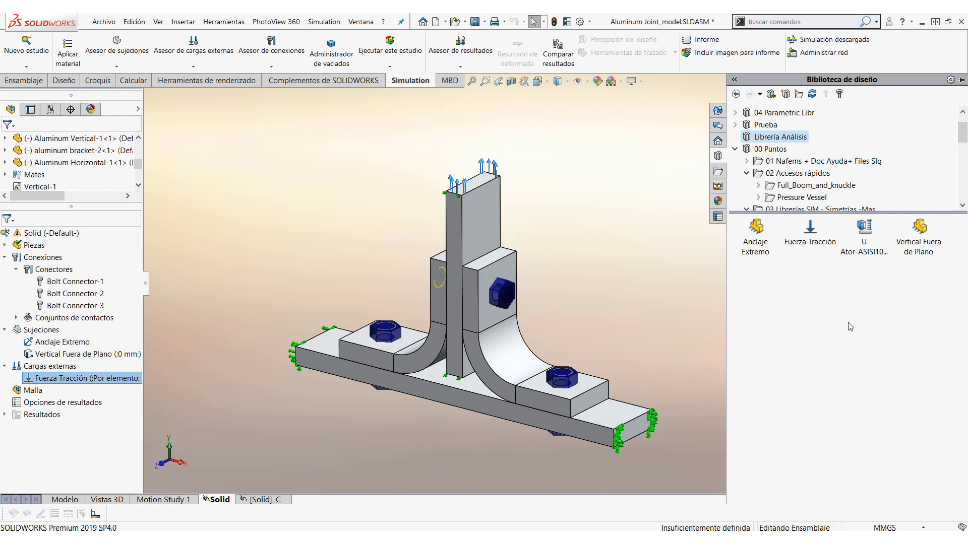
- In the [Solid]_C study, add the library bolt connector U Ator-ASISI1020 -PR100Nm through aluminum bracket-2's base hole and the horizontal plate's underside hole
left_click(278, 501)
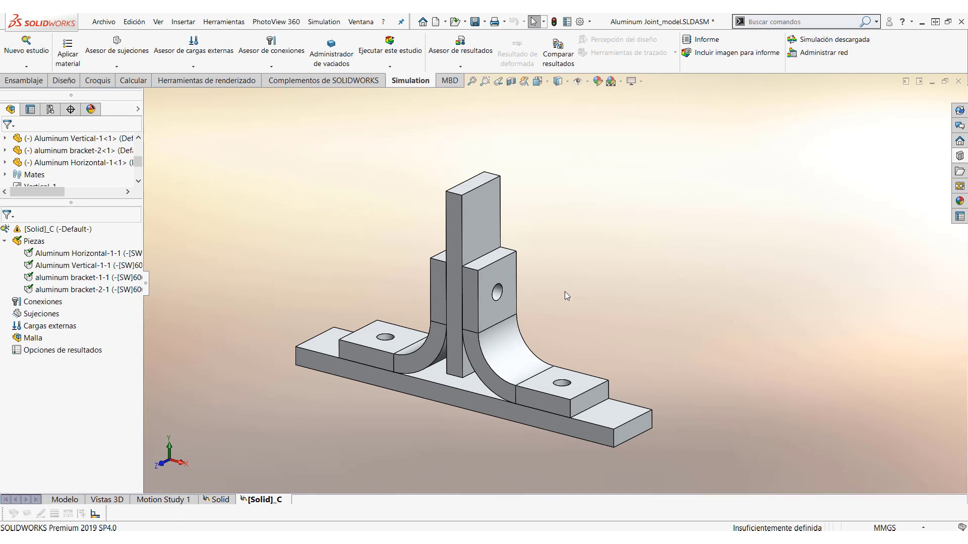
left_click(960, 156)
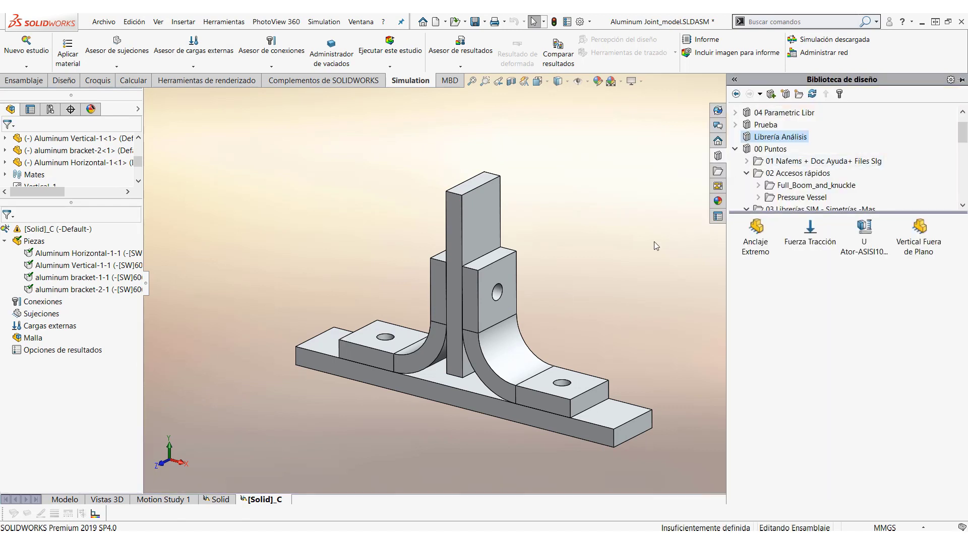
left_click_drag(867, 230, 605, 259)
left_click_drag(565, 382, 564, 390)
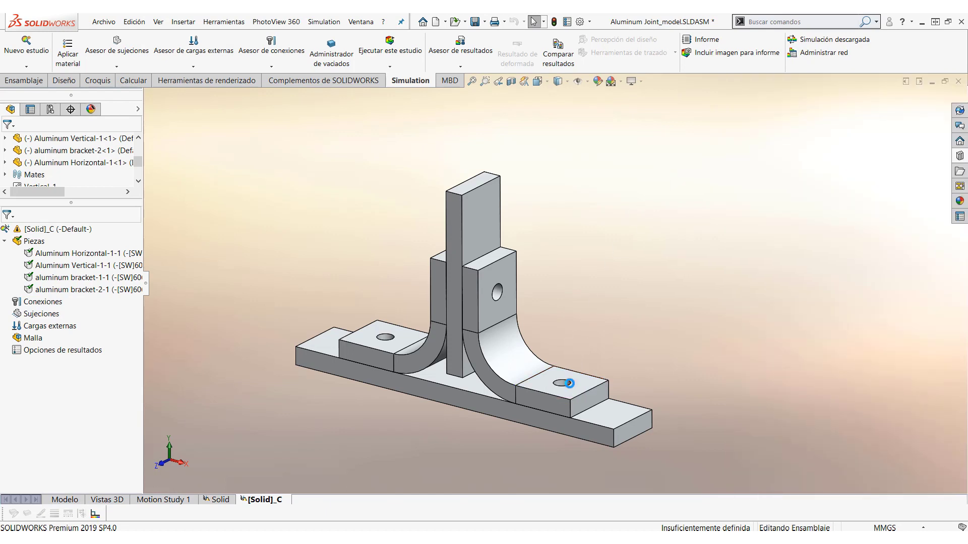
left_click_drag(569, 383, 570, 383)
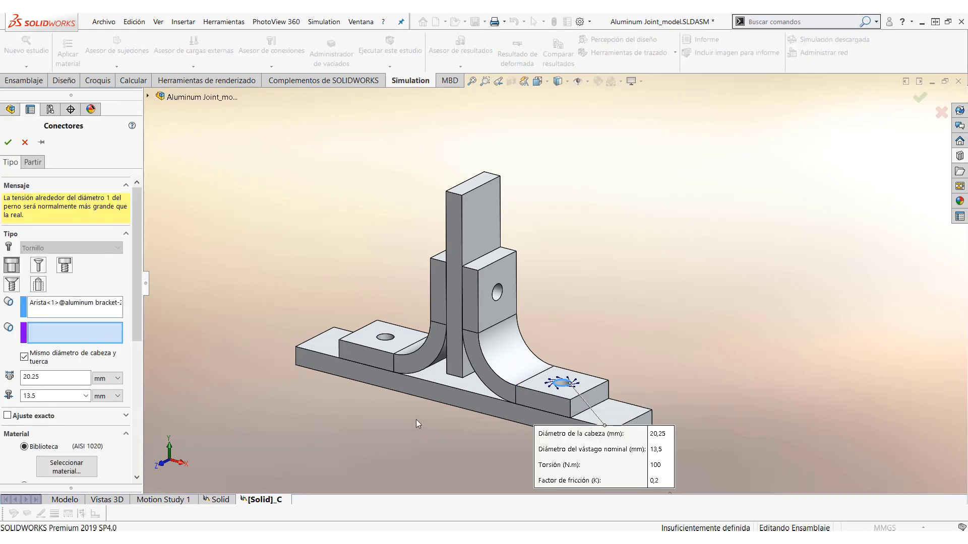
middle_click_drag(416, 420, 410, 273)
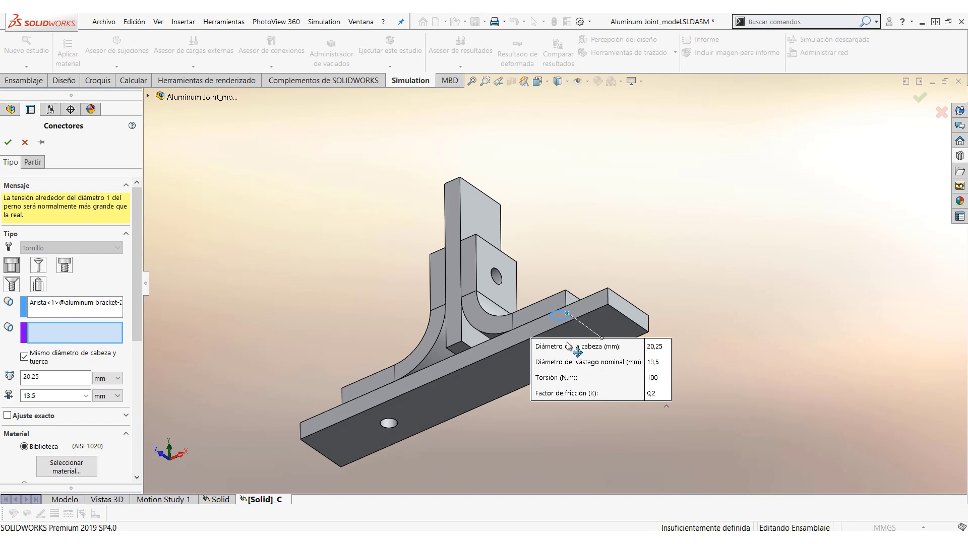
left_click_drag(569, 346, 622, 258)
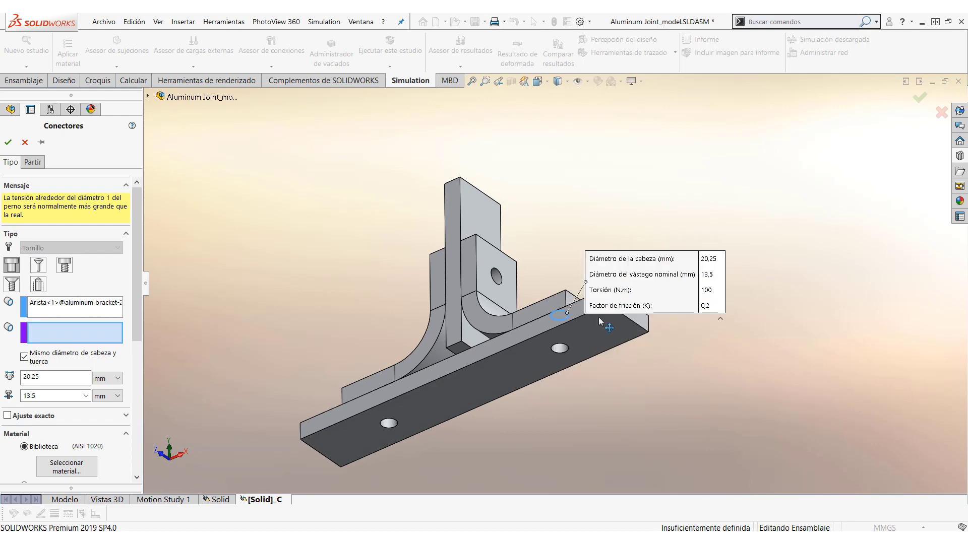
left_click(561, 354)
left_click_drag(135, 252, 122, 407)
scroll(122, 411, "up", 5)
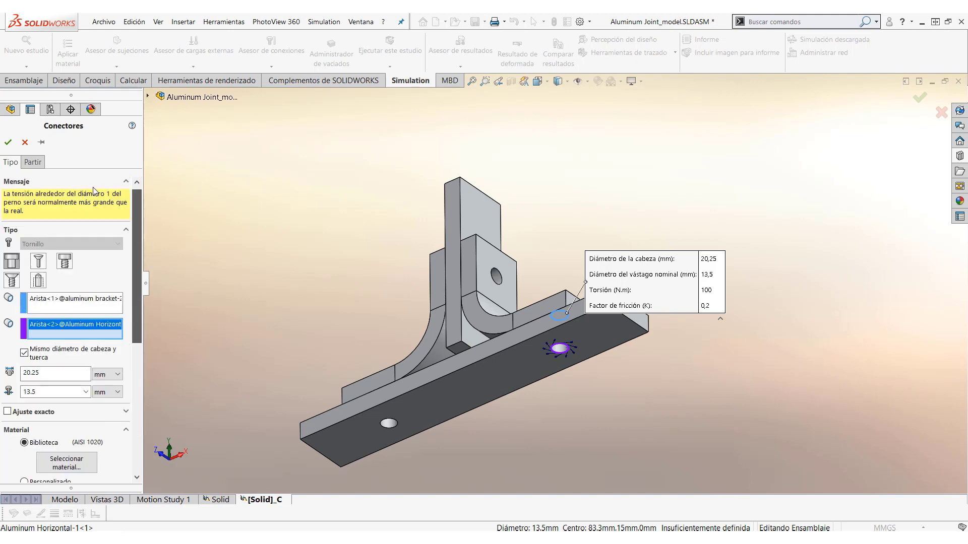
left_click(9, 142)
- Place the library bolt connector on aluminum bracket-2's upright hole, with the nut on aluminum bracket-1's matching hole edge
middle_click_drag(256, 189, 311, 361)
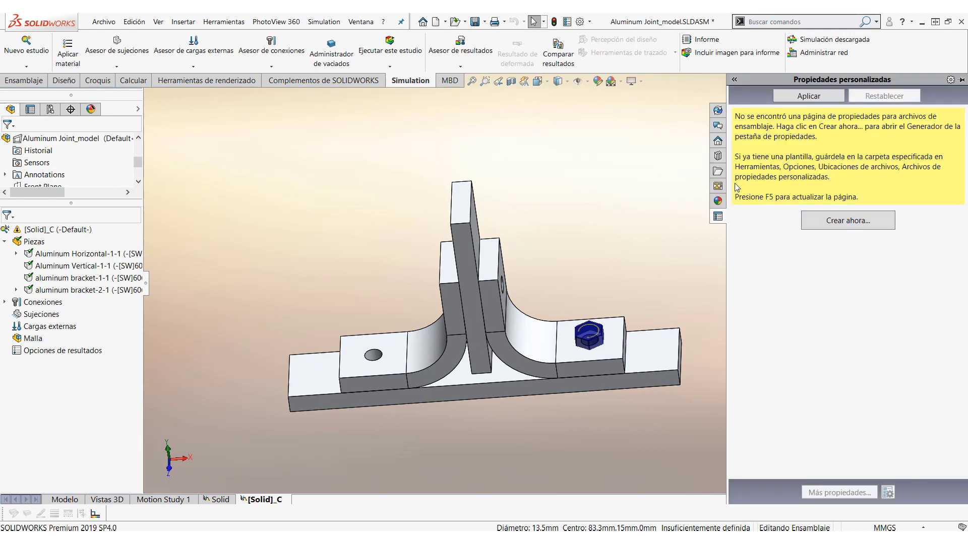
left_click(718, 155)
left_click_drag(880, 236, 380, 364)
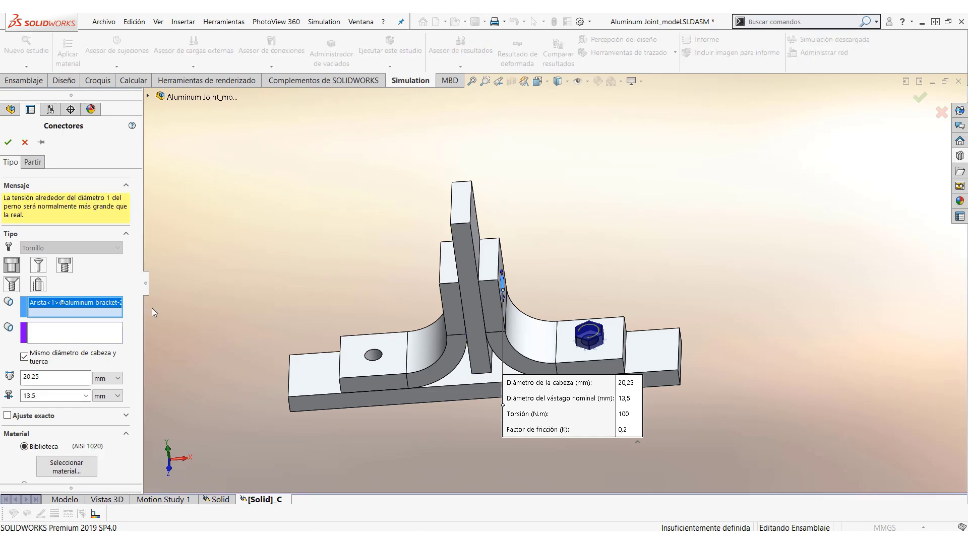
middle_click_drag(244, 266, 398, 289)
left_click(447, 293)
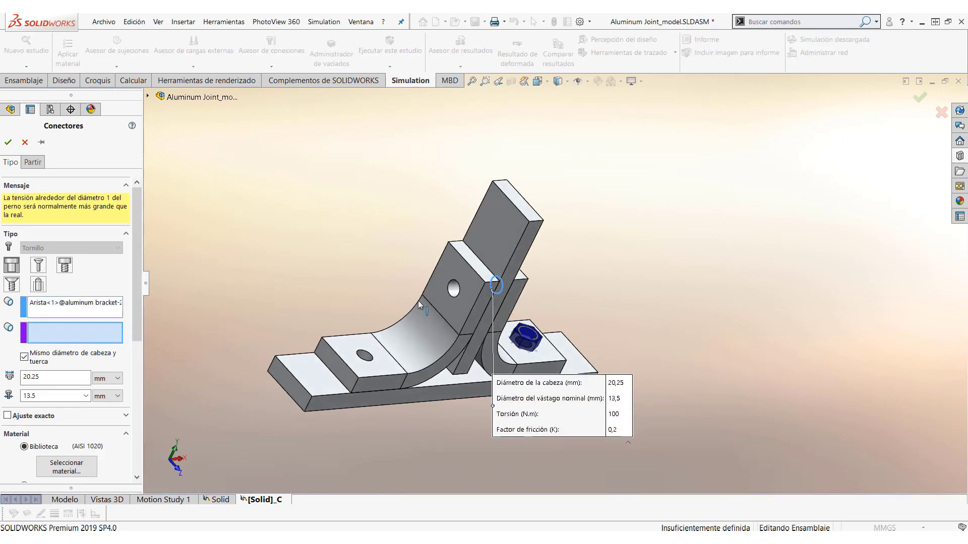
- Make this bolt connector a bolt series that includes the Aluminum Vertical plate's hole face, and accept it
left_click_drag(137, 258, 130, 401)
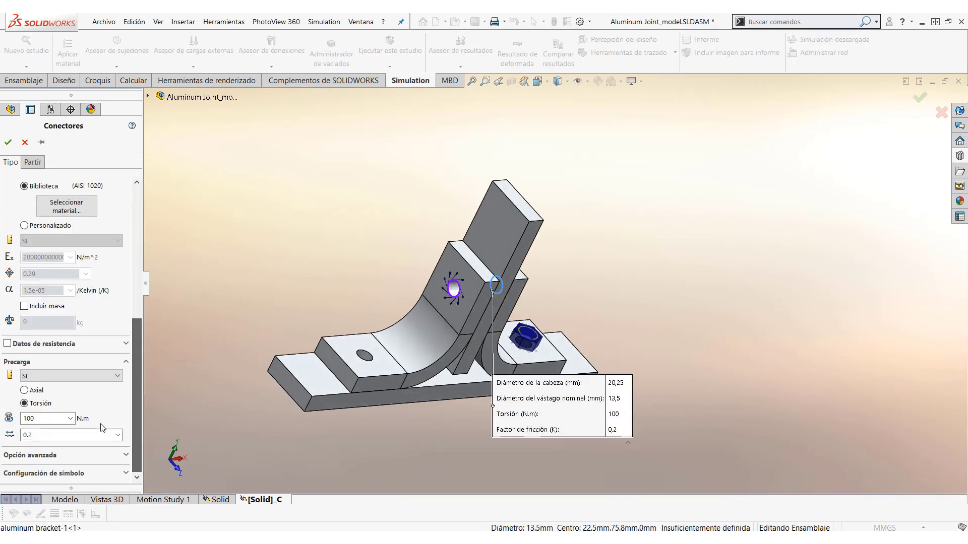
left_click(125, 456)
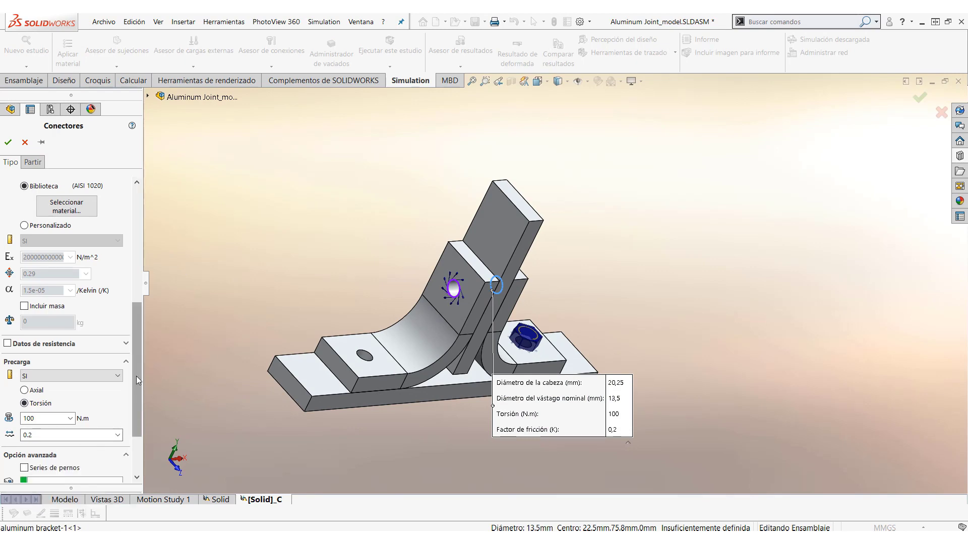
left_click_drag(139, 380, 138, 416)
left_click(50, 388)
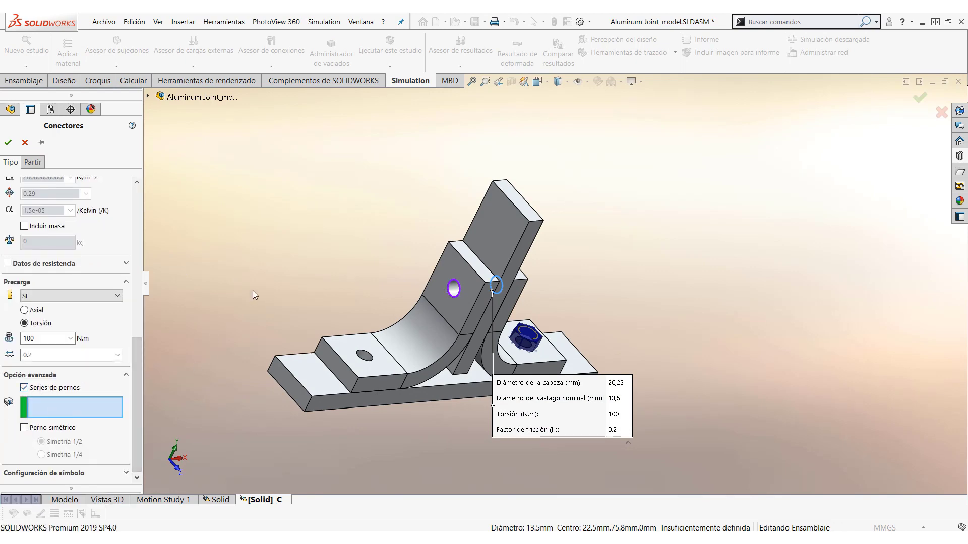
middle_click_drag(210, 286, 127, 283)
scroll(441, 297, "down", 3)
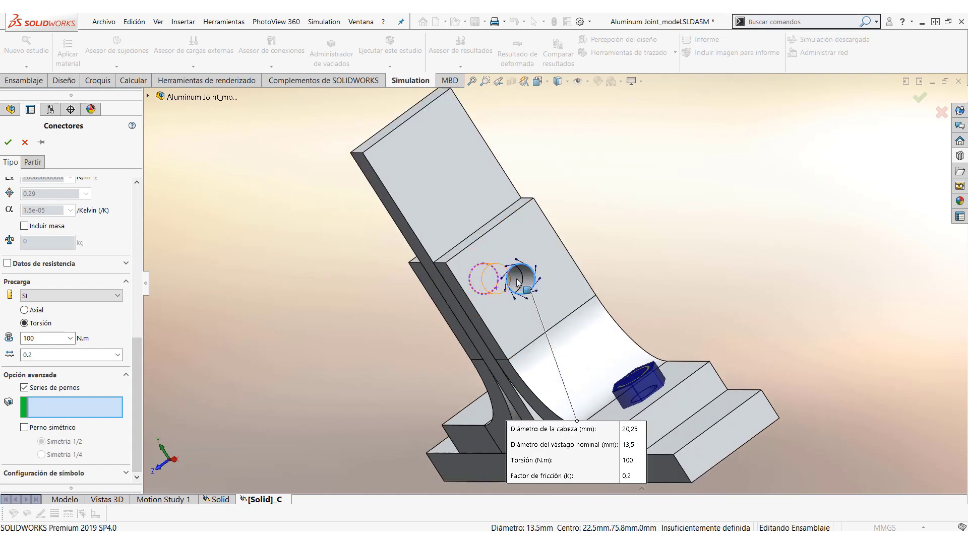
left_click(519, 282)
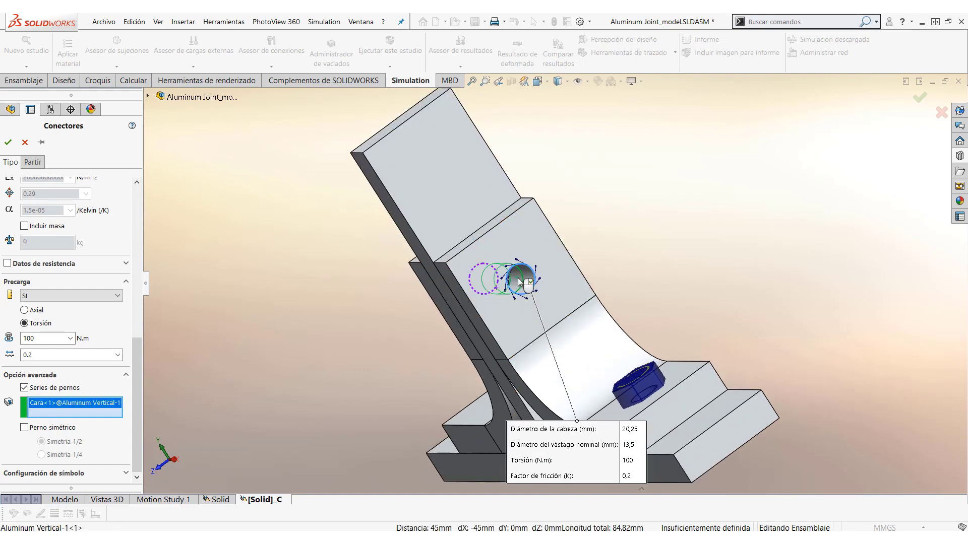
key("Return")
- Add the library bolt connector through aluminum bracket-1's base hole, with the nut on the horizontal plate's underside hole edge
middle_click_drag(638, 255, 693, 249)
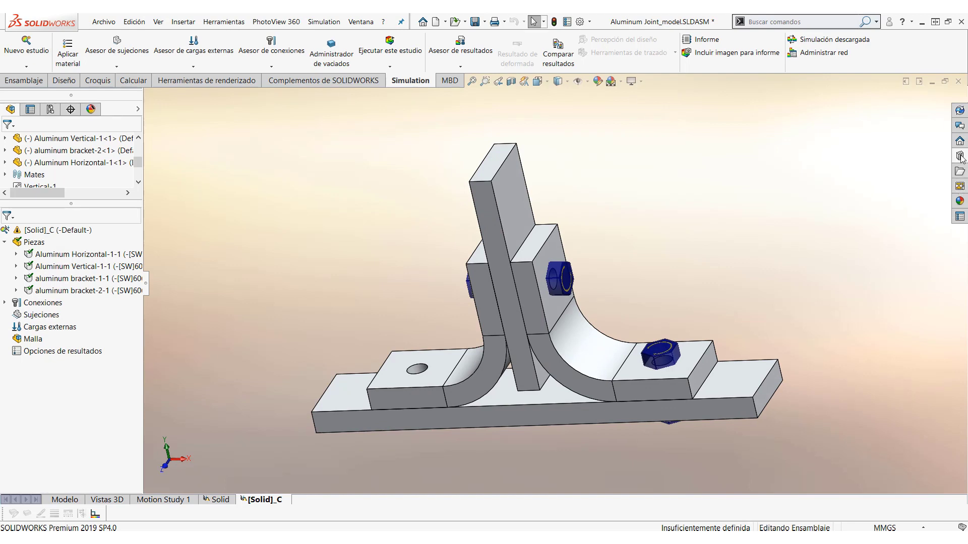
left_click(958, 172)
left_click(718, 156)
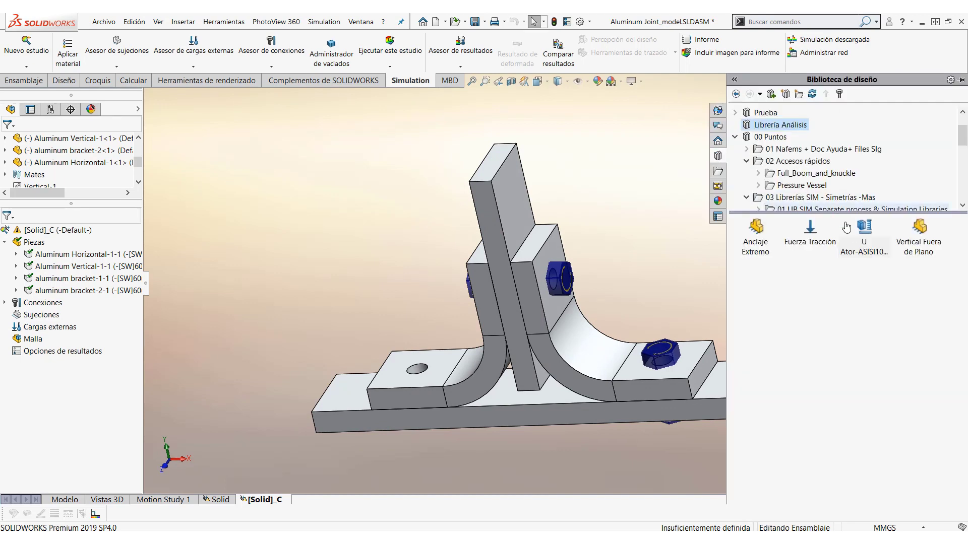
left_click_drag(864, 233, 413, 374)
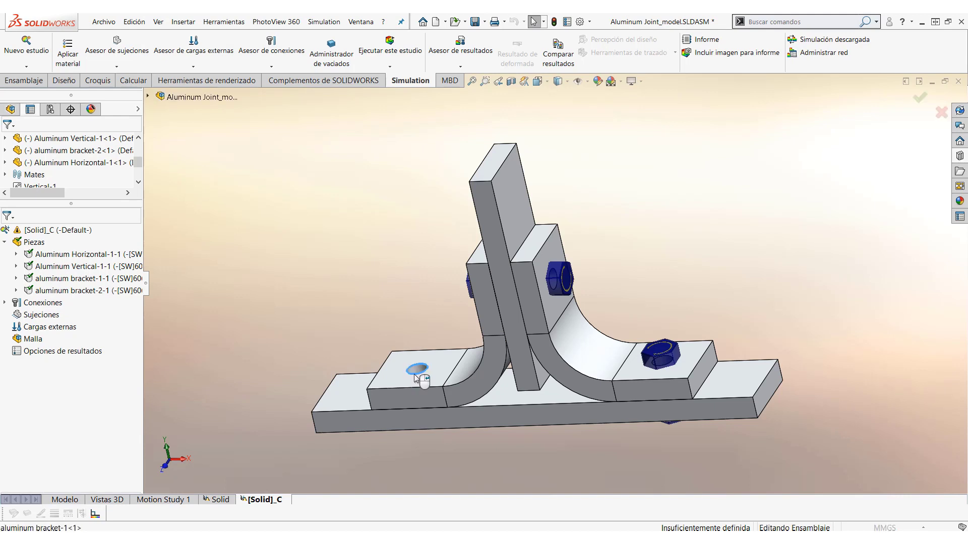
middle_click_drag(414, 374, 403, 238)
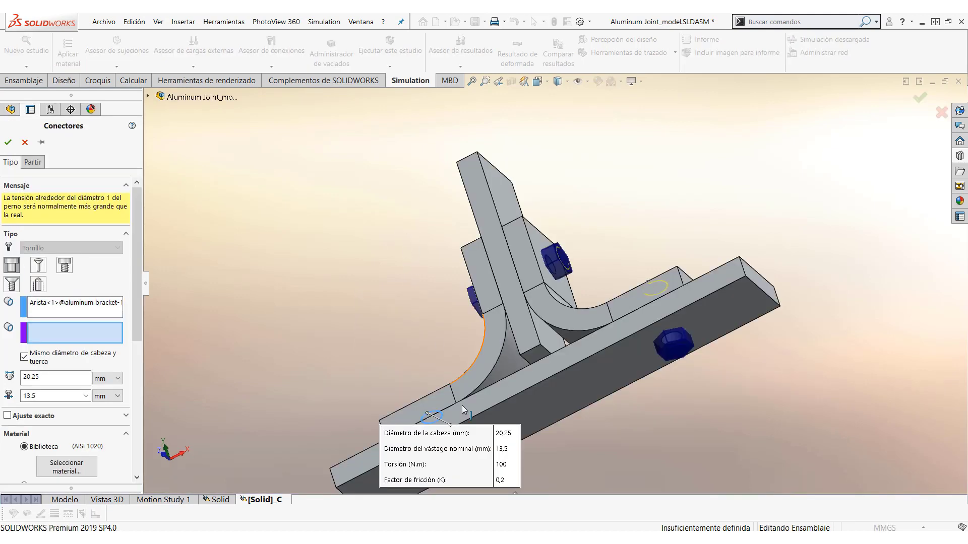
left_click(450, 455)
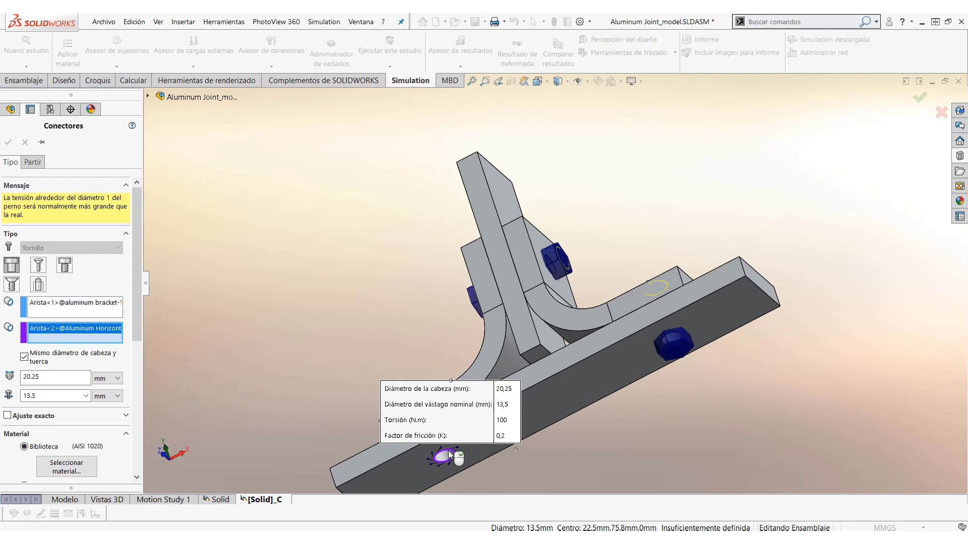
right_click(450, 456)
- Apply the Anclaje Extremo library restraint to both end faces of the Aluminum Horizontal plate
scroll(433, 323, "up", 3)
middle_click_drag(434, 323, 554, 281)
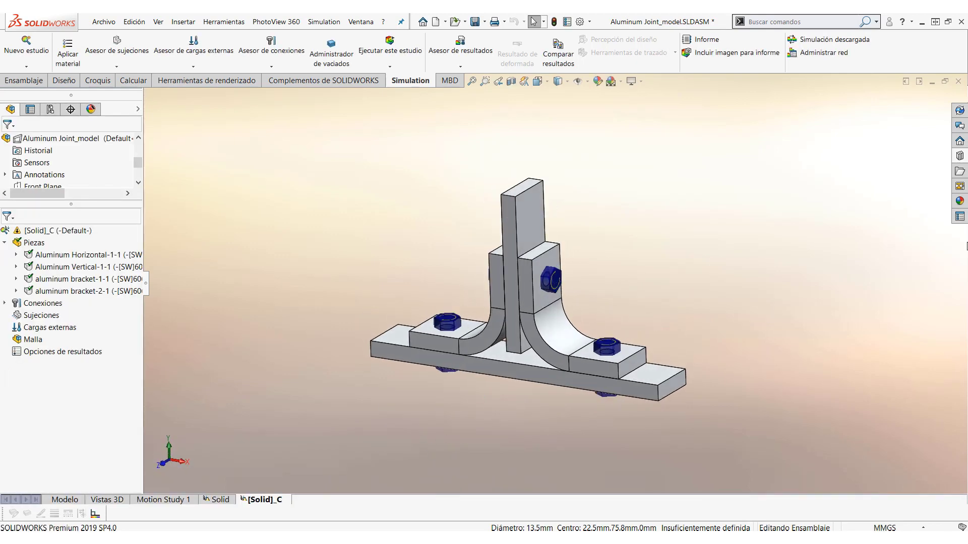
left_click(959, 156)
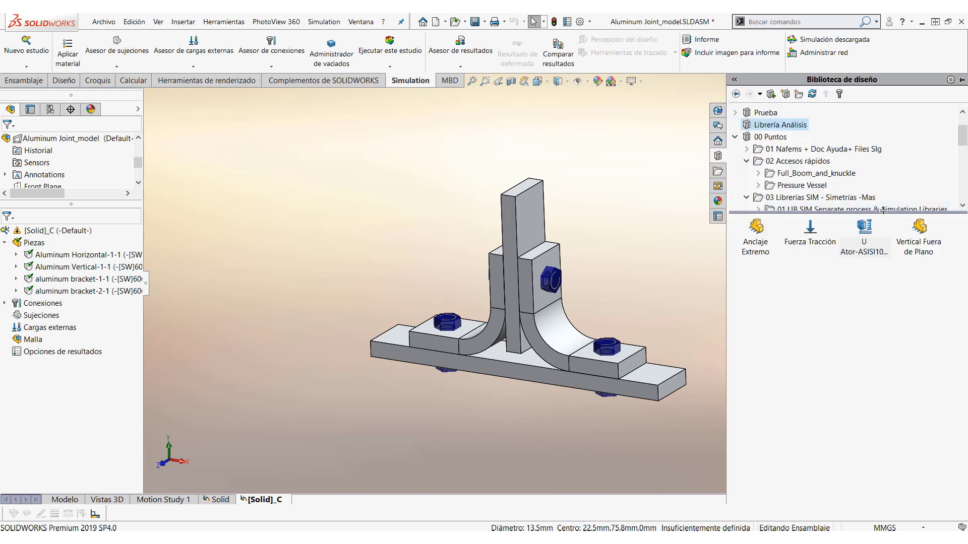
left_click_drag(756, 230, 674, 383)
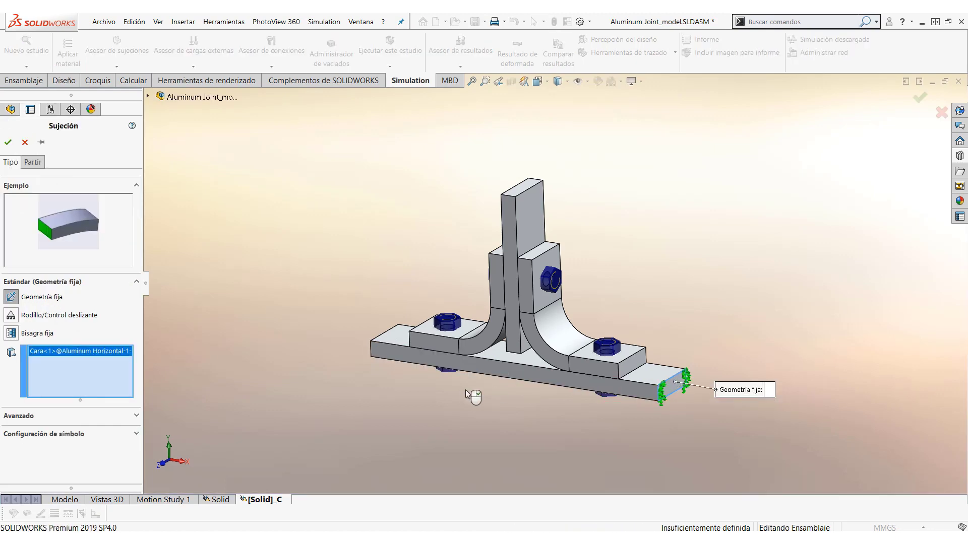
middle_click_drag(465, 389, 702, 302)
left_click(384, 345)
right_click(385, 345)
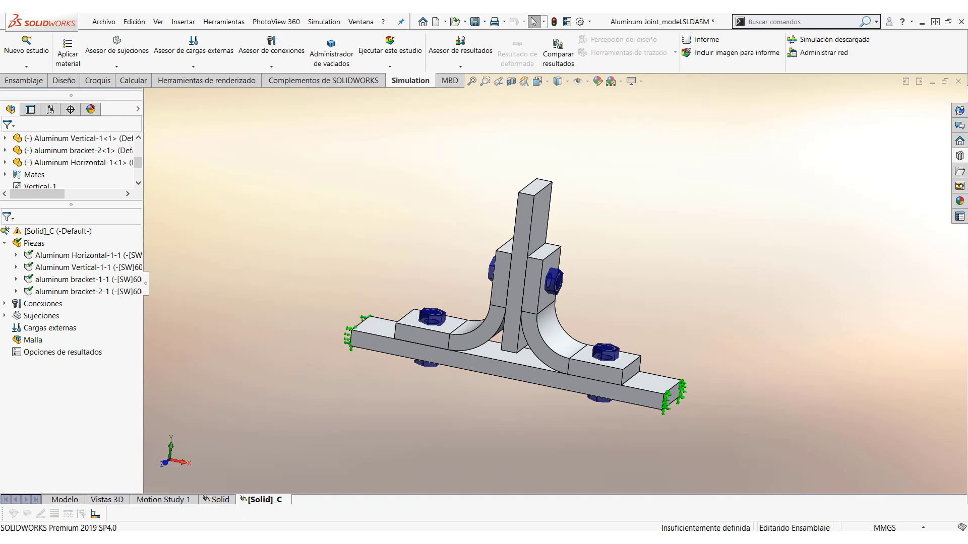
- Apply the Vertical Fuera de Plano library restraint to the vertical plate's short front top and bottom edges, using its long top edge as reference
left_click(956, 156)
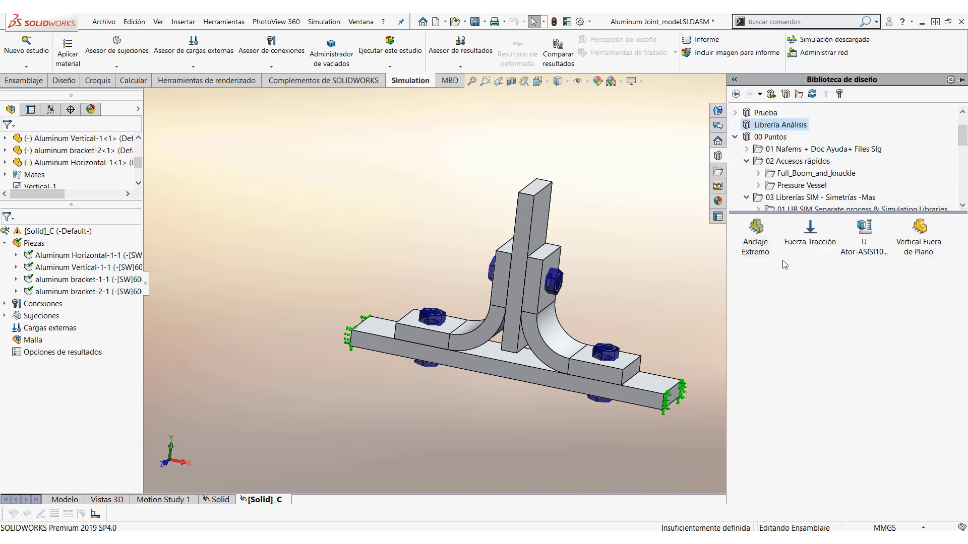
middle_click_drag(662, 269, 690, 267)
left_click_drag(905, 233, 629, 212)
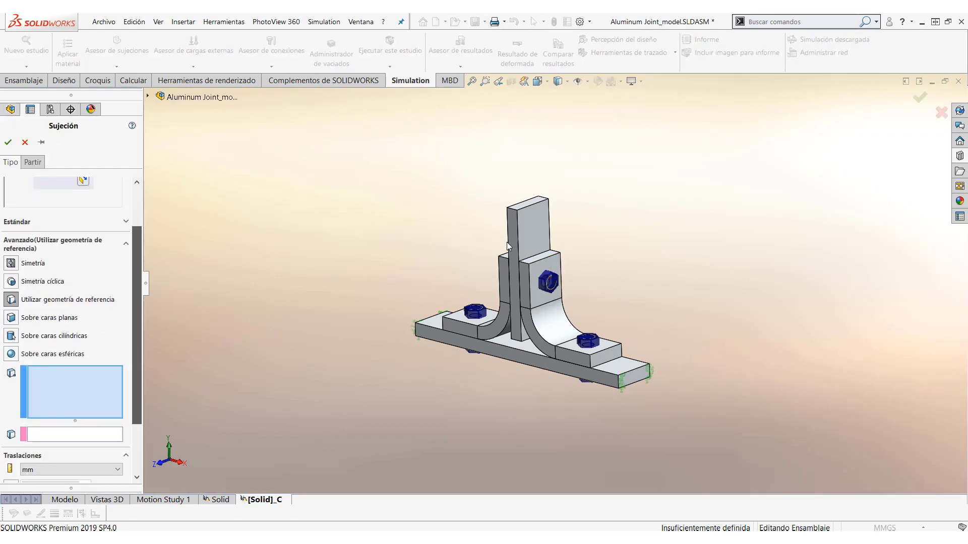
left_click(515, 209)
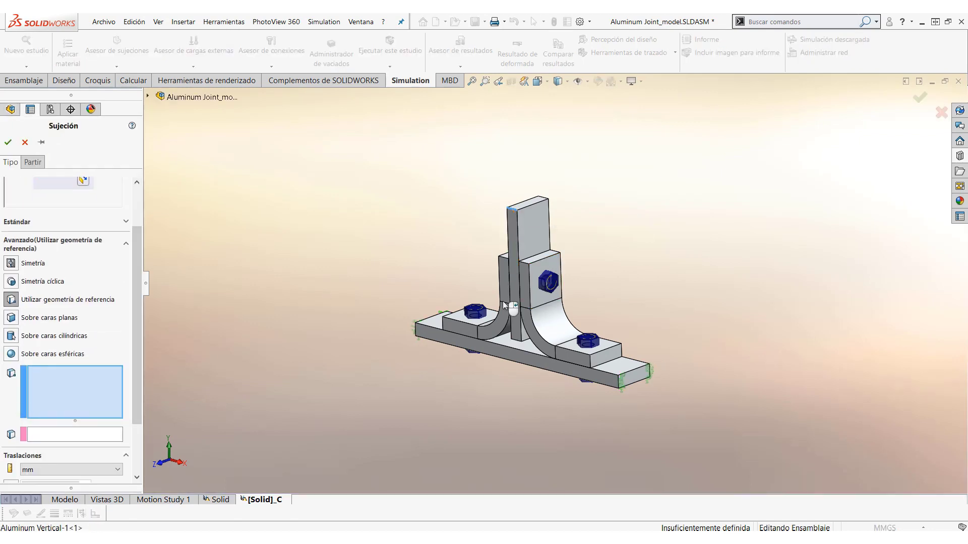
left_click(518, 343)
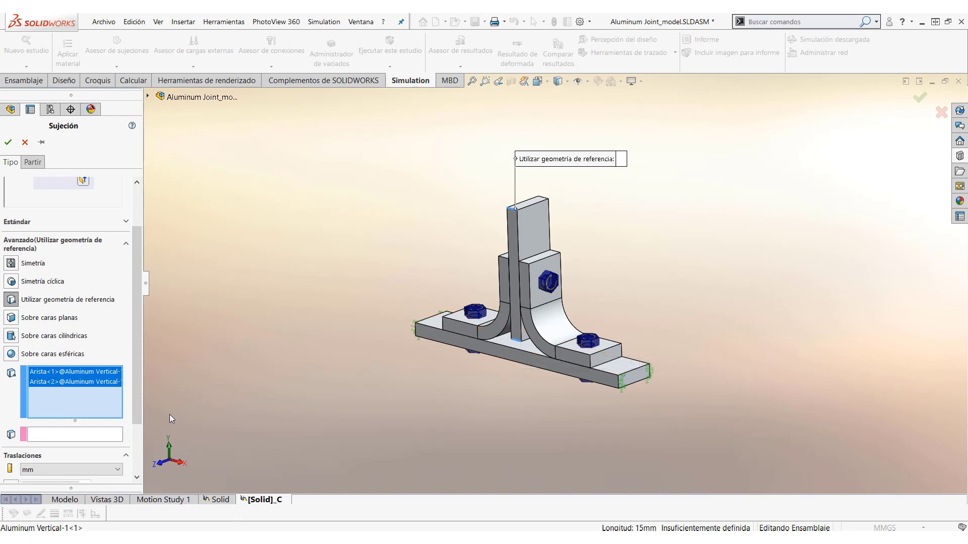
left_click(537, 207)
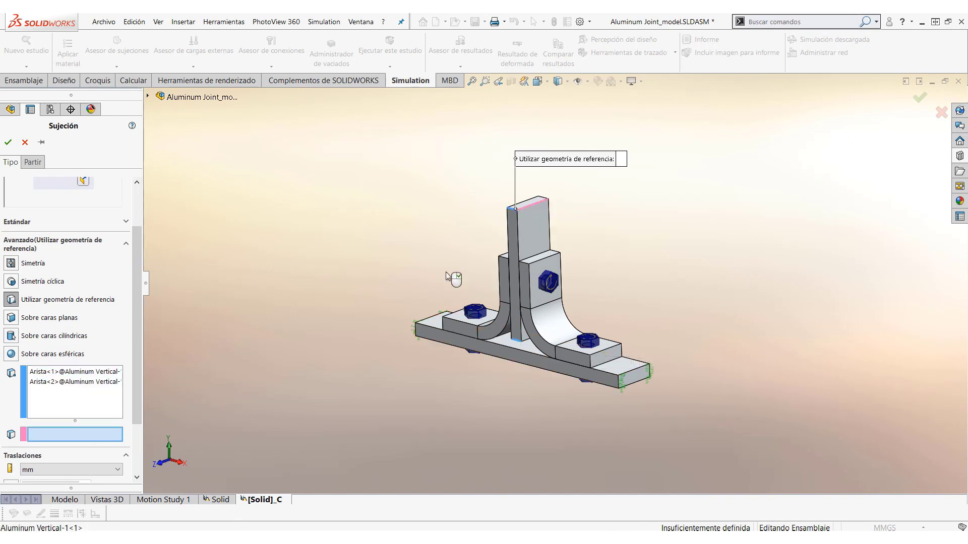
left_click_drag(141, 386, 140, 412)
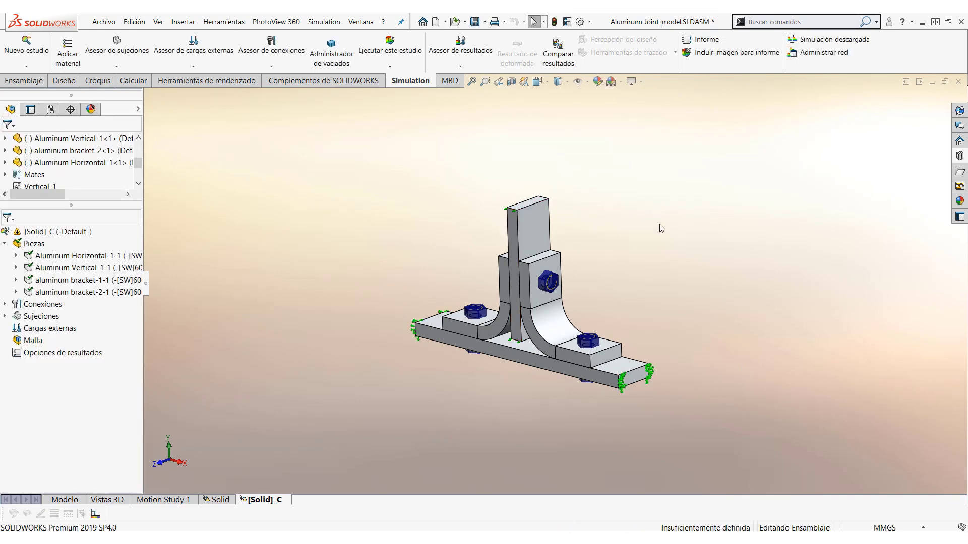
- Apply the Fuerza Tracción library load to the top face of the Aluminum Vertical plate and accept it
mouse_move(662, 229)
middle_mouse_down()
mouse_move(644, 207)
mouse_move(644, 231)
middle_mouse_up()
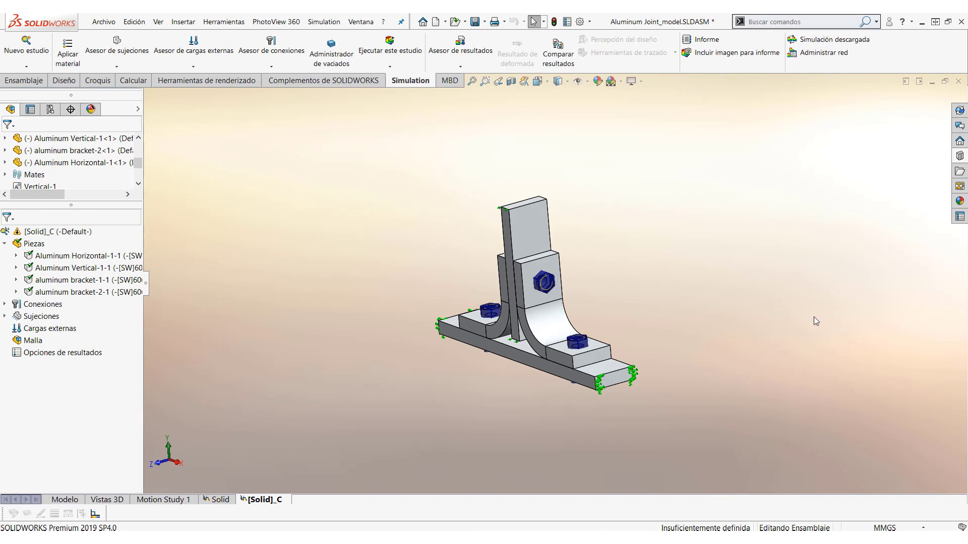
left_click(956, 157)
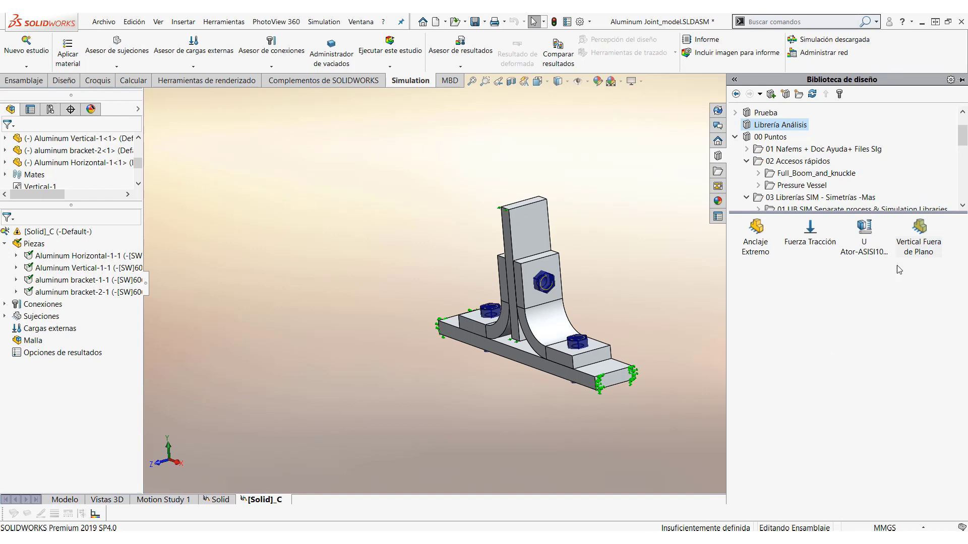
middle_click_drag(589, 283, 600, 275)
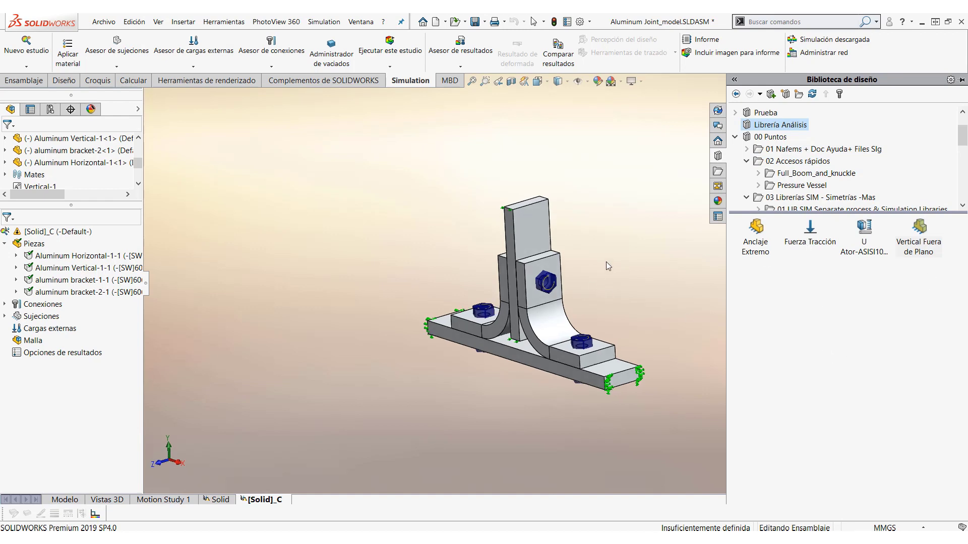
left_click(416, 251)
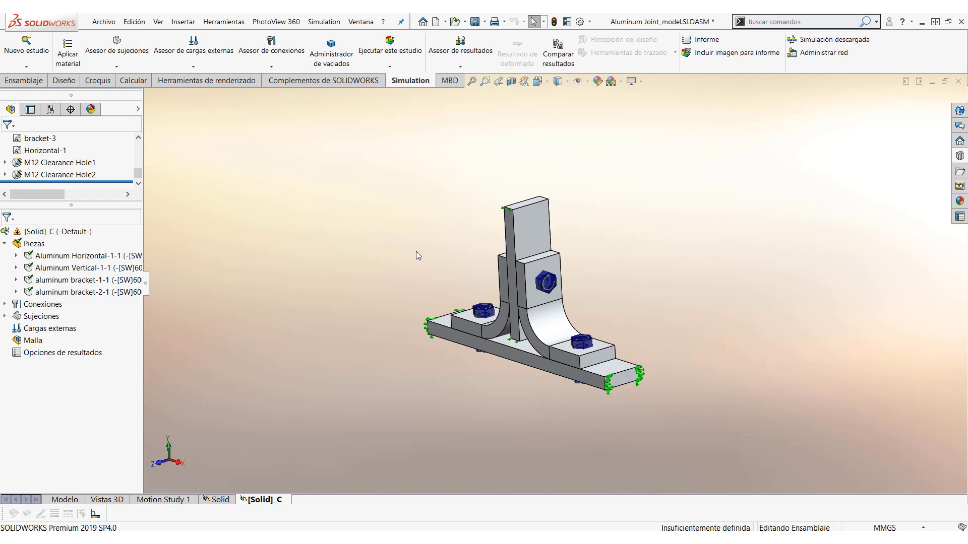
left_click(960, 156)
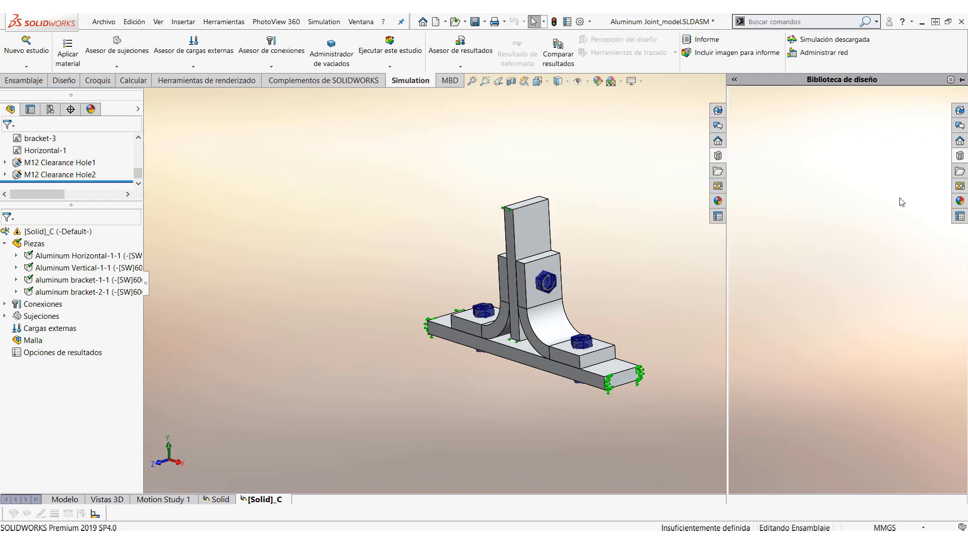
left_click_drag(818, 247, 515, 207)
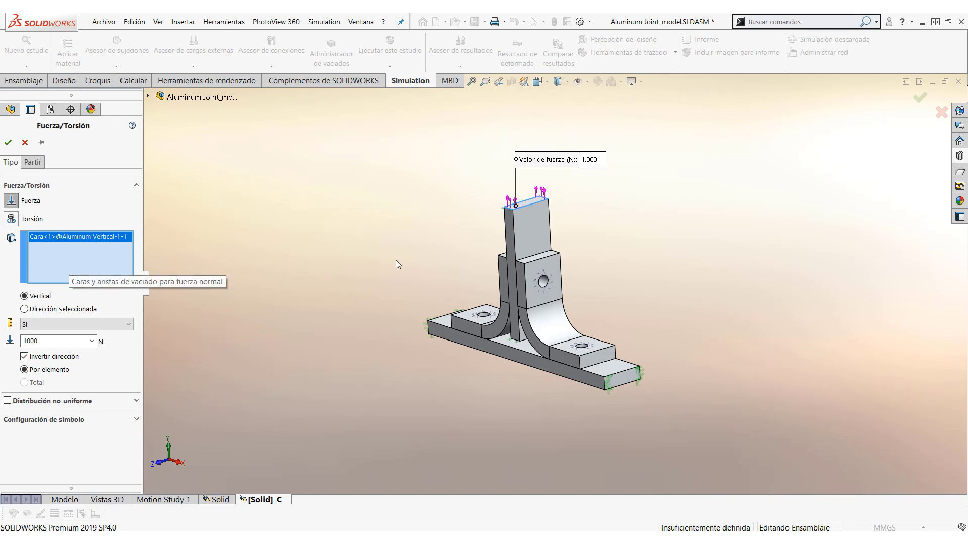
left_click(9, 145)
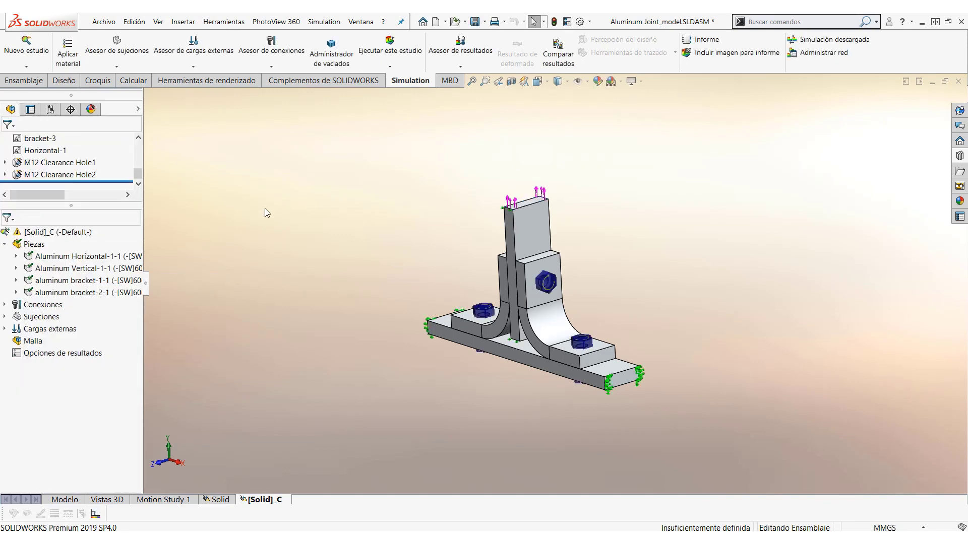
- Create a new static simulation study named Análisis estático 3 from the Solid study
left_click(225, 500)
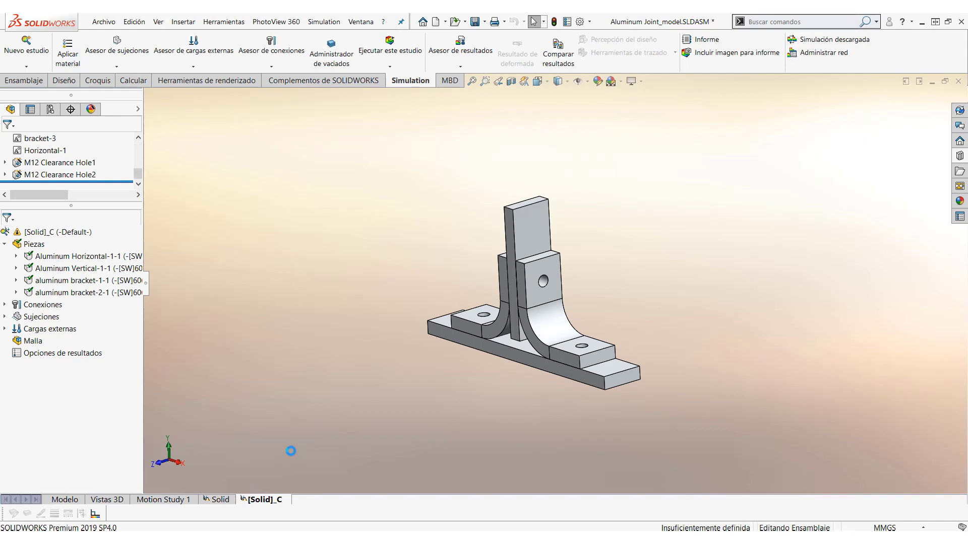
right_click(221, 501)
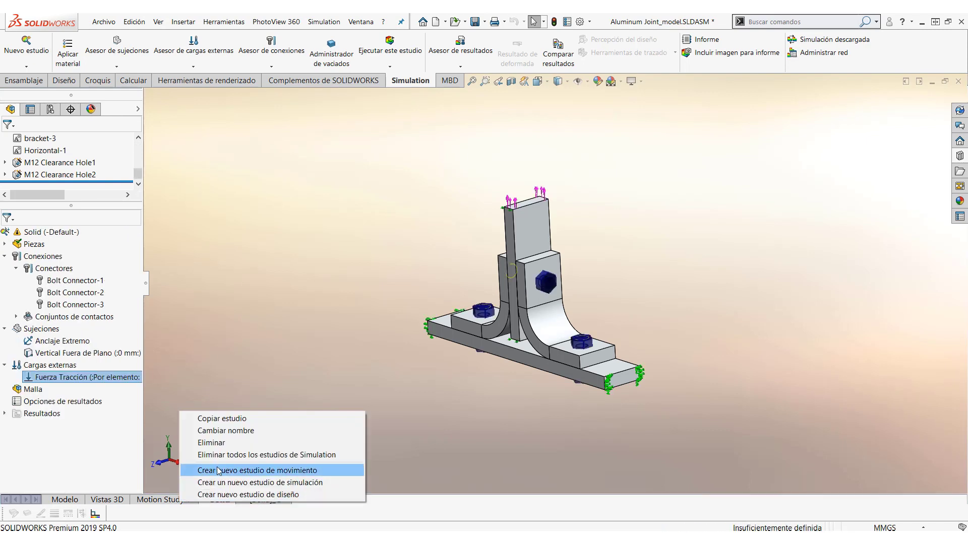
left_click(259, 484)
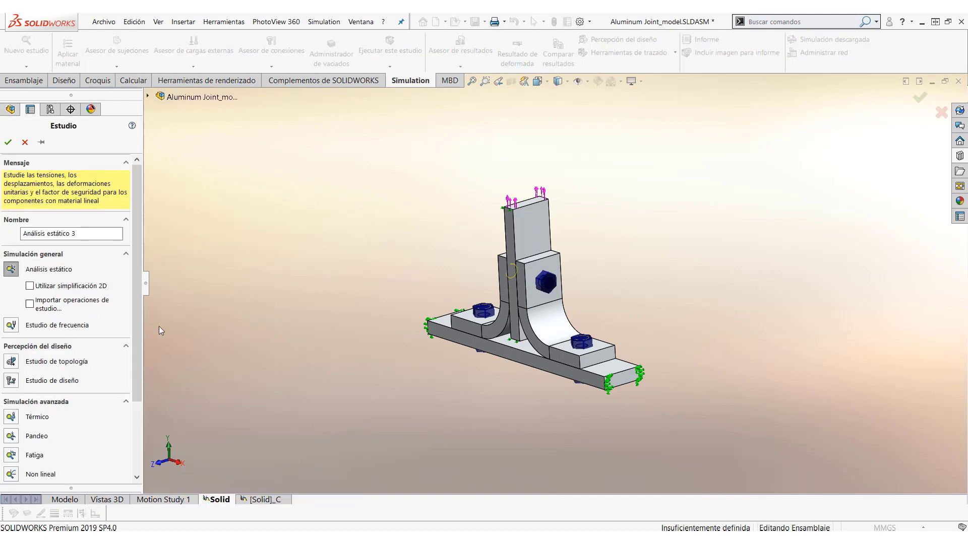
left_click(8, 142)
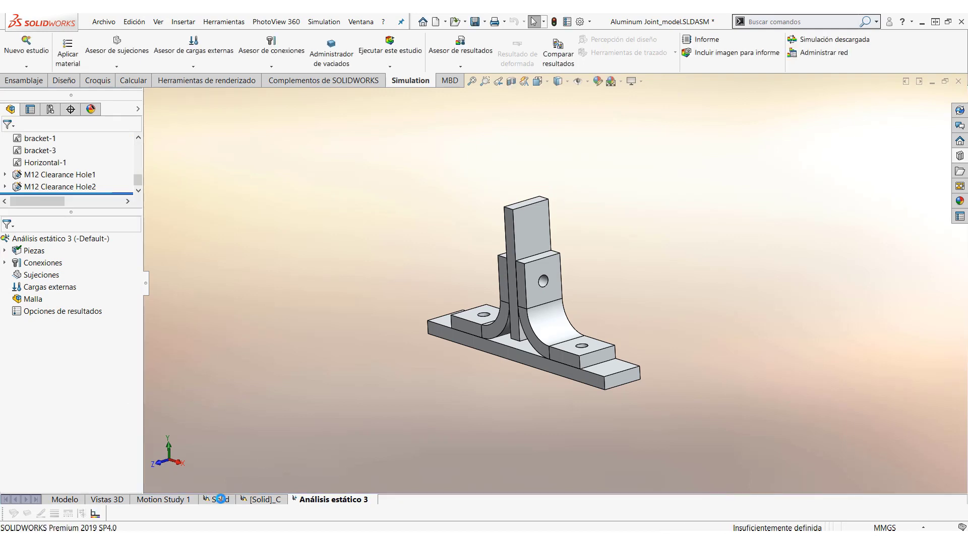
- Treat all four bodies in the Análisis estático 3 study as solids
left_click(220, 500)
left_click(316, 504)
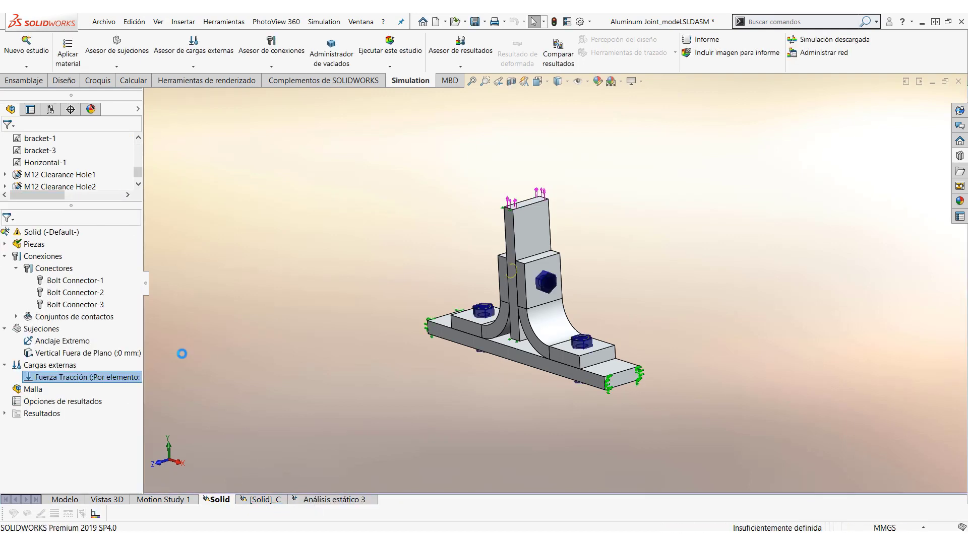
left_click(4, 249)
left_click(76, 262)
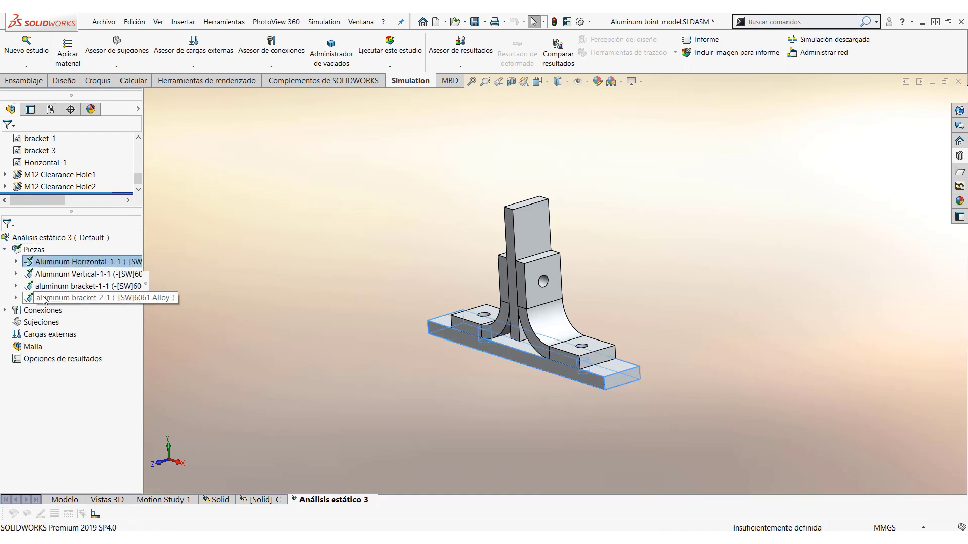
left_click(44, 299, "shift")
right_click(44, 299)
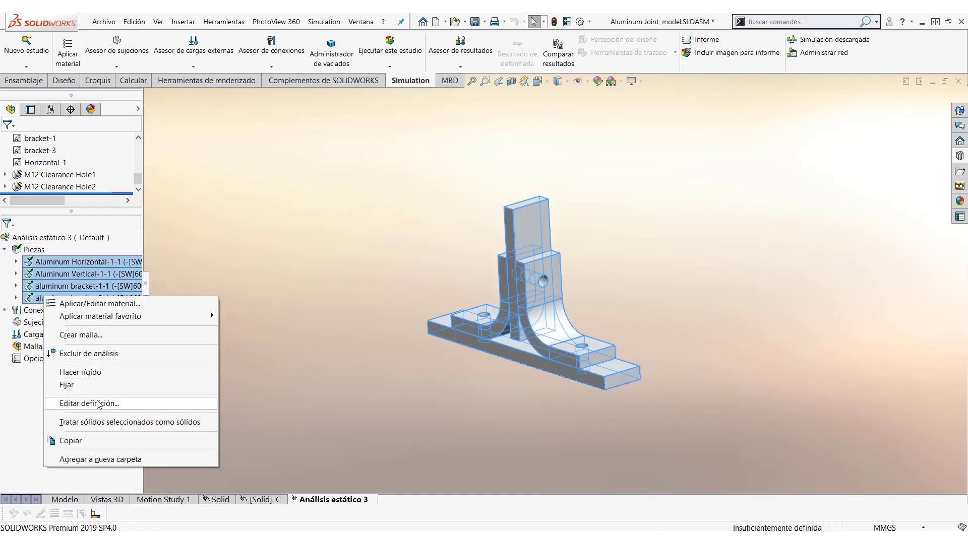
left_click(102, 421)
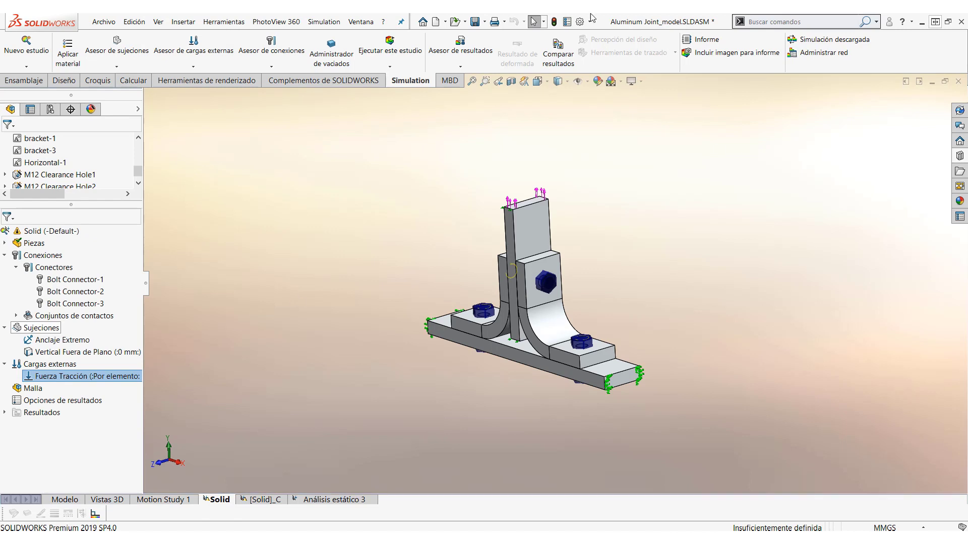
- Copy the Anclaje Extremo and Vertical Fuera de Plano restraints and the Conectores folder from the Solid study to Análisis estático 3
left_click_drag(54, 340, 333, 498)
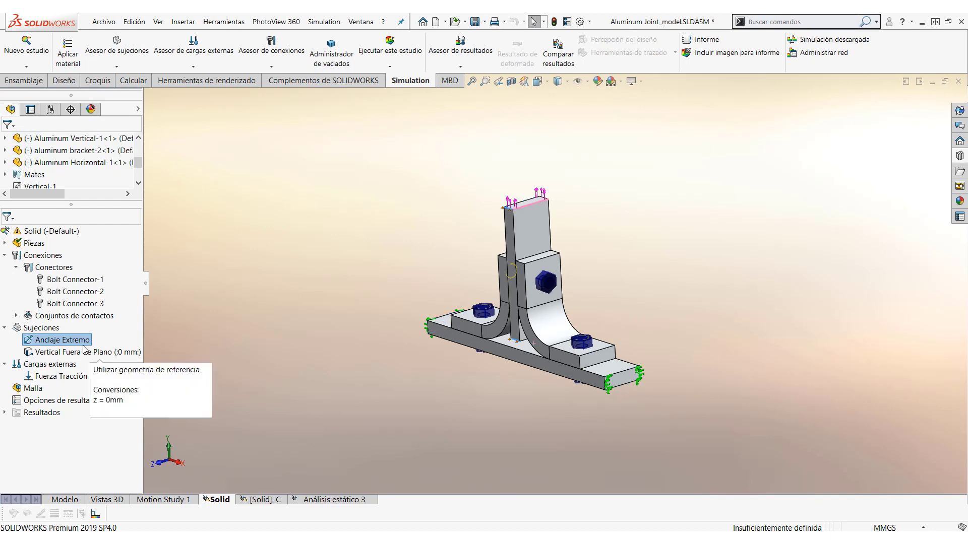
left_click_drag(53, 352, 306, 500)
left_click_drag(42, 268, 304, 499)
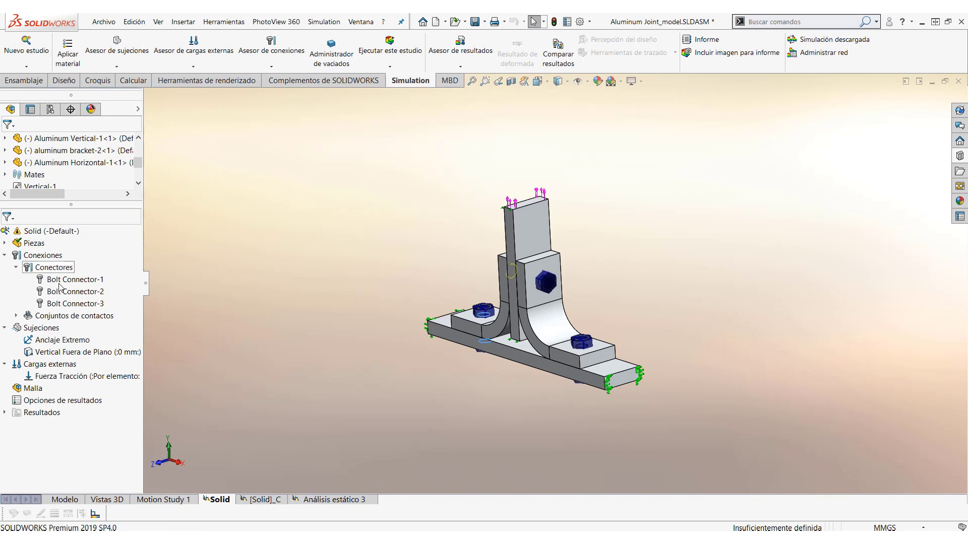
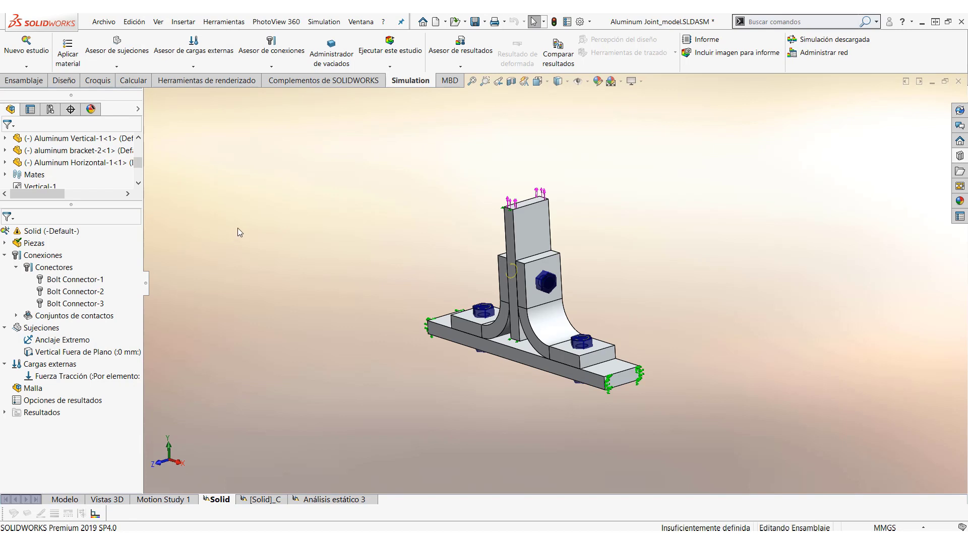
- Switch to the open _10000224.SLDASM assembly and show its Sim2 study from the start of the study tree
key("ctrl+Tab")
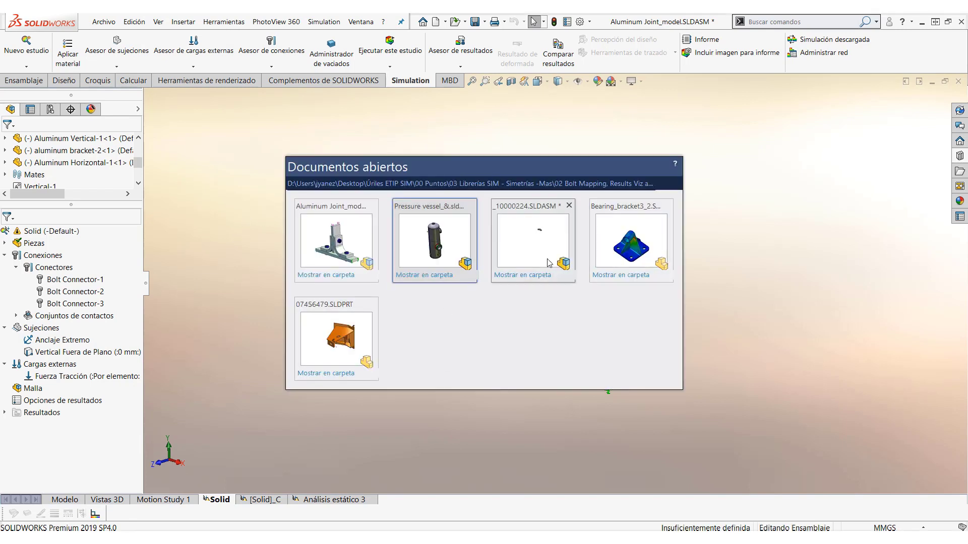
left_click(496, 258)
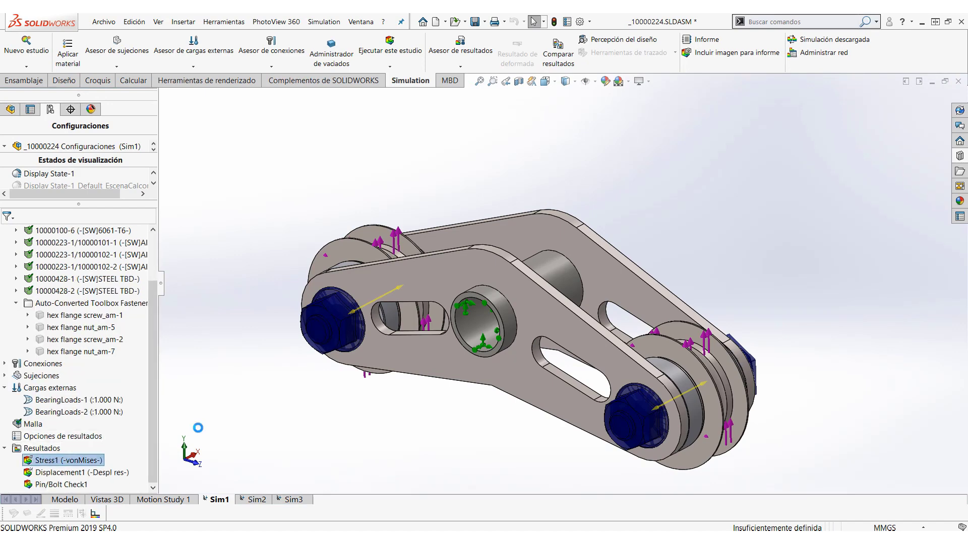
left_click(245, 499)
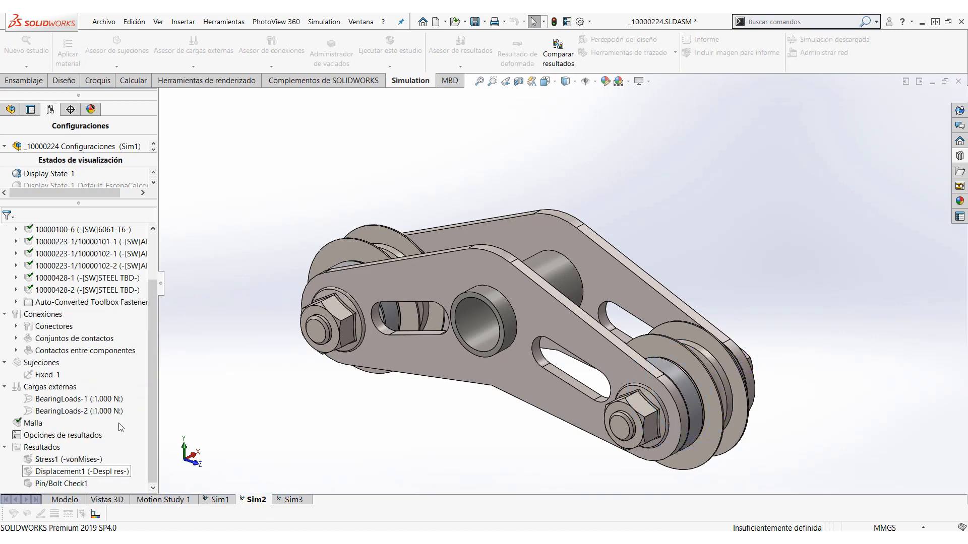
scroll(105, 334, "up", 1)
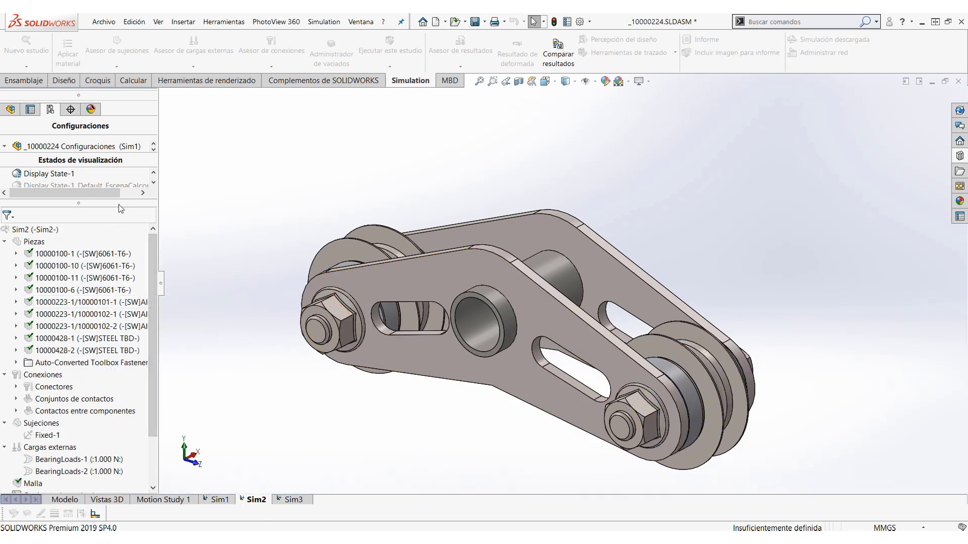
- Activate the Sim2 configuration of the _10000224 assembly and hide the simulation symbols in the graphics area
left_click_drag(113, 208, 112, 313)
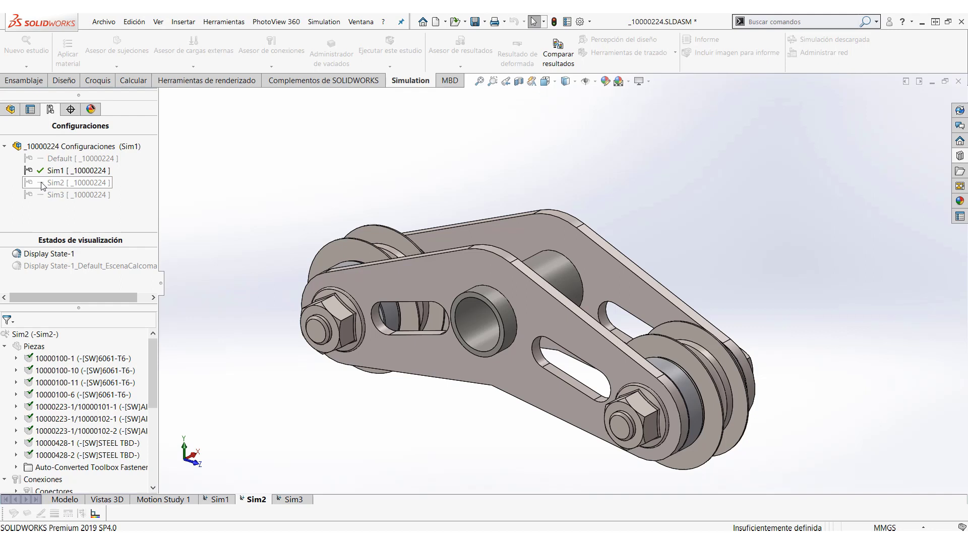
right_click(70, 371)
left_click(151, 379)
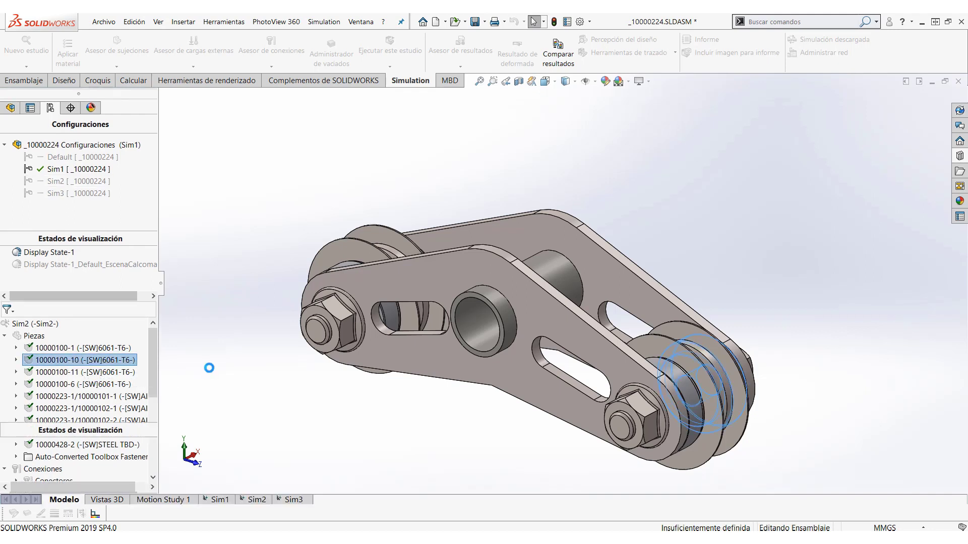
scroll(520, 146, "up", 2)
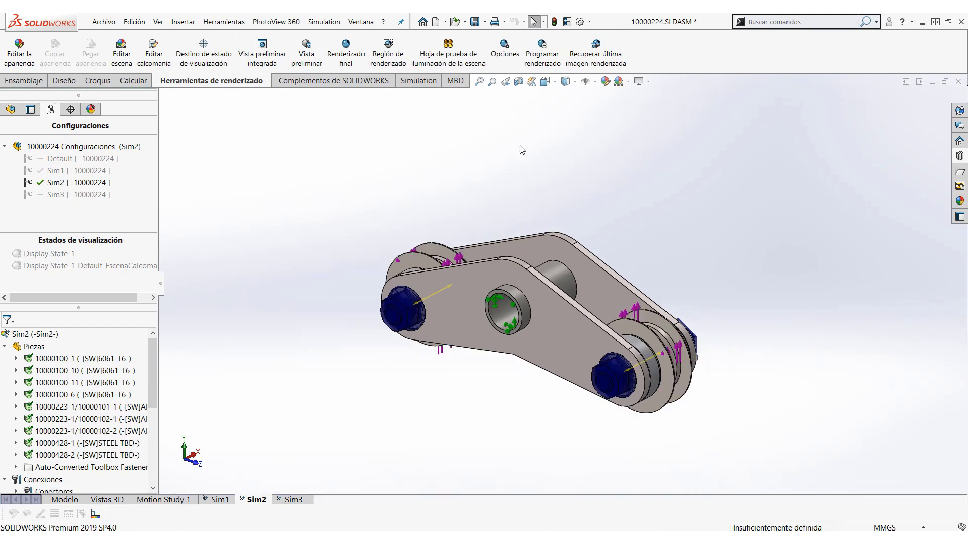
left_click(595, 82)
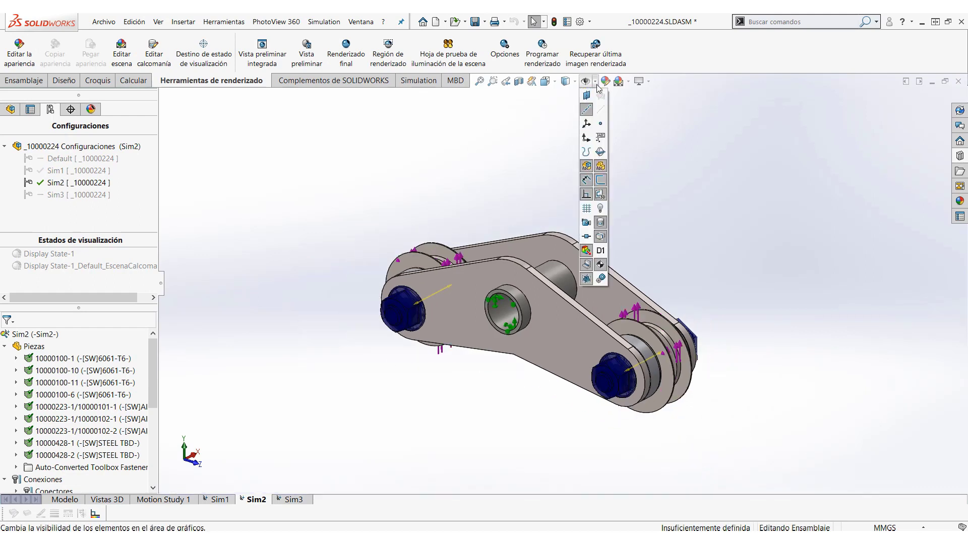
left_click(586, 251)
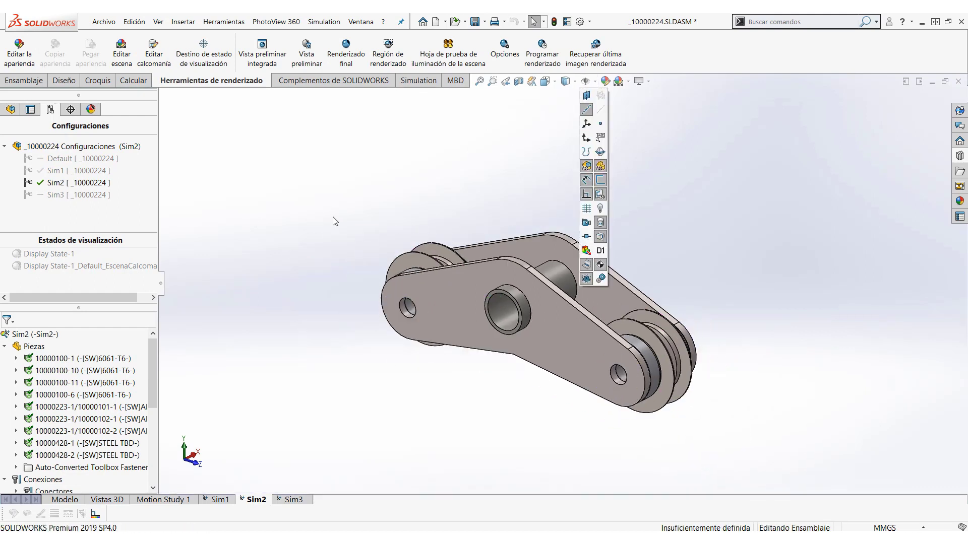
- Set up a results comparison for all studies in all configurations, including only the Stress1 von Mises plots of Sim1, Sim2 and Sim3
left_click(417, 81)
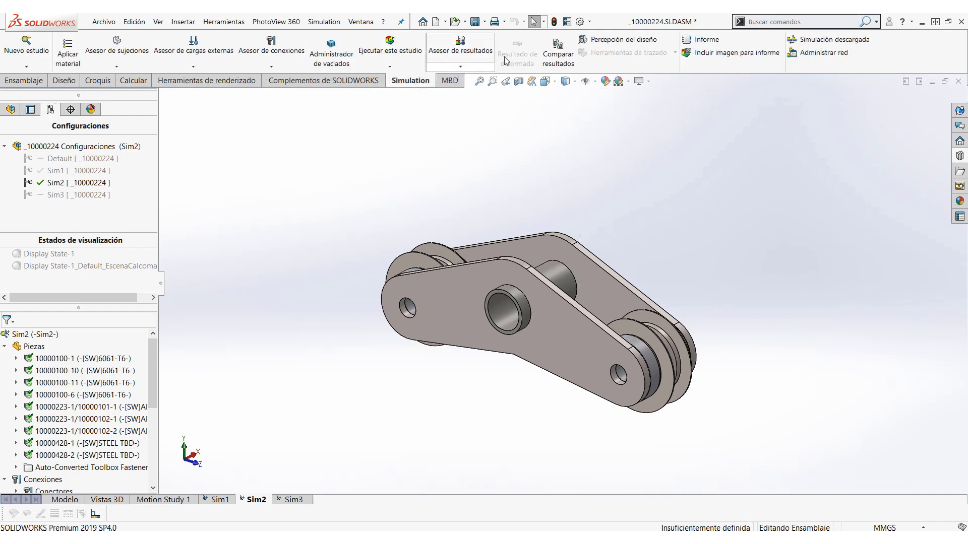
left_click(567, 54)
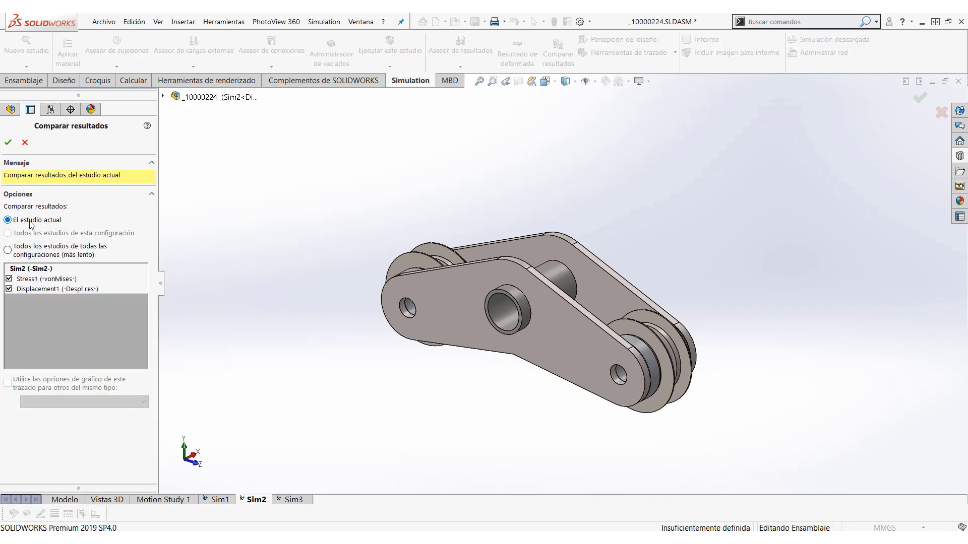
left_click(30, 255)
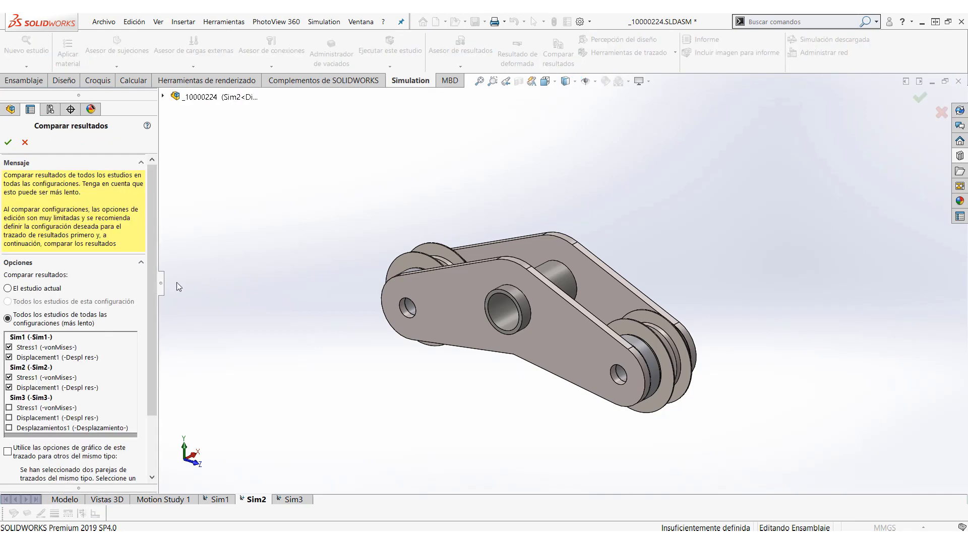
left_click_drag(152, 240, 145, 306)
left_click(9, 283)
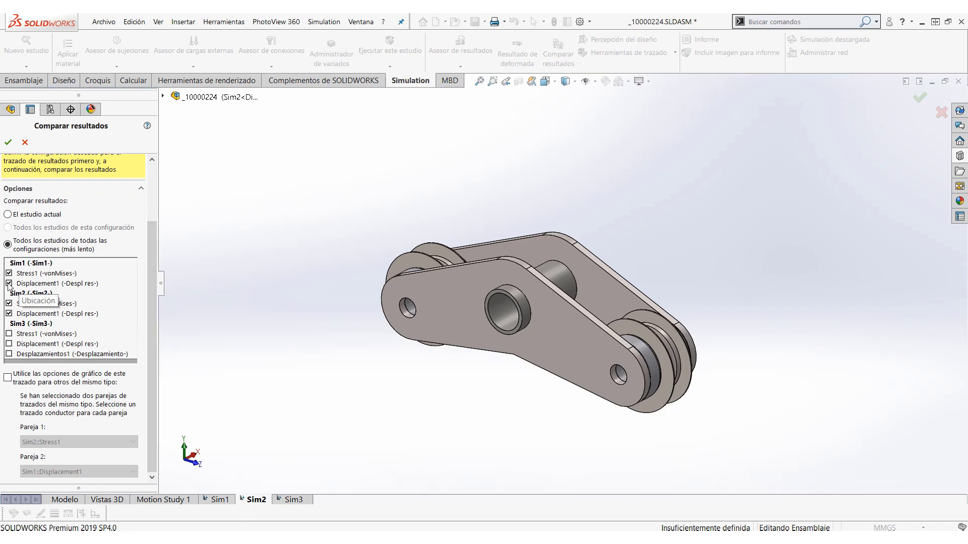
left_click(10, 387)
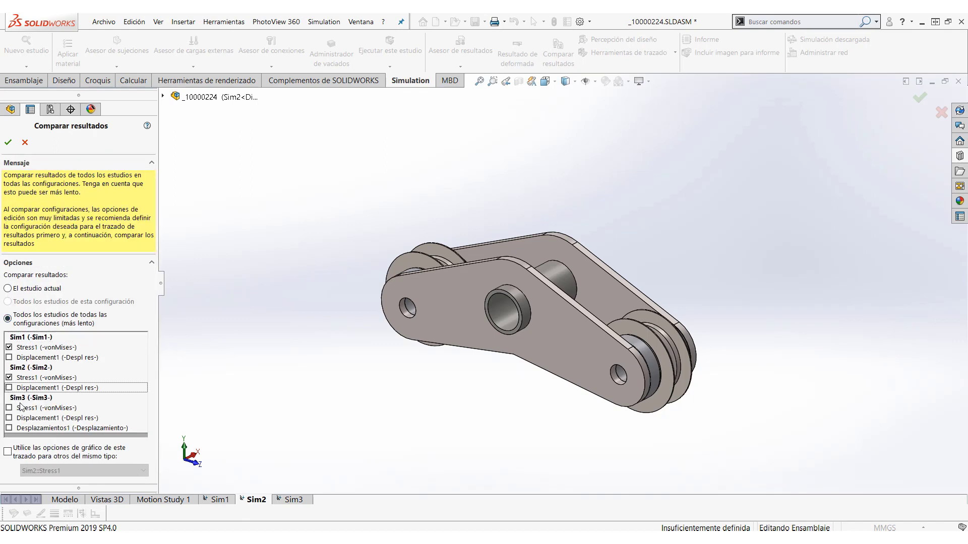
left_click(9, 408)
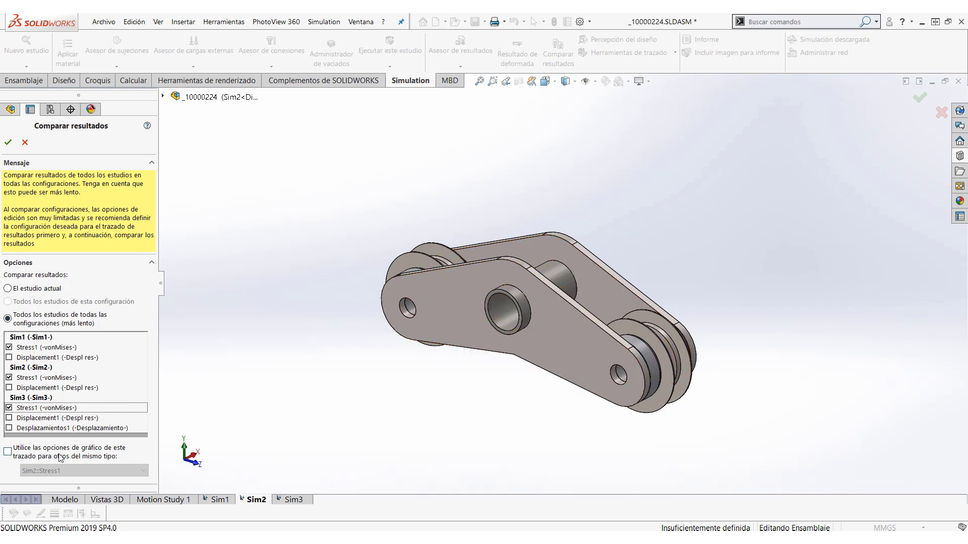
- Run the comparison, examine the synchronized stress plots from another angle and exit the comparison
left_click(8, 142)
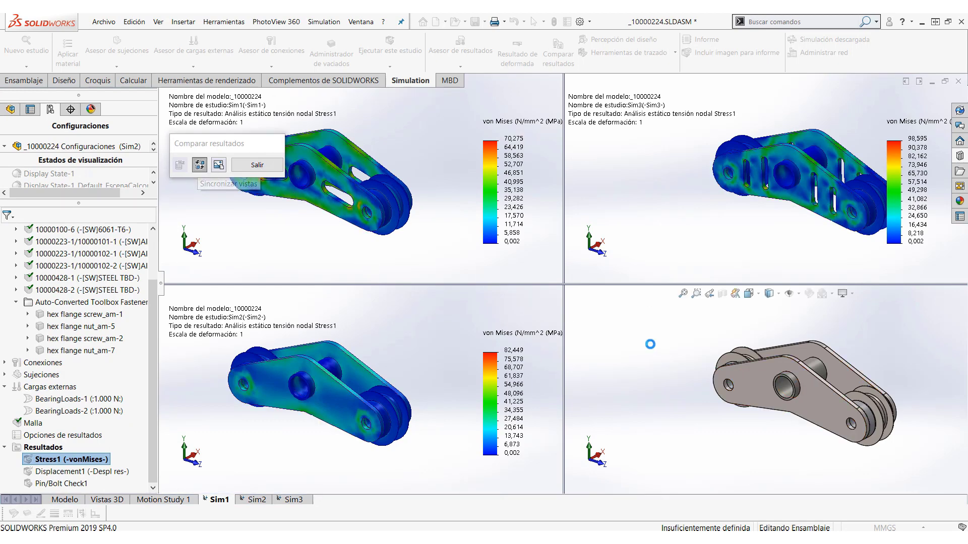
middle_click_drag(650, 349, 695, 342)
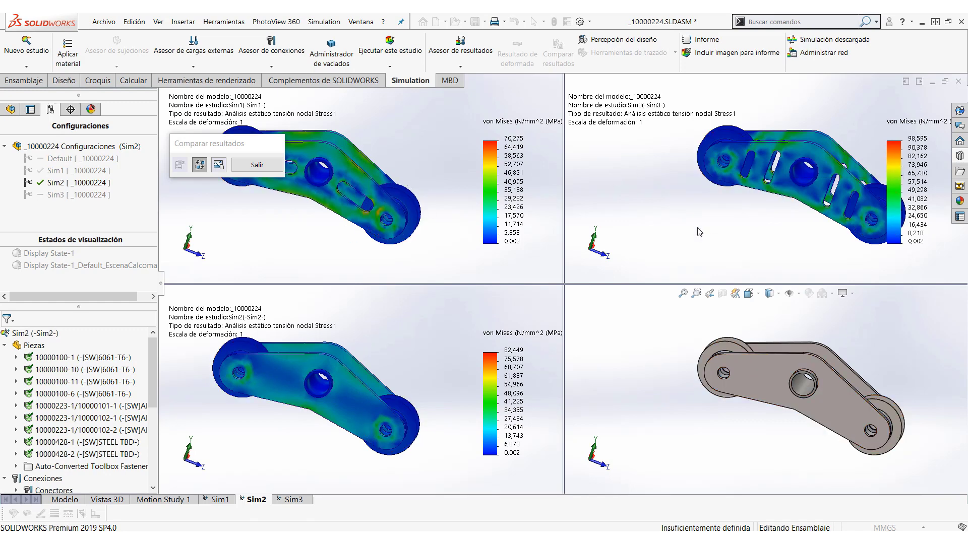
left_click(257, 165)
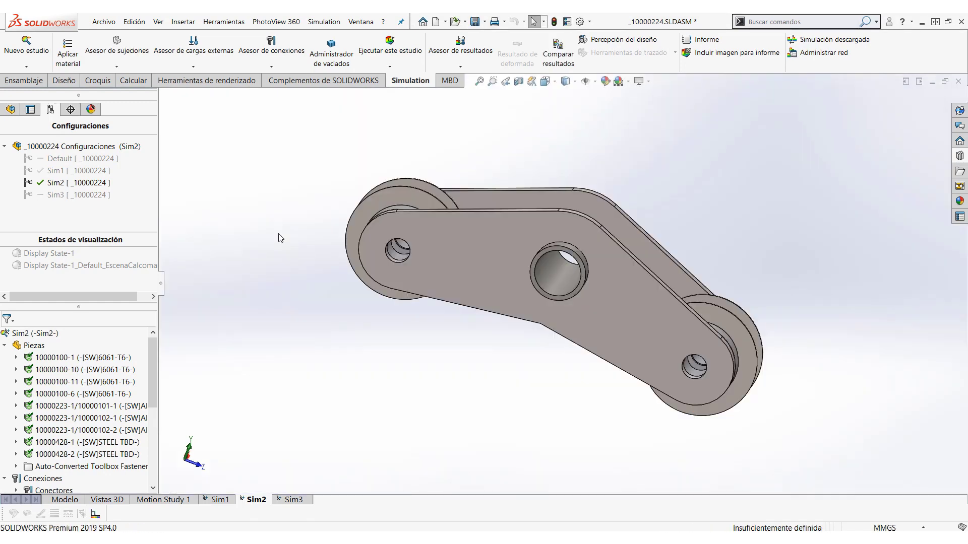
- Switch to the Pressure vessel_& assembly and open its completed study to review the parts in the study tree
key("ctrl+Tab")
left_click(552, 238)
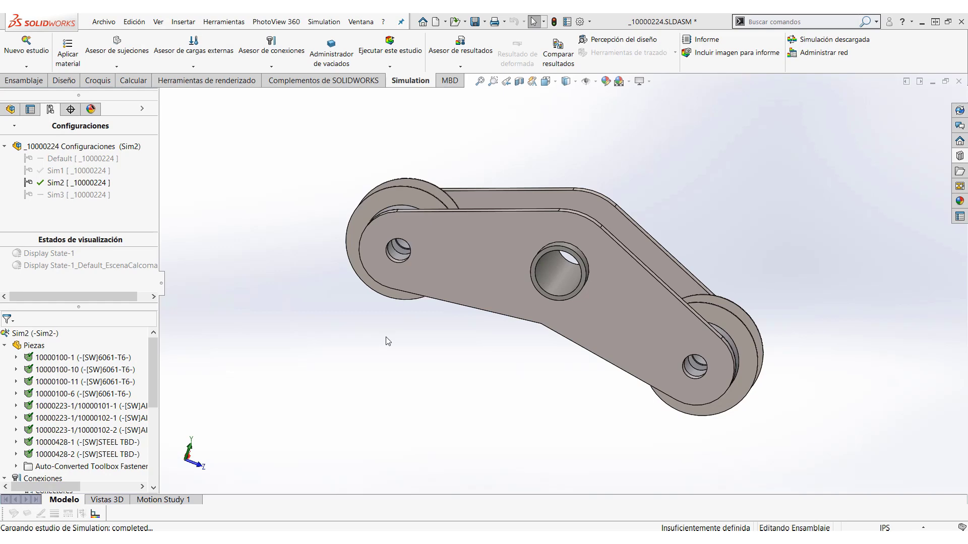
key("ctrl+Tab")
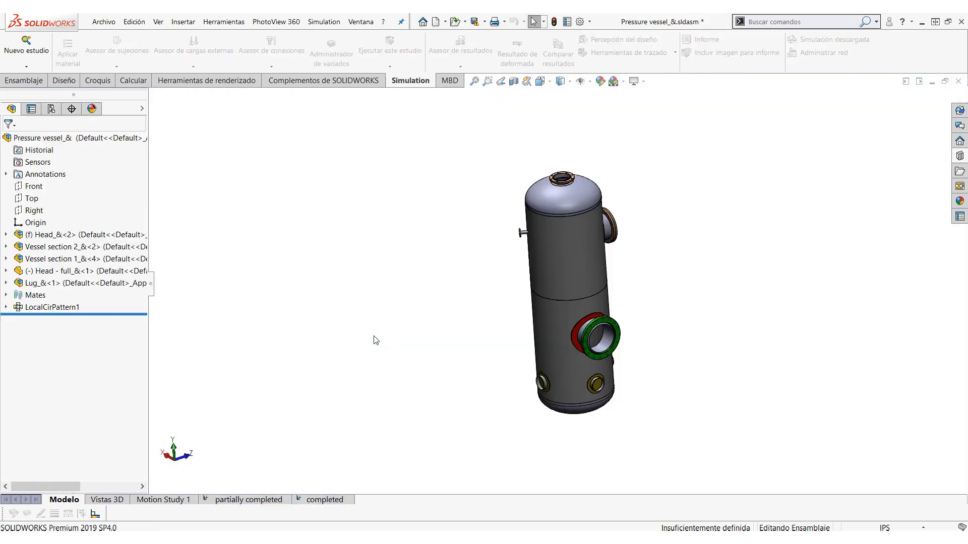
left_click(314, 500)
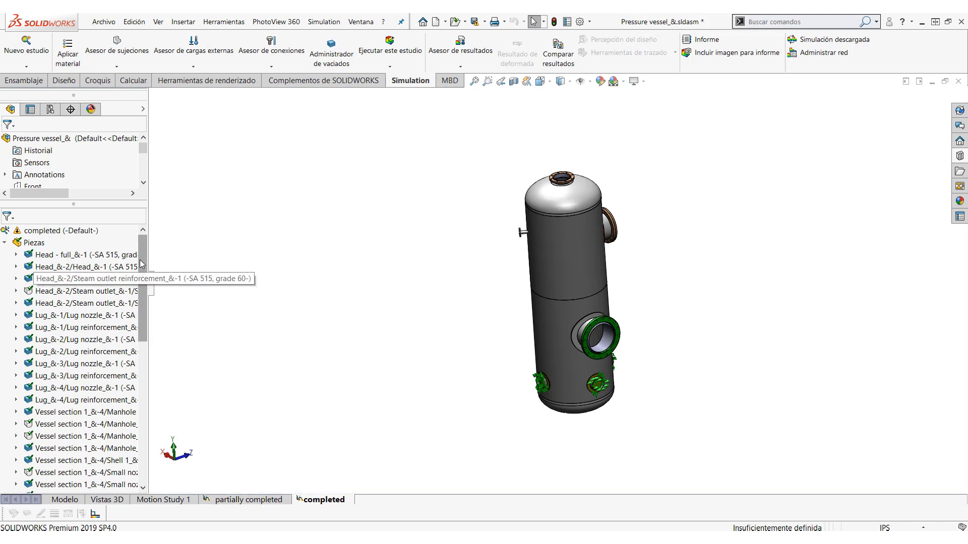
scroll(126, 348, "down", 6)
left_click_drag(154, 350, 168, 233)
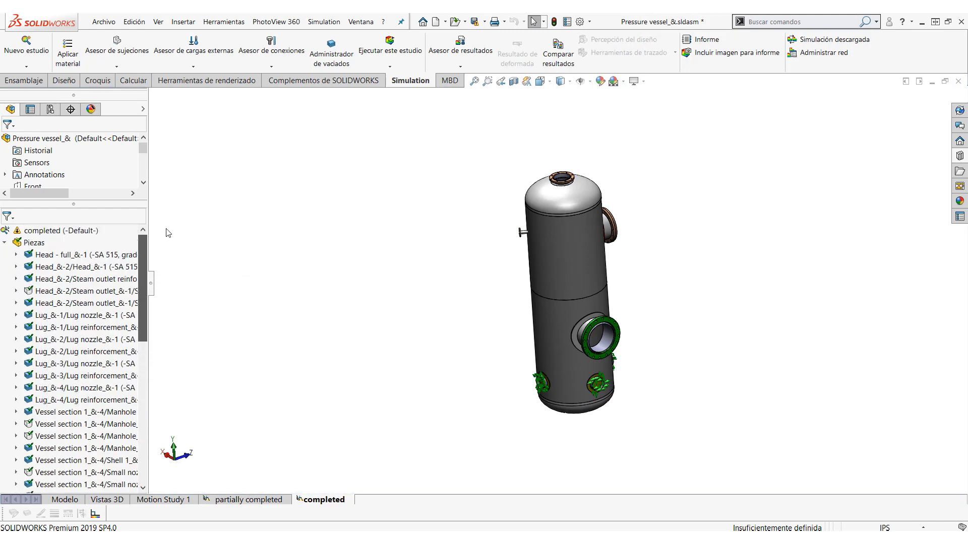
- Try filtering the trees of the completed and partially completed studies for "cabeza"
left_click(40, 218)
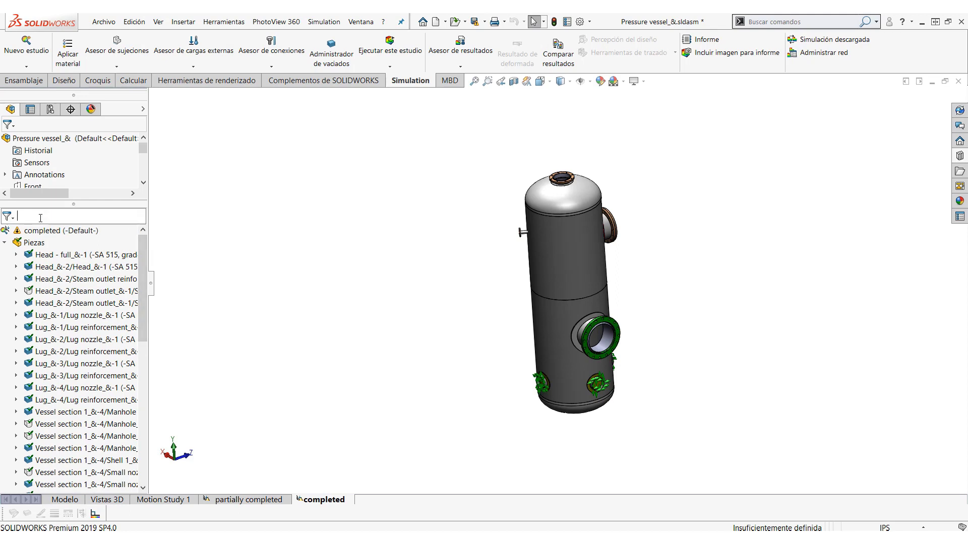
type("cabr")
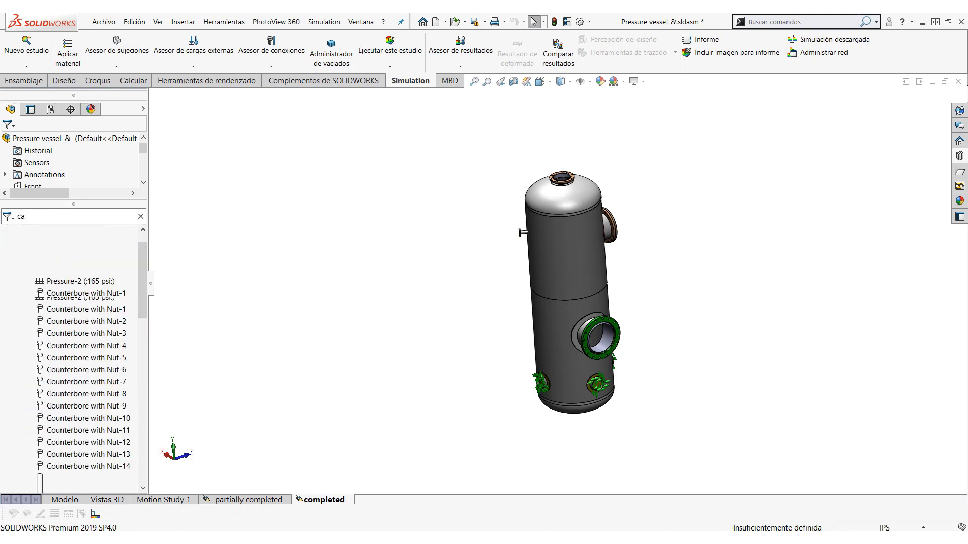
key("BackSpace")
type("e")
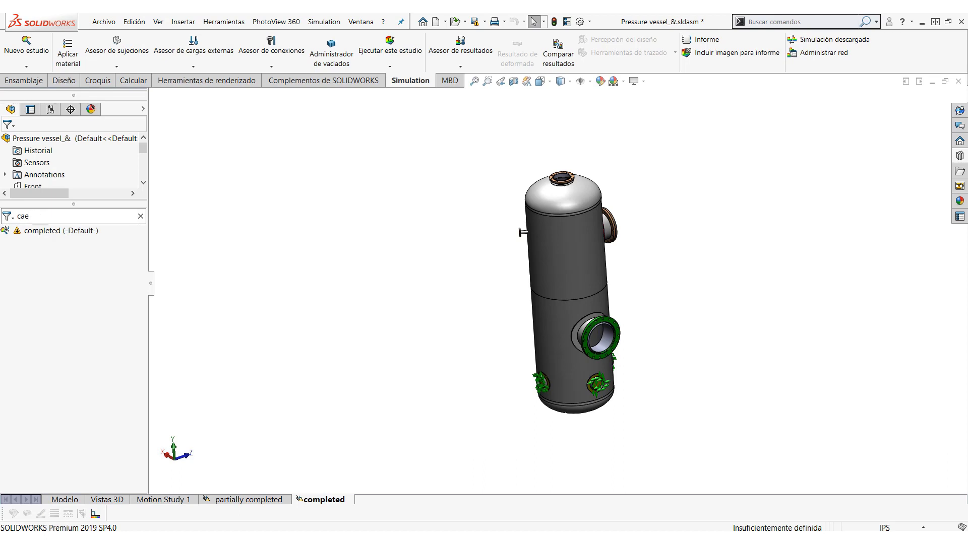
type("aza")
key("BackSpace")
key("BackSpace")
key("BackSpace")
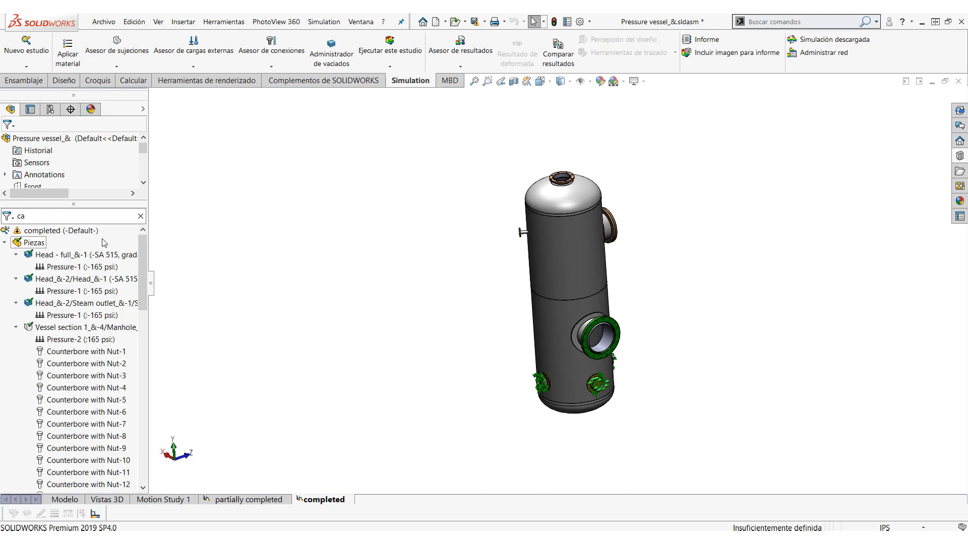
type("beza")
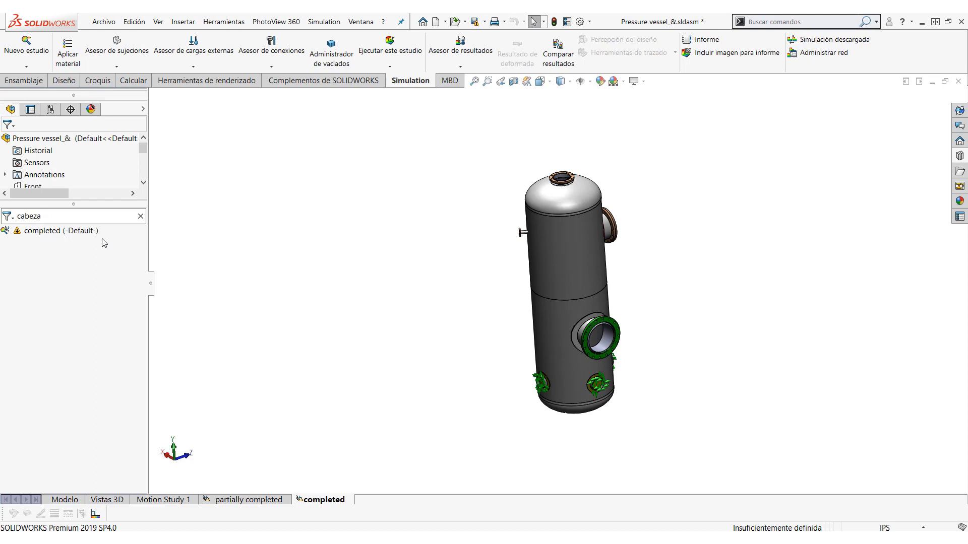
left_click(141, 216)
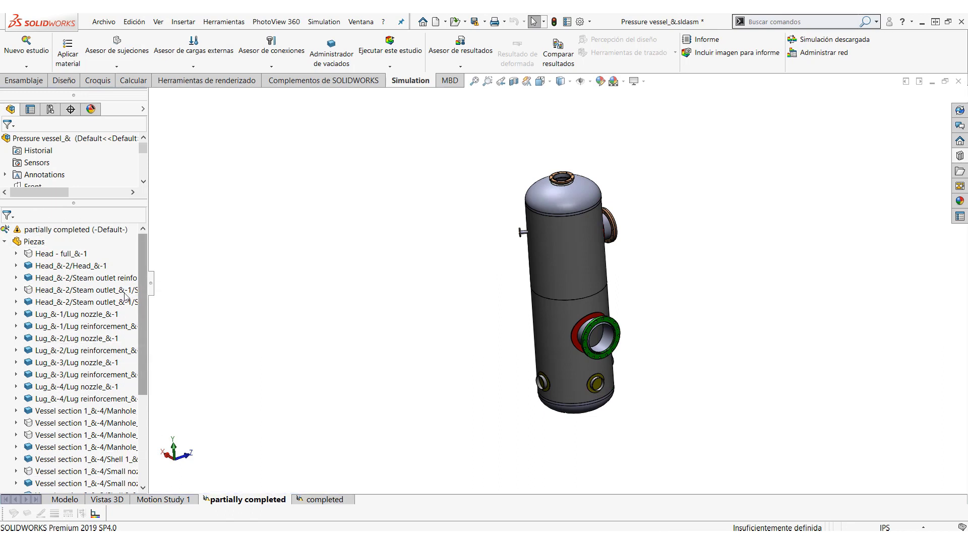
left_click(60, 216)
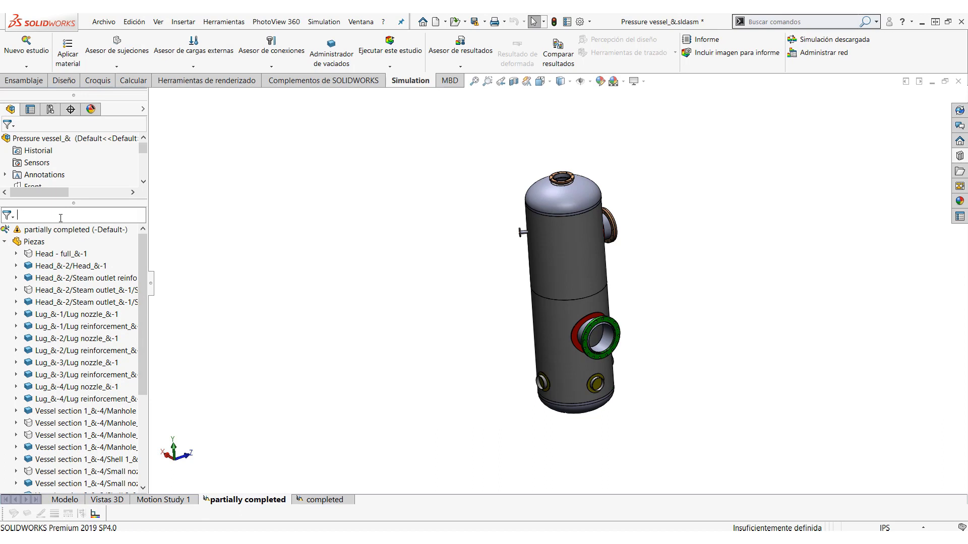
type("cabeza")
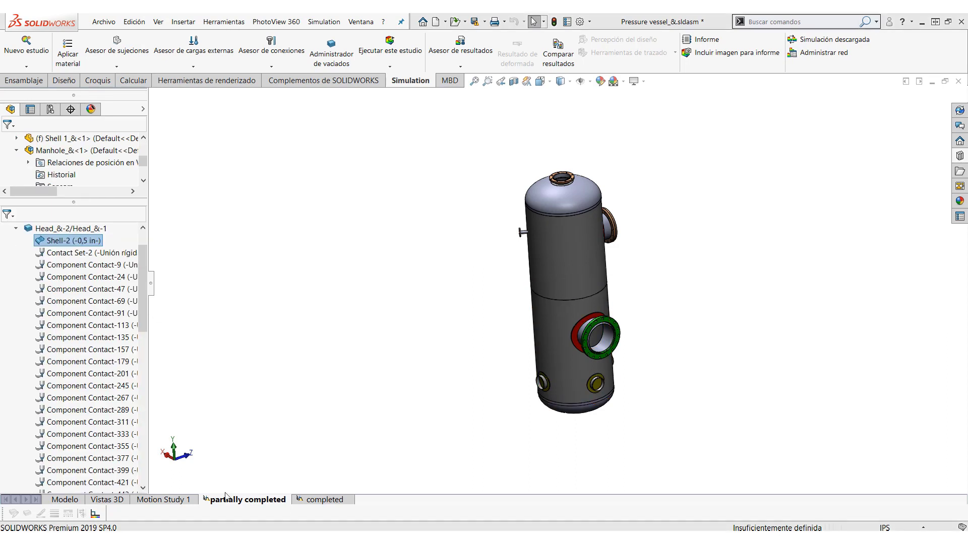
- Return to the completed study, filter its tree for "cabeza" and expand the Head_&-2/Head_&-1 part
left_click(310, 499)
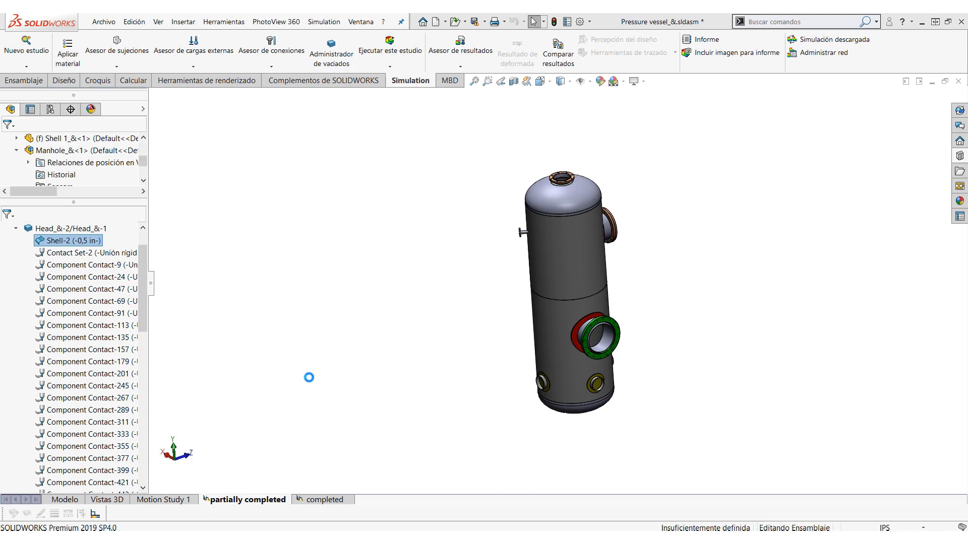
left_click(31, 213)
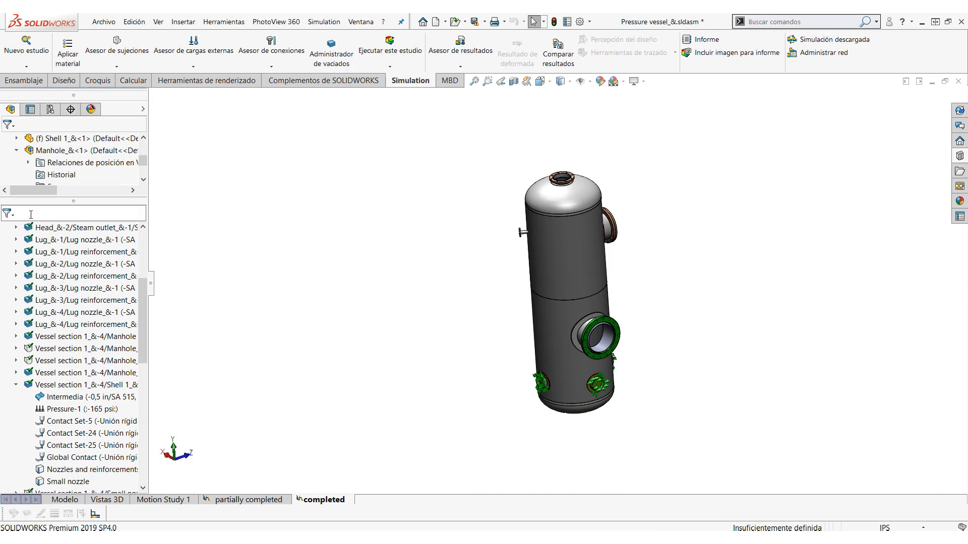
right_click(95, 213)
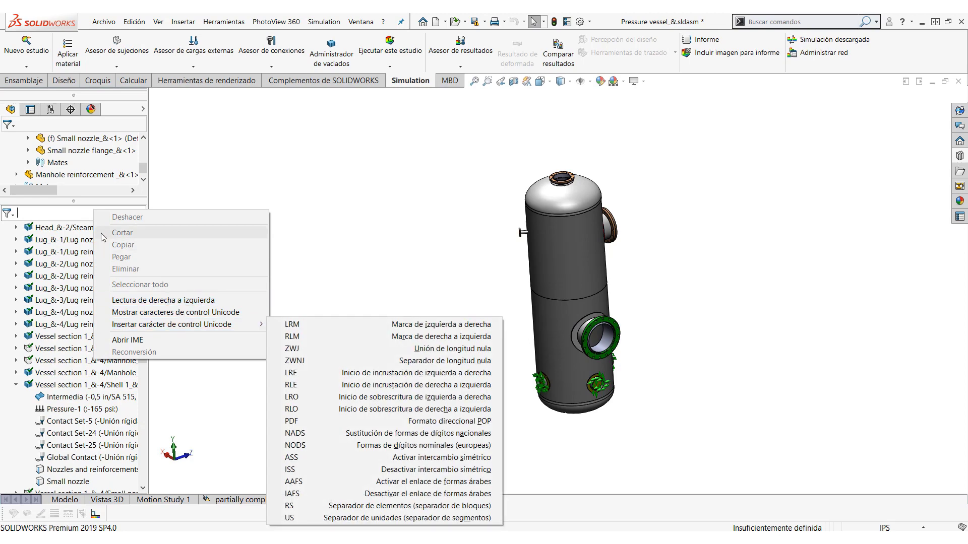
left_click(71, 210)
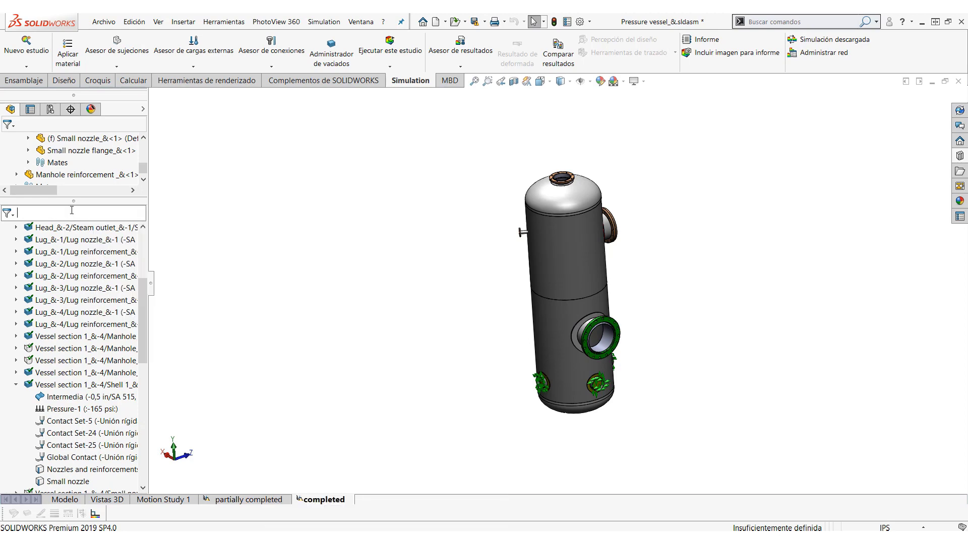
type("cabeza")
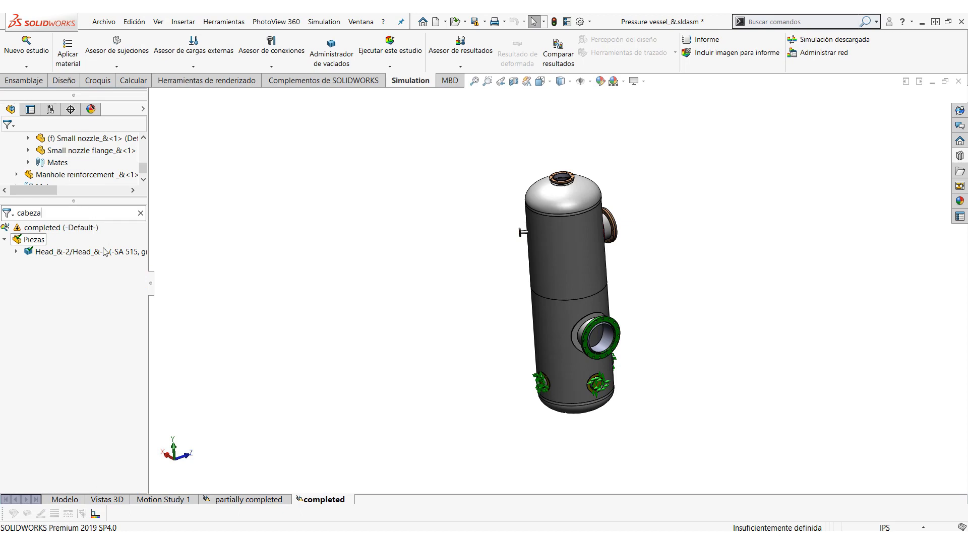
left_click(16, 251)
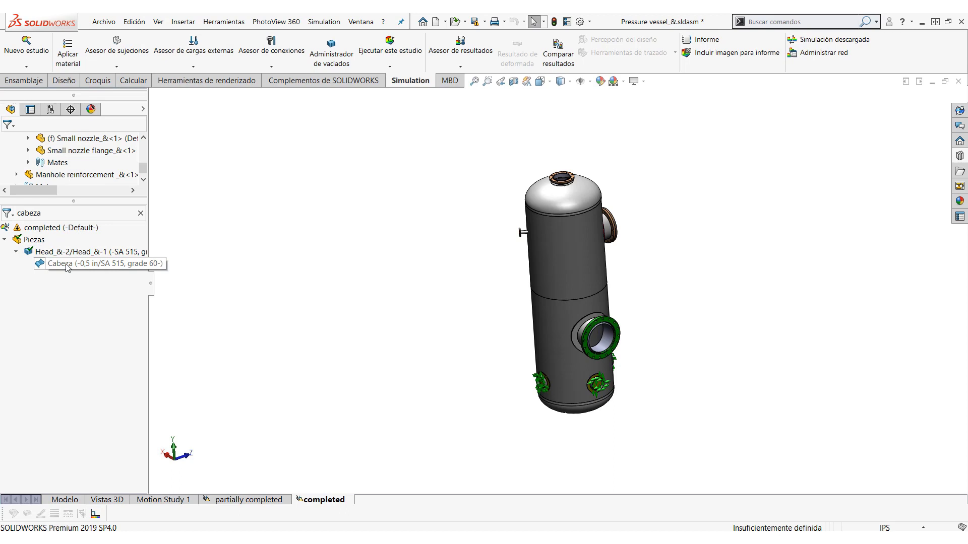
- Apply the "cabeza" filter to the graphics area as well and inspect the isolated vessel head
left_click(13, 217)
mouse_move(36, 226)
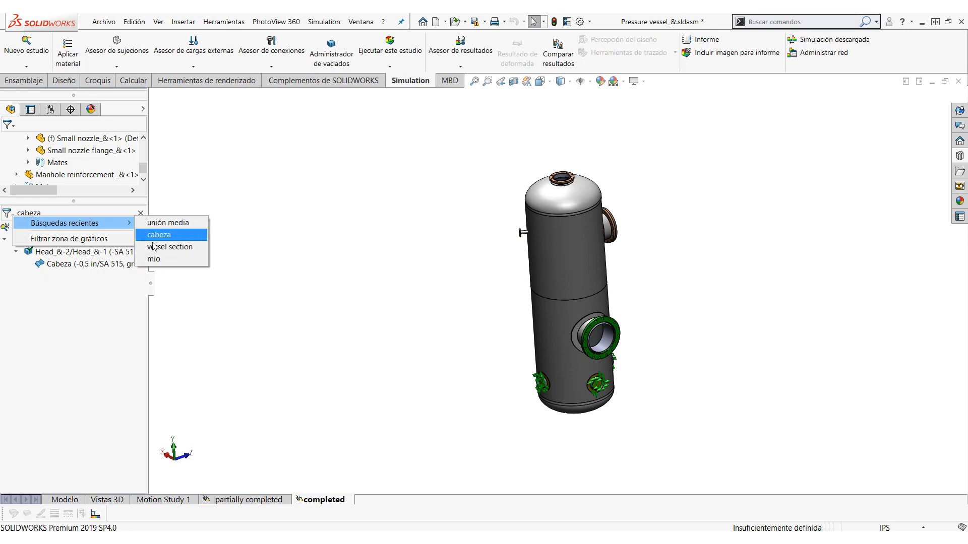
left_click(93, 240)
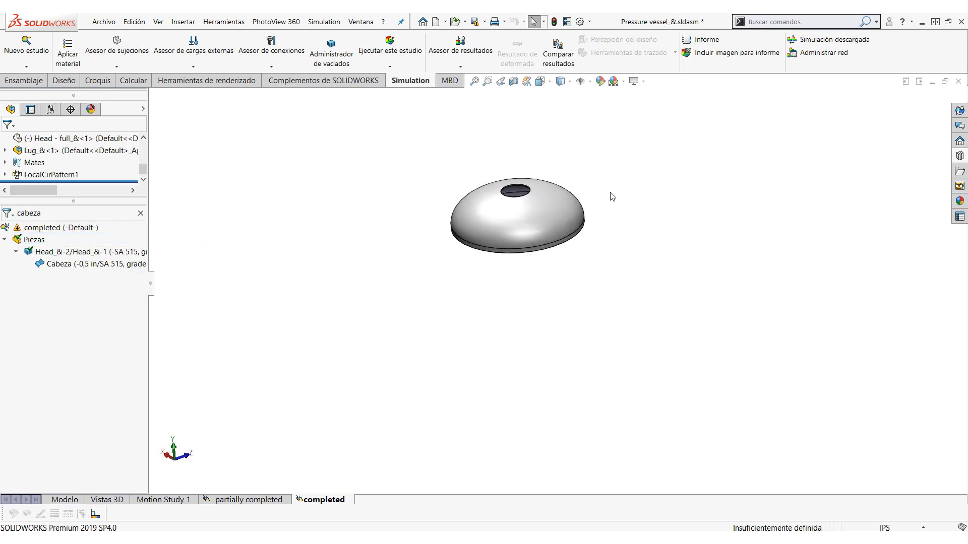
mouse_move(492, 282)
middle_mouse_down()
mouse_move(454, 212)
mouse_move(478, 295)
middle_mouse_up()
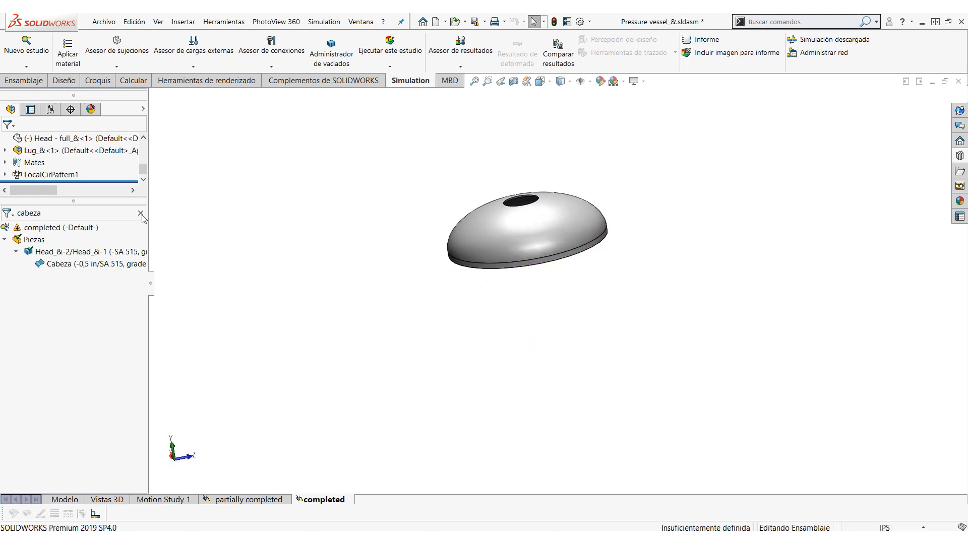
- Filter the completed study by the recent search "unión media", and shorten the filter text to "unió" before emptying it
left_click(14, 217)
mouse_move(71, 223)
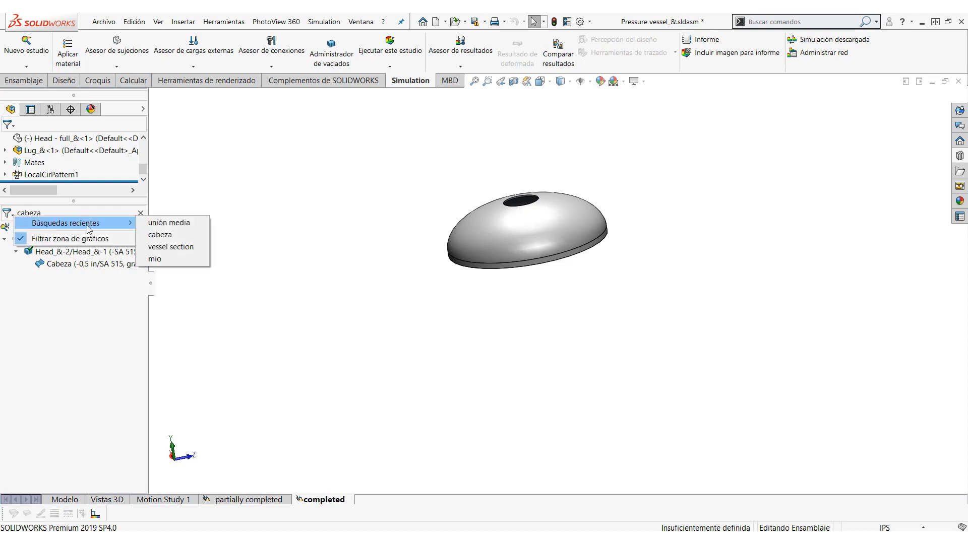
left_click(189, 223)
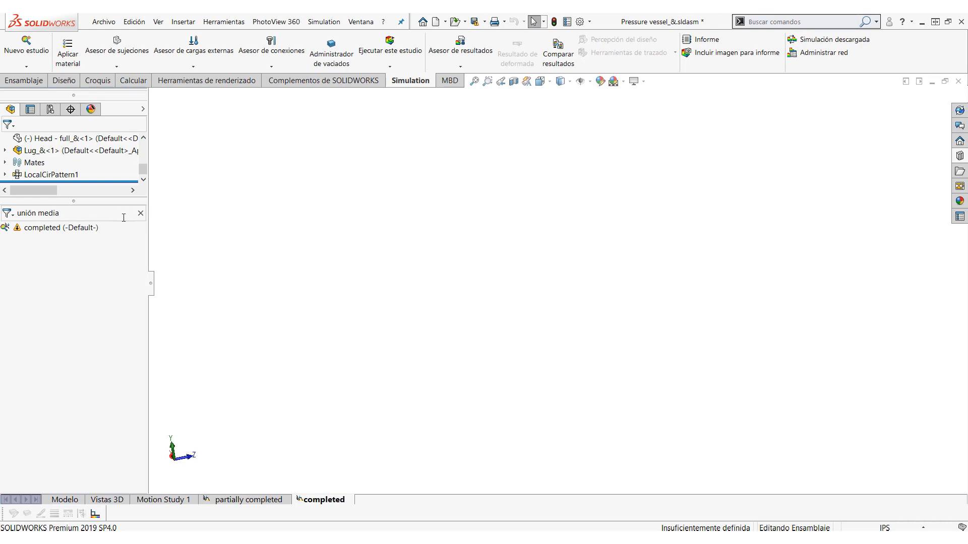
left_click(90, 214)
key("BackSpace")
key("BackSpace")
key("BackSpace")
key("BackSpace")
key("BackSpace")
key("BackSpace")
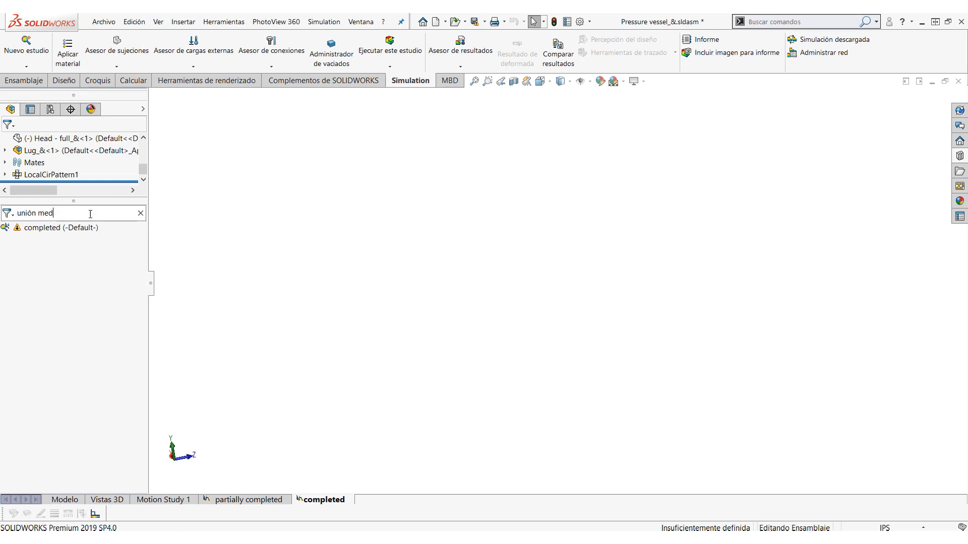
key("BackSpace")
key("BackSpace")
key("BackSpace")
key("BackSpace")
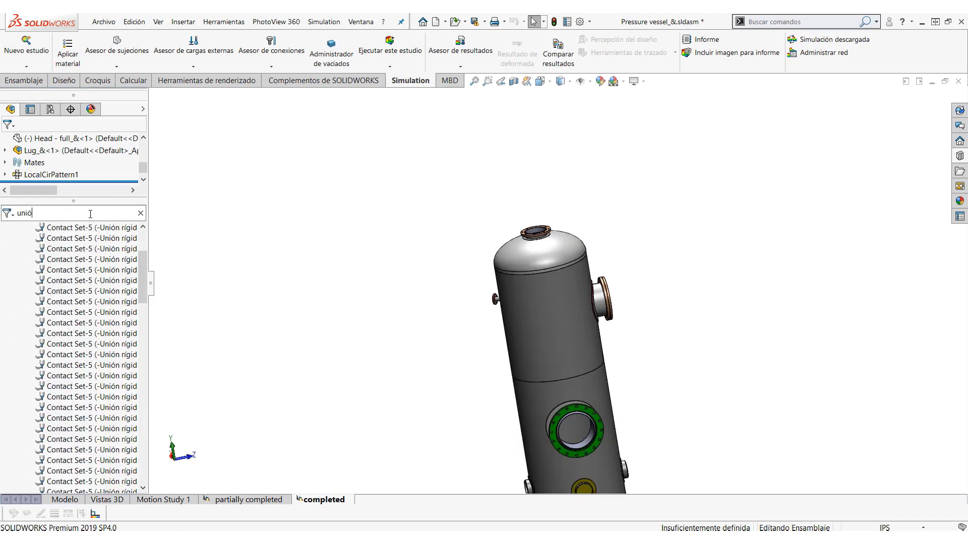
key("BackSpace")
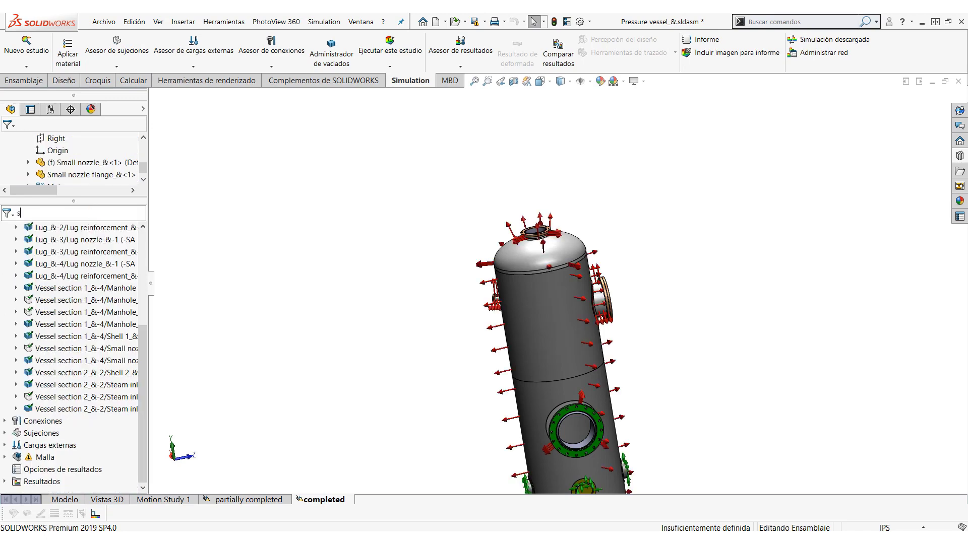
- Try filtering the study for "sección", and for the shortened text "sec" before clearing it
type("sección")
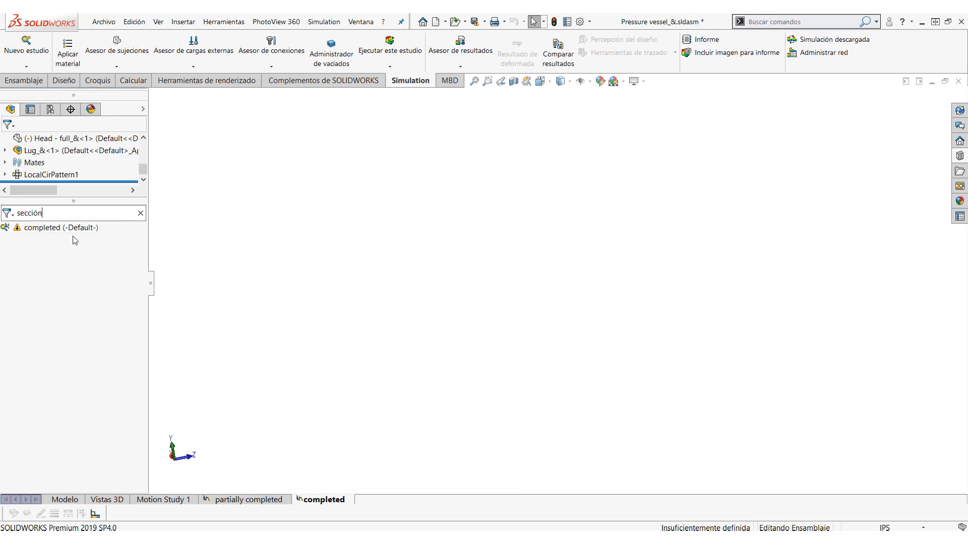
key("BackSpace")
key("BackSpace")
key("BackSpace")
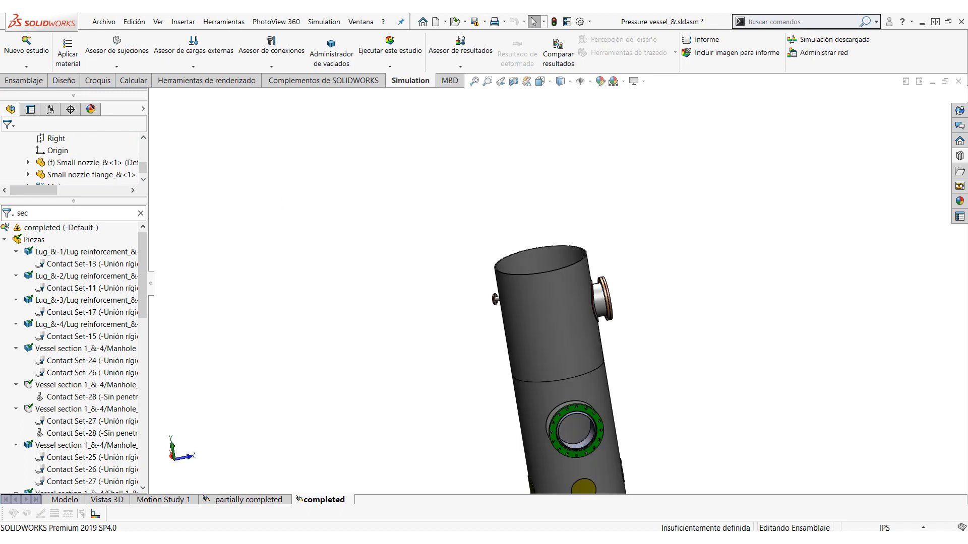
key("BackSpace")
key("BackSpace")
key("BackSpace")
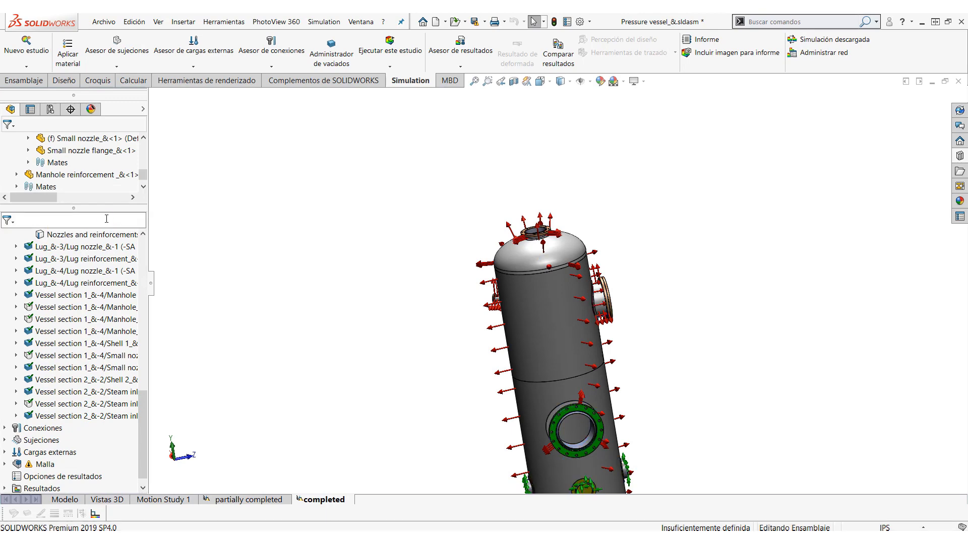
- Filter the study tree and graphics area for "intermedia" and inspect the isolated vessel shell section
type("iner")
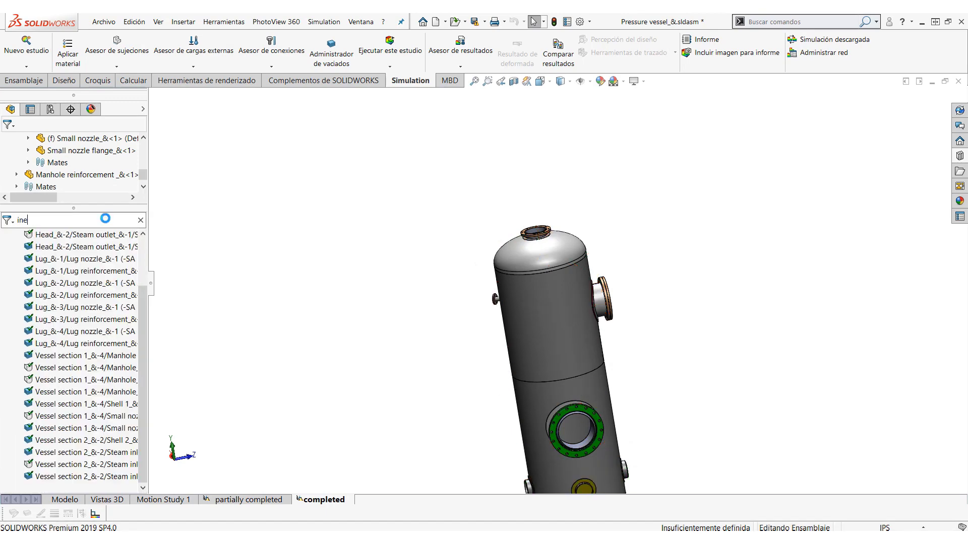
key("BackSpace")
key("BackSpace")
type("t")
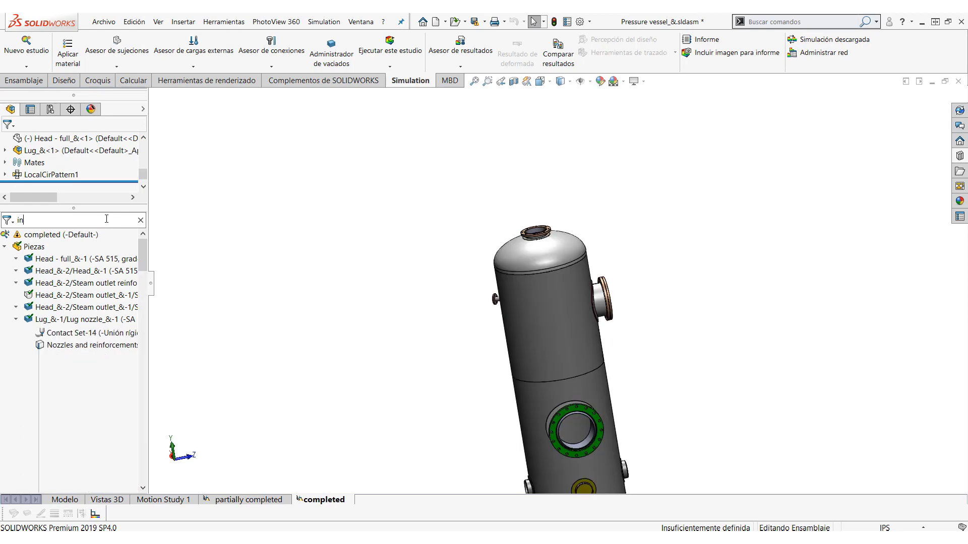
type("ermedia")
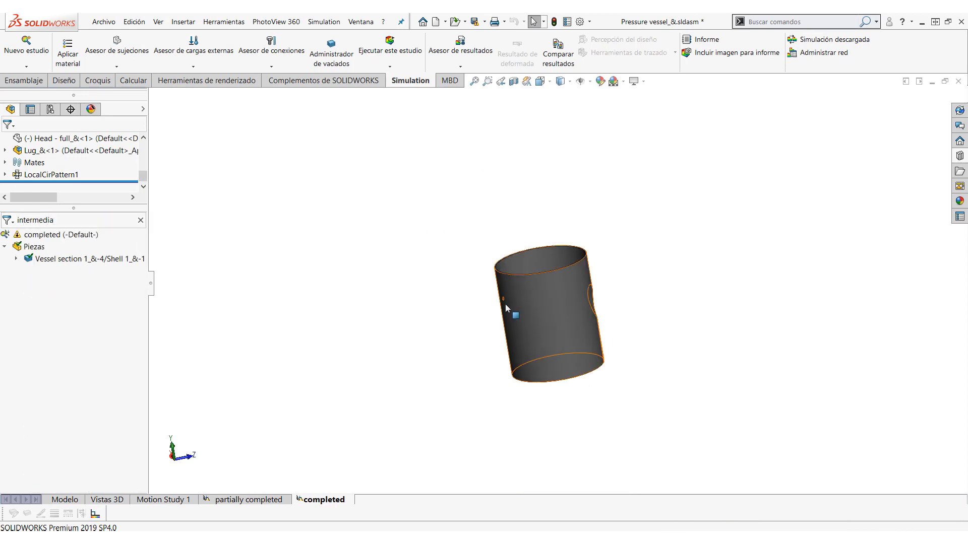
mouse_move(520, 299)
middle_mouse_down()
mouse_move(437, 341)
mouse_move(508, 322)
mouse_move(513, 310)
middle_mouse_up()
left_click(288, 288)
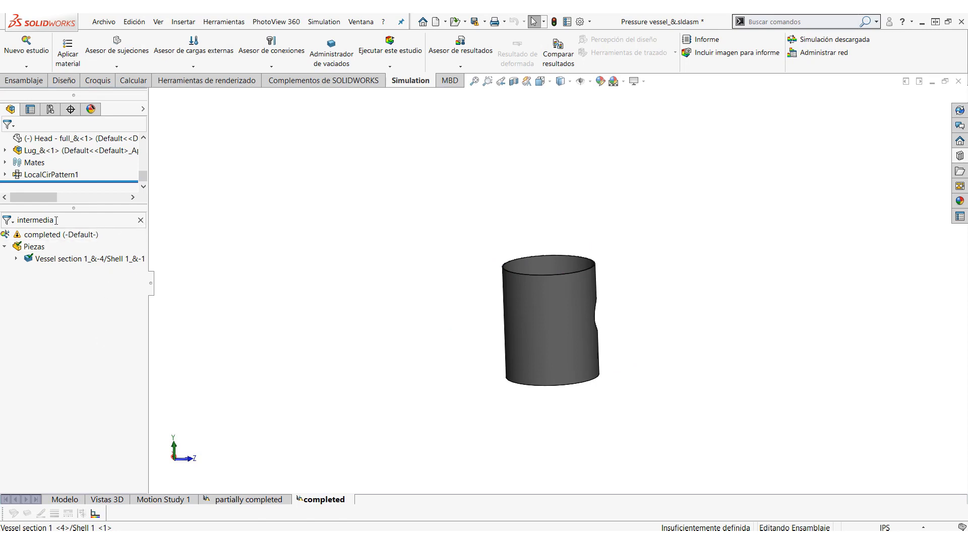
- Clear the filter and group the parts from Head - full_&-1 through Lug_&-2/Lug nozzle_&-1 into a new folder, keeping its default name
left_click(141, 220)
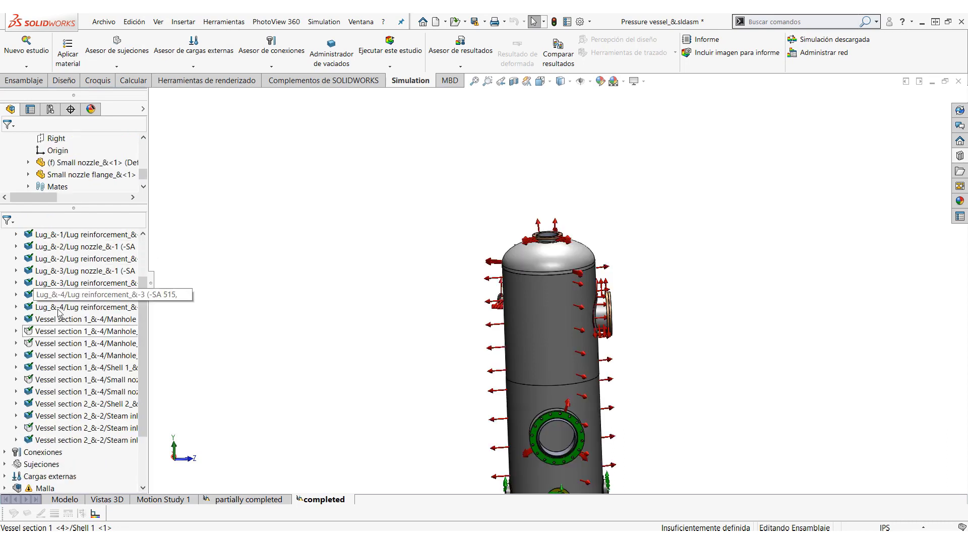
scroll(60, 313, "up", 3)
left_click(46, 258)
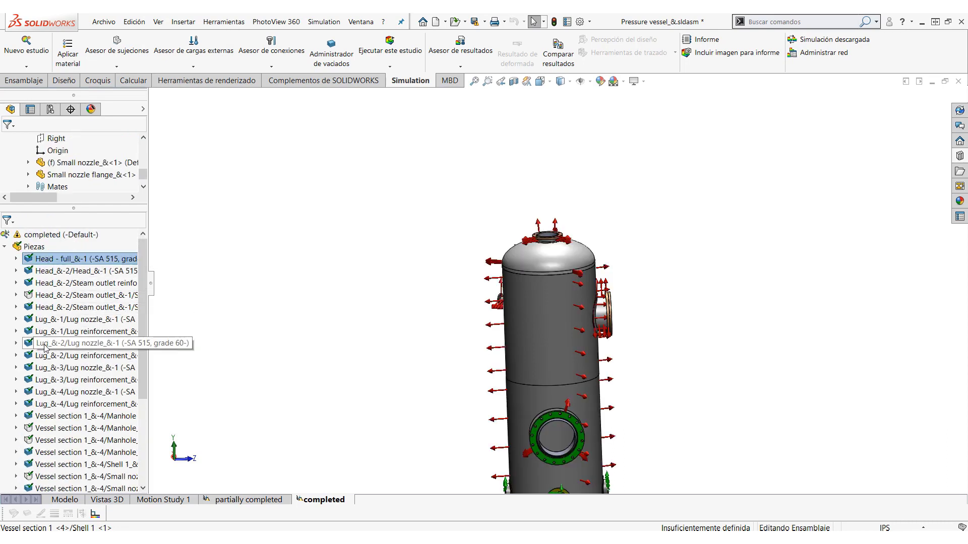
left_click(44, 345, "shift")
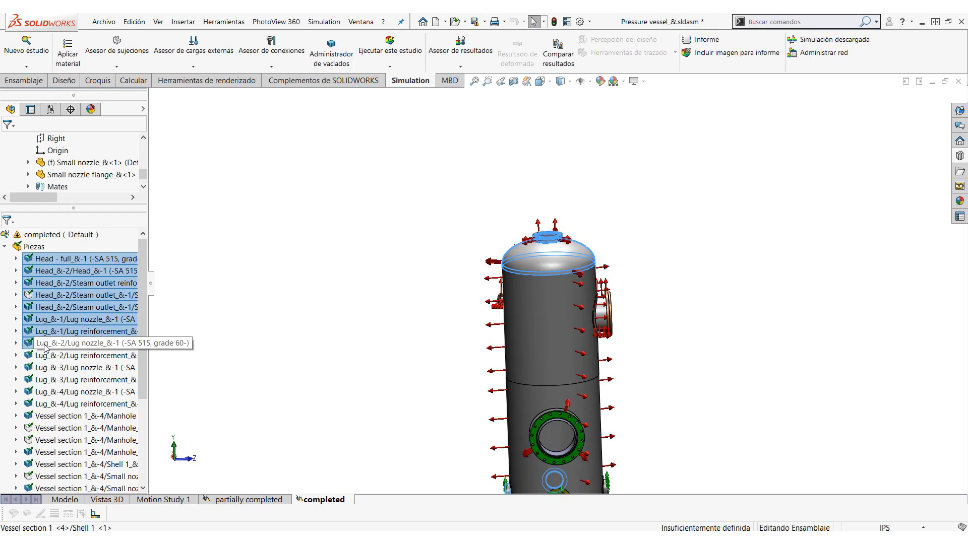
right_click(45, 346)
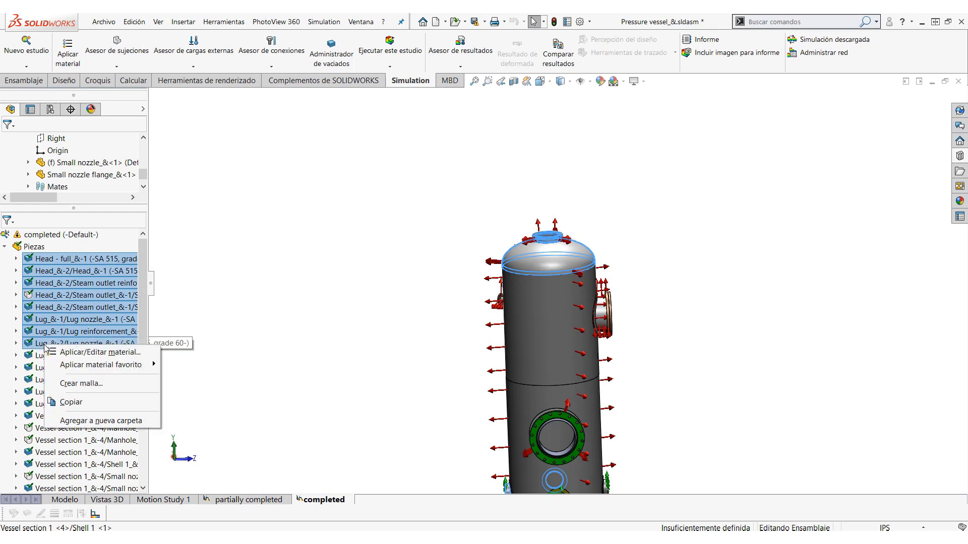
left_click(96, 422)
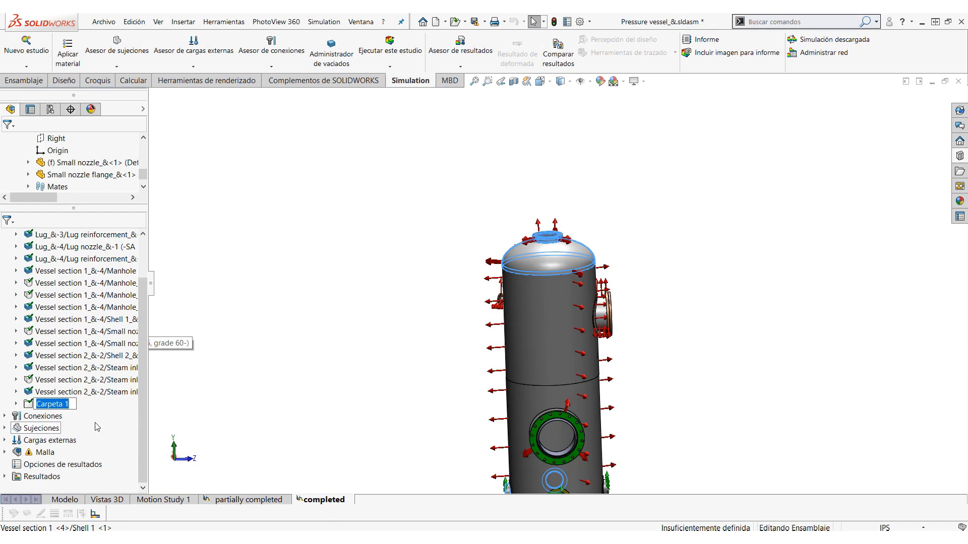
left_click(73, 360)
scroll(73, 360, "up", 2)
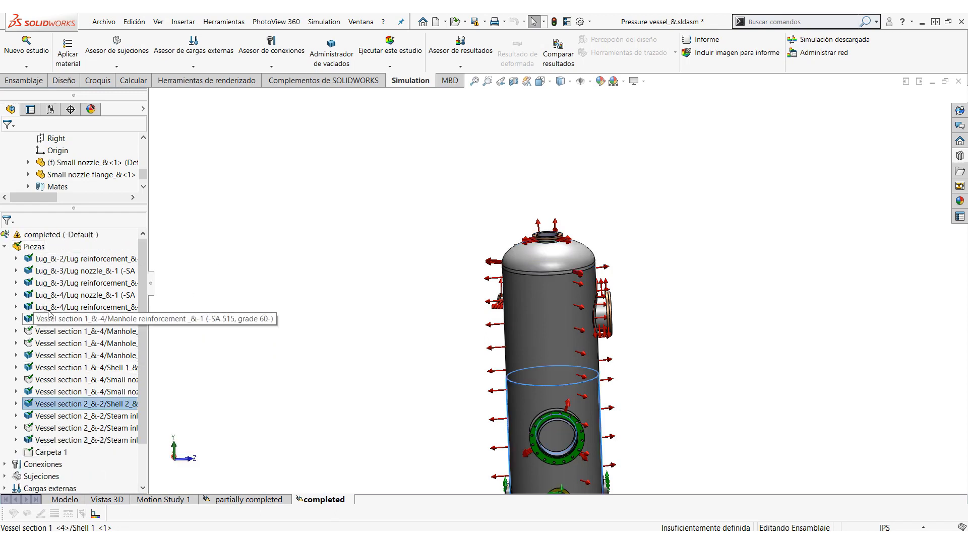
- Expand the study's Conexiones branch, including connectors, contact sets and component contacts, and review the entries in the tree
scroll(50, 347, "down", 2)
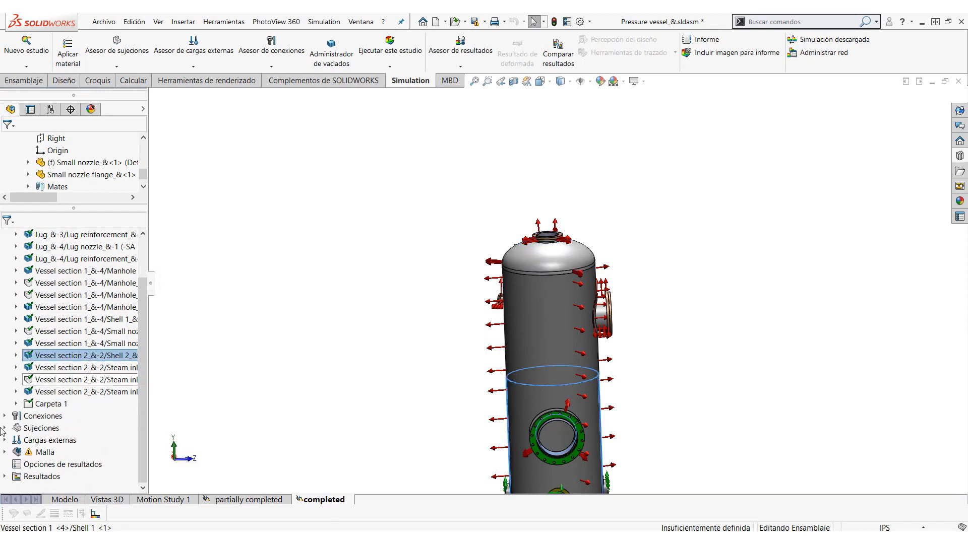
left_click(13, 419)
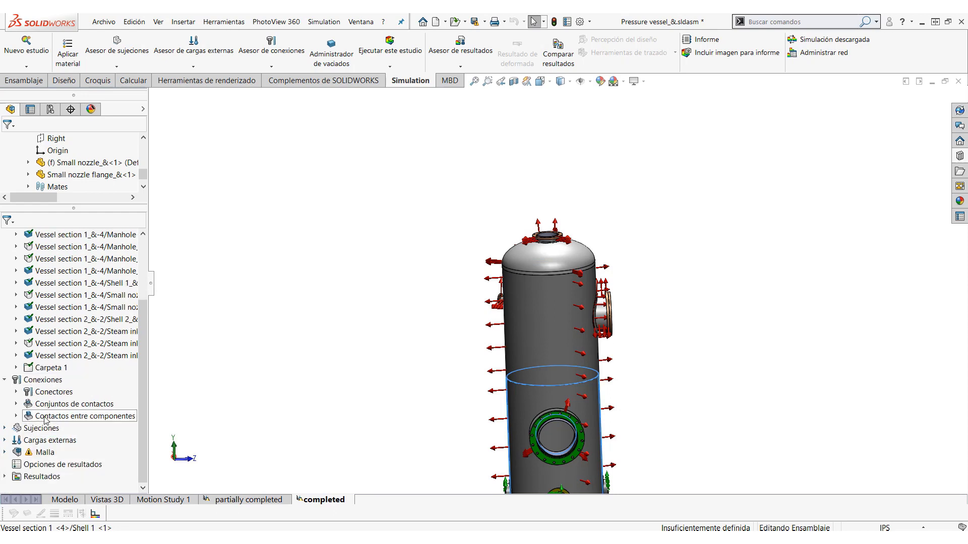
left_click(15, 404)
left_click(16, 428)
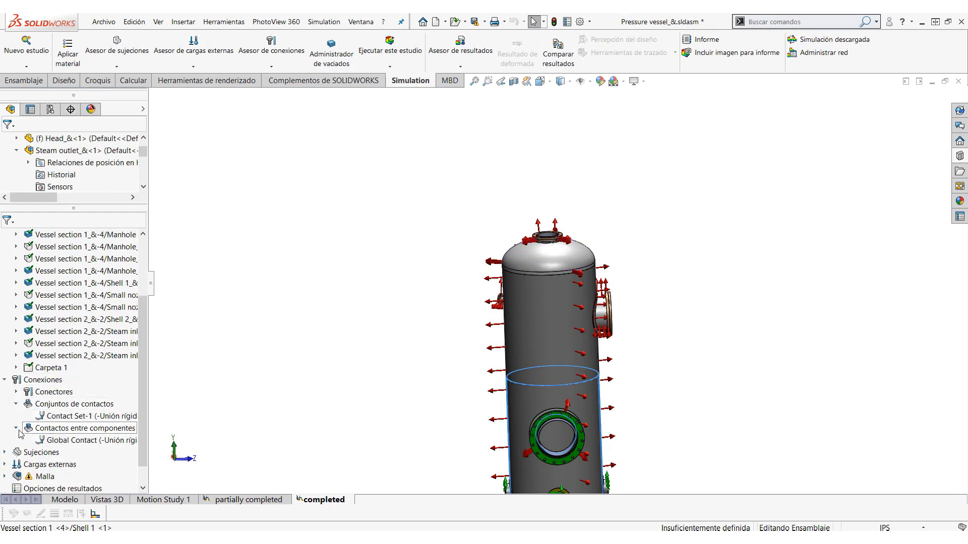
scroll(50, 437, "down", 1)
left_click(17, 368)
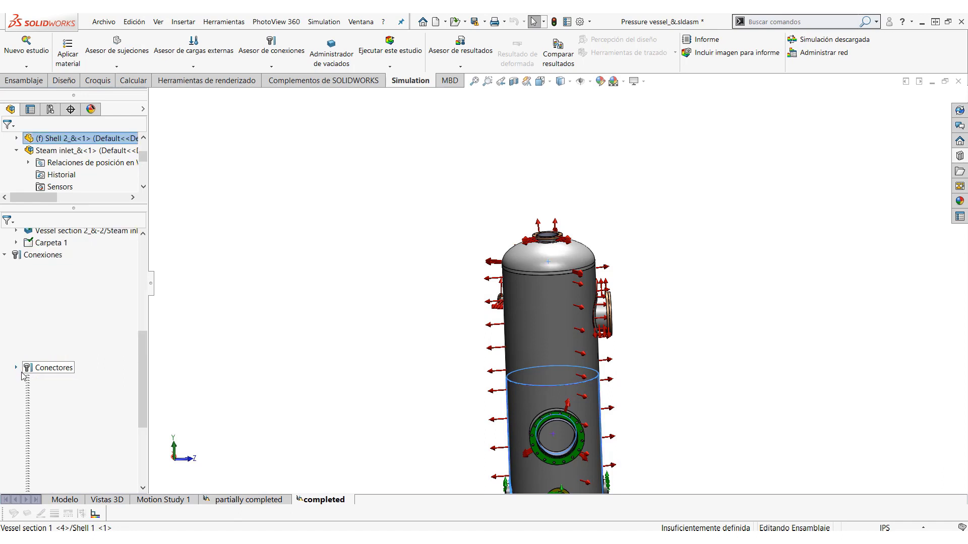
scroll(59, 386, "down", 1)
scroll(86, 429, "down", 3)
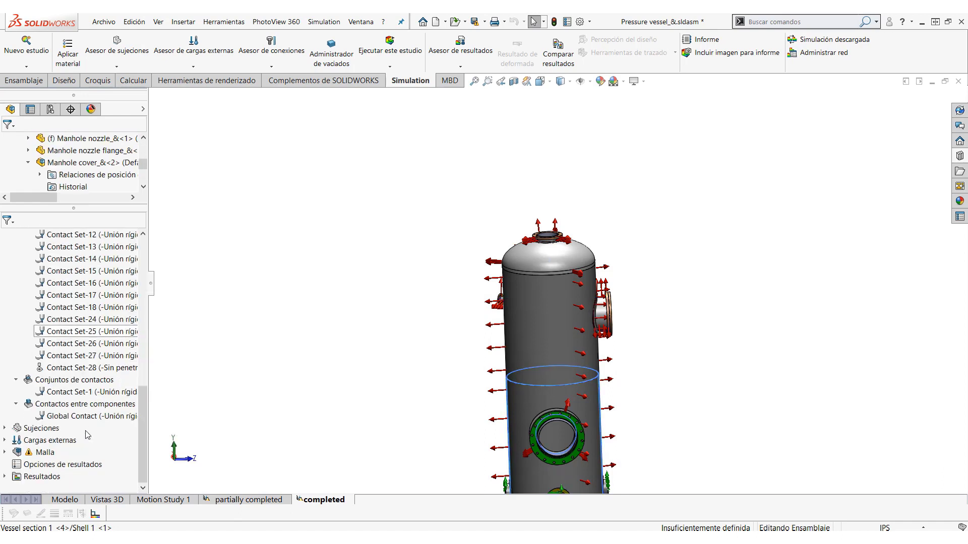
scroll(70, 436, "down", 3)
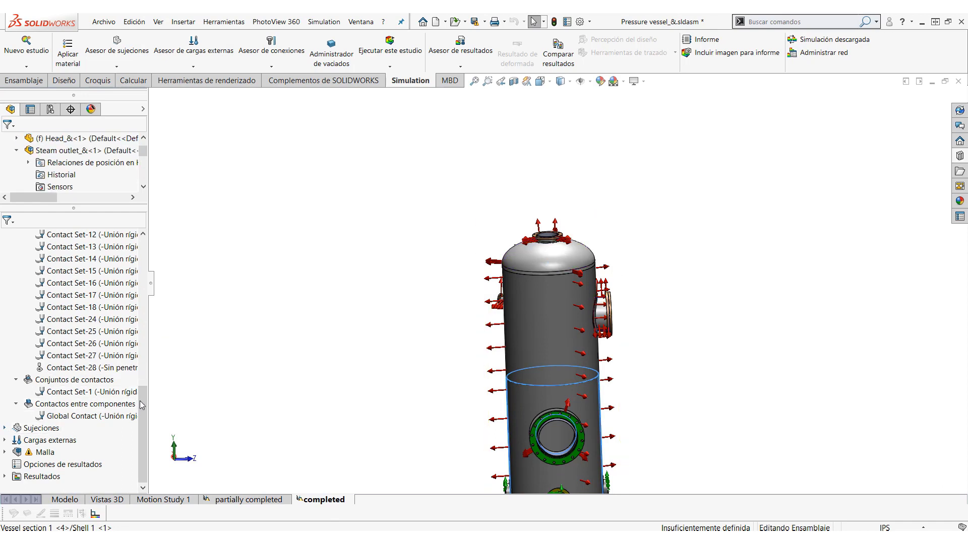
scroll(149, 277, "up", 10)
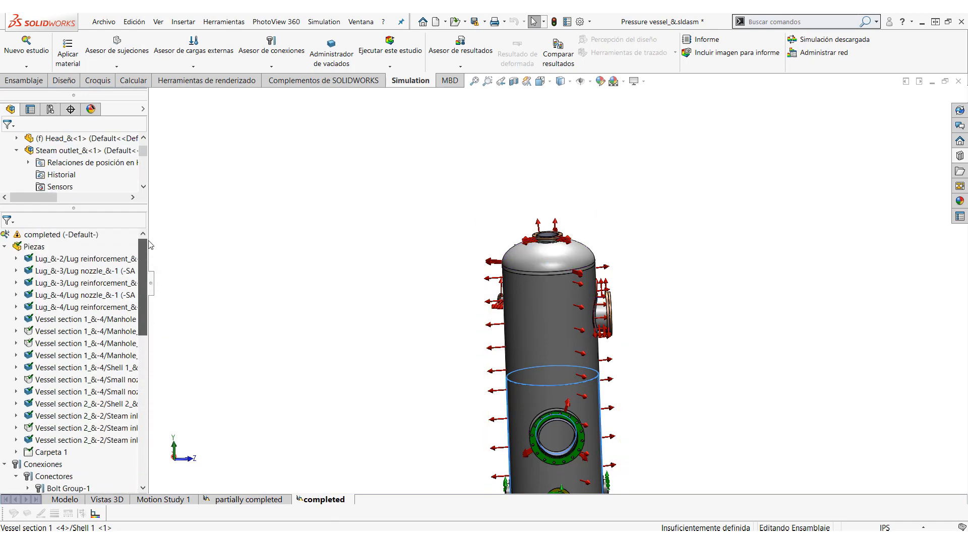
scroll(312, 342, "up", 3)
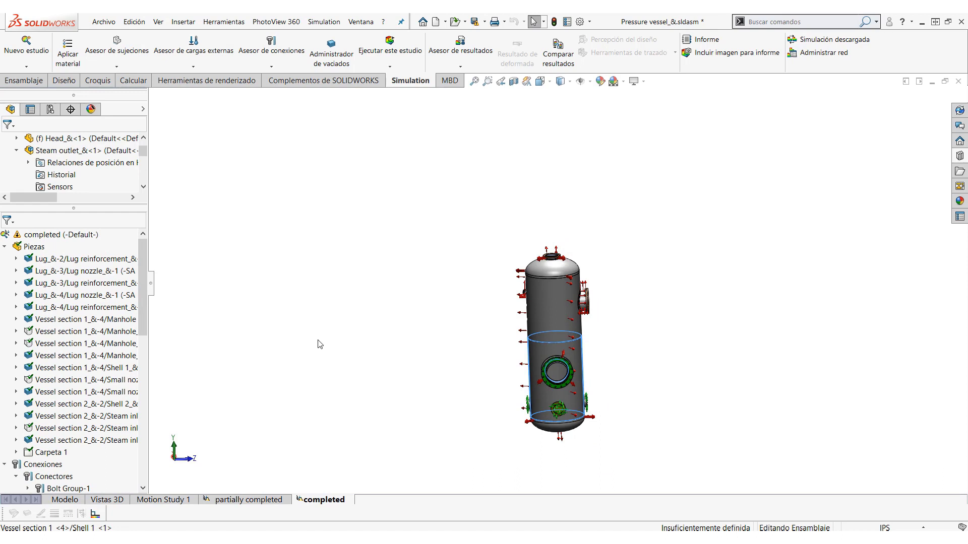
left_click(378, 270)
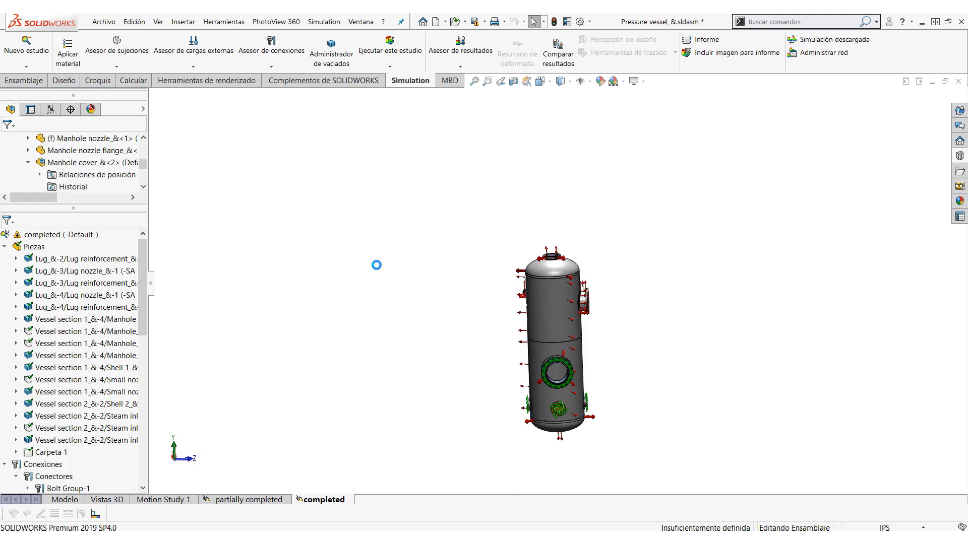
- Switch to the Bearing_bracket3_2 part, open its Ready study and display the Stress1 (-vonMises-) plot
key("ctrl+Tab")
left_click(628, 251)
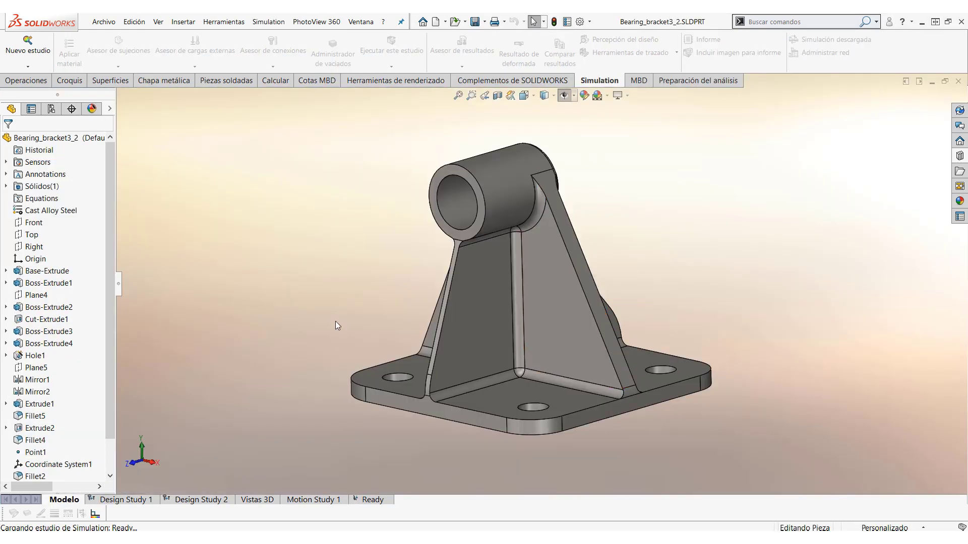
middle_click_drag(329, 270, 338, 289)
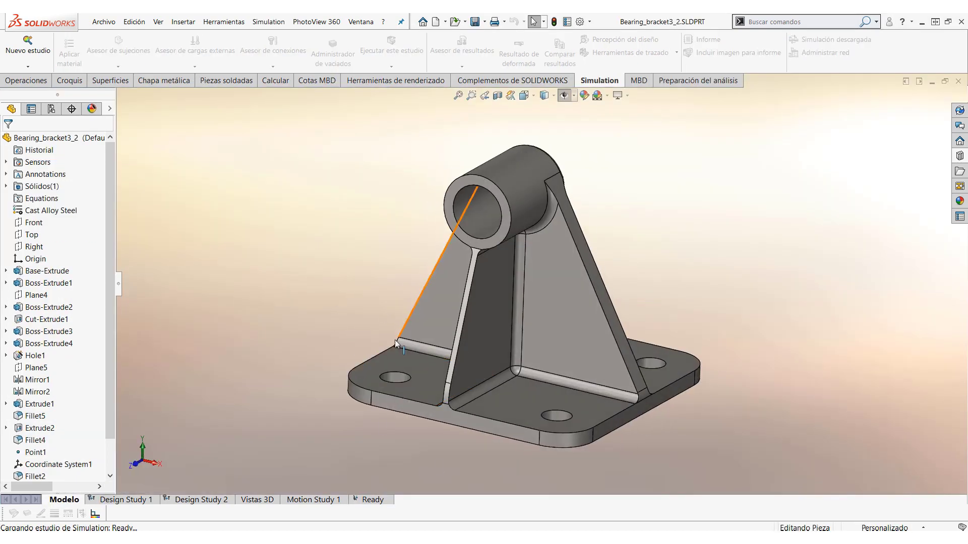
left_click(381, 503)
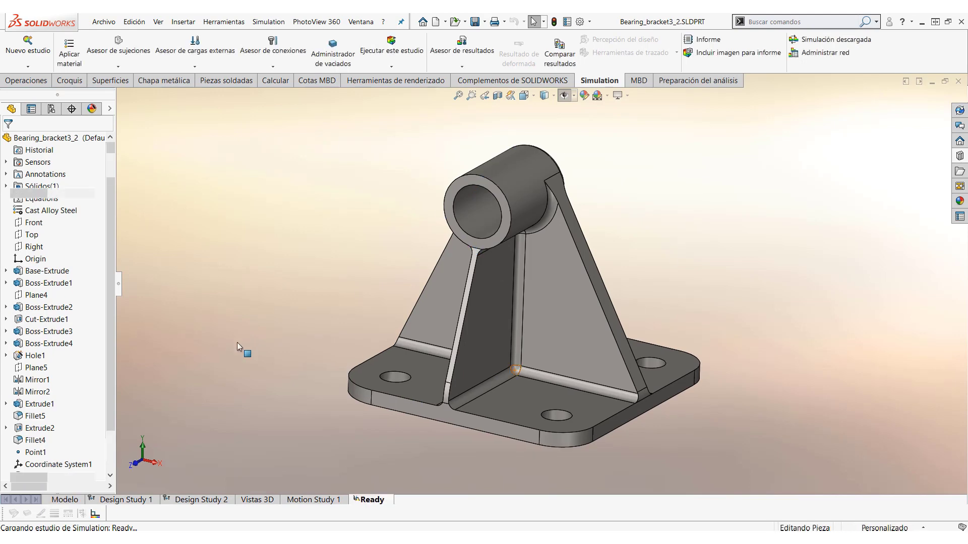
double_click(68, 400)
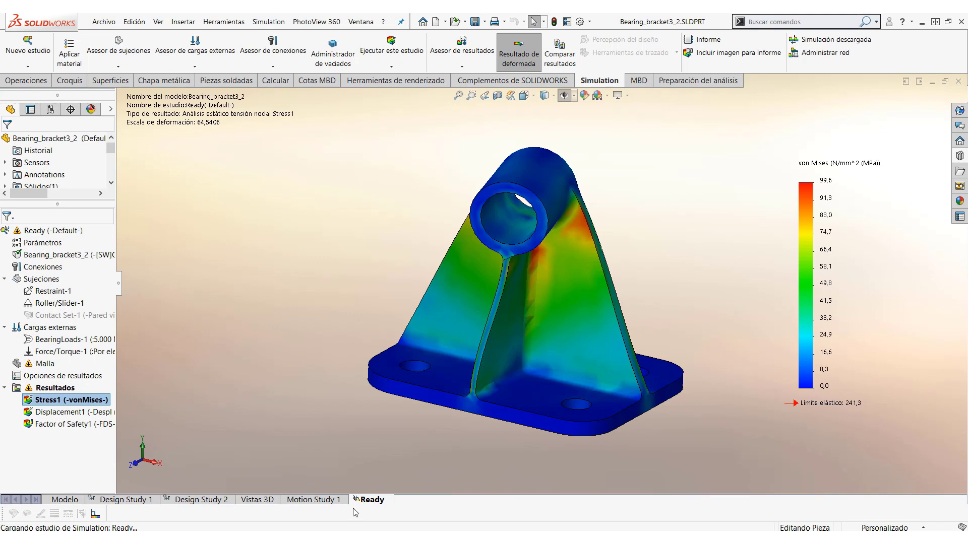
- Open Design Study 2, review its variables, constraints and goals, and check the choices available for adding a constraint
right_click(373, 506)
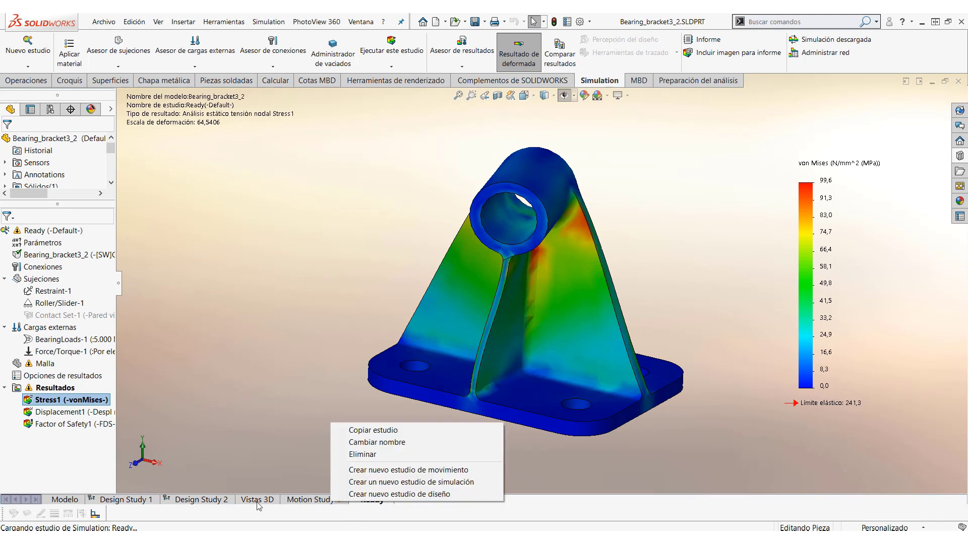
left_click(211, 499)
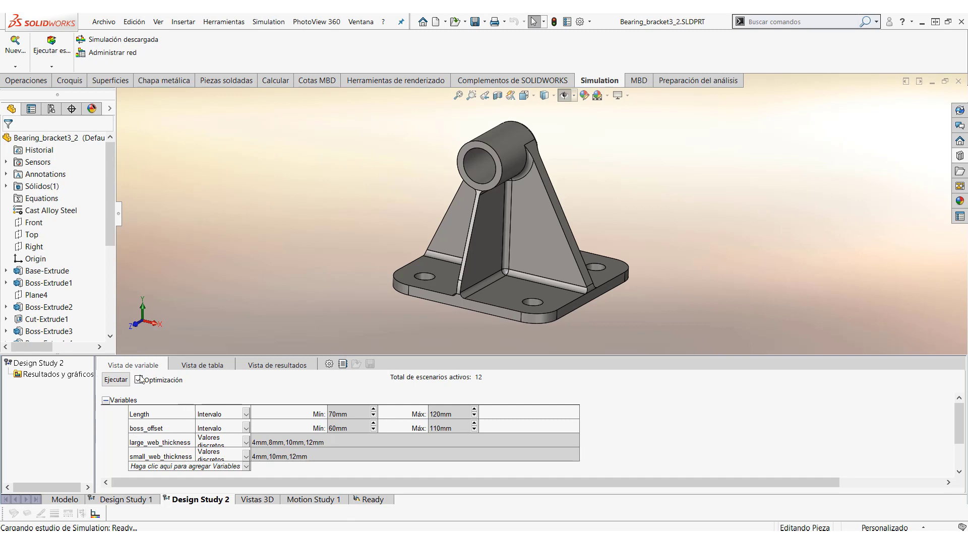
left_click_drag(959, 424, 959, 446)
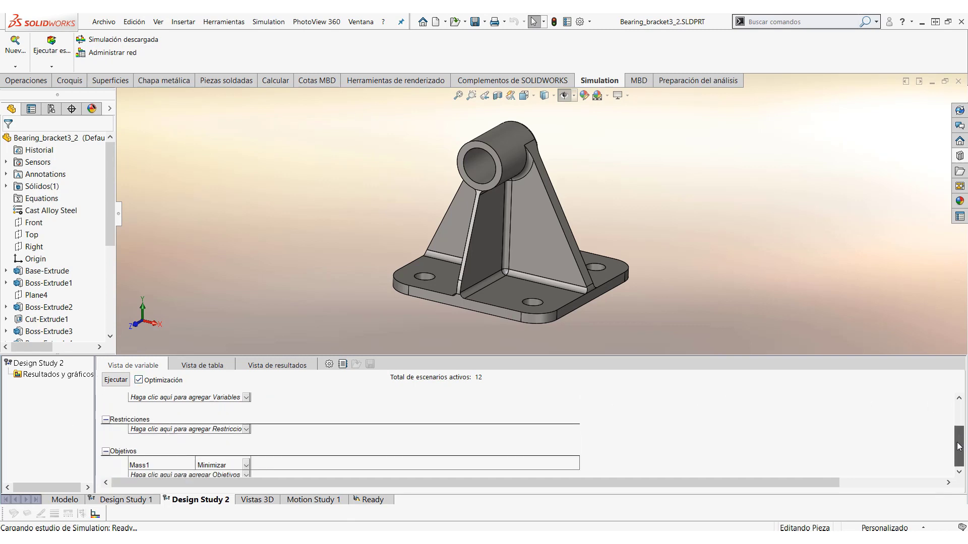
left_click(246, 429)
left_click(303, 415)
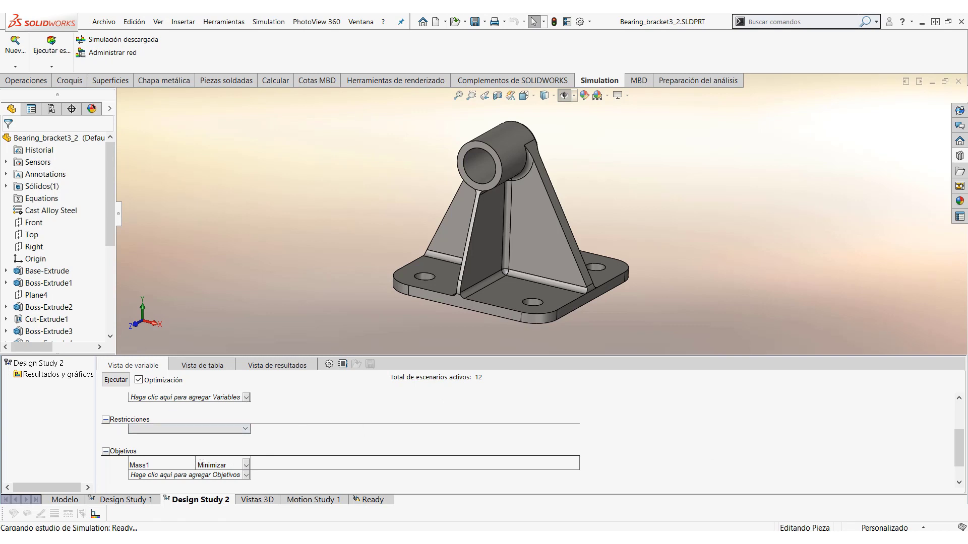
- Open the Ready study's parameter table, check the categories available for a new parameter, and close it without changes
scroll(960, 452, "up", 3)
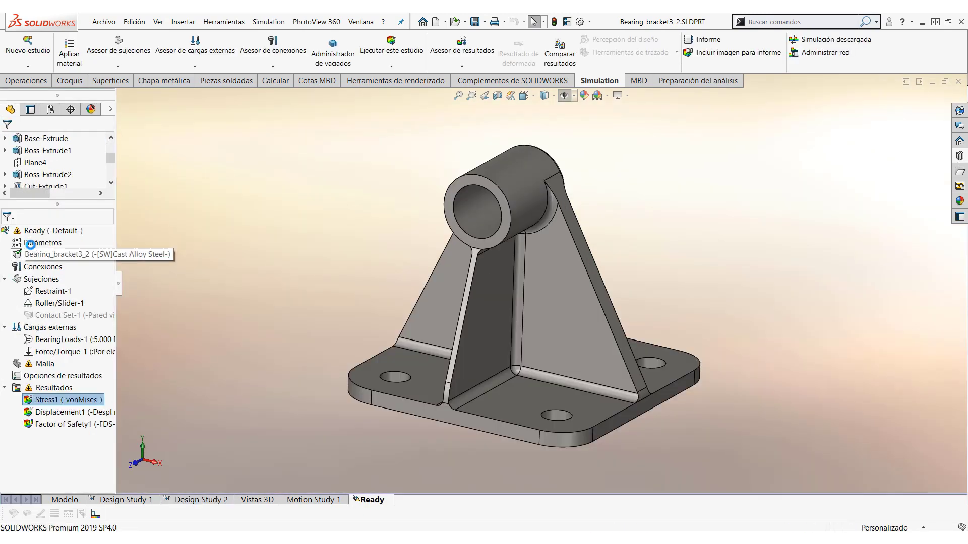
right_click(31, 244)
left_click(55, 254)
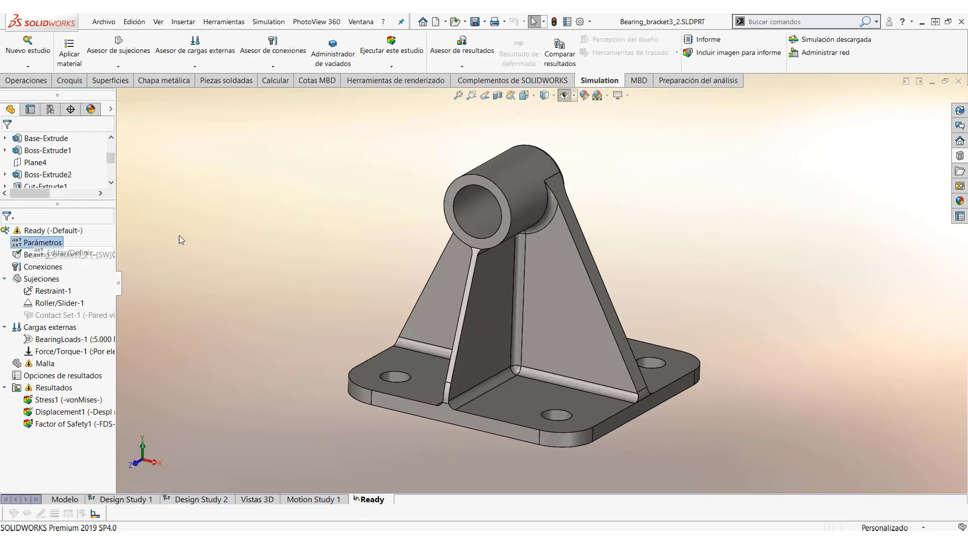
left_click_drag(214, 27, 310, 85)
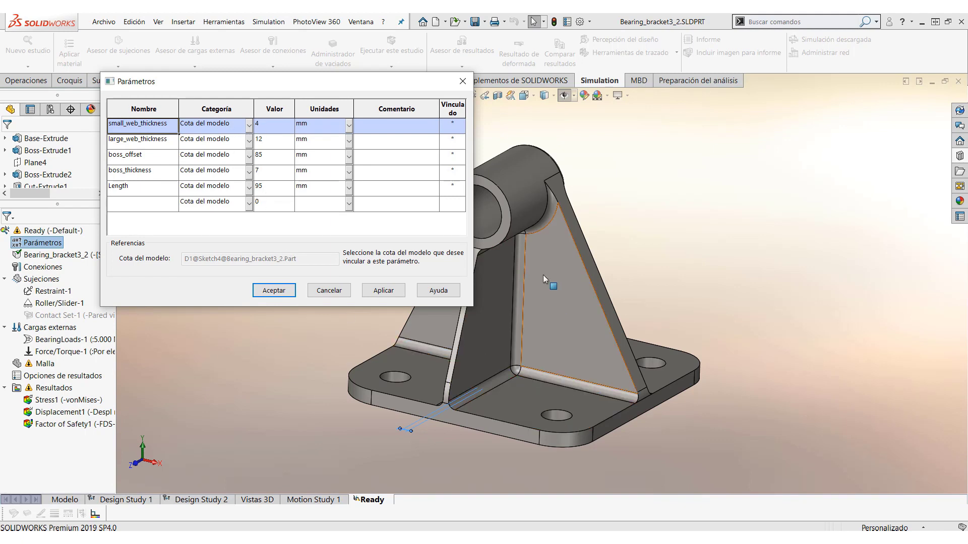
left_click(146, 207)
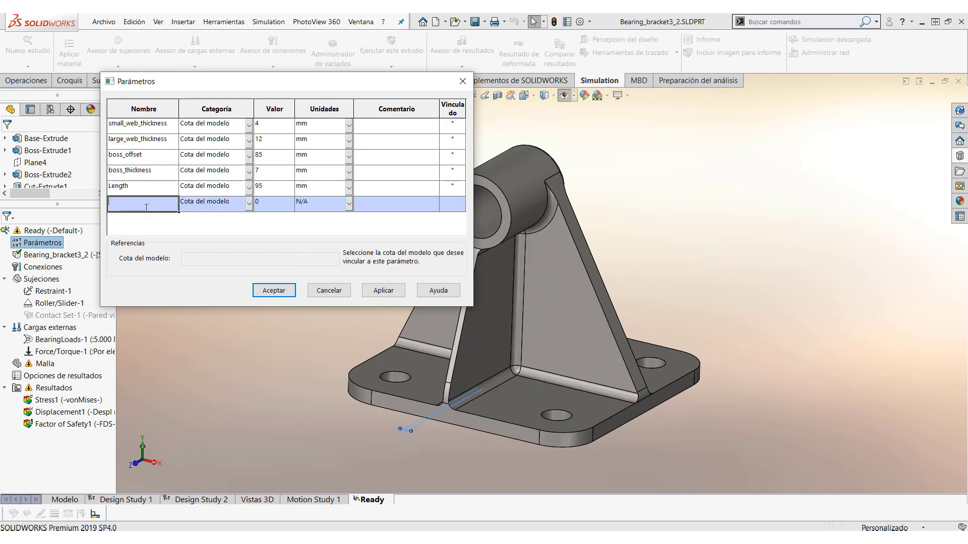
left_click(249, 204)
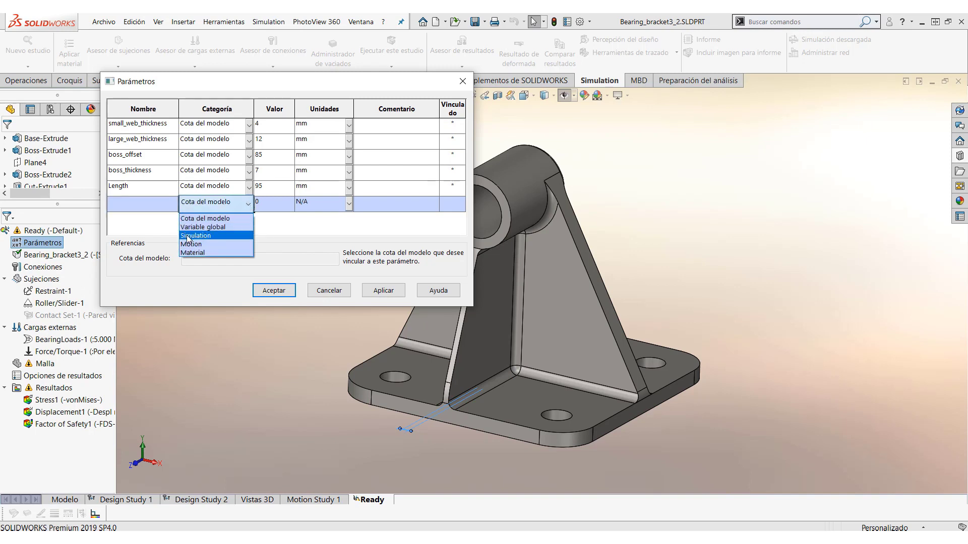
left_click(145, 231)
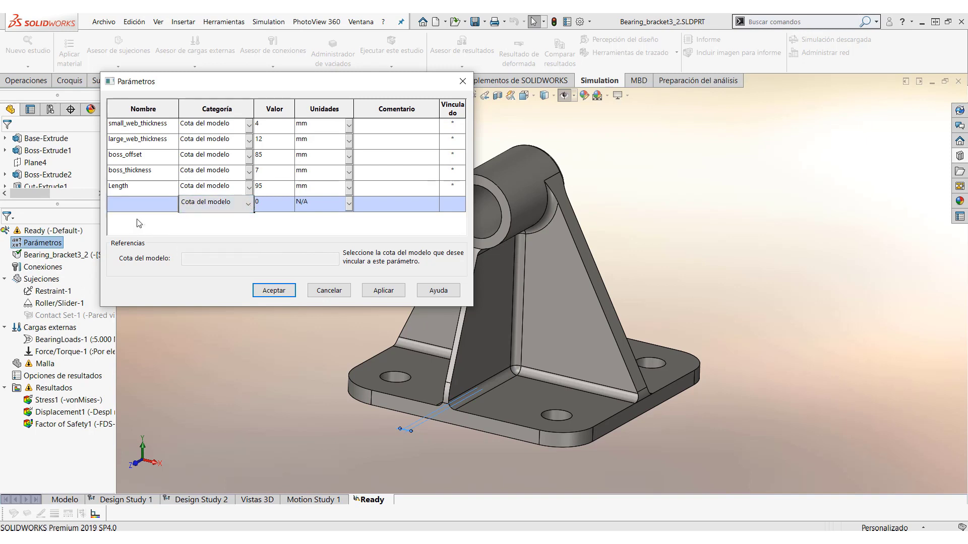
left_click(329, 291)
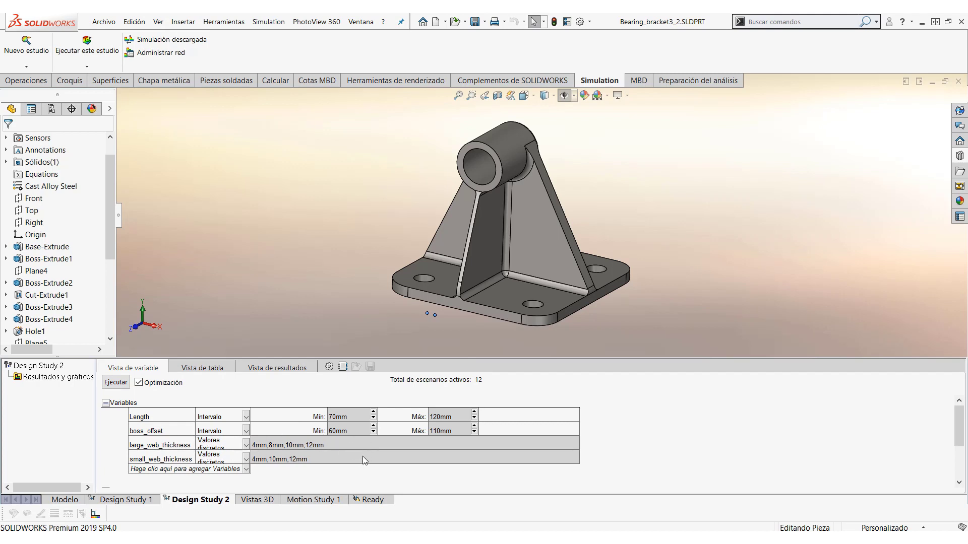
- Run the Design Study 2 optimization and switch to Design Study 1
left_click(126, 385)
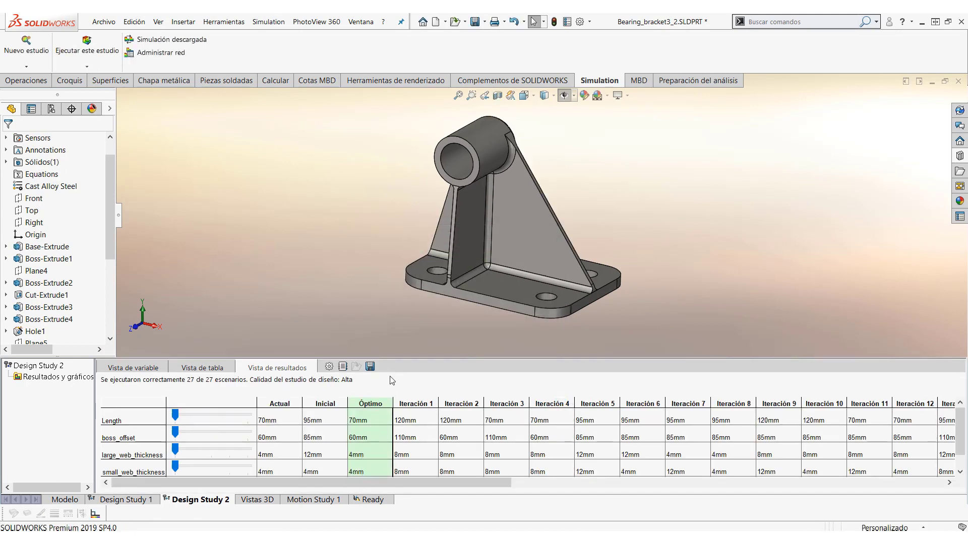
left_click(126, 499)
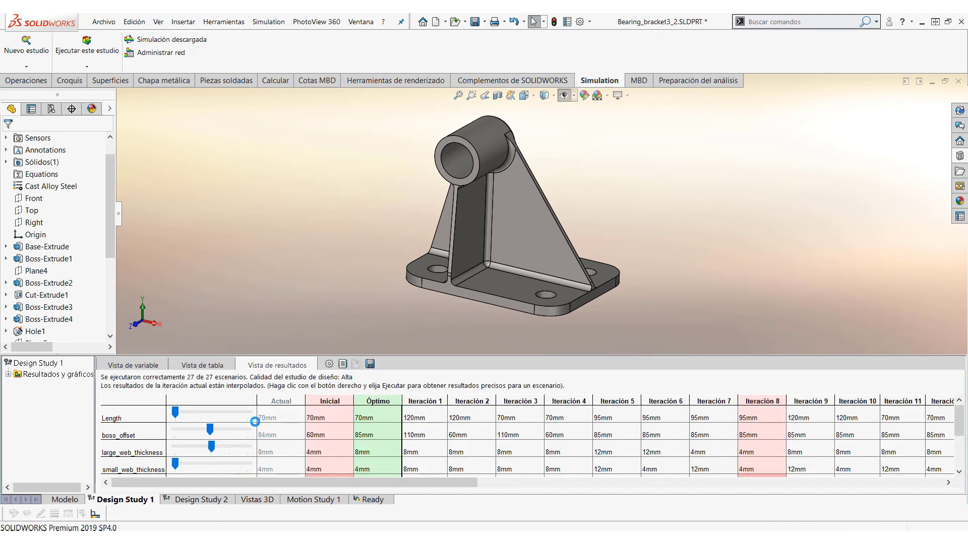
- Review Design Study 1's variables, constraints and goals in the variable view
left_click(133, 365)
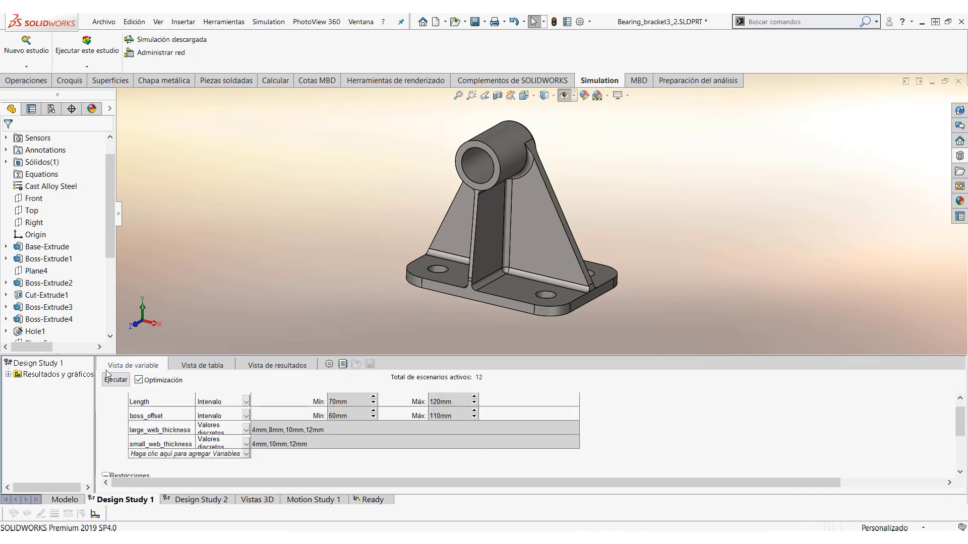
left_click_drag(955, 424, 955, 446)
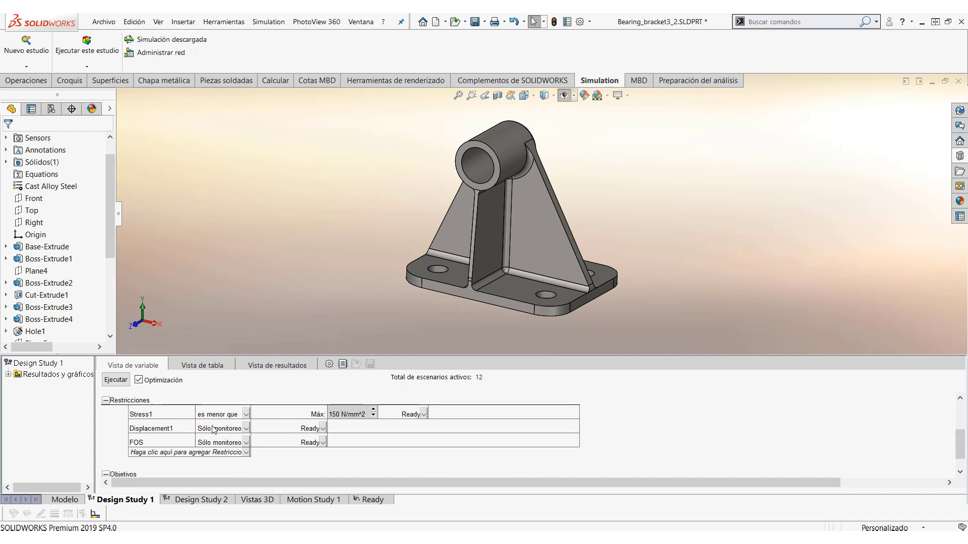
left_click_drag(960, 446, 960, 421)
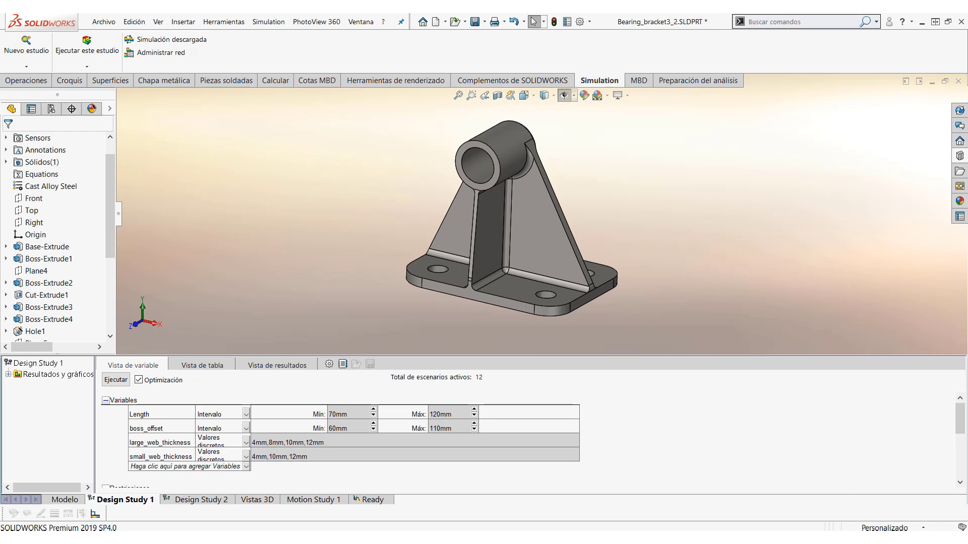
left_click_drag(960, 418, 961, 451)
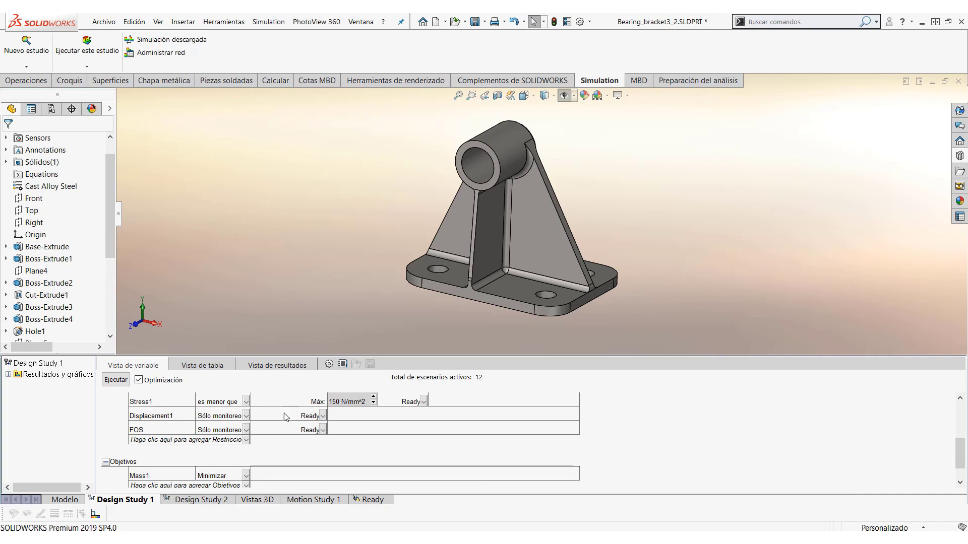
scroll(960, 454, "up", 1)
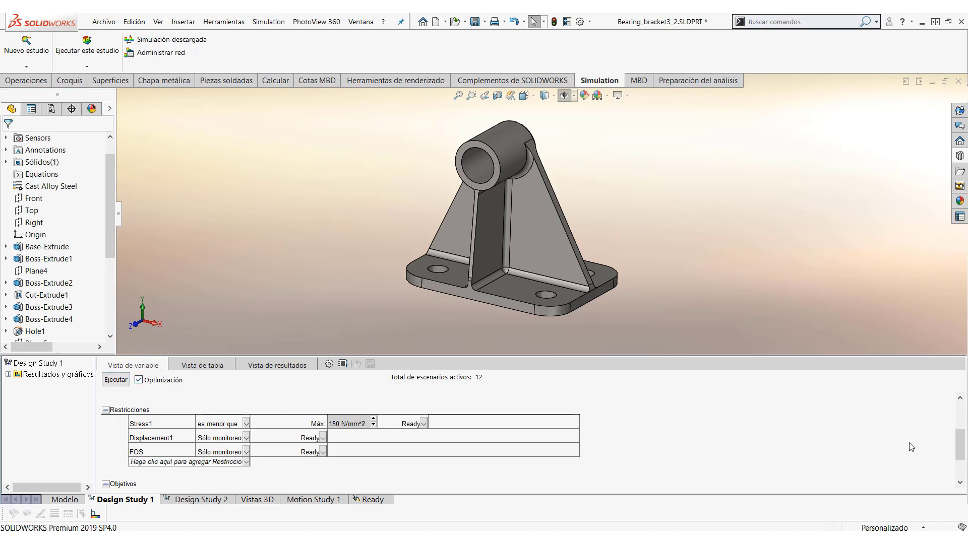
left_click_drag(959, 437, 959, 446)
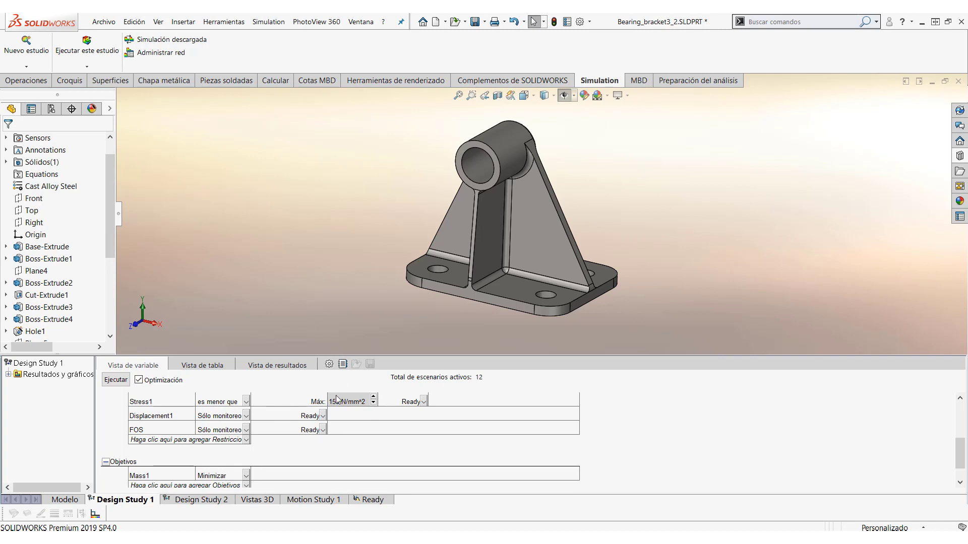
- Look at Design Study 1's scenario table, open its results view and expand the results and graphs folder
left_click(218, 367)
left_click(270, 367)
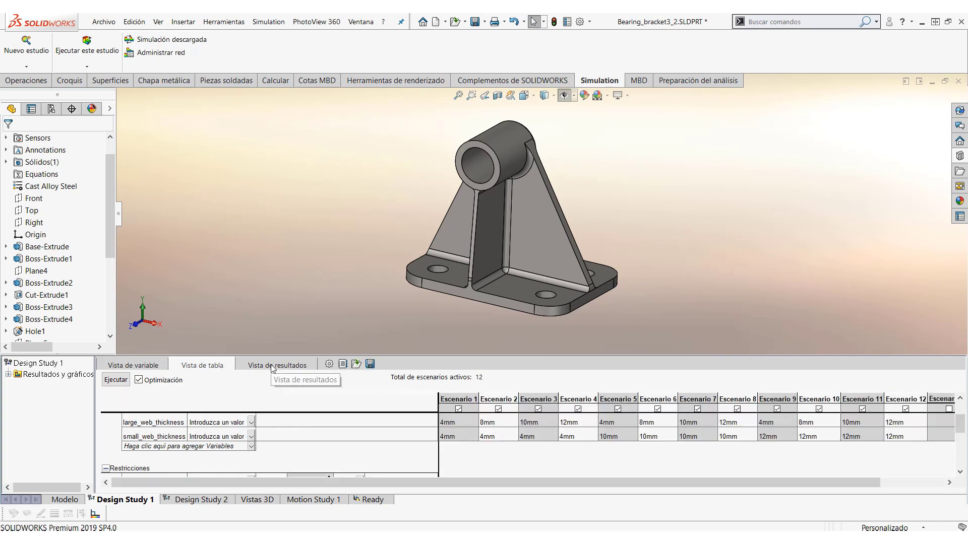
double_click(13, 377)
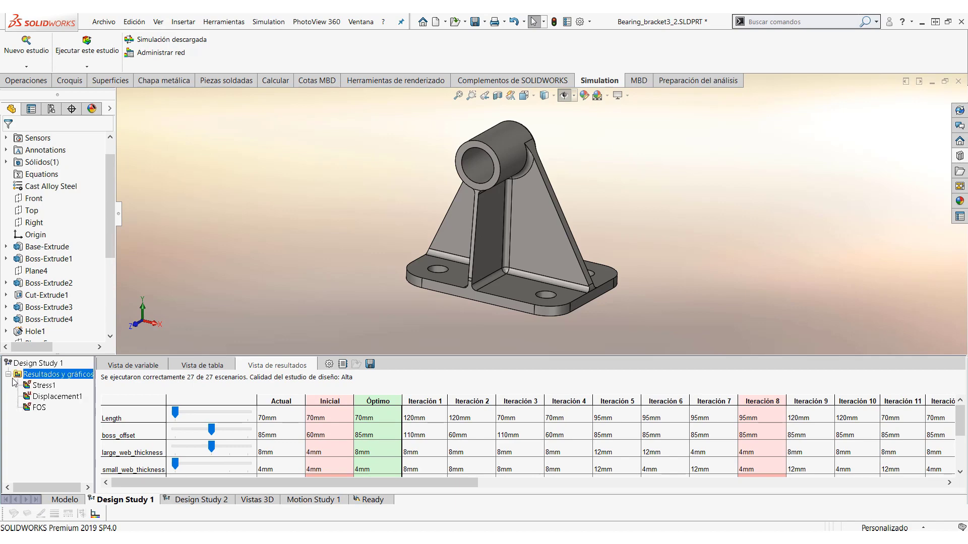
- Display the Stress1 plot and compare it across iterations 1 to 4 and the optimal design
double_click(40, 385)
left_click(425, 402)
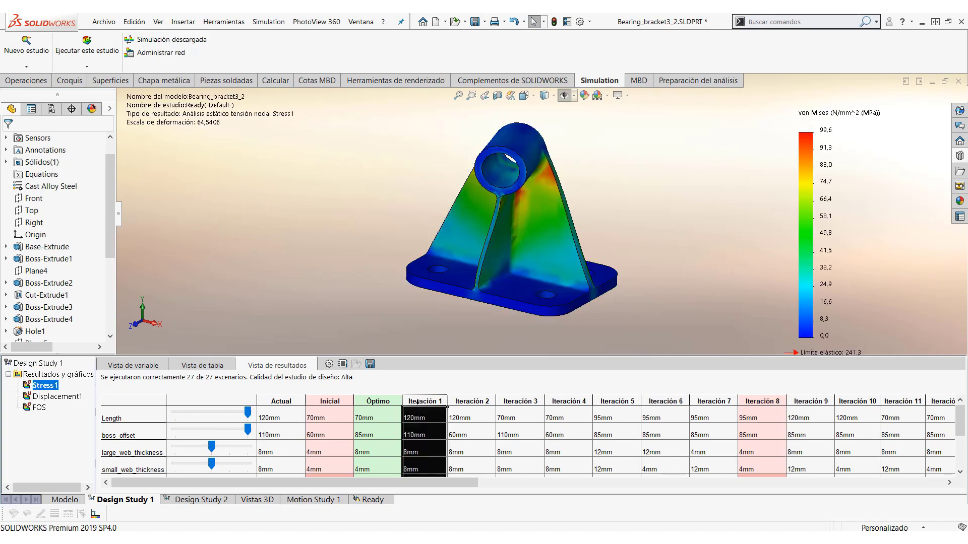
left_click(466, 401)
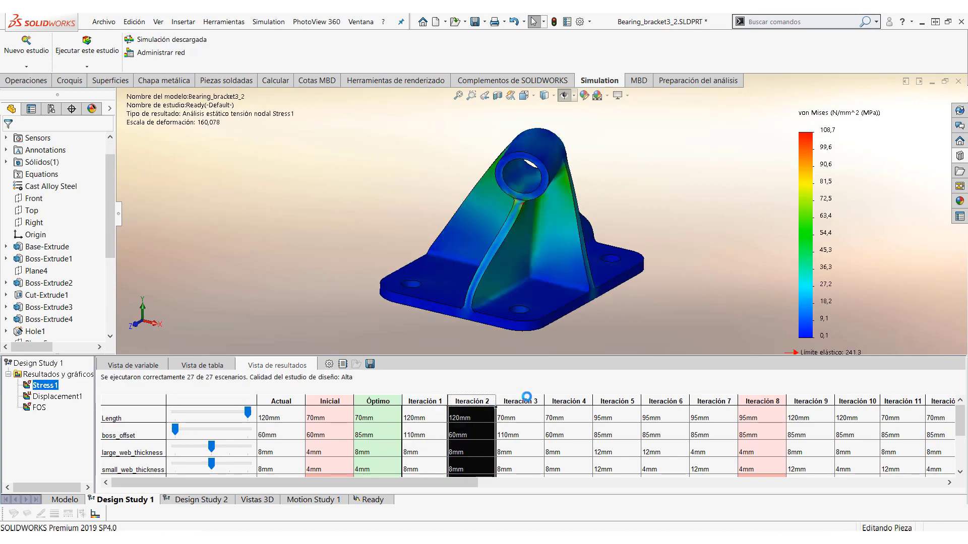
left_click(525, 398)
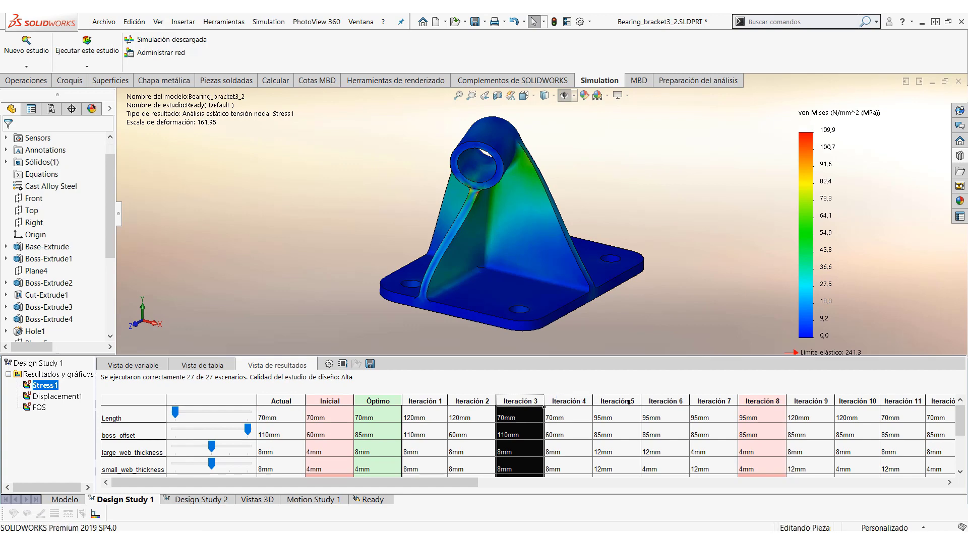
left_click(568, 400)
left_click(616, 402)
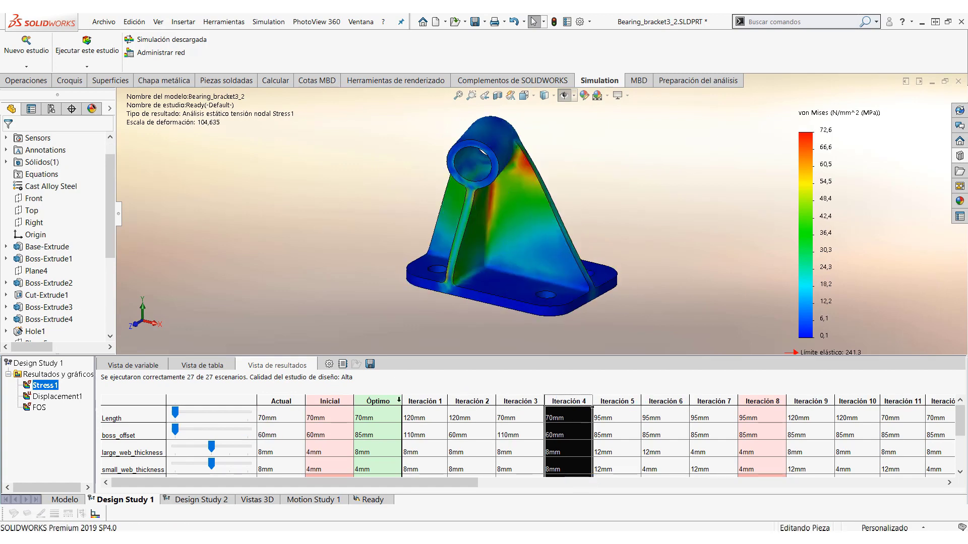
left_click(376, 399)
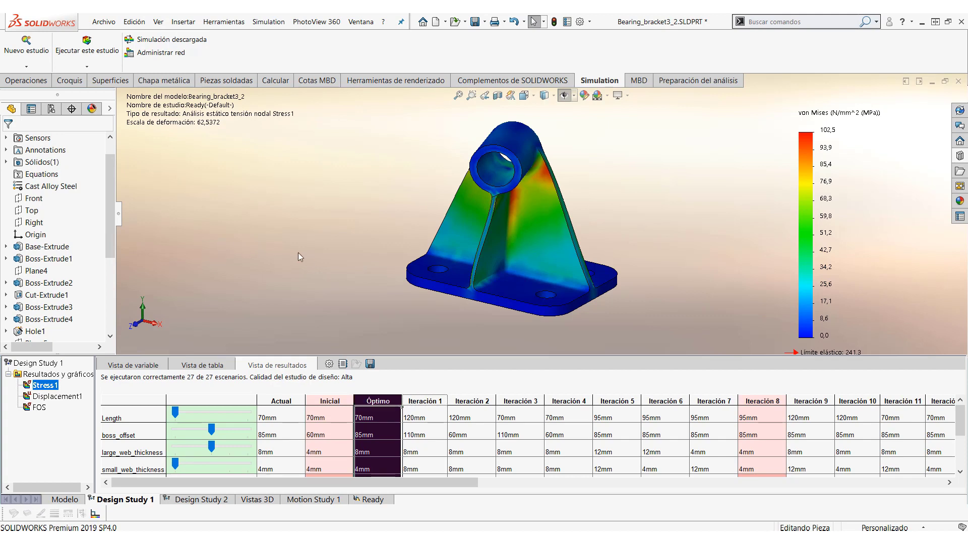
key("super+Tab")
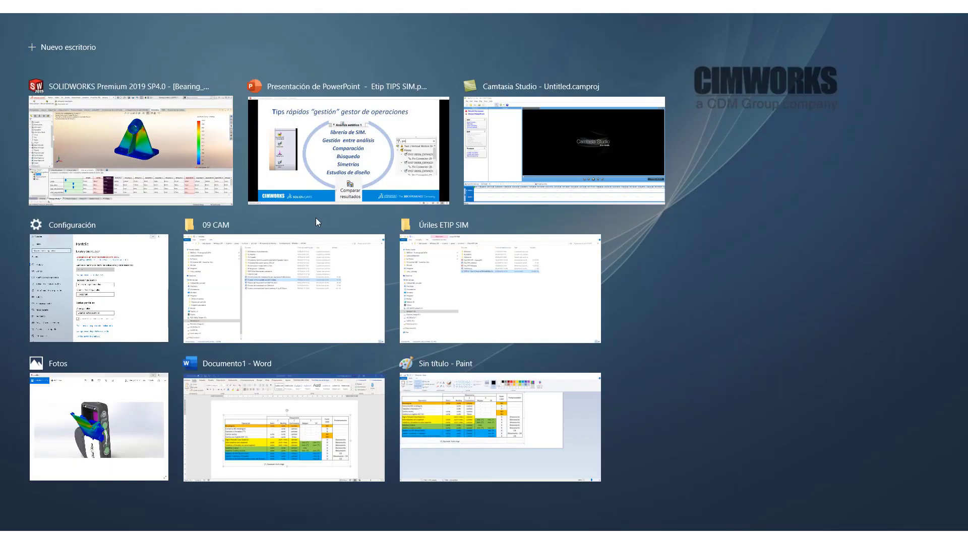
left_click(207, 171)
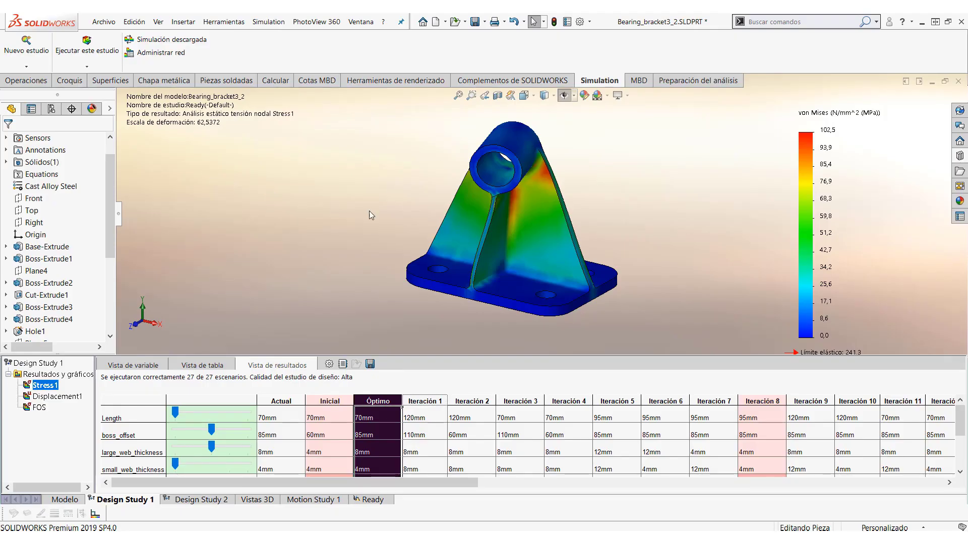
- Switch to the 07456479 part and review its Symmetry study, ending with the Complete study open
left_click(361, 21)
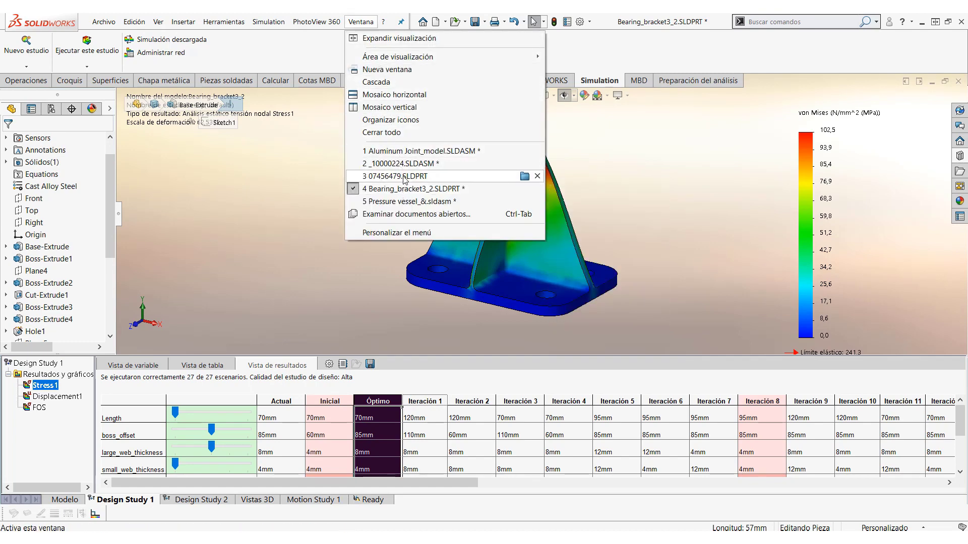
left_click(405, 177)
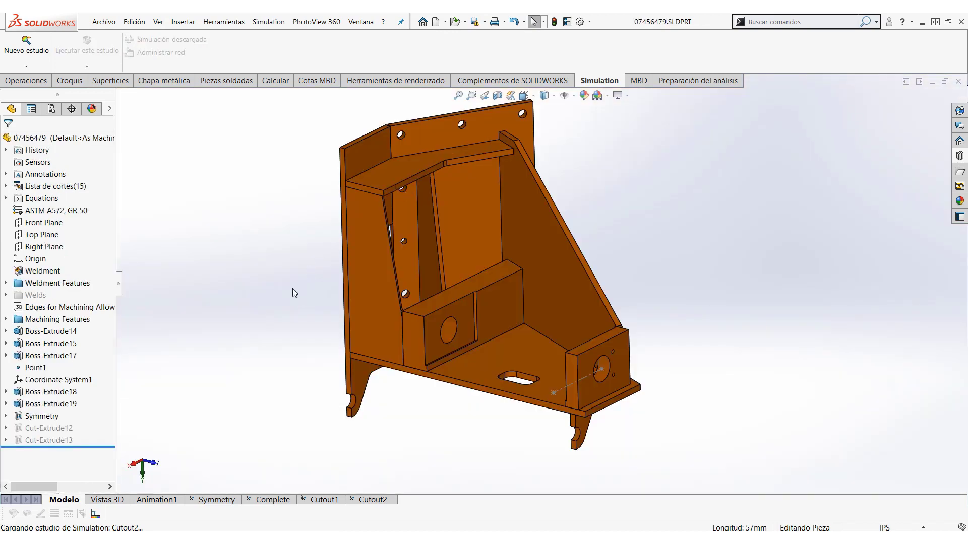
middle_click_drag(292, 288, 273, 300)
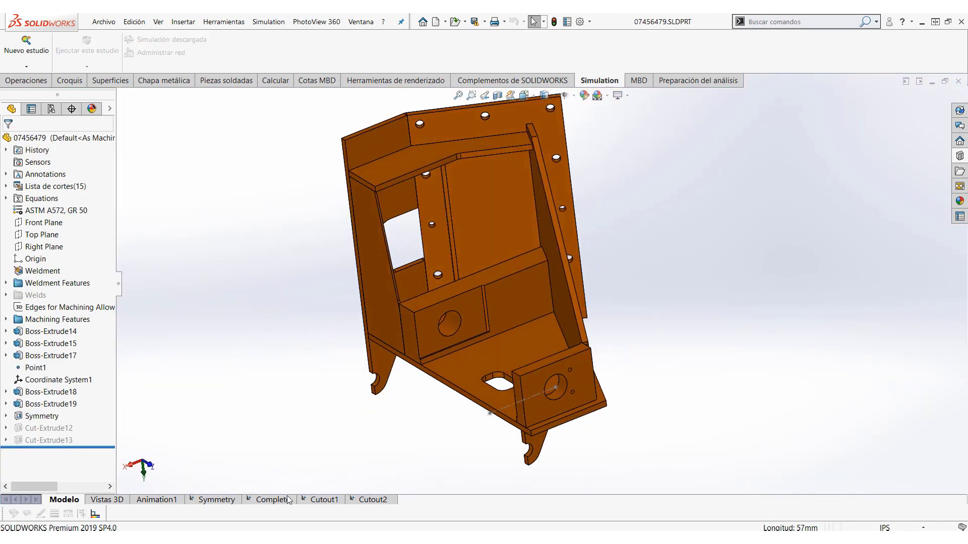
left_click(229, 499)
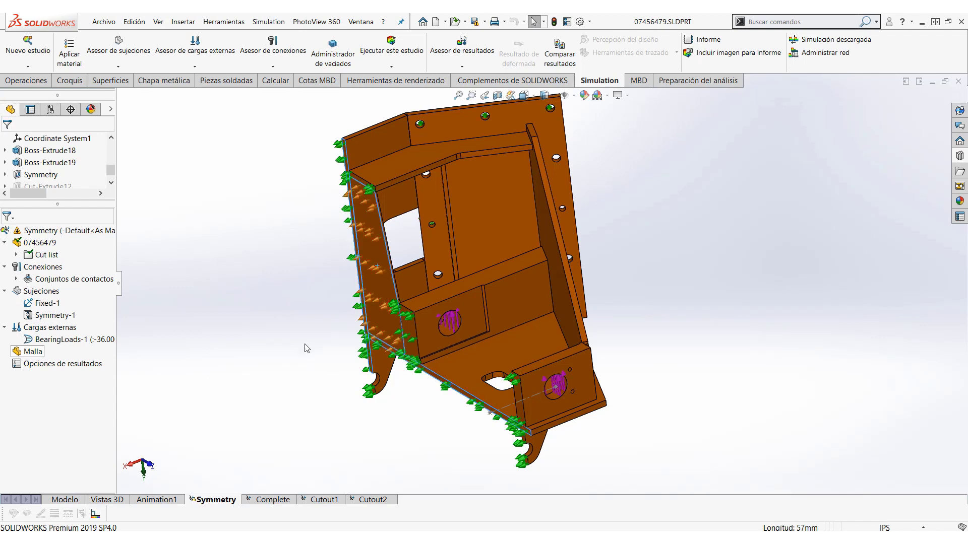
left_click(282, 499)
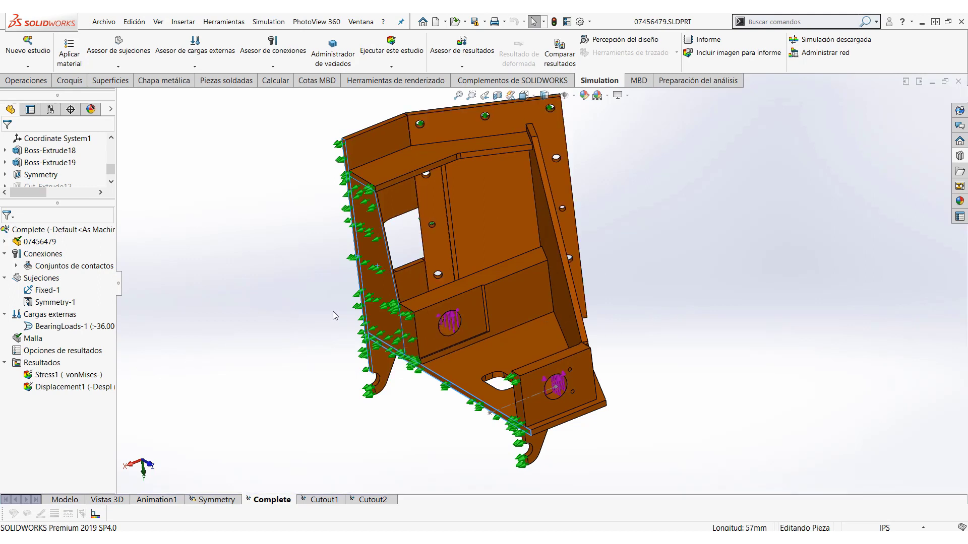
middle_click_drag(303, 313, 246, 339)
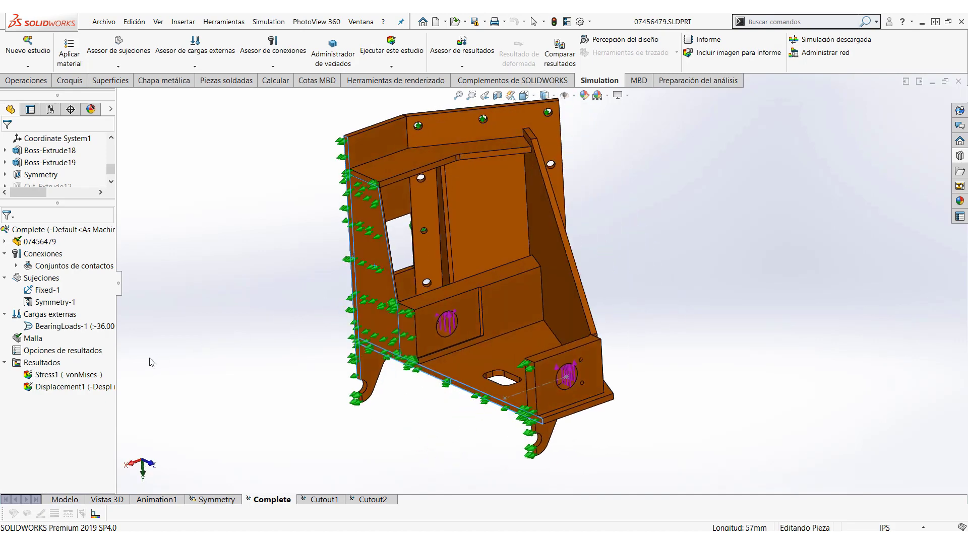
- Try an advanced symmetry fixture on the bracket's cut face in the Complete study to preview the mirrored half
right_click(43, 278)
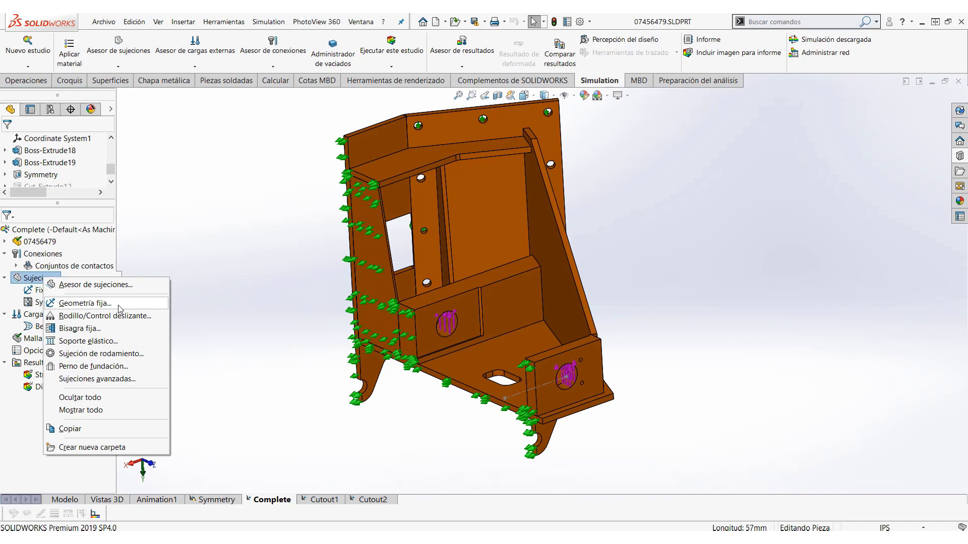
left_click(129, 379)
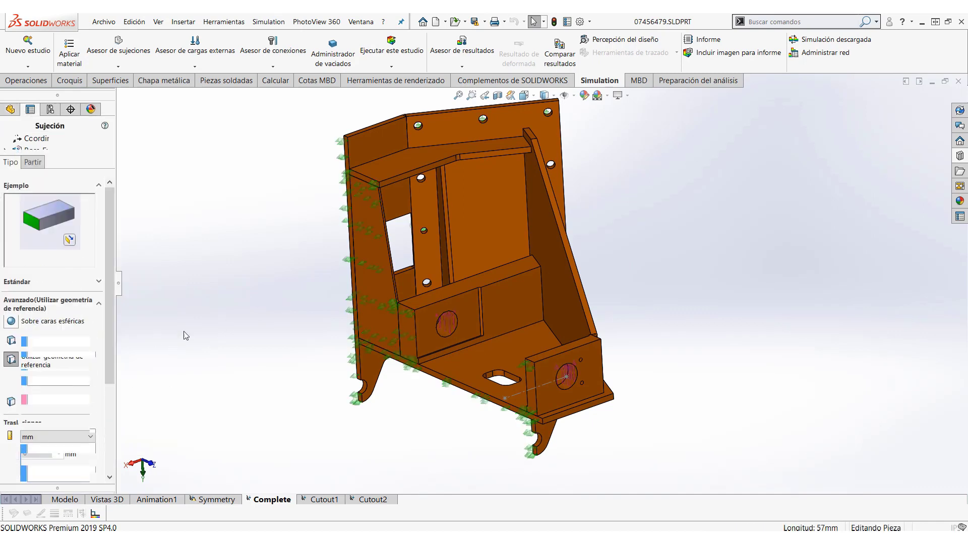
left_click(12, 318)
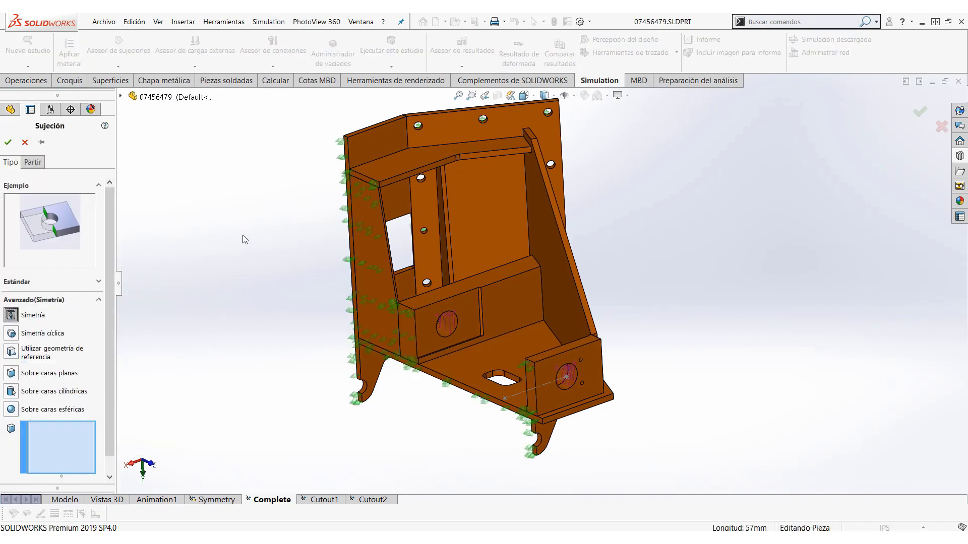
left_click(369, 225)
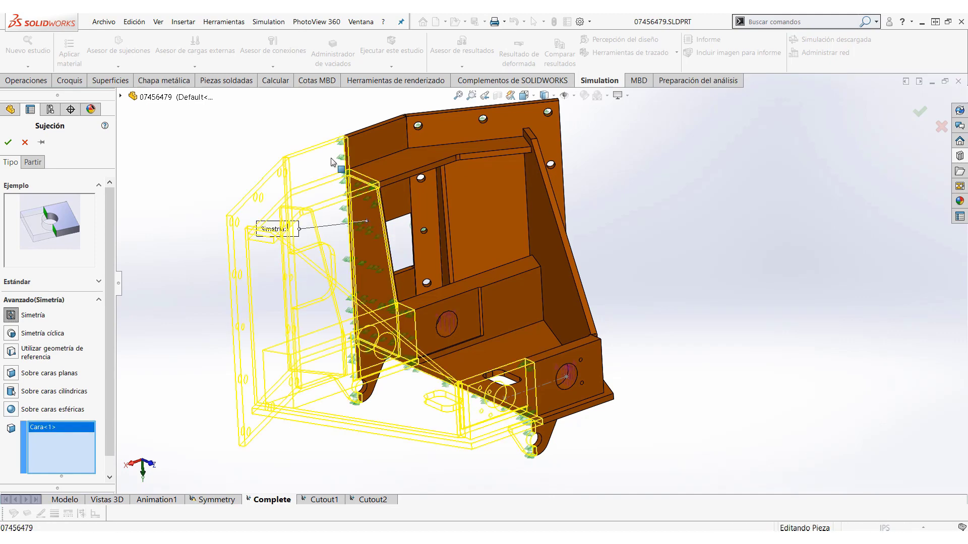
middle_click_drag(591, 307, 595, 328)
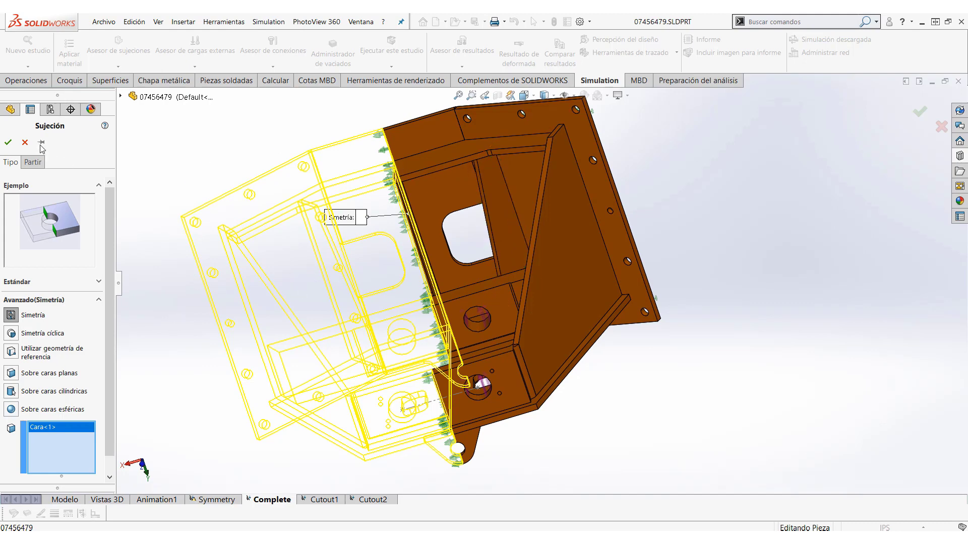
left_click(8, 142)
middle_click_drag(286, 249, 334, 236)
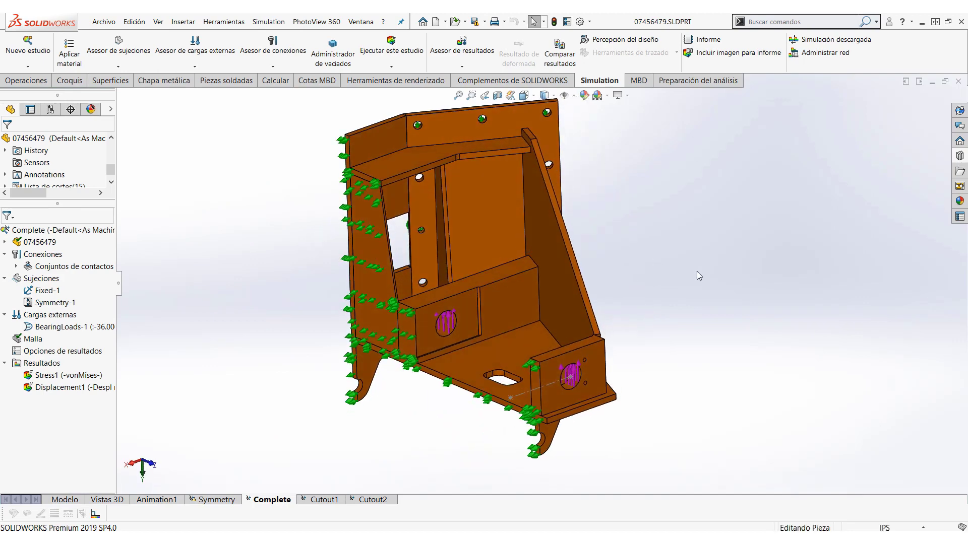
- Display the Complete study's Stress1 plot and enable symmetric results in its advanced definition options
scroll(697, 276, "up", 2)
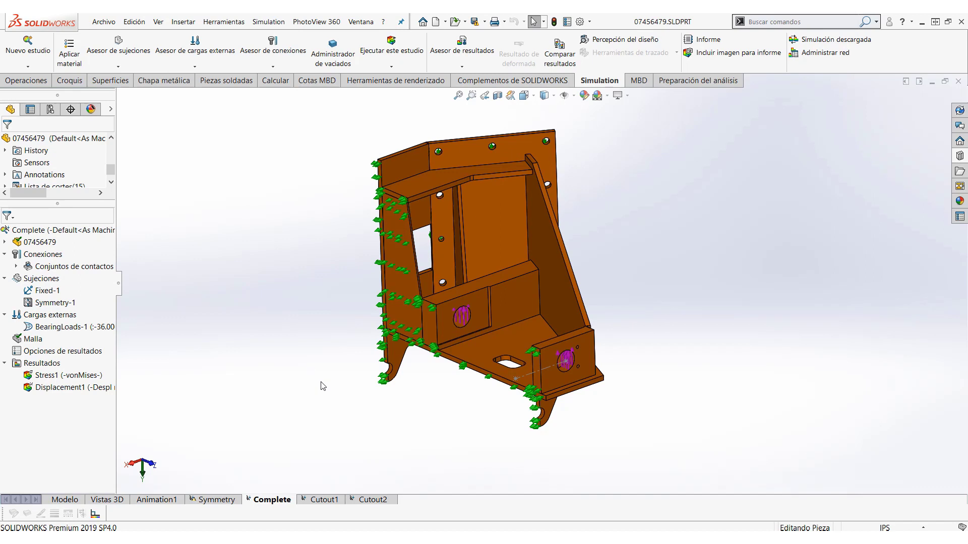
double_click(63, 375)
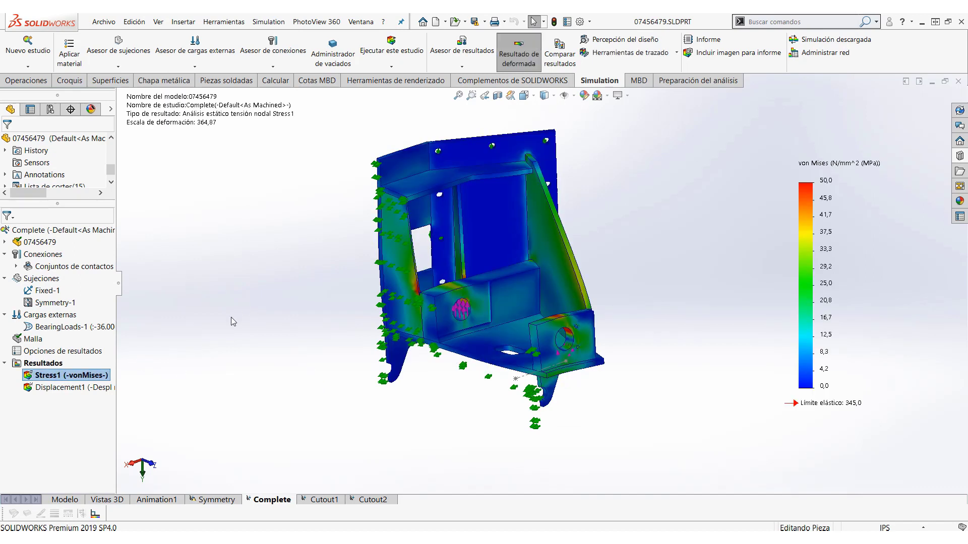
middle_click_drag(293, 275, 277, 281)
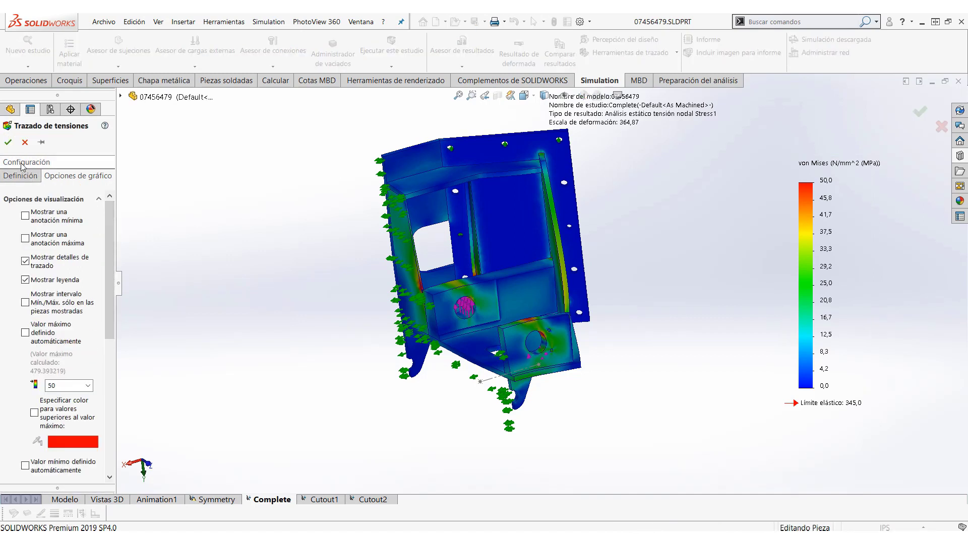
left_click(22, 162)
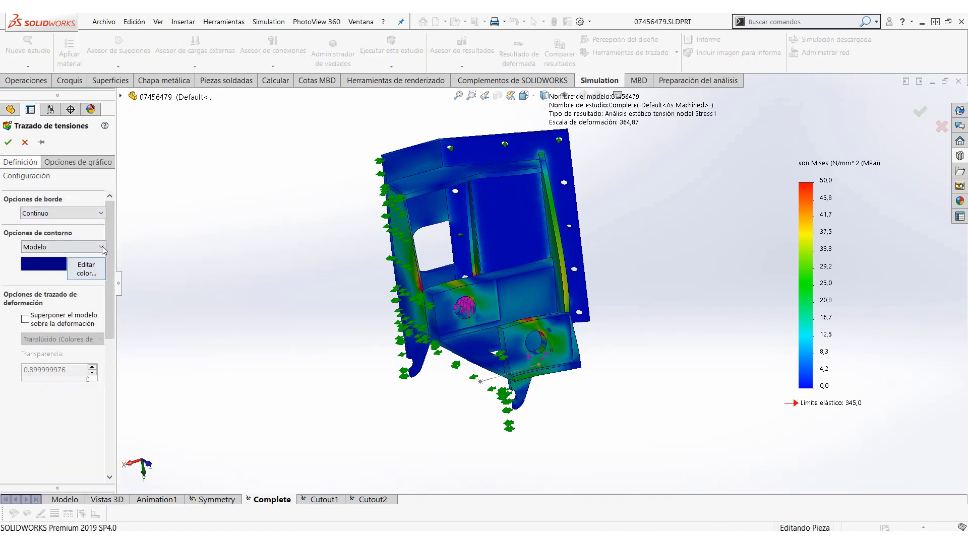
left_click(78, 163)
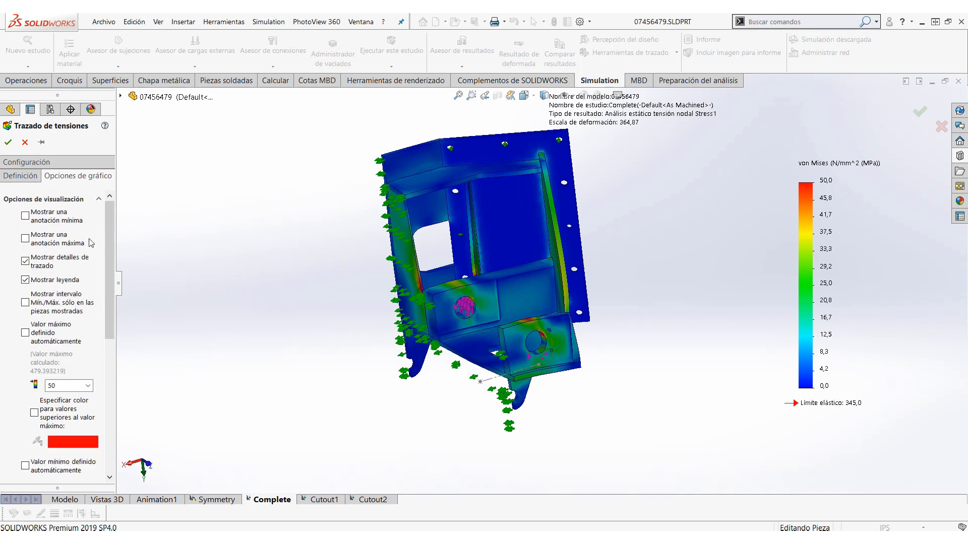
left_click(21, 175)
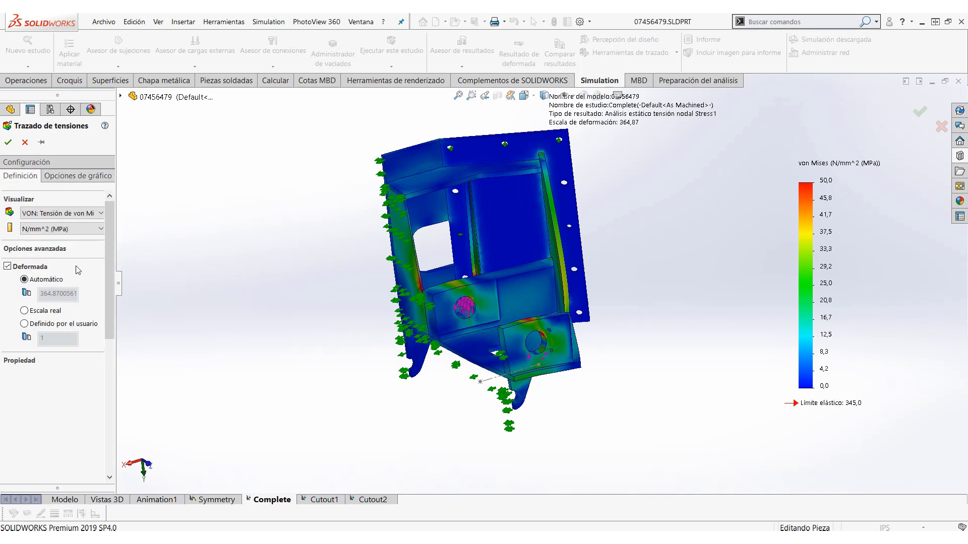
left_click(52, 249)
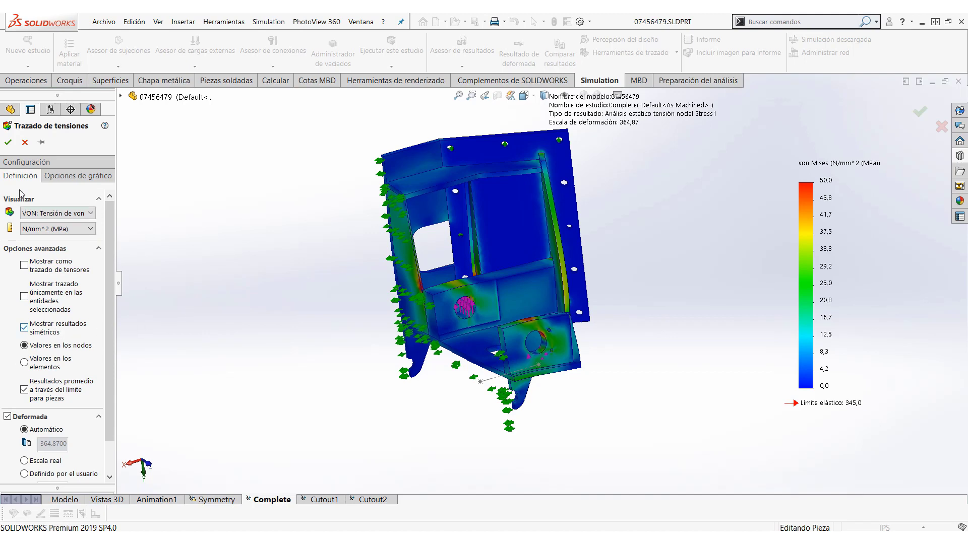
left_click(8, 142)
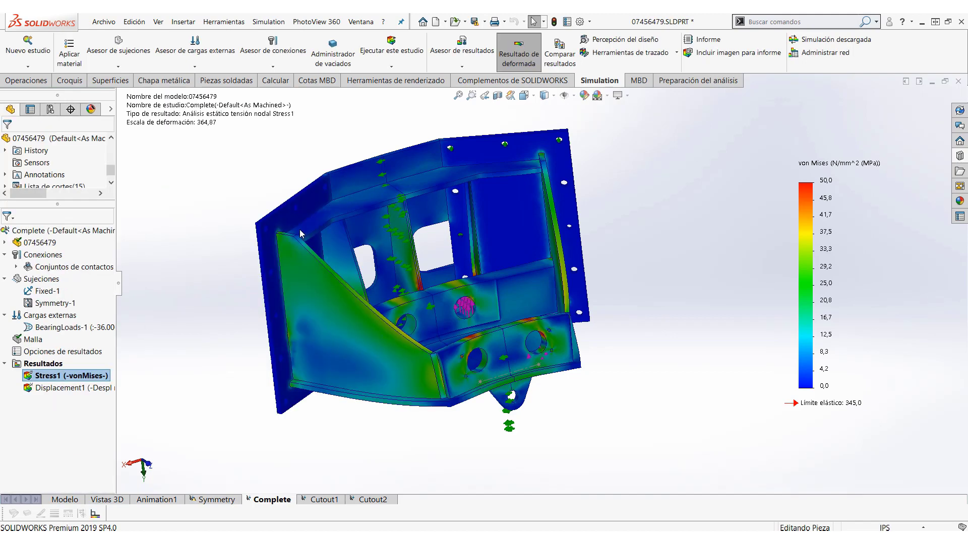
- Overlay the mesh on the mirrored Stress1 plot and hide it again
middle_click_drag(325, 245, 353, 231)
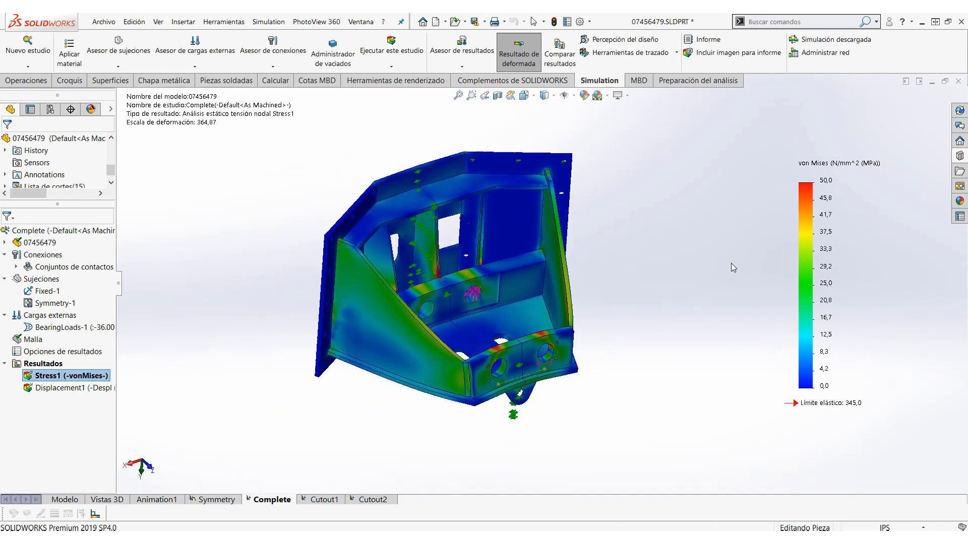
right_click(815, 233)
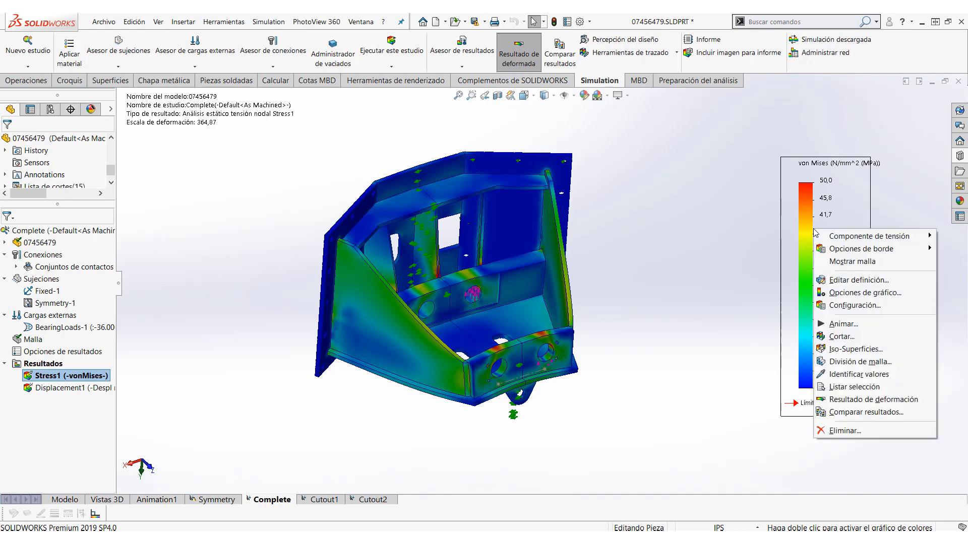
left_click(831, 263)
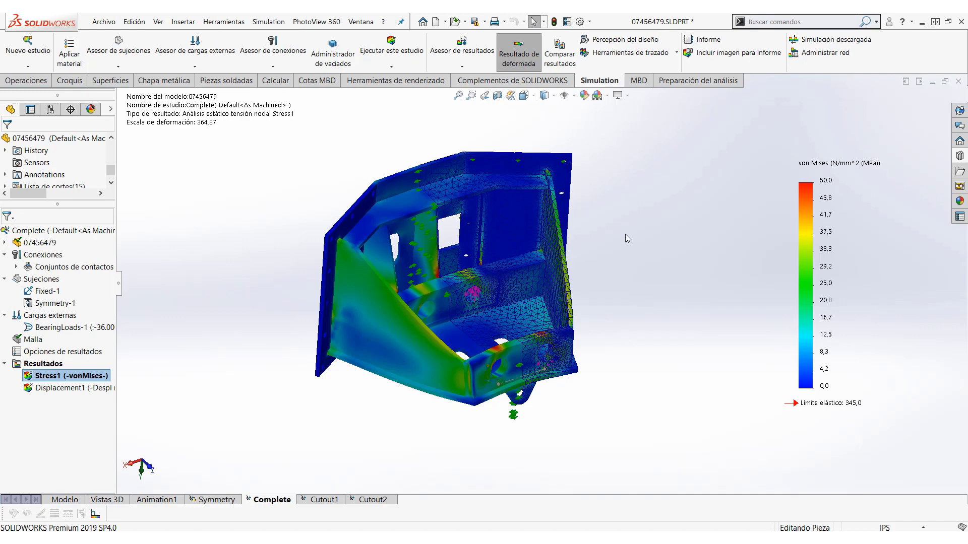
right_click(804, 207)
left_click(817, 241)
- View the Stress1 plot with discrete fringes from several angles and restore continuous fringes
right_click(813, 223)
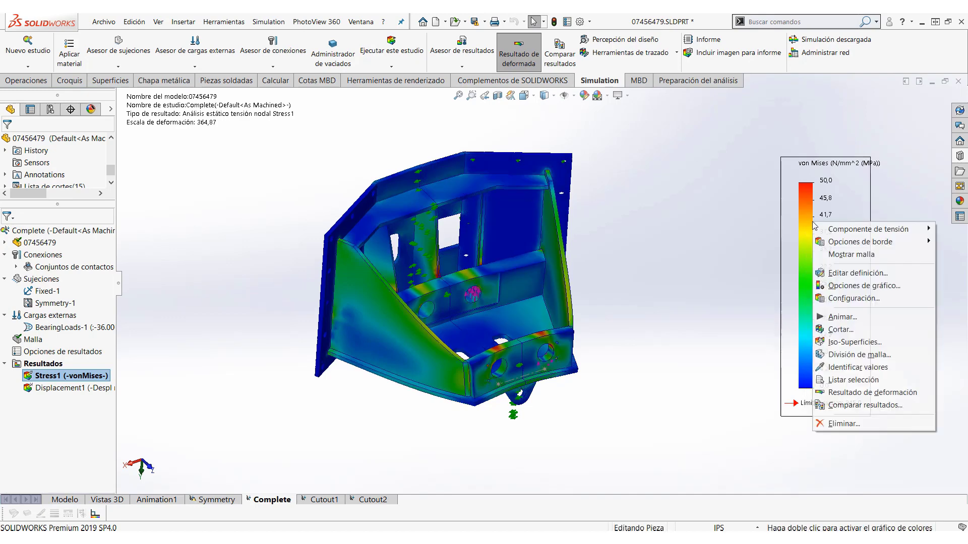
mouse_move(850, 243)
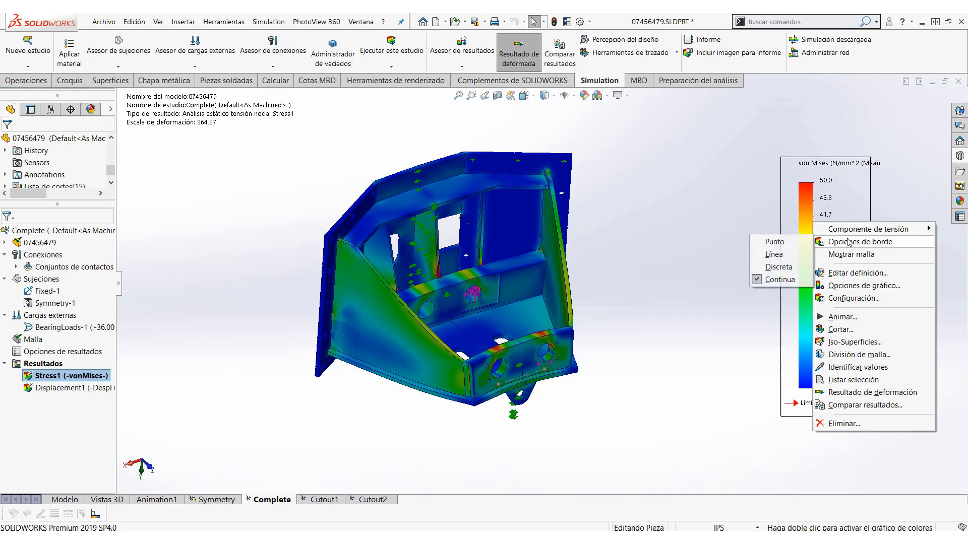
left_click(709, 259)
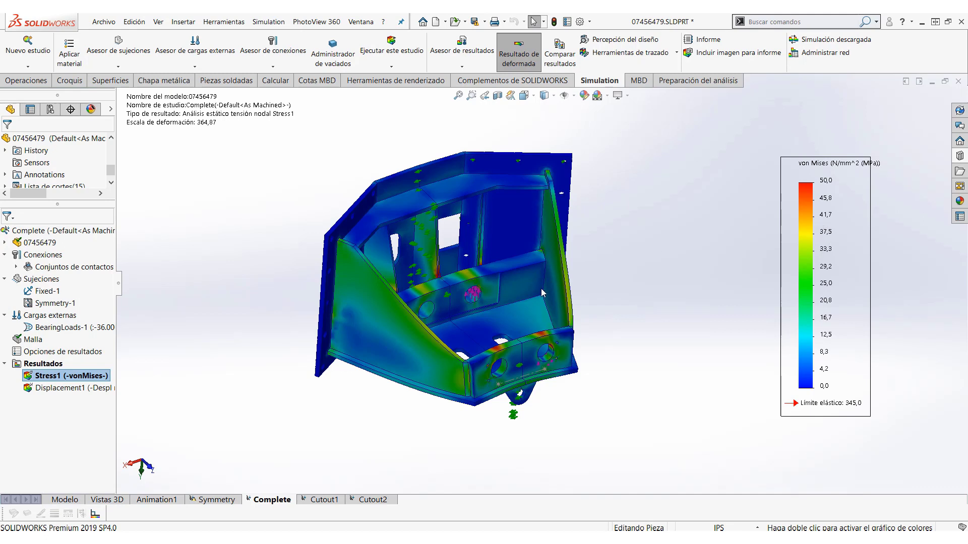
middle_click_drag(617, 246, 400, 225)
middle_click_drag(507, 247, 697, 231)
right_click(814, 206)
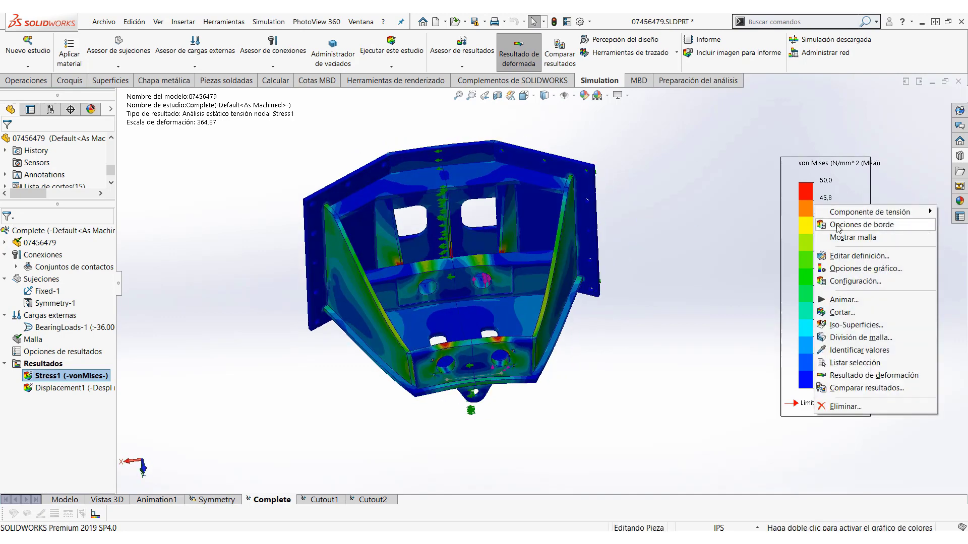
mouse_move(838, 228)
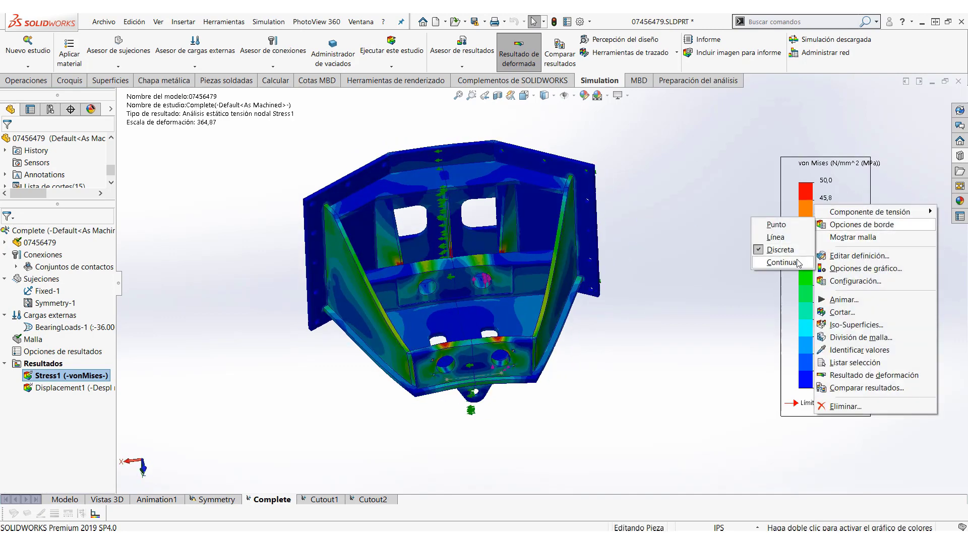
left_click(782, 263)
- Change the Stress1 plot's stress component to SZ, the normal stress in Z
right_click(832, 217)
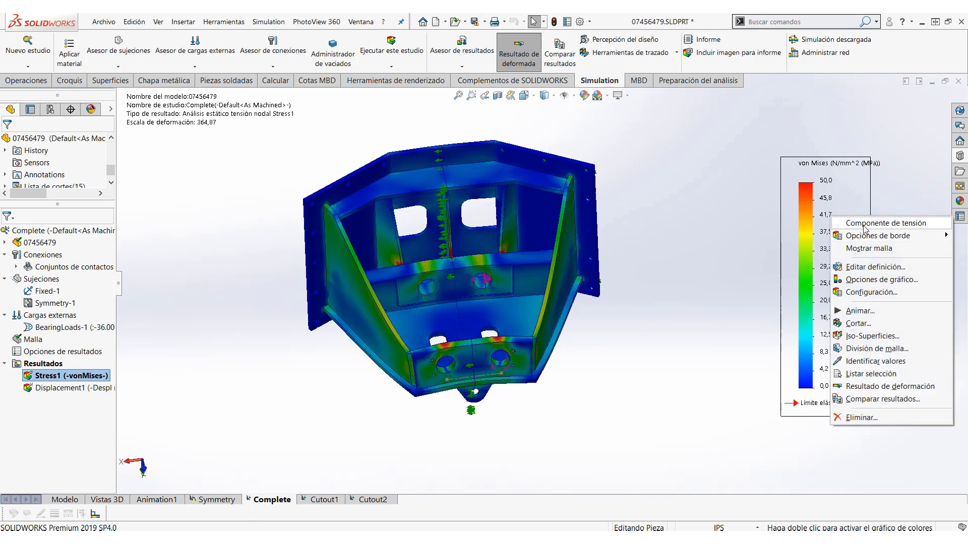
mouse_move(864, 228)
left_click(711, 249)
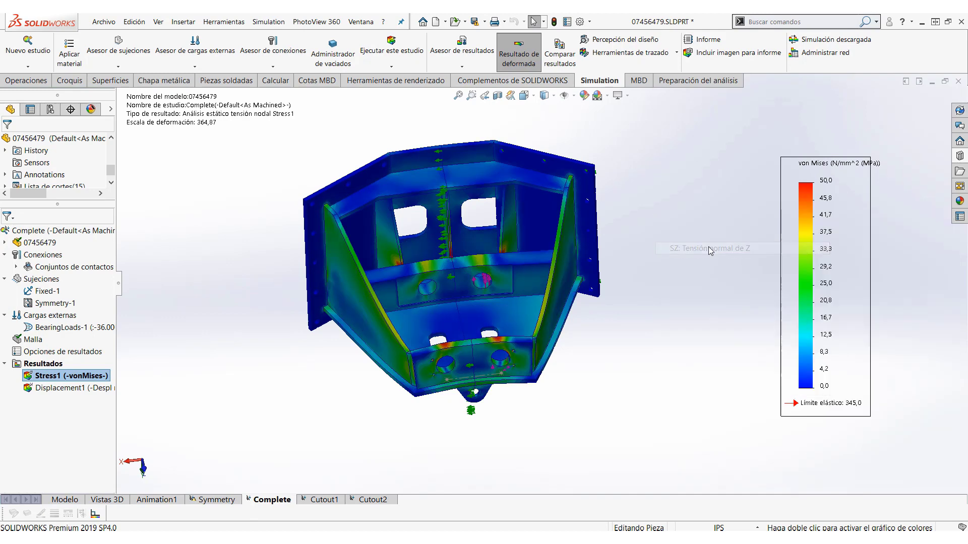
middle_click_drag(676, 261, 626, 237)
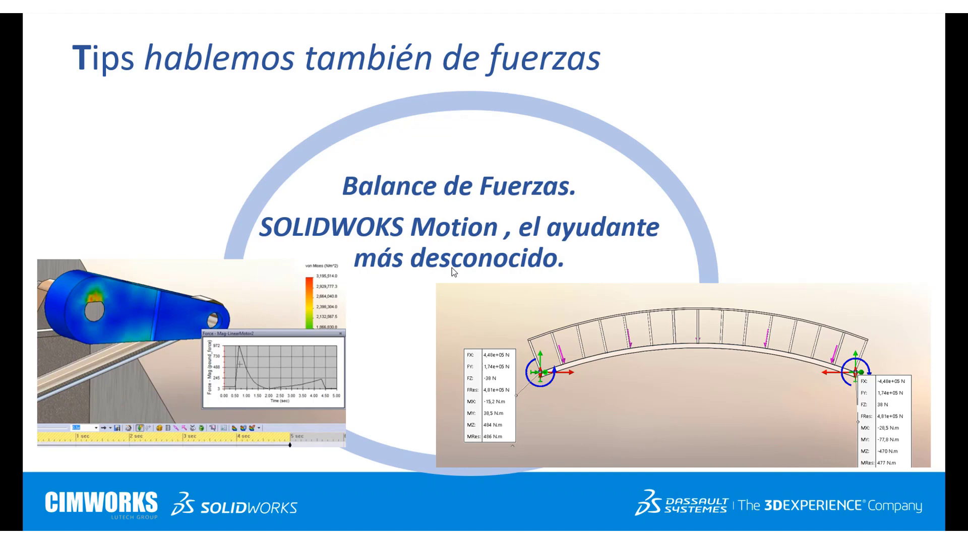
- Switch to the UnBalanced_RoadBarrier motion study, reposition the Plot1 force graph and check the available simulation result plots
key("alt+Tab")
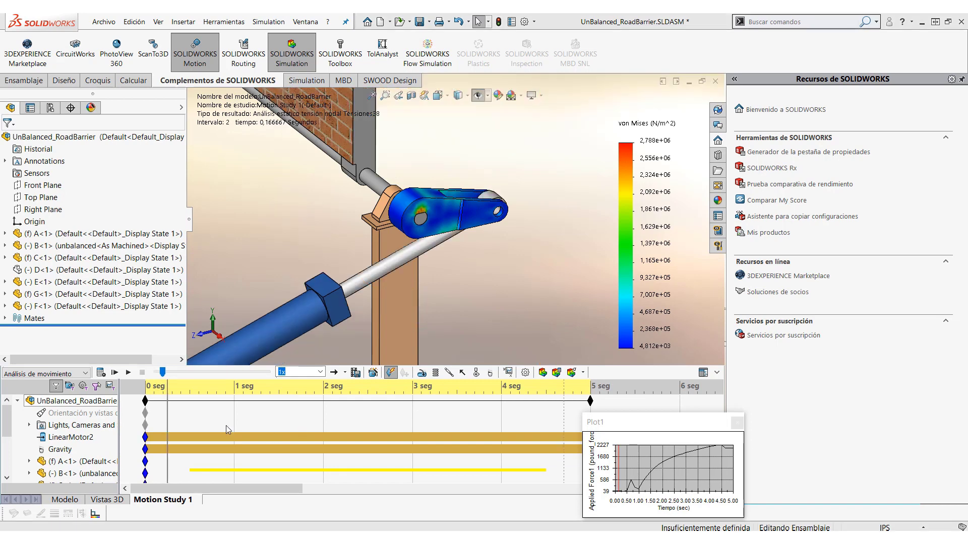
left_click_drag(649, 429, 701, 396)
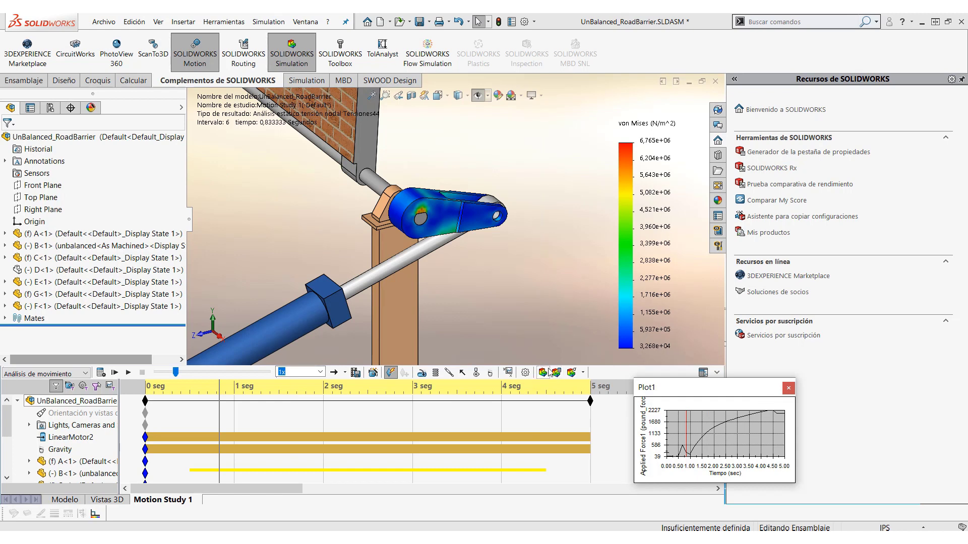
left_click(583, 373)
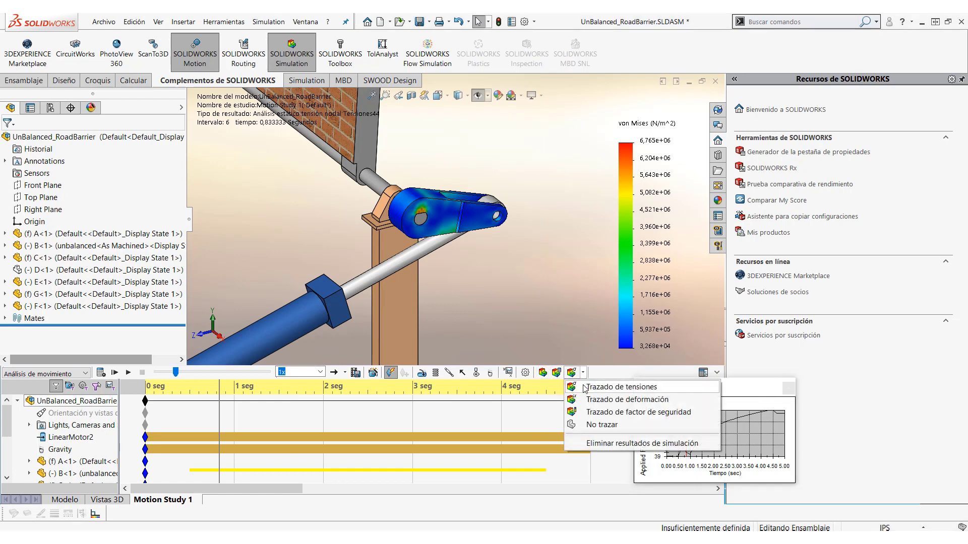
left_click(573, 337)
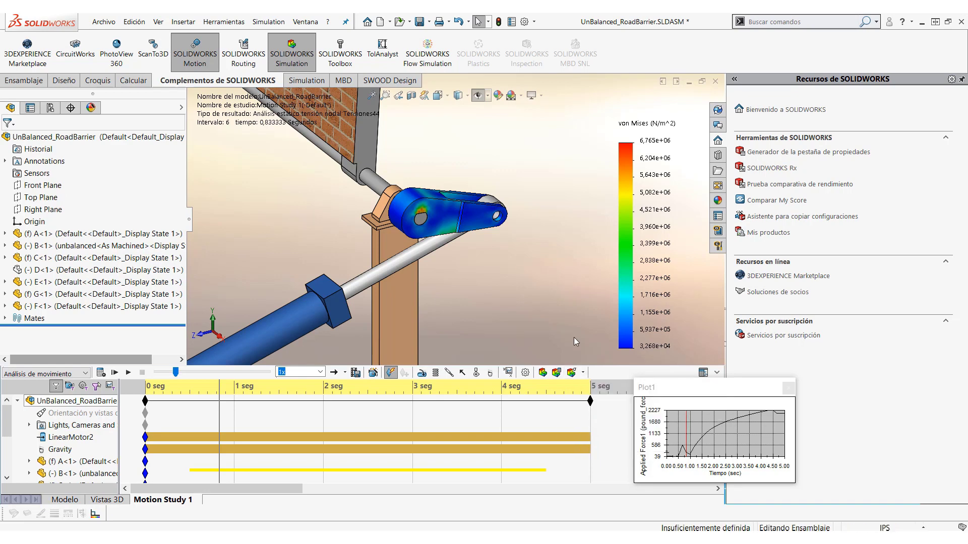
- Compare the lever arm's stress distribution at several successive times picked on the Plot1 applied force graph
middle_click_drag(445, 175, 480, 346, "ctrl")
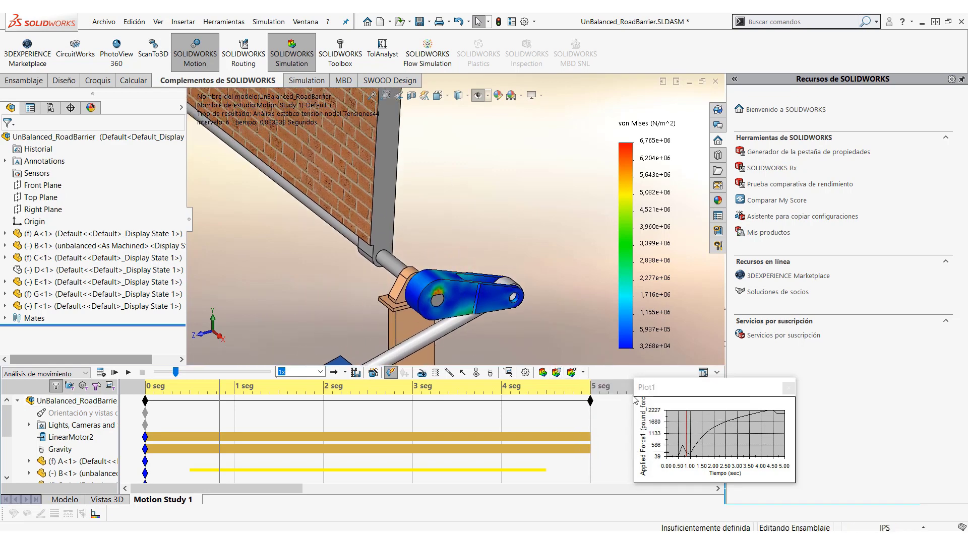
scroll(513, 328, "down", 4)
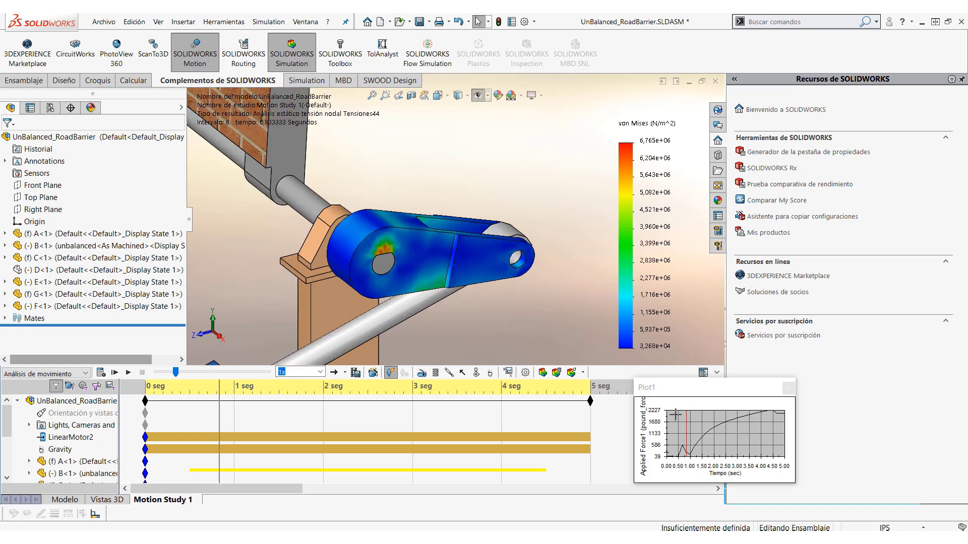
left_click(692, 418)
left_click(699, 418)
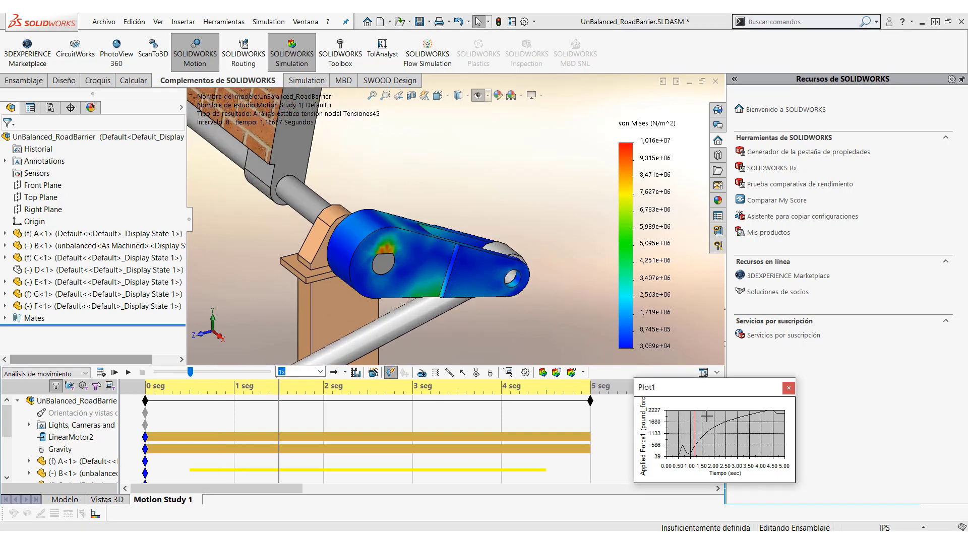
left_click(712, 417)
left_click(731, 415)
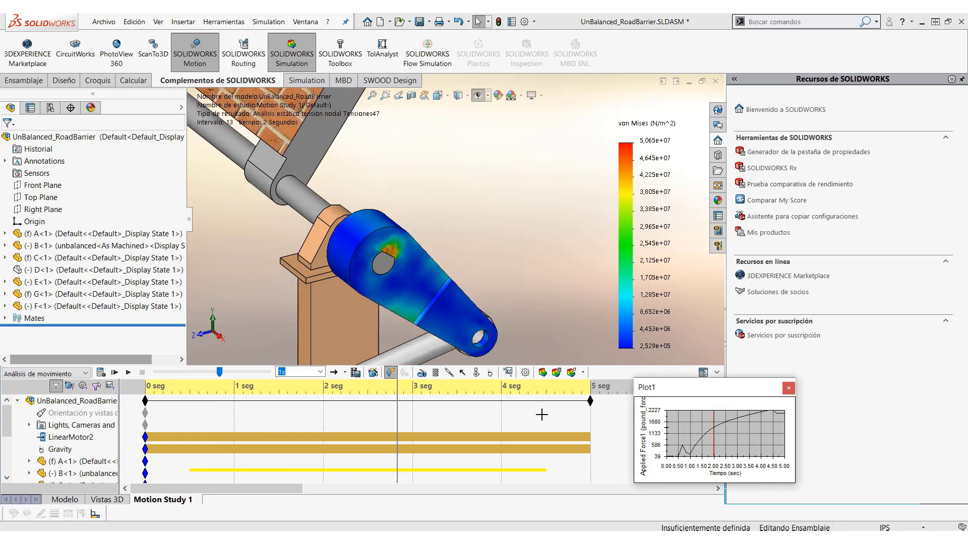
- Play the road barrier motion study to its end and return the timeline to about 1 second
left_click(128, 372)
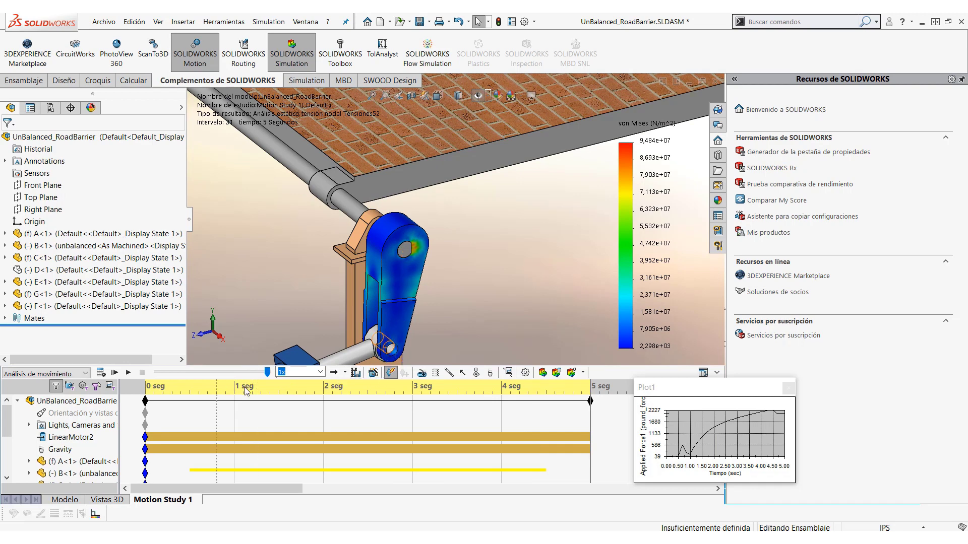
left_click(327, 405)
left_click_drag(326, 405, 226, 403)
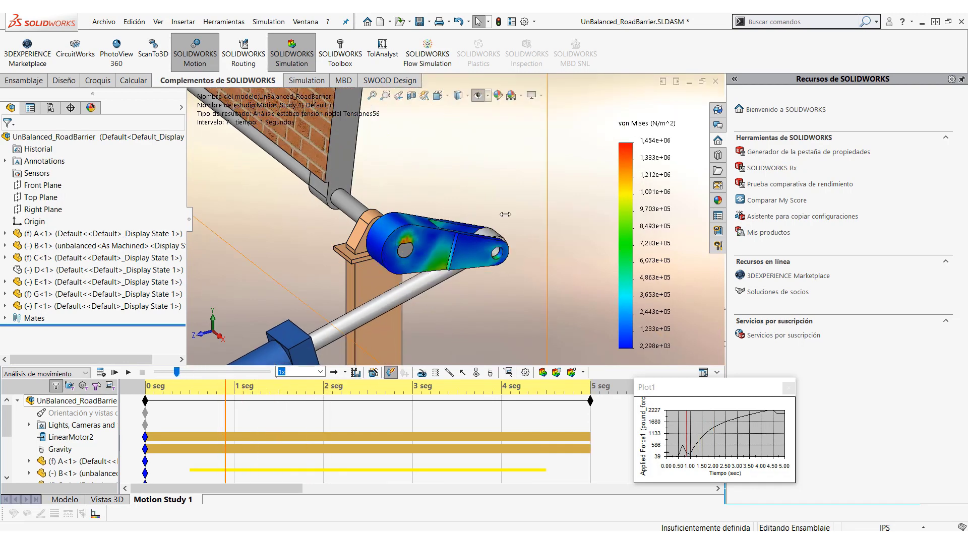
- Open the curved_frame_with_surface_skin part from the 02 Beams PUENTE folder under 04 SIM + MOT in the design library
left_click(485, 278)
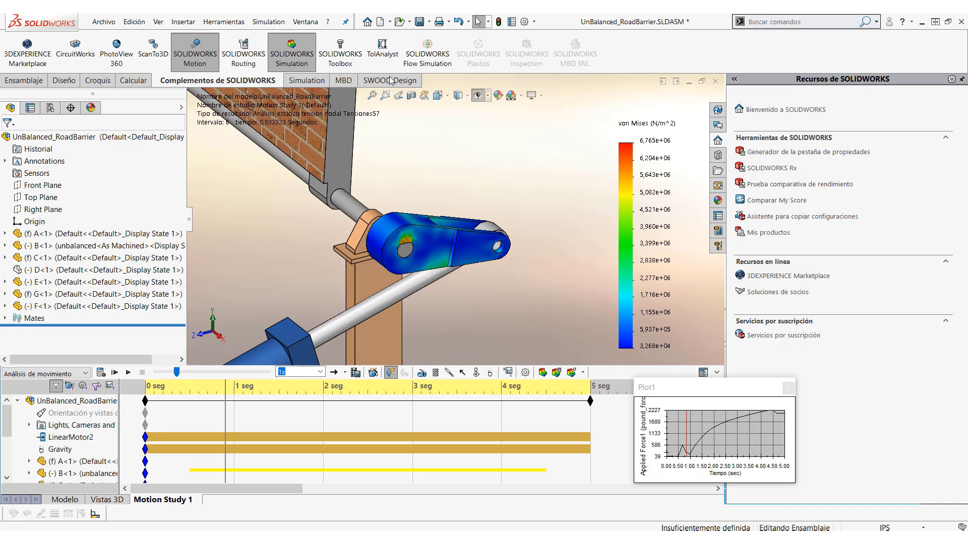
left_click(305, 22)
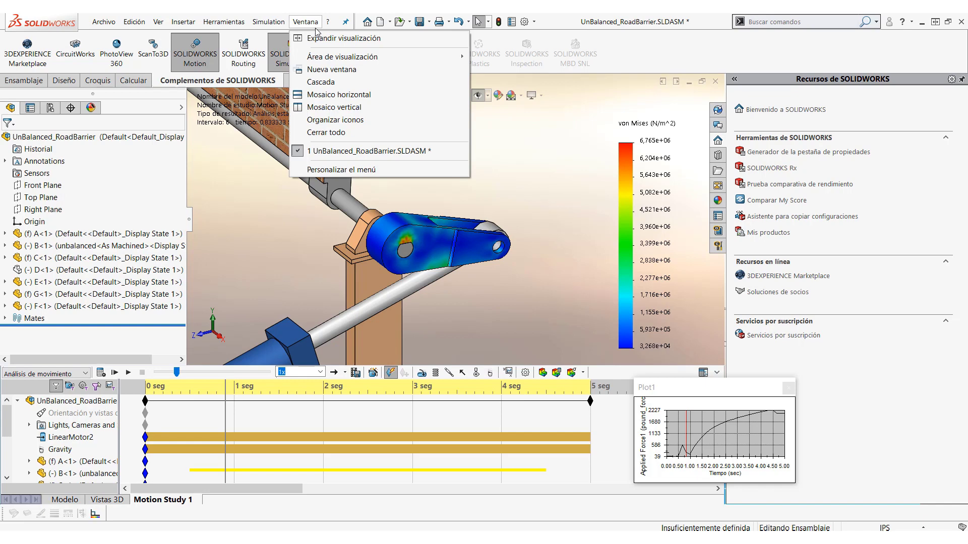
left_click(511, 125)
left_click(719, 171)
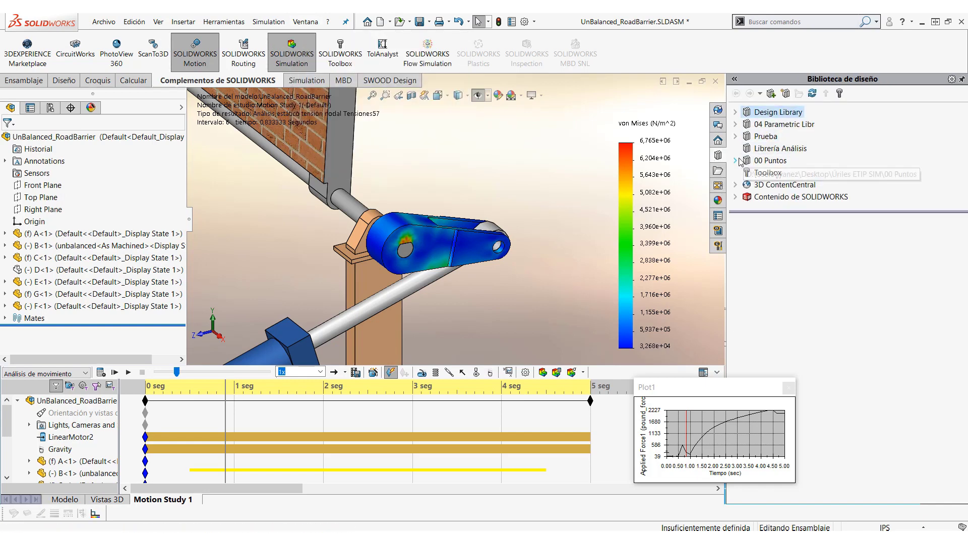
left_click(736, 160)
double_click(793, 163)
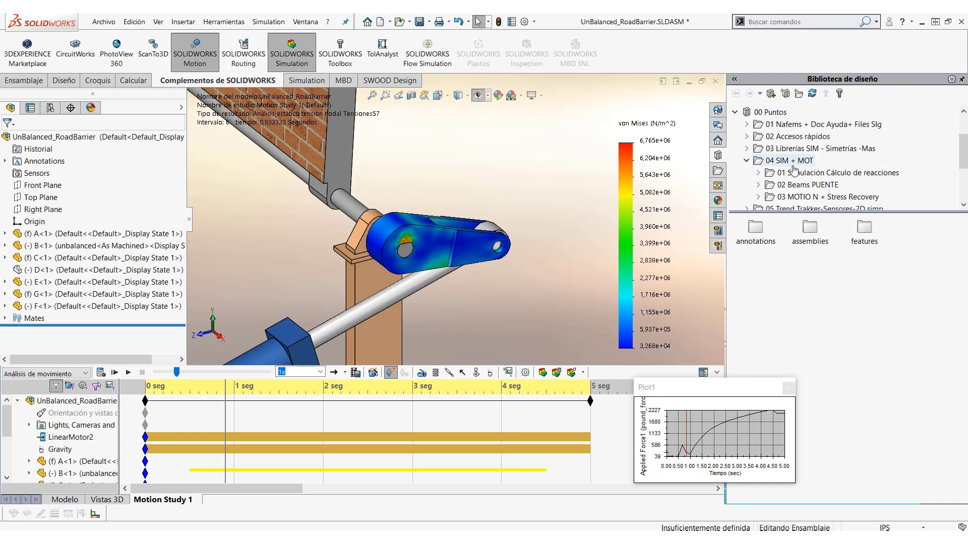
left_click(808, 185)
left_click_drag(756, 228, 703, 76)
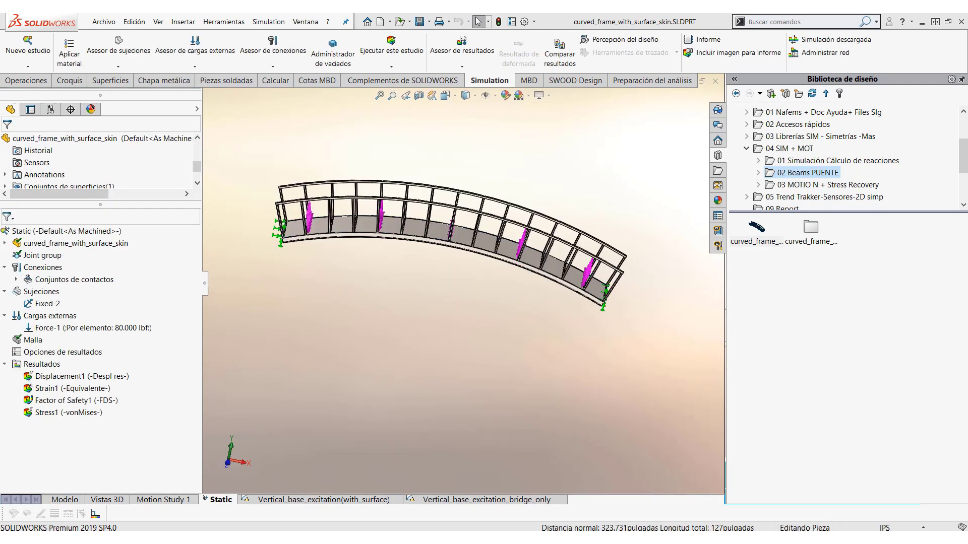
- Activate the bridge's Static study and hide its joint group markers
left_click(715, 82)
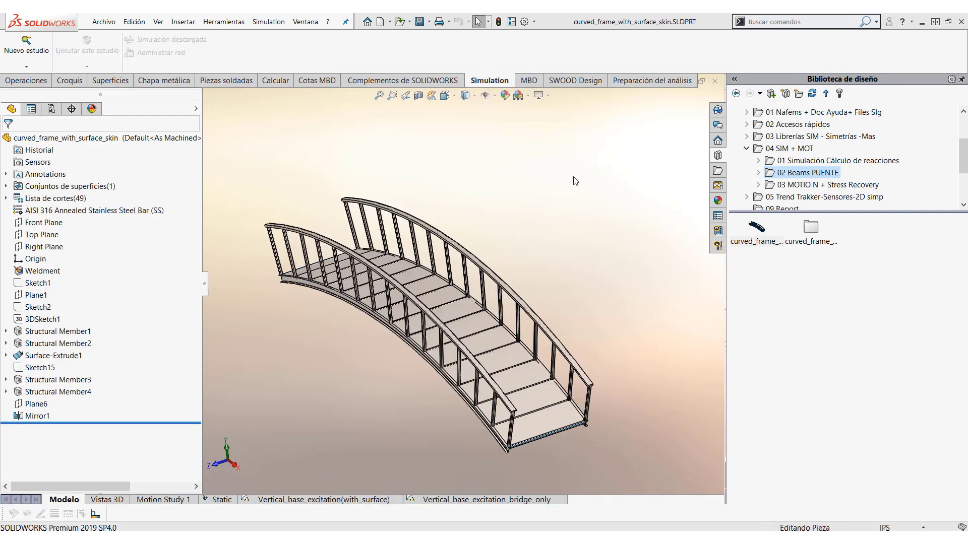
middle_click_drag(551, 239, 371, 367)
left_click(220, 499)
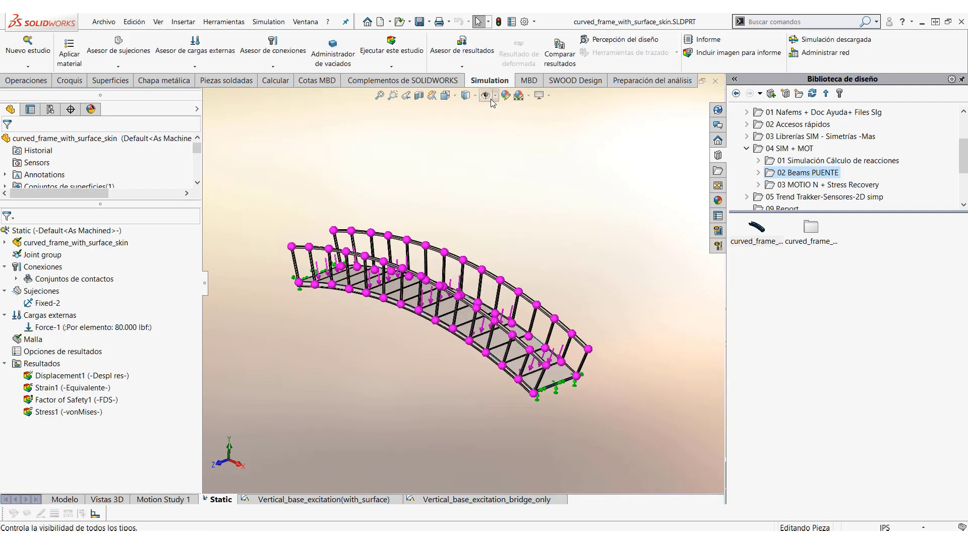
left_click(425, 264)
scroll(426, 265, "down", 2)
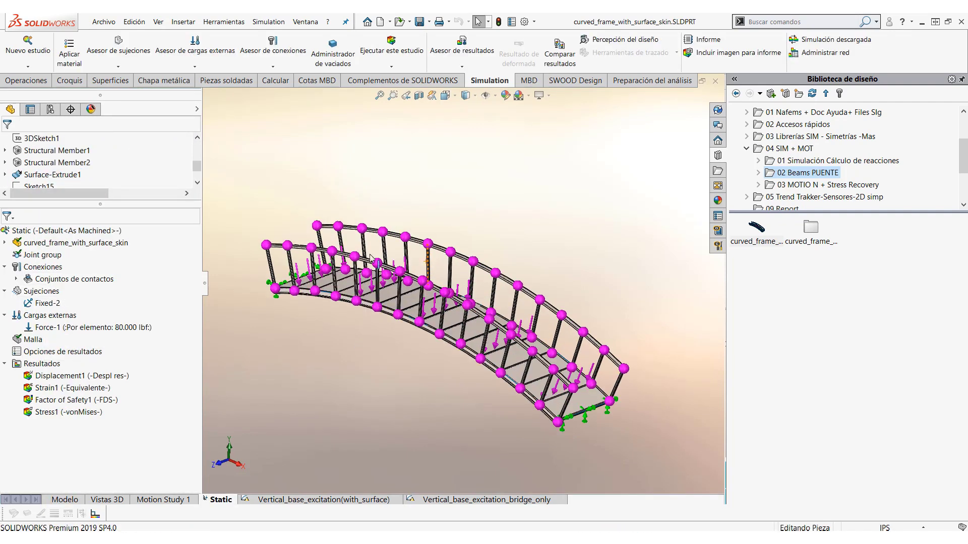
right_click(49, 255)
left_click(76, 262)
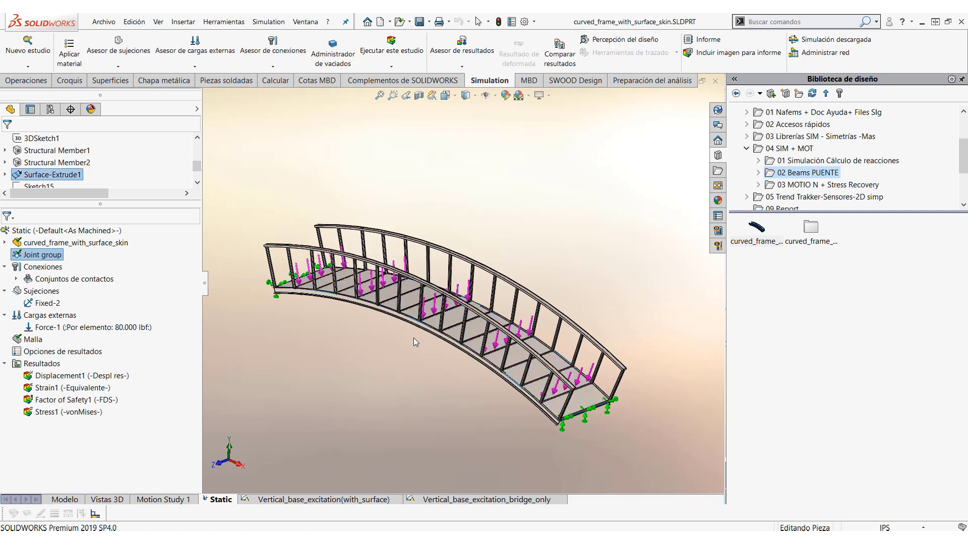
- Inspect the bridge frame's supports and loads, and open the resultant force listing for the Static study's results
middle_click_drag(383, 335, 410, 329)
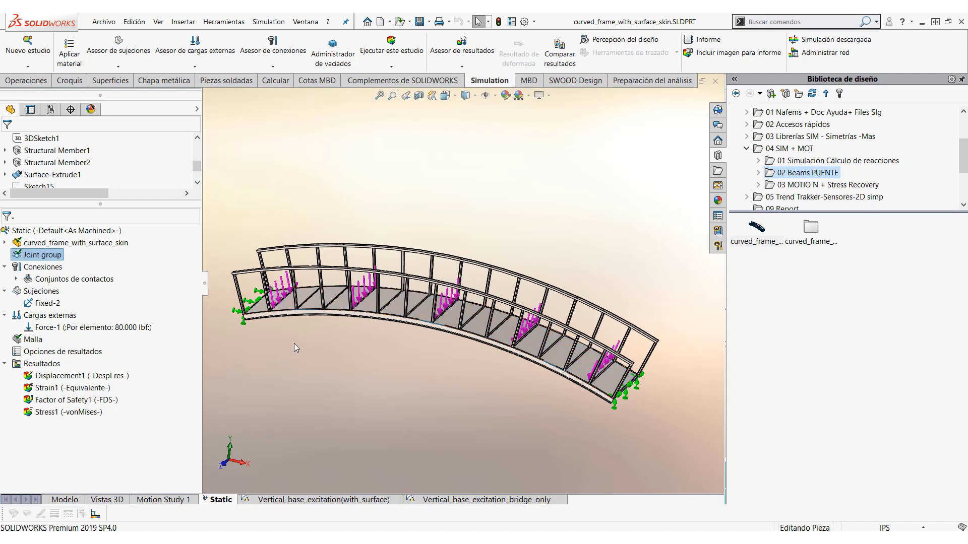
scroll(569, 349, "down", 10)
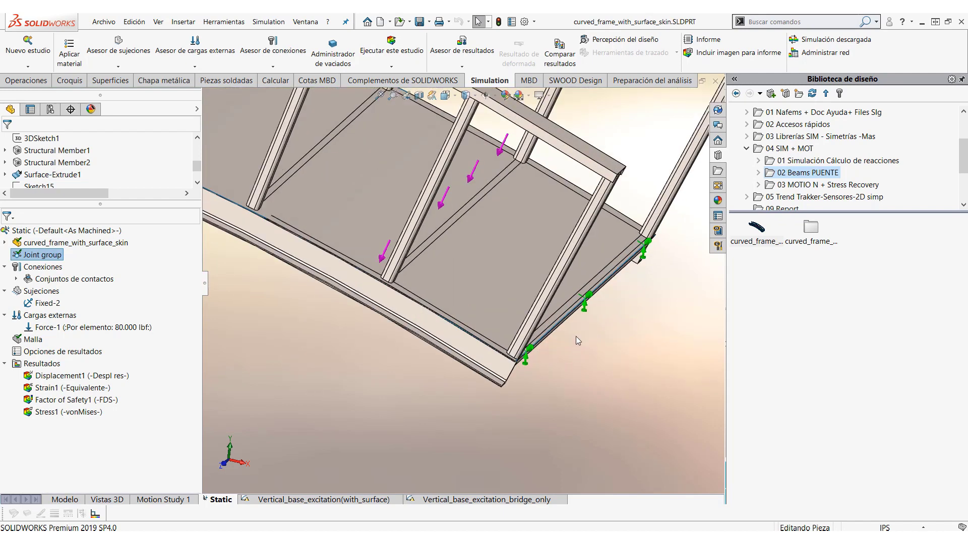
scroll(513, 331, "up", 10)
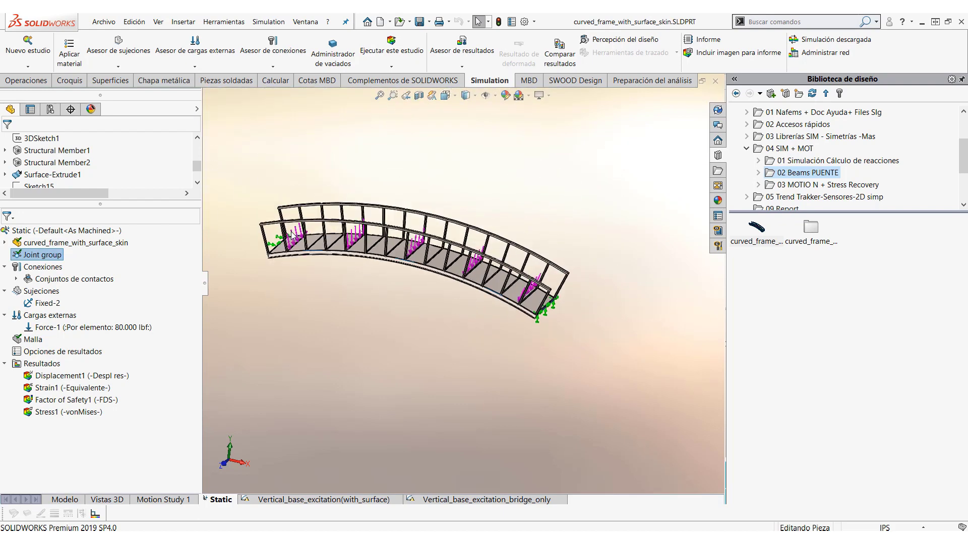
scroll(403, 188, "down", 5)
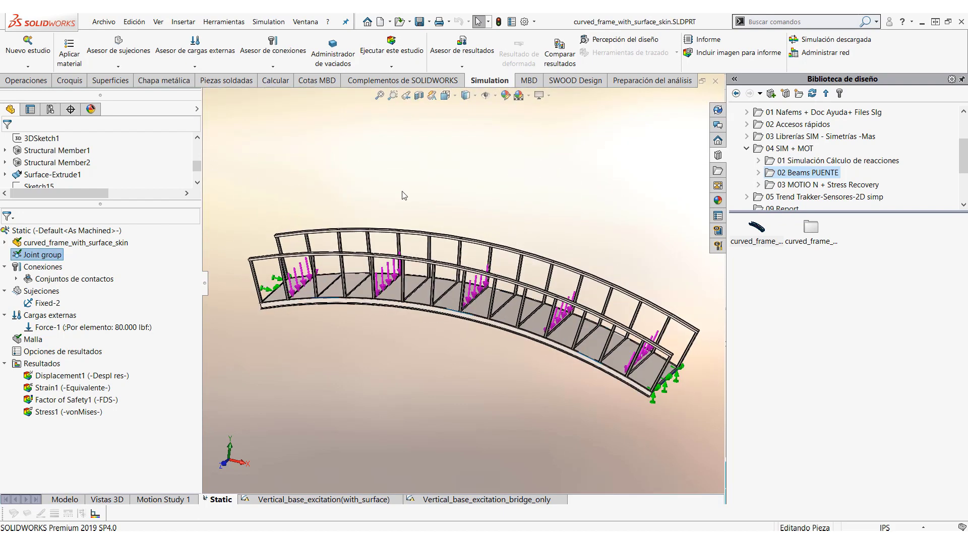
middle_click_drag(402, 192, 390, 193)
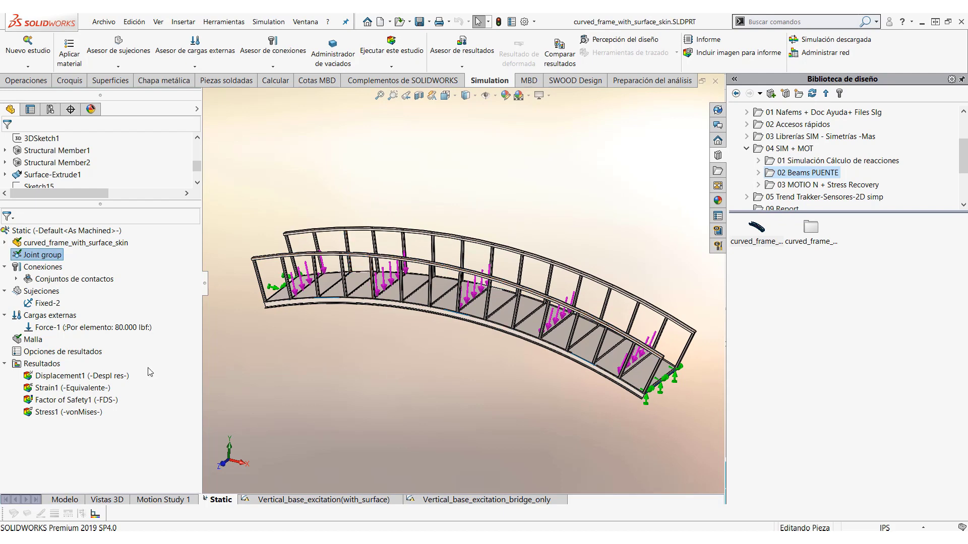
right_click(48, 363)
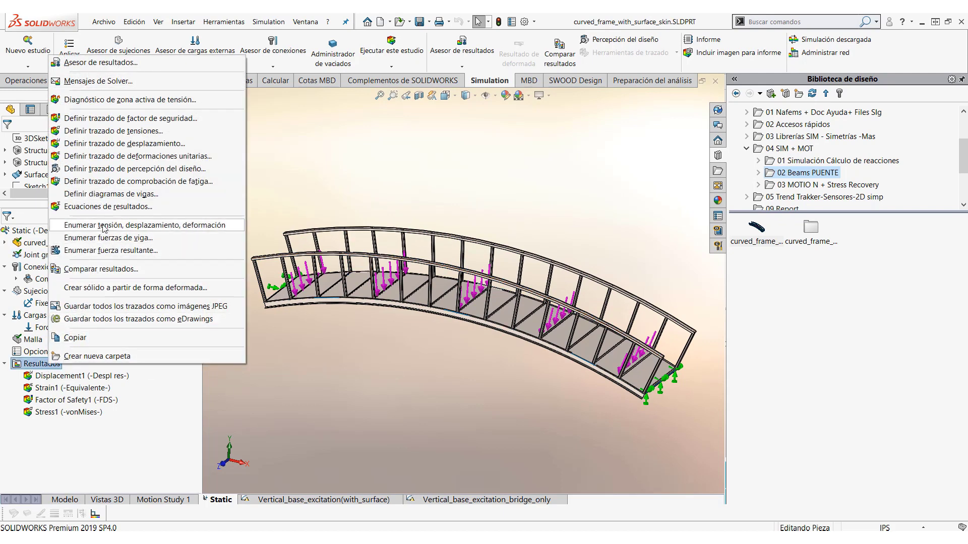
left_click(246, 217)
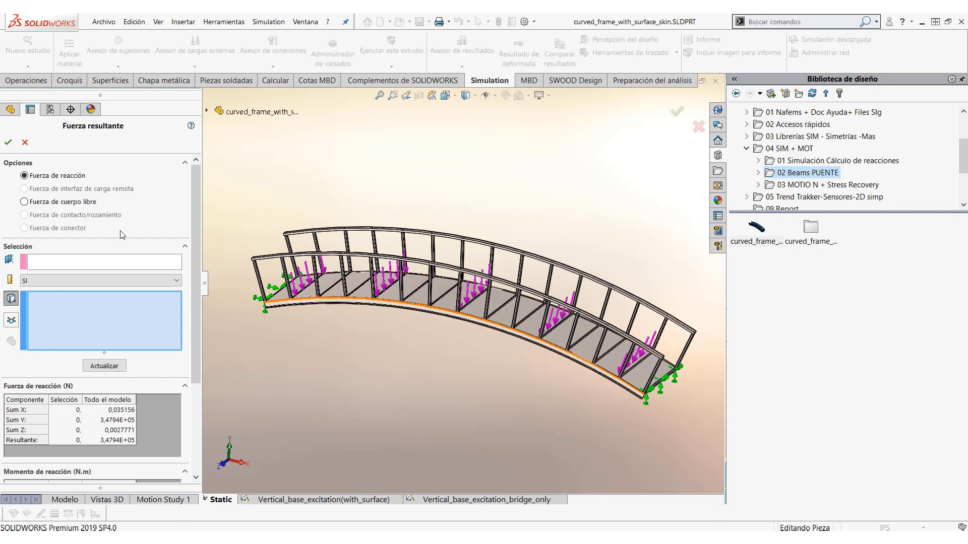
- List the reaction forces and moments on the two fixed end edges of the bridge deck
scroll(337, 289, "down", 6)
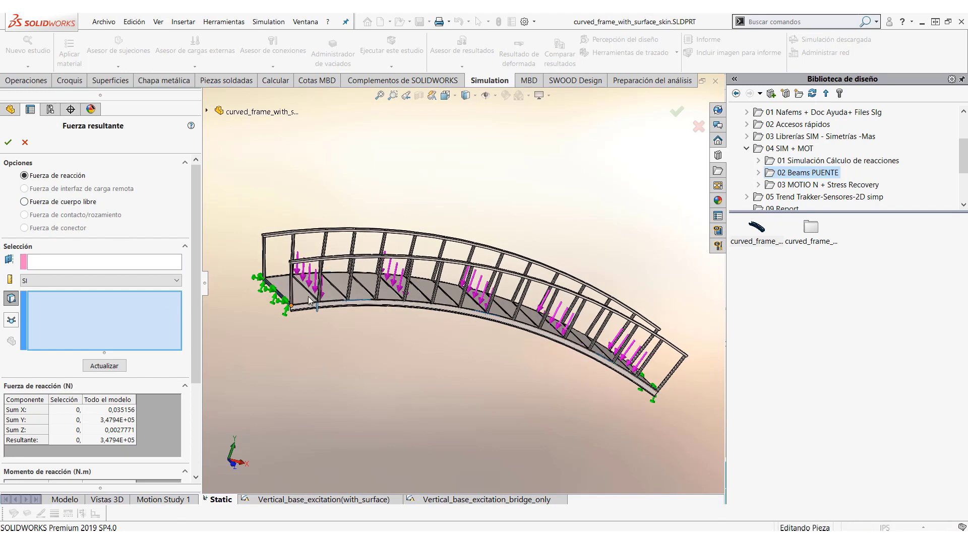
scroll(359, 298, "down", 3)
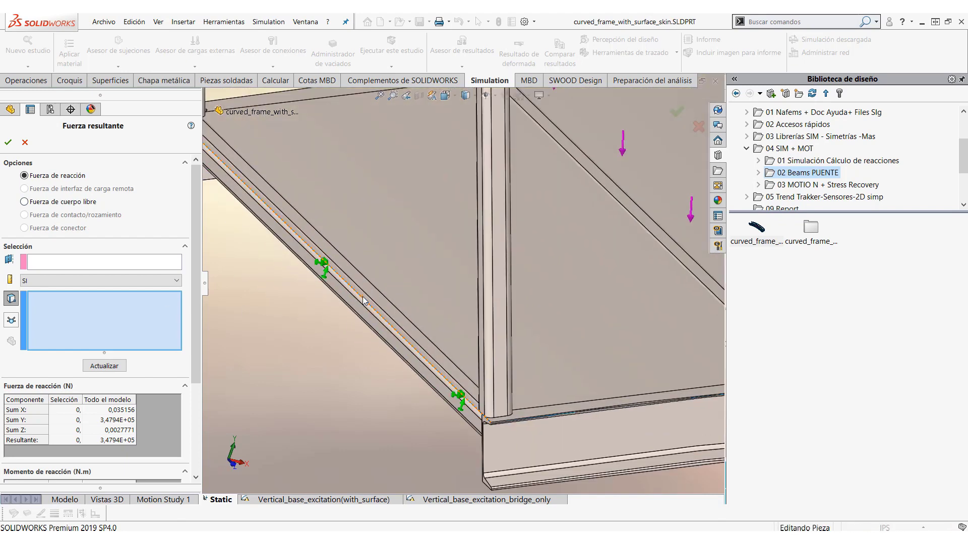
left_click(363, 300)
scroll(449, 304, "up", 9)
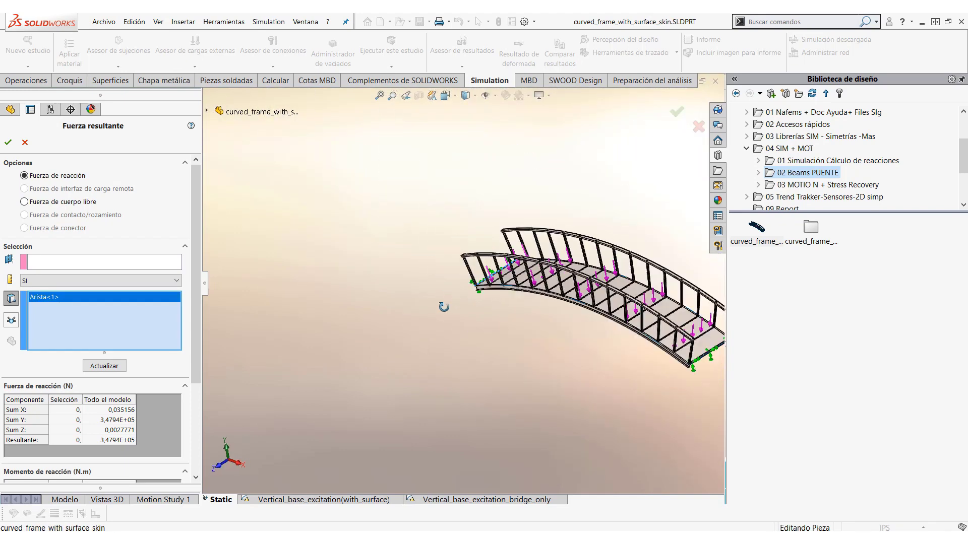
scroll(670, 360, "down", 10)
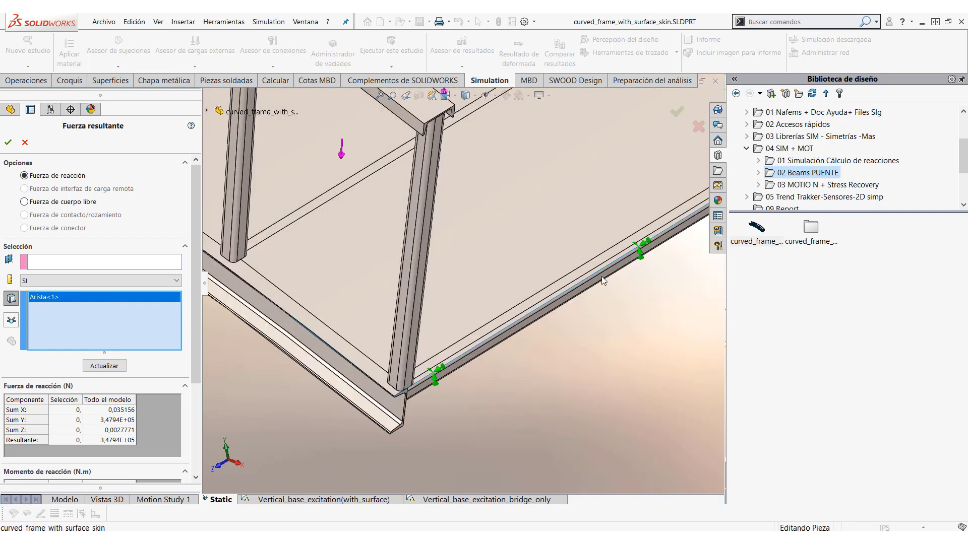
left_click(603, 284)
scroll(594, 307, "up", 5)
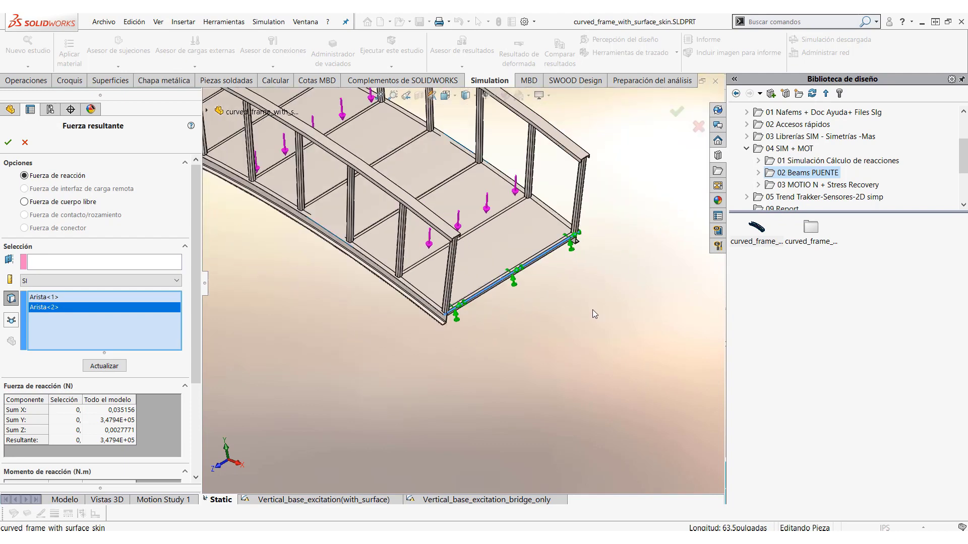
scroll(593, 313, "up", 8)
left_click(104, 366)
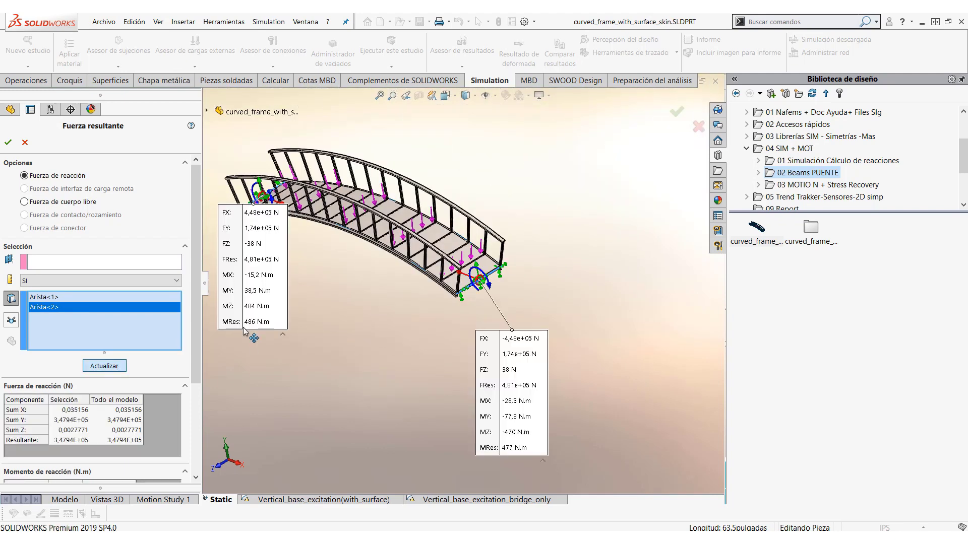
- Examine the reaction force callouts at both bridge ends, adjust one callout's placement and close the resultant force listing
key("ctrl+1")
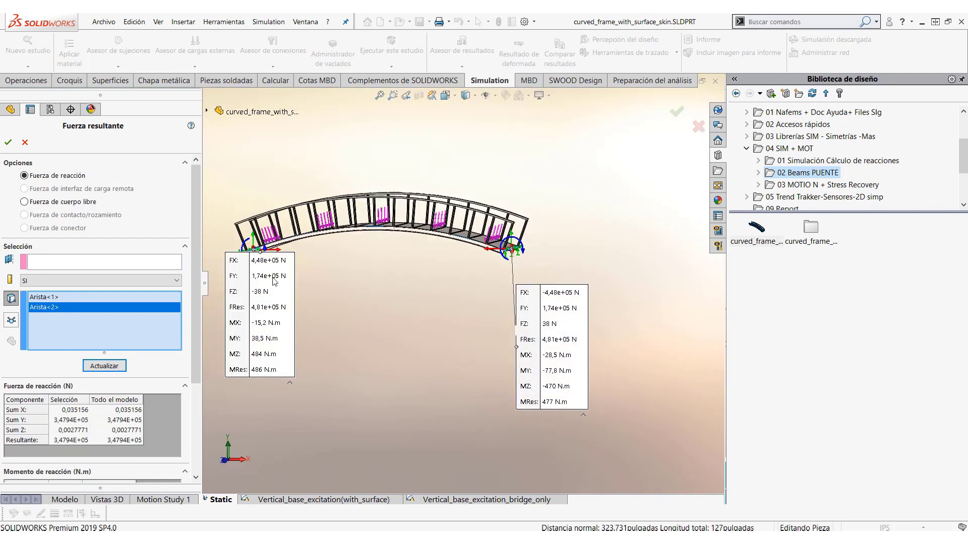
key("f")
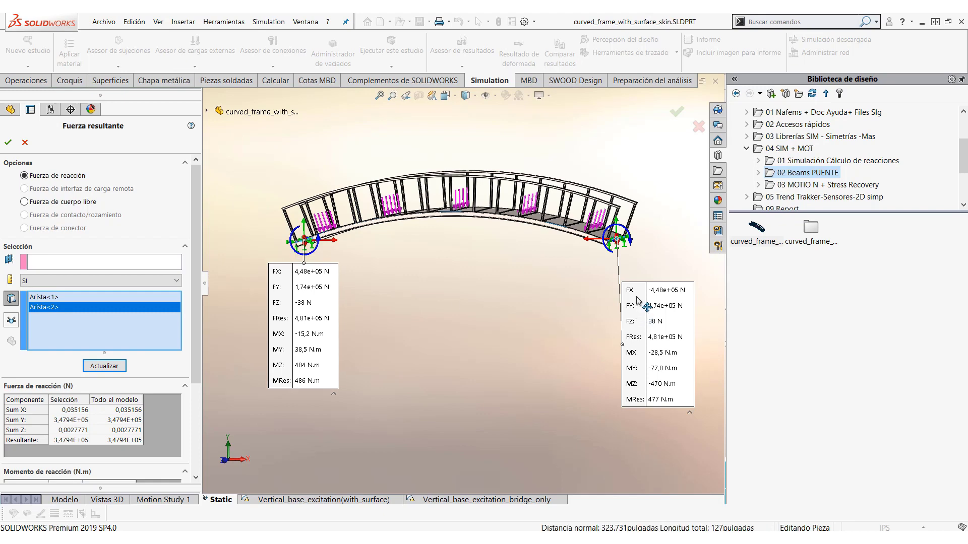
left_click_drag(637, 301, 637, 295)
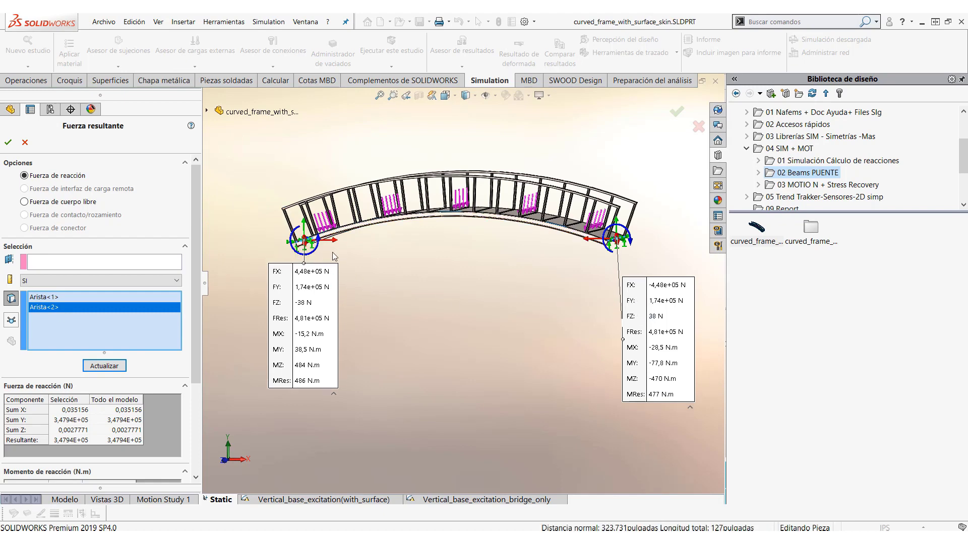
middle_click_drag(348, 261, 315, 267)
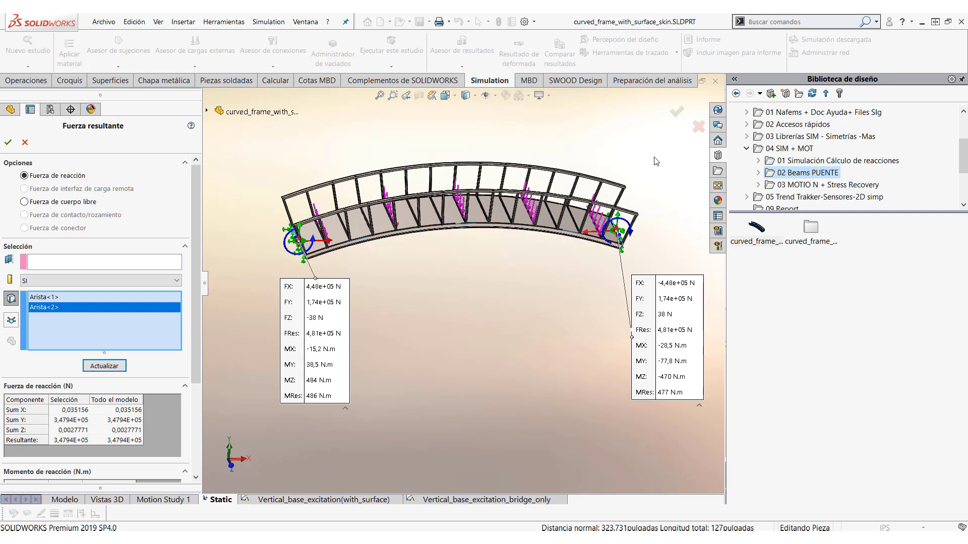
left_click(676, 114)
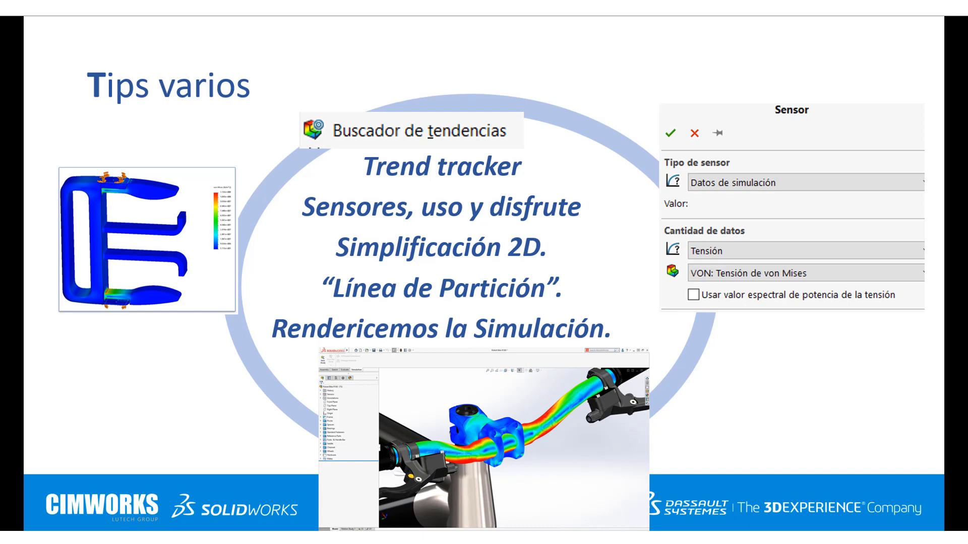
- Switch to the Bielle.SLDPRT connecting rod, add a trend tracker to its [Trend Tracker] study and expand the new entry
mouse_move(765, 531)
left_click(361, 485)
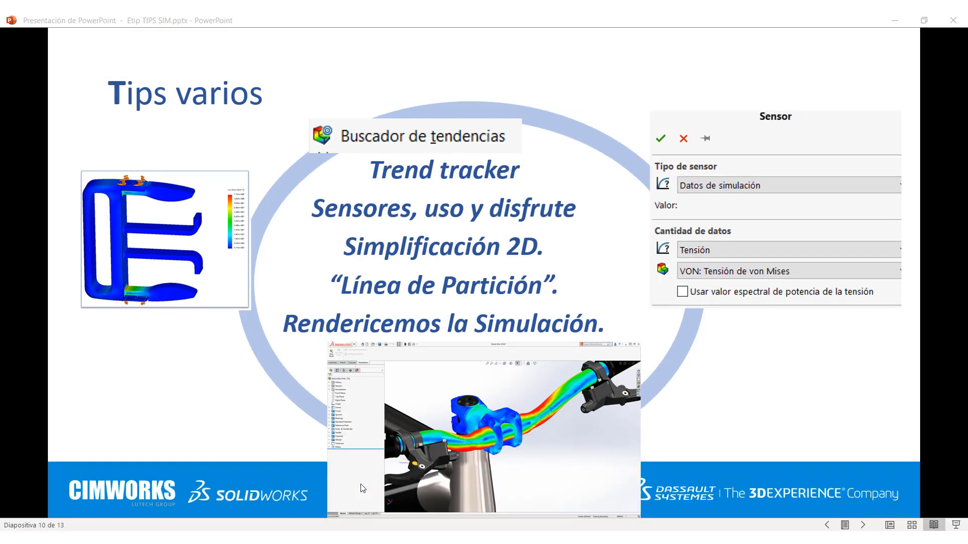
middle_click_drag(558, 248, 651, 283)
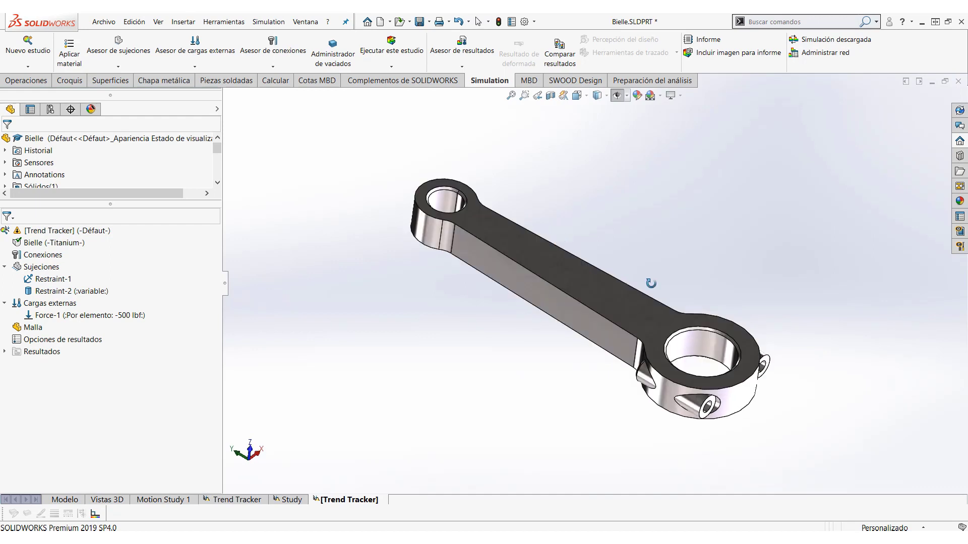
scroll(672, 297, "down", 2)
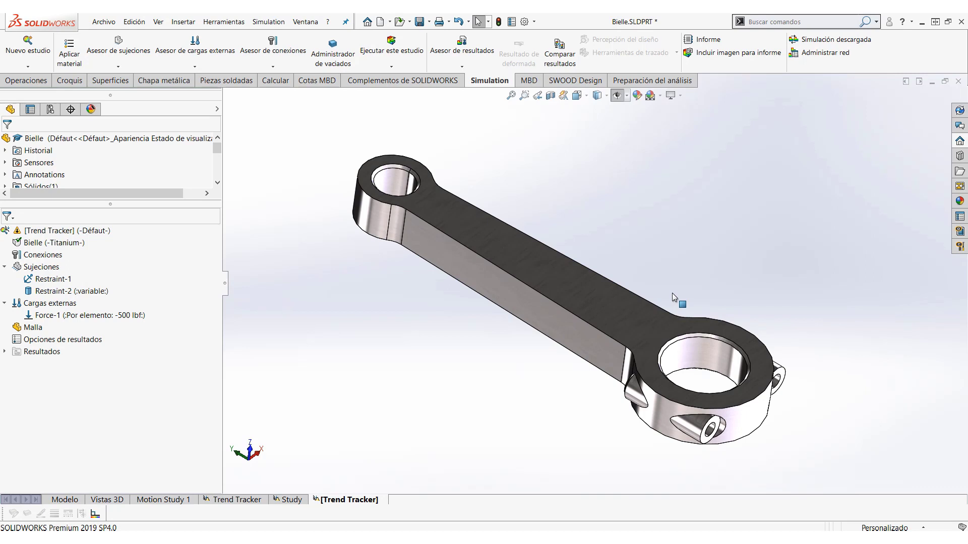
right_click(89, 230)
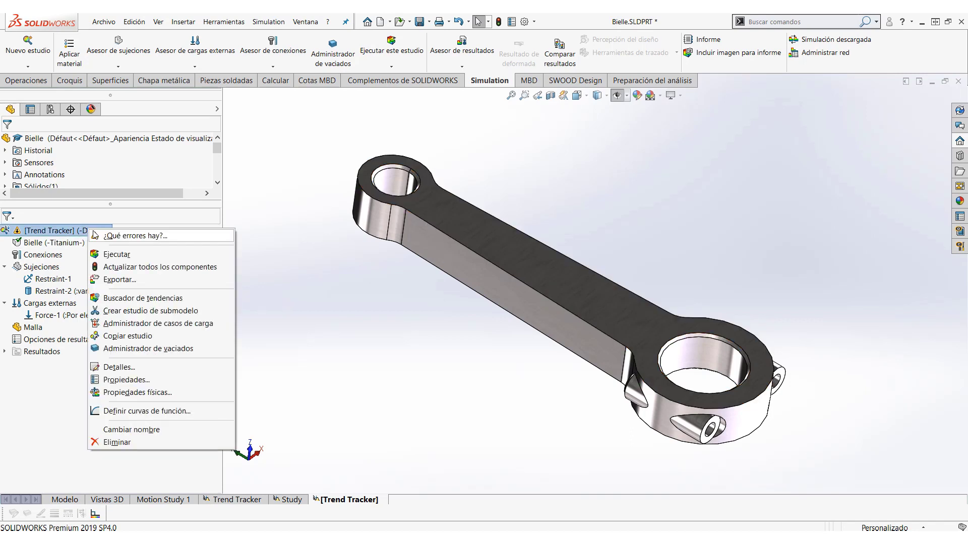
left_click(135, 298)
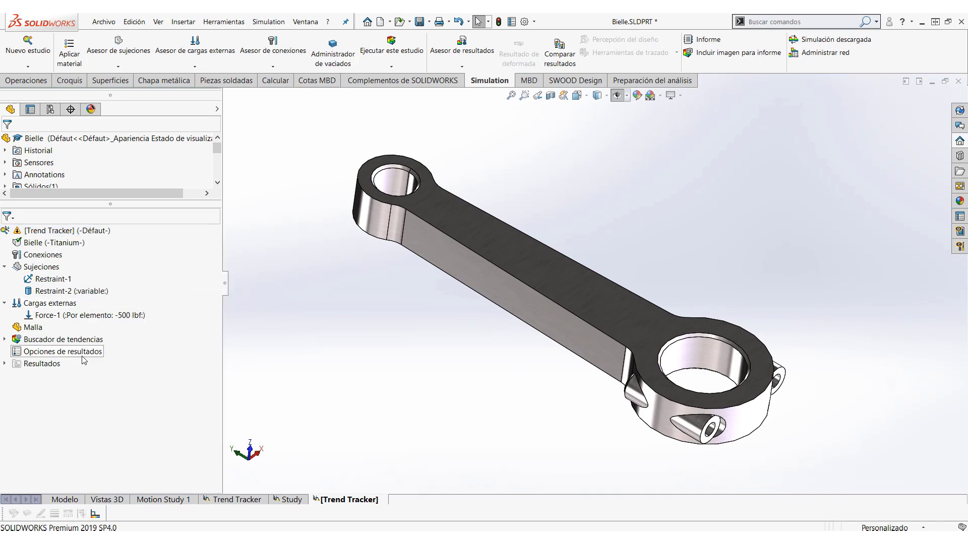
double_click(36, 343)
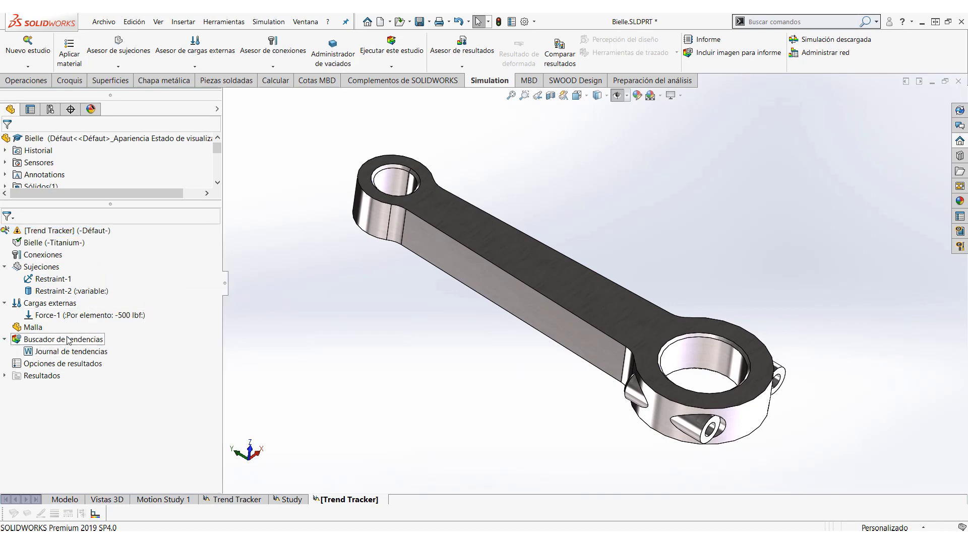
- Run the [Trend Tracker] study as the trend tracker baseline, accepting the model save, and display its Factor de seguridad1 plot
left_click(60, 230)
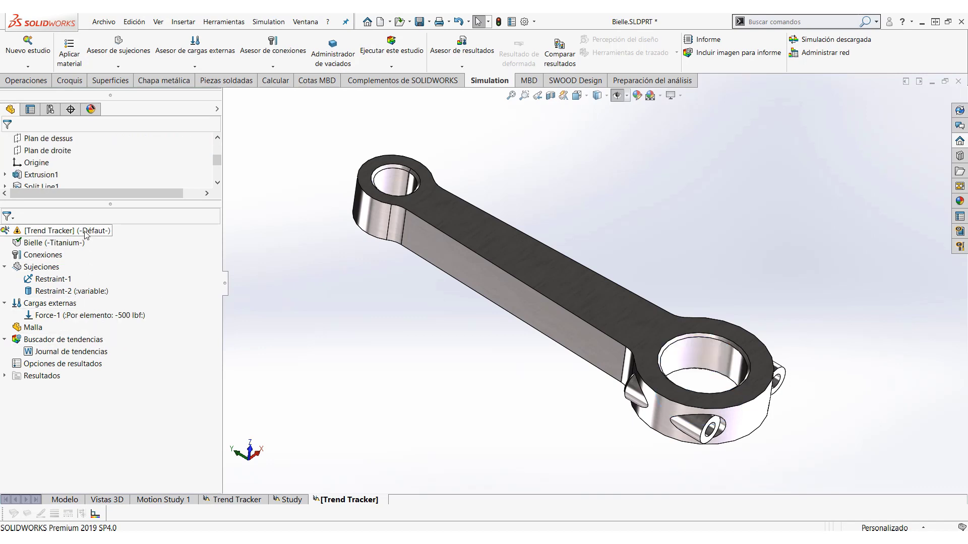
right_click(85, 230)
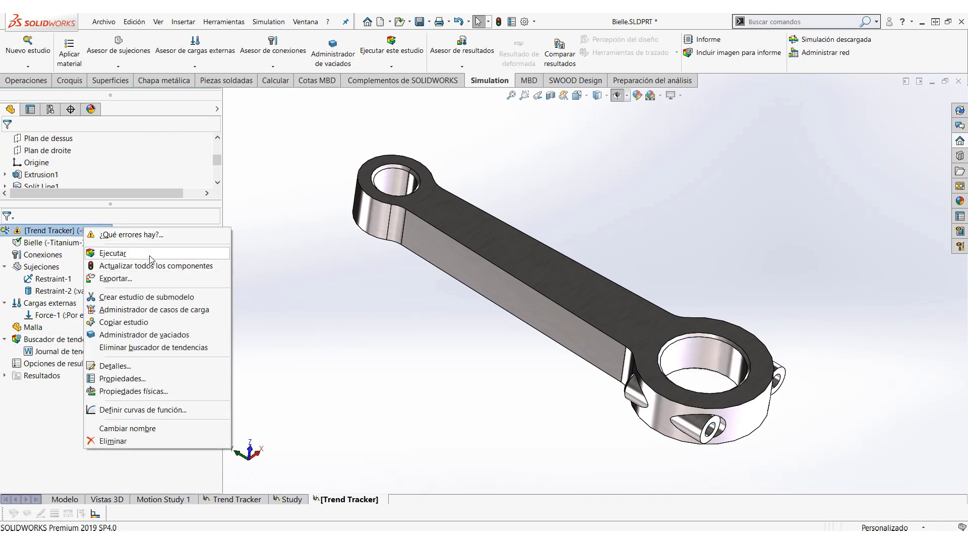
left_click(113, 253)
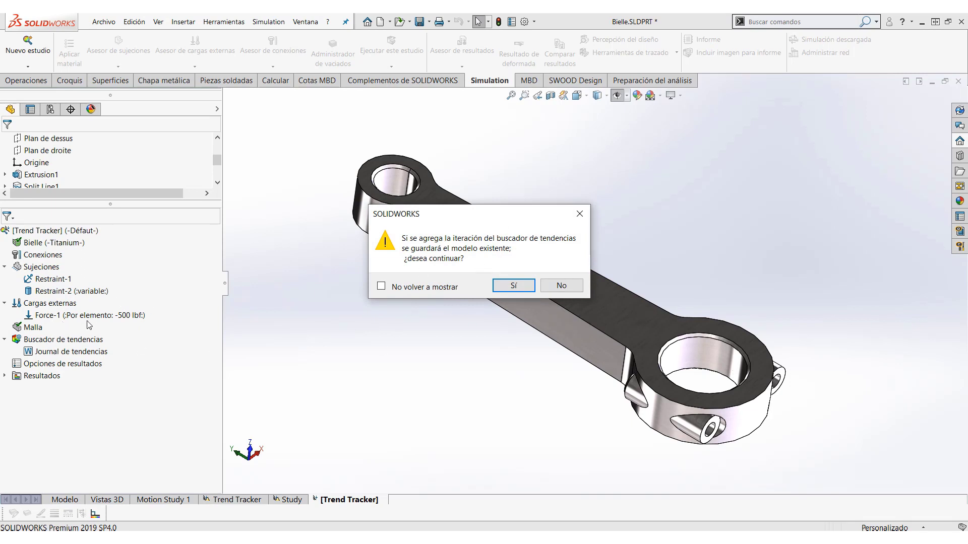
left_click(512, 286)
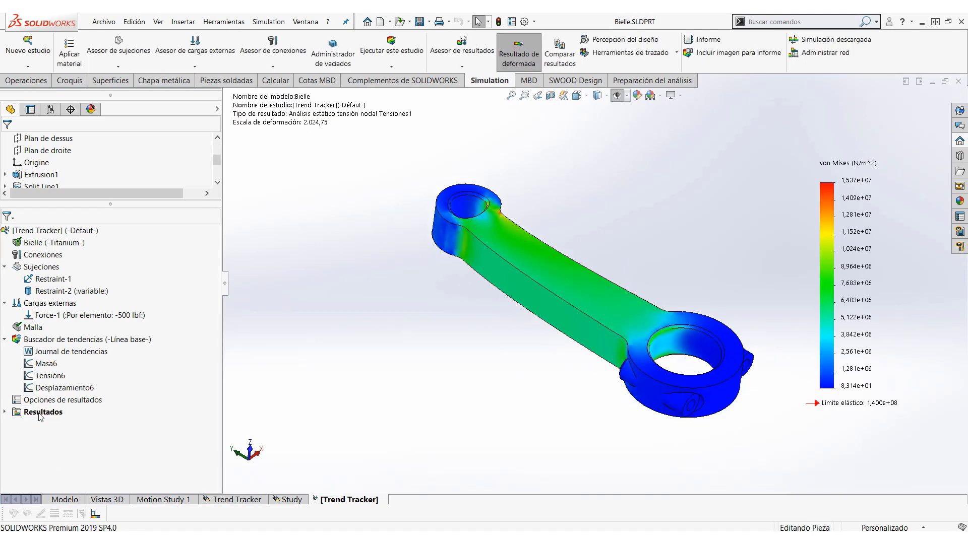
left_click(53, 436)
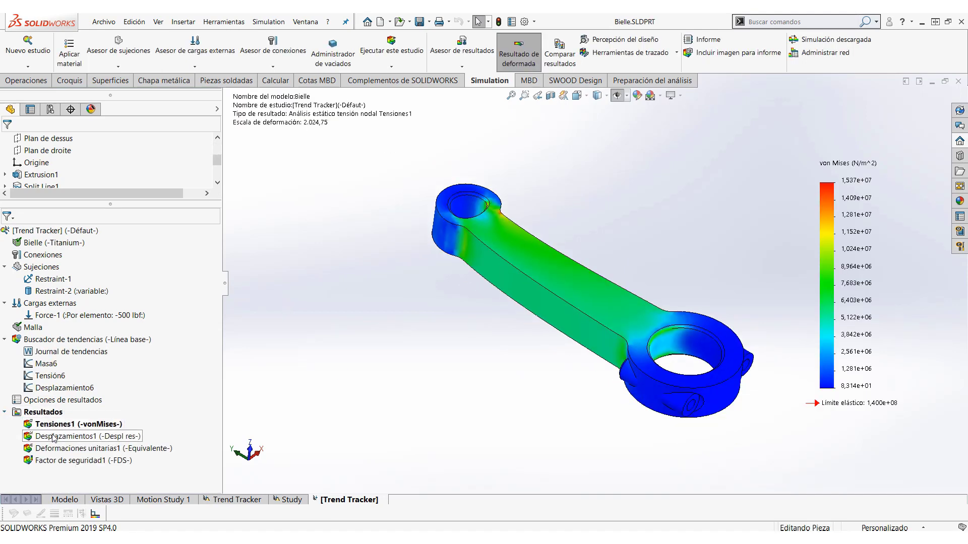
double_click(67, 461)
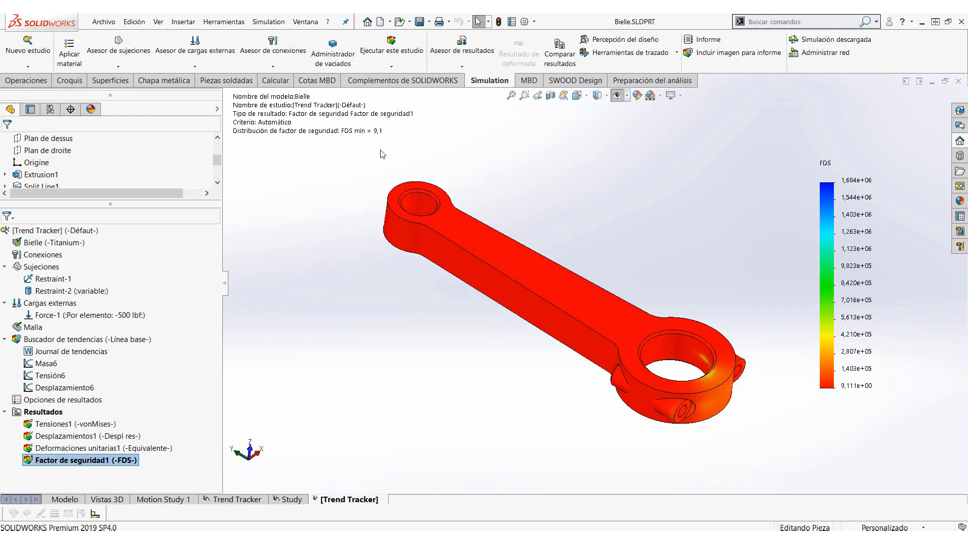
- Set the extrusion depth of the connecting rod's Extrusion1 feature to 12 mm and rebuild the model
left_click(70, 497)
left_click(608, 310)
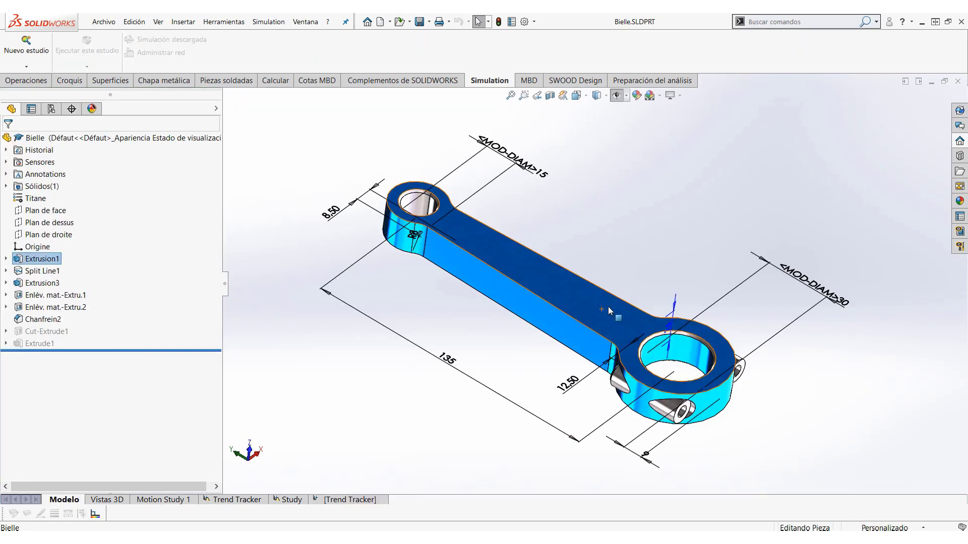
left_click(666, 325)
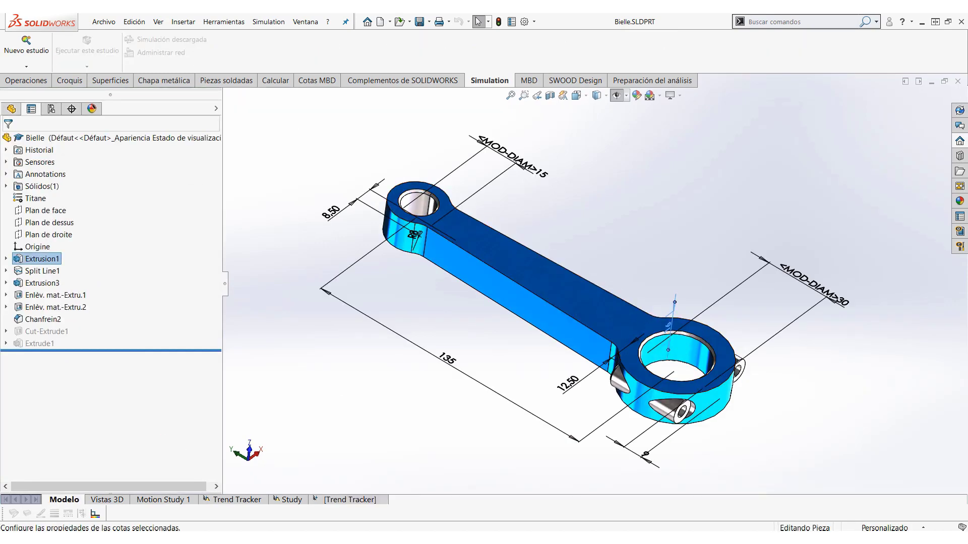
double_click(667, 325)
type("12")
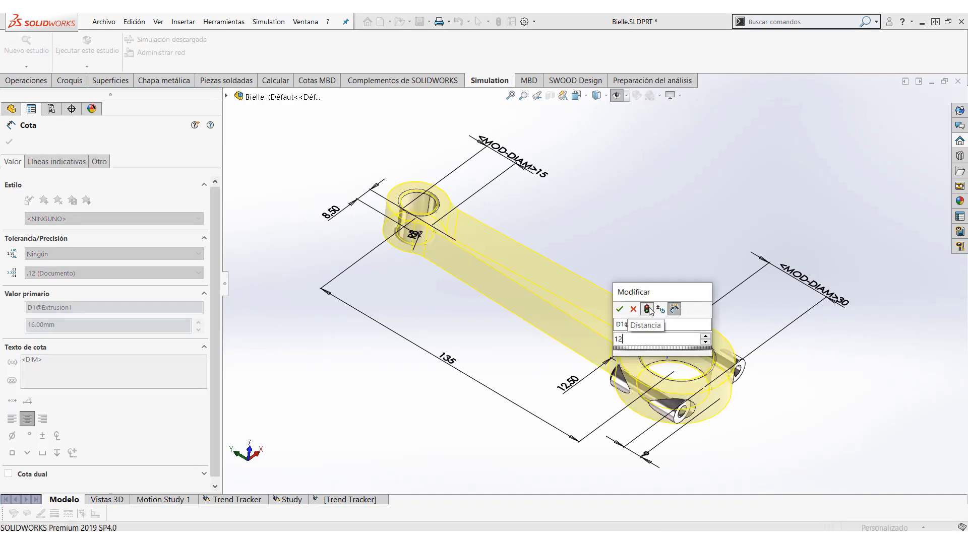
left_click(647, 309)
key("Return")
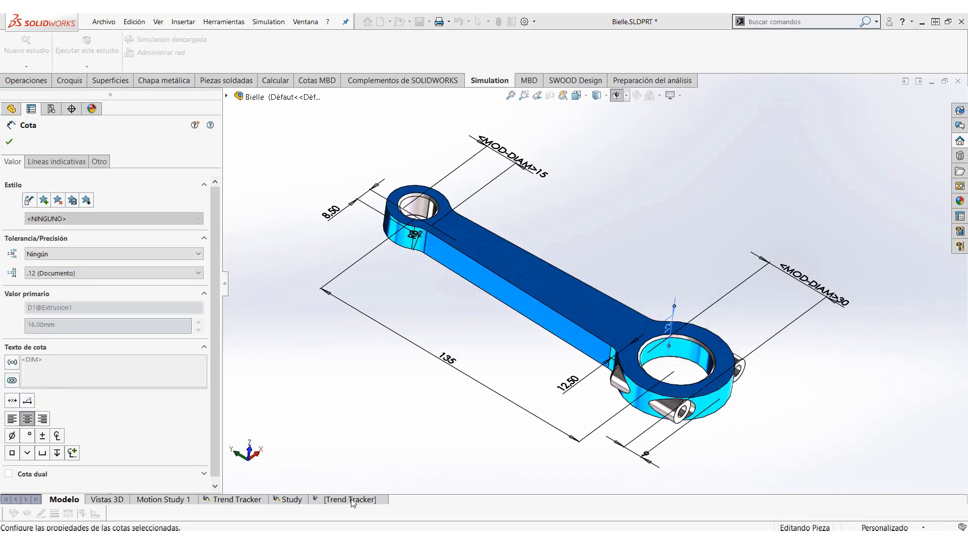
- Rerun the [Trend Tracker] study with the thinner rod, accepting the model save to add a trend iteration
left_click(352, 501)
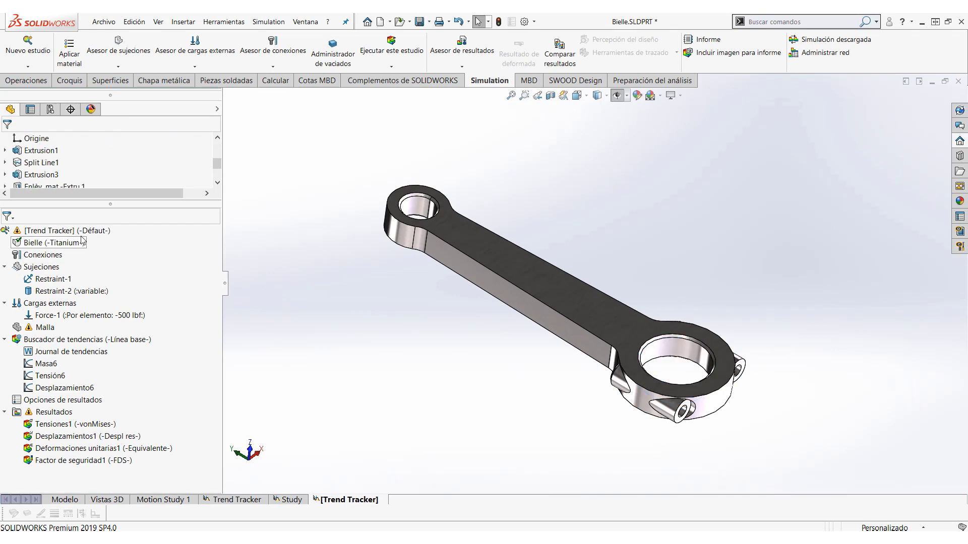
right_click(179, 232)
left_click(206, 259)
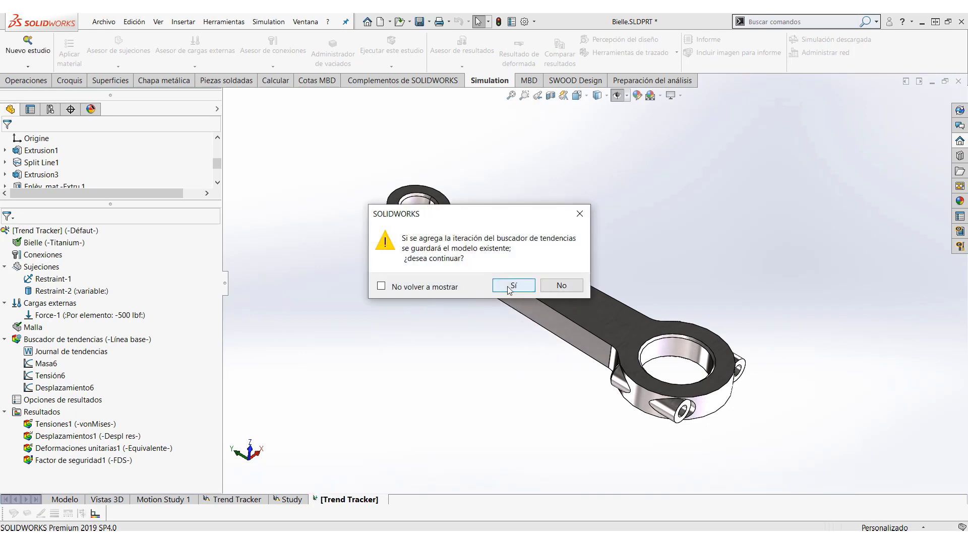
left_click(510, 286)
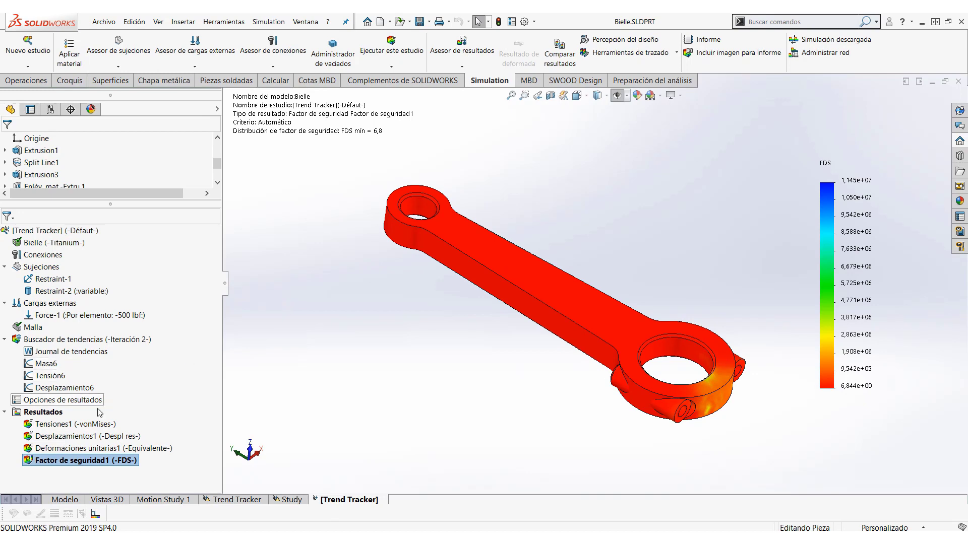
- Display the Tensiones1 von Mises plot and examine the stresses along the thinner rod
double_click(89, 423)
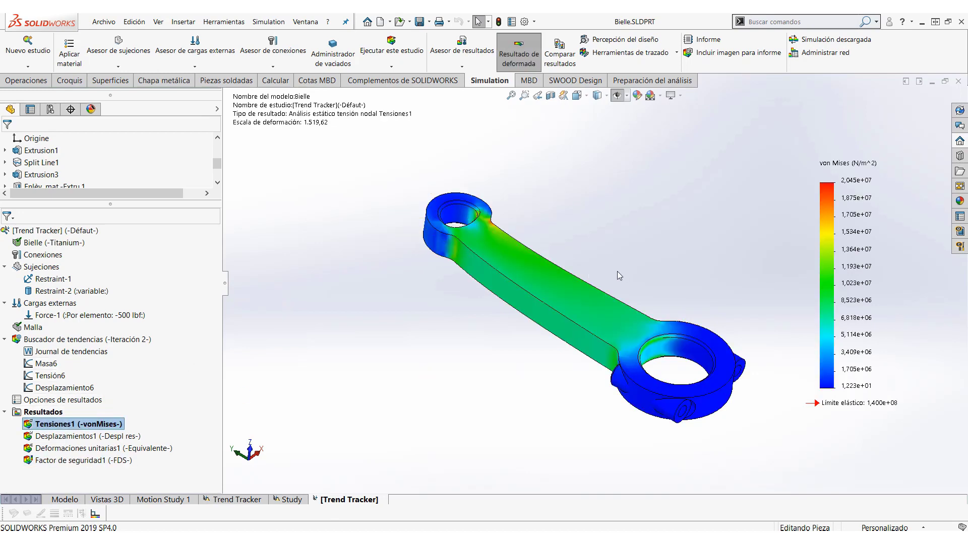
middle_click_drag(534, 296, 594, 297)
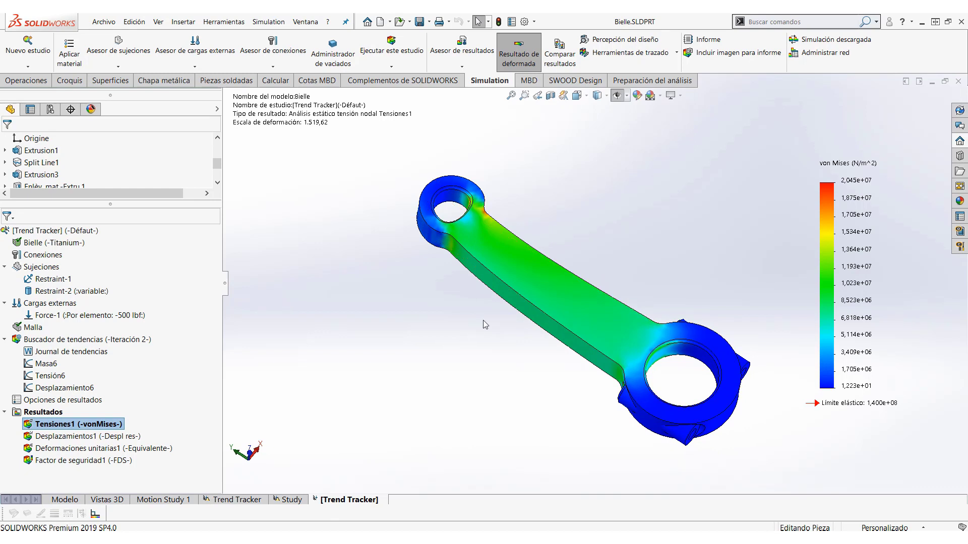
middle_click_drag(483, 319, 535, 260)
scroll(662, 273, "down", 2)
scroll(662, 273, "up", 1)
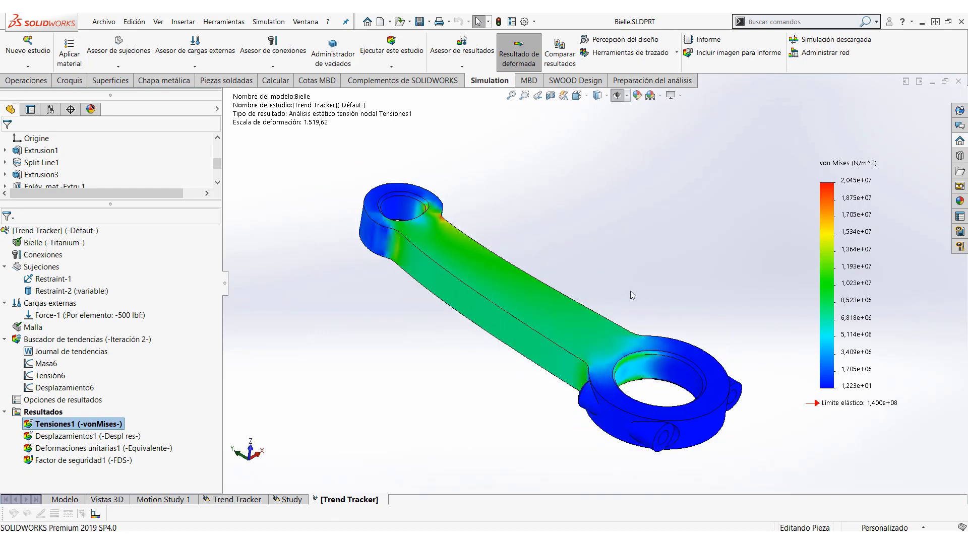
- Unsuppress the Cut-Extrude1 feature to open a slot through the rod's shank, and display the resulting model geometry
left_click(219, 183)
left_click(218, 183)
left_click(218, 183)
left_click(218, 183)
left_click(219, 183)
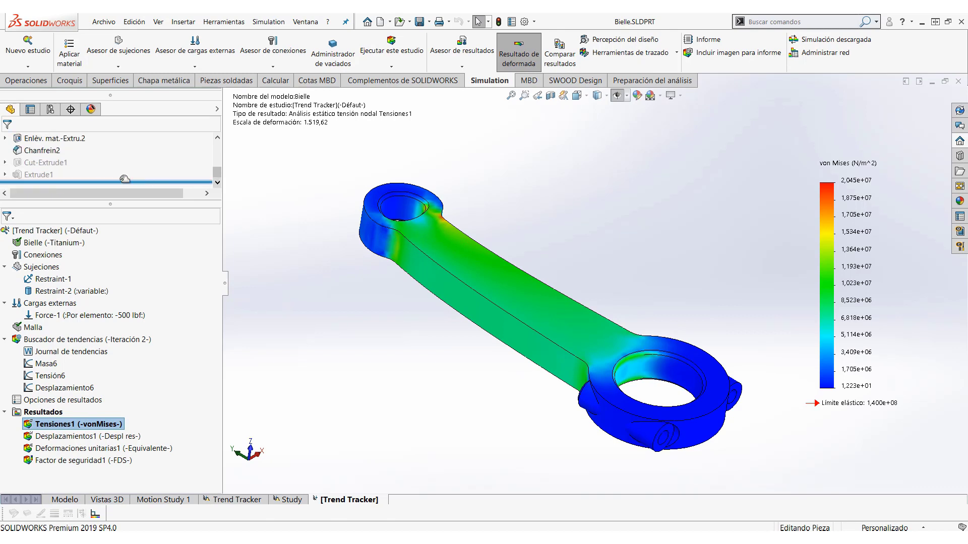
left_click(47, 162)
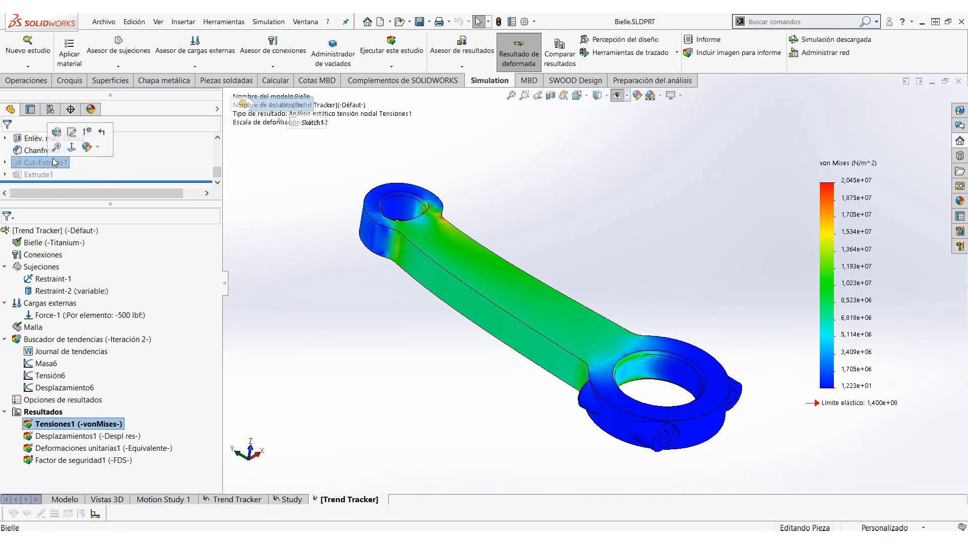
left_click(86, 133)
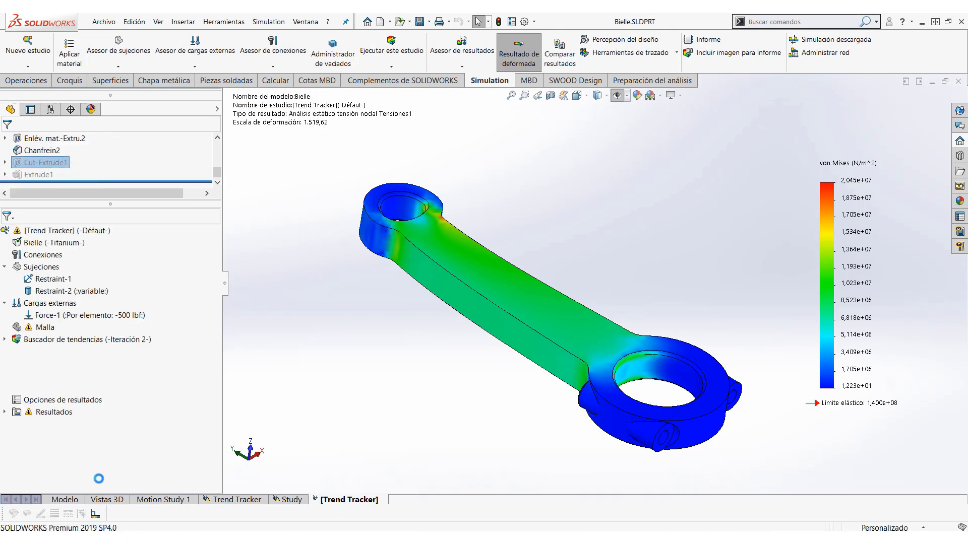
left_click(66, 500)
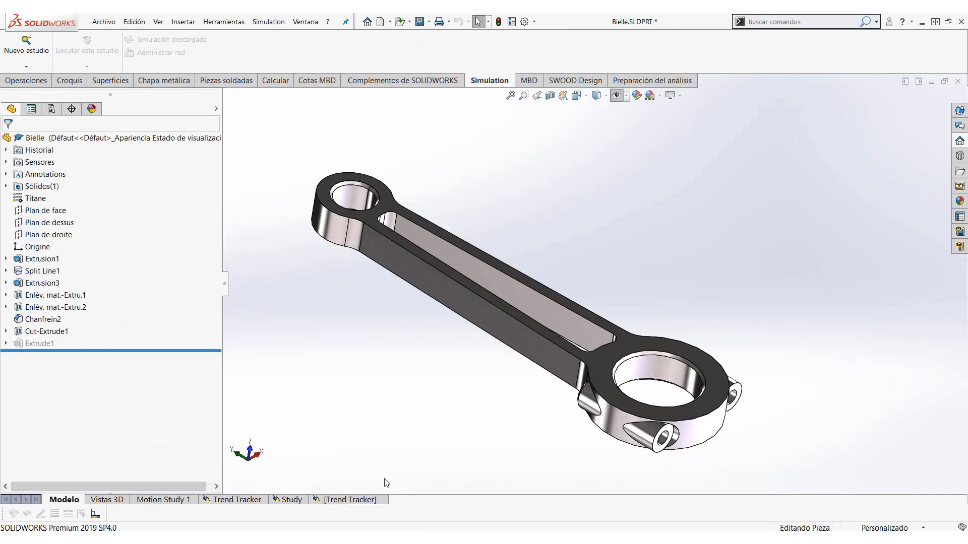
- Rerun the [Trend Tracker] study on the slotted rod, accepting the model save to add another trend iteration
left_click(353, 499)
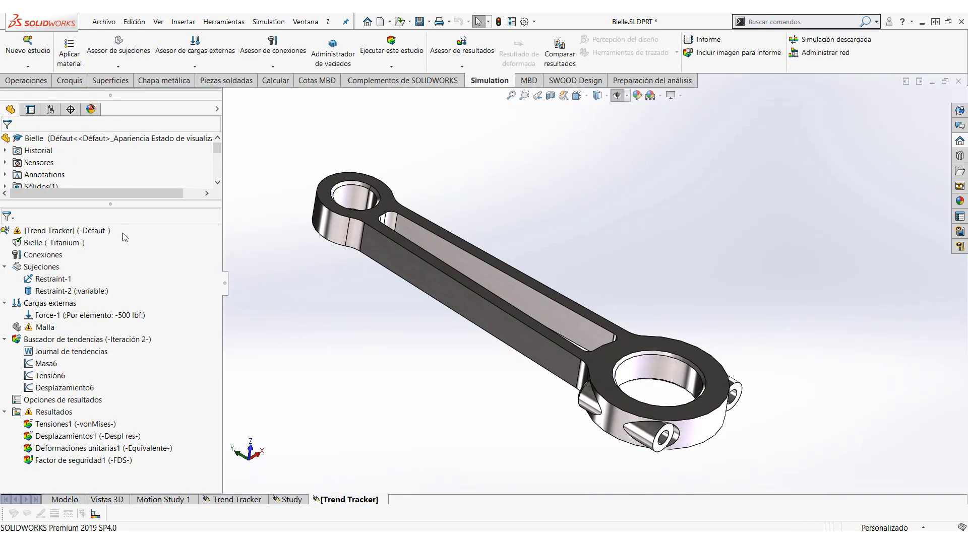
right_click(122, 233)
left_click(122, 262)
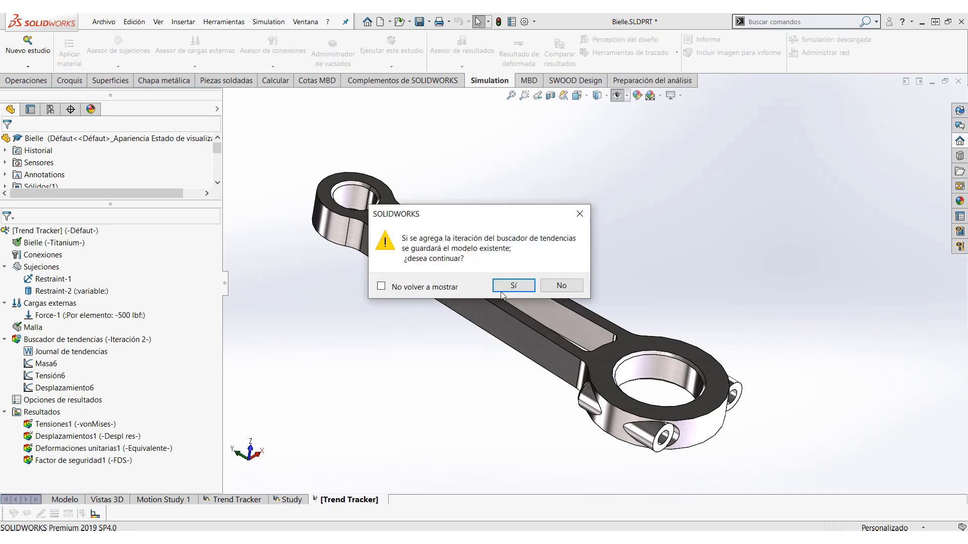
left_click(504, 289)
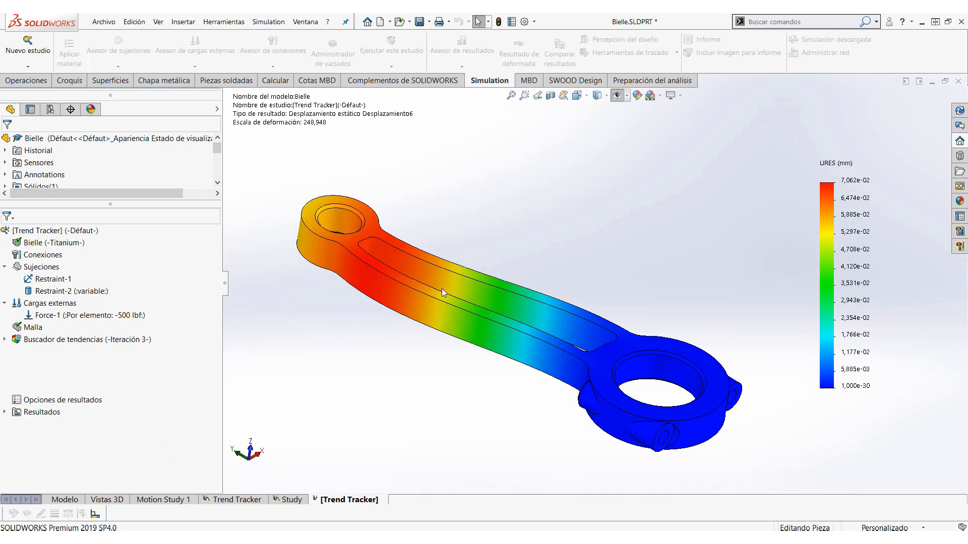
- Examine the slotted rod's deformed stress result and display its Factor de seguridad1 plot
middle_click_drag(436, 296, 464, 298)
left_click(101, 460)
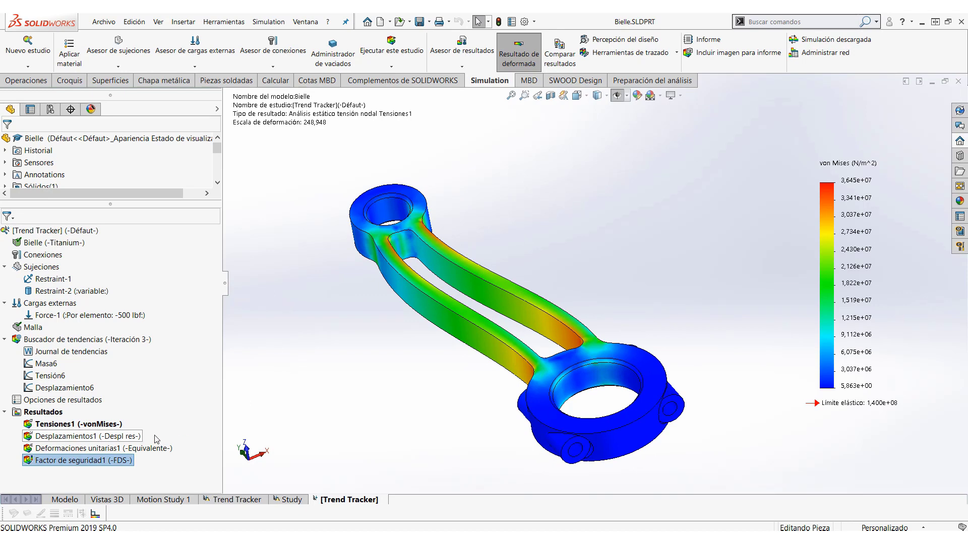
left_click(72, 456)
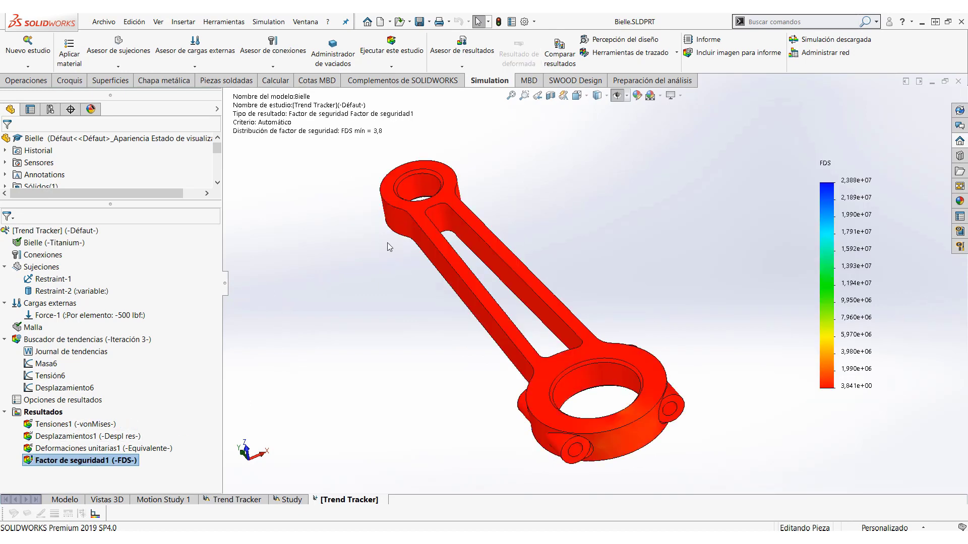
middle_click_drag(389, 247, 408, 206)
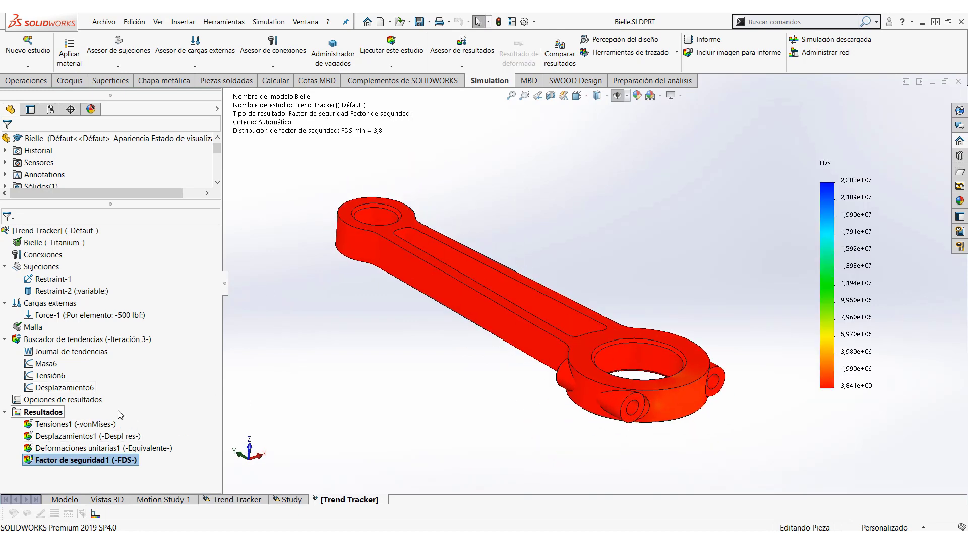
- Unsuppress the Extrude1 feature to add a web inside the rod's slot and inspect the modified geometry
left_click(68, 500)
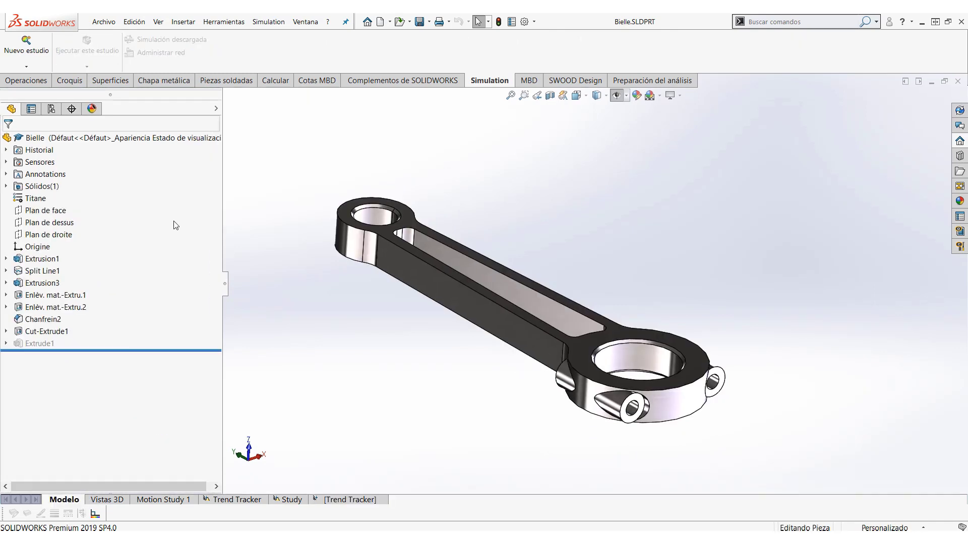
left_click(36, 343)
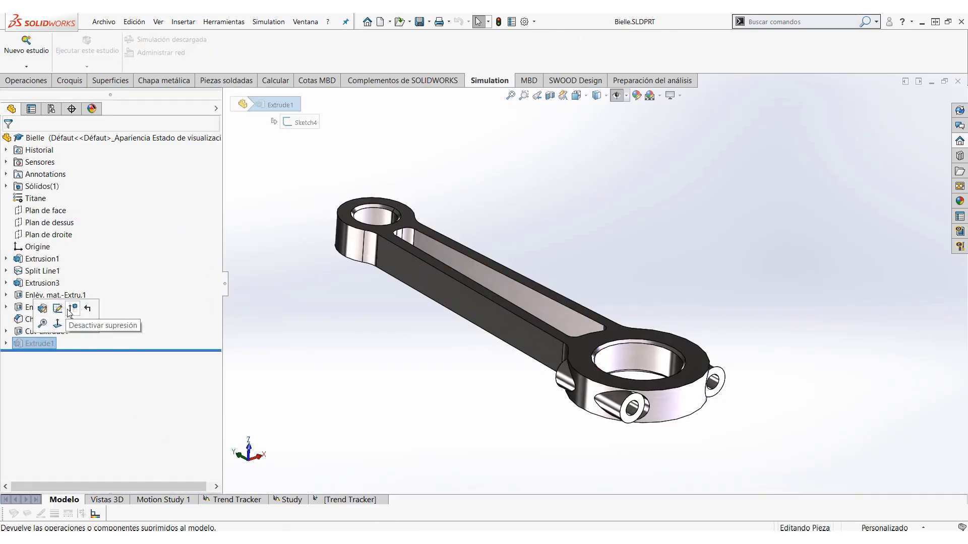
left_click(72, 309)
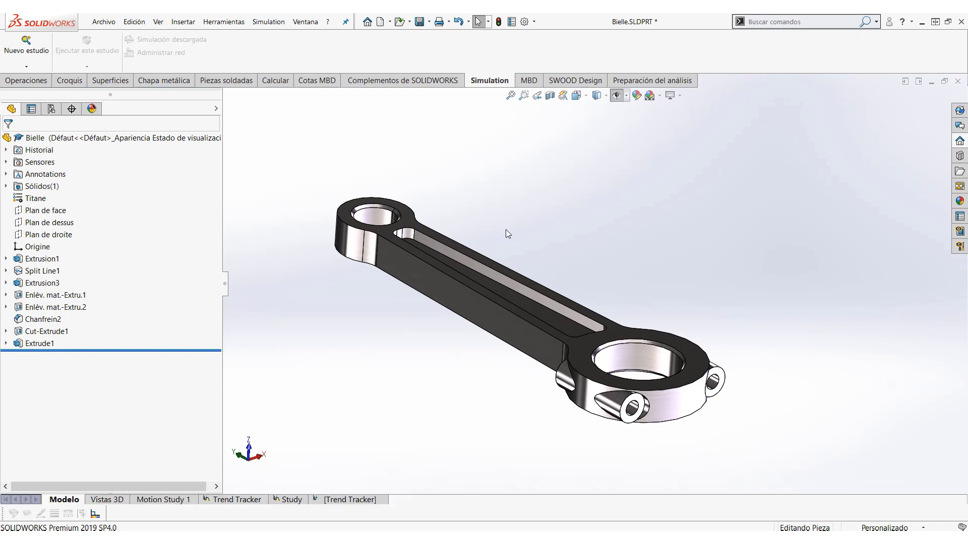
middle_click_drag(511, 234, 426, 385)
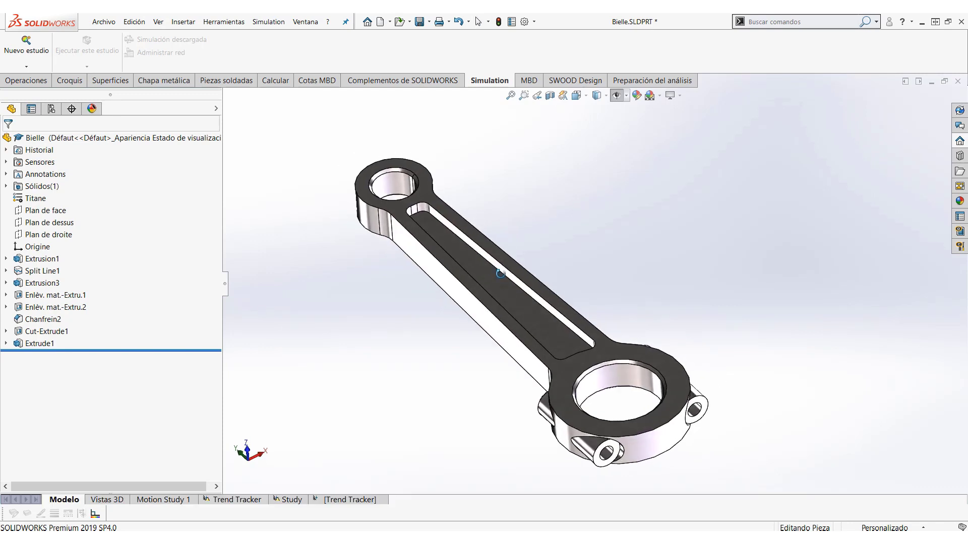
- Rerun the [Trend Tracker] study on the webbed rod as a further trend iteration and display its Factor de seguridad1 plot
left_click(334, 501)
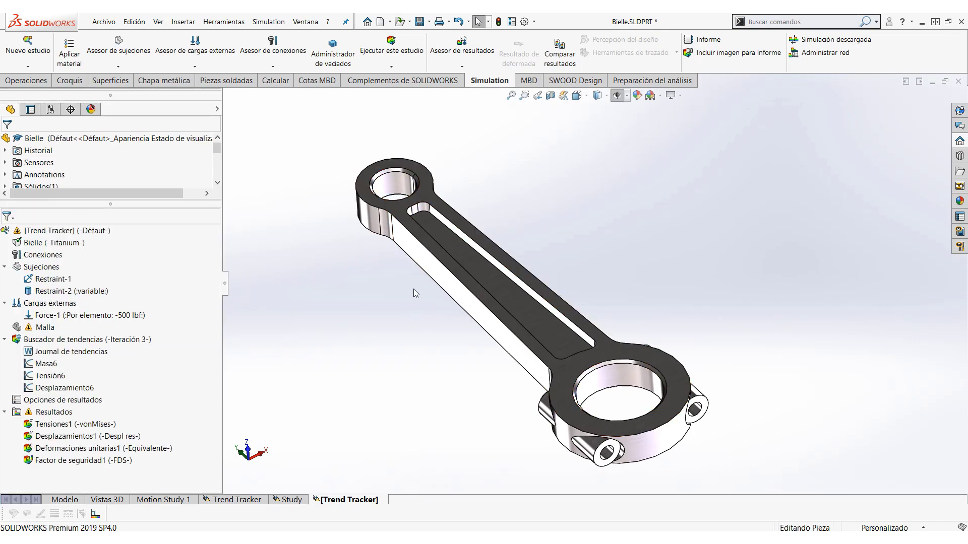
middle_click_drag(415, 287, 425, 262)
right_click(89, 232)
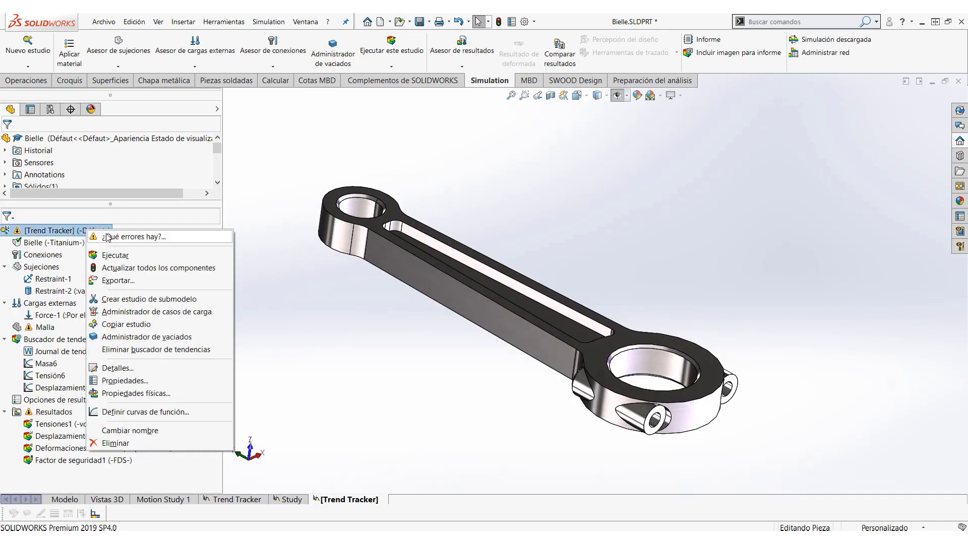
left_click(151, 253)
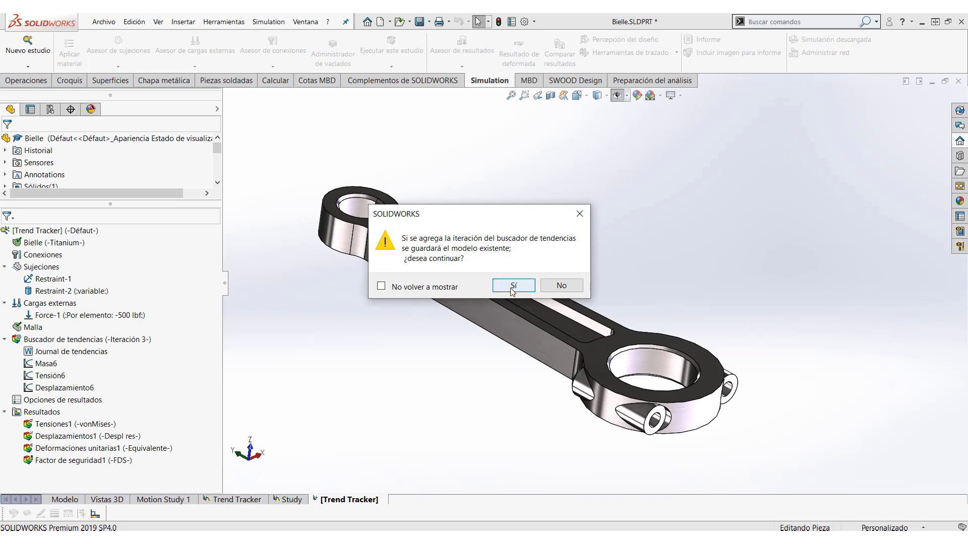
left_click(512, 286)
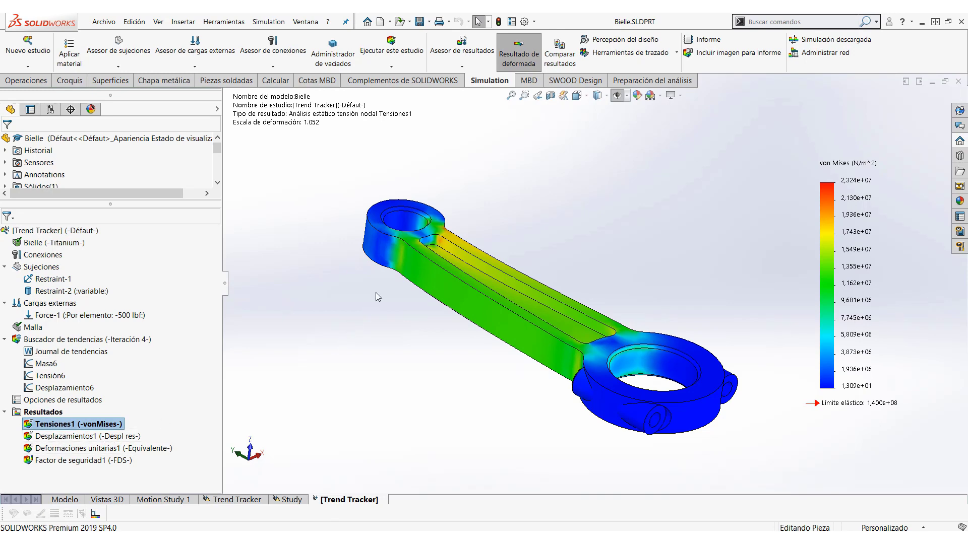
middle_click_drag(357, 322, 313, 160)
double_click(107, 462)
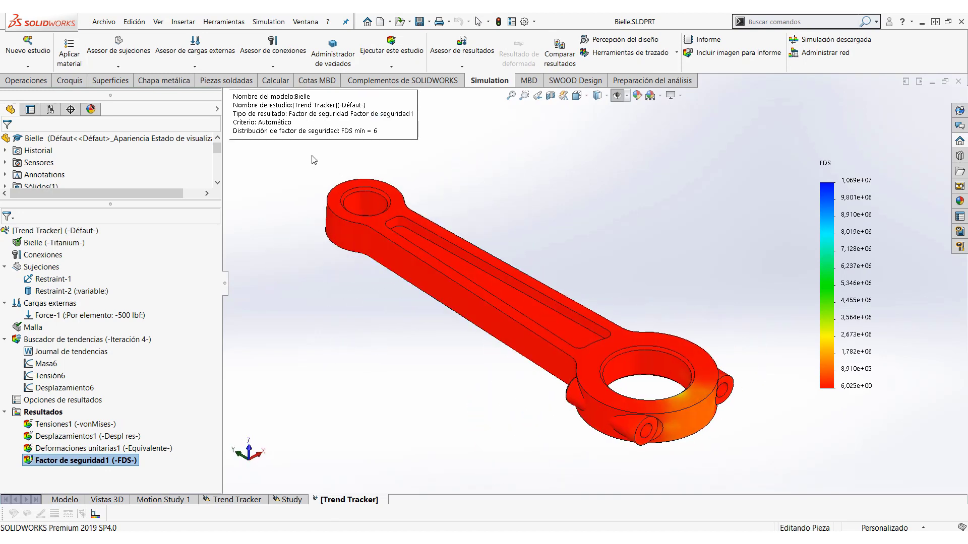
- Examine the Masa6 and Tensión6 trend graphs across the connecting rod's iterations, enlarging each graph and closing it after review
double_click(55, 364)
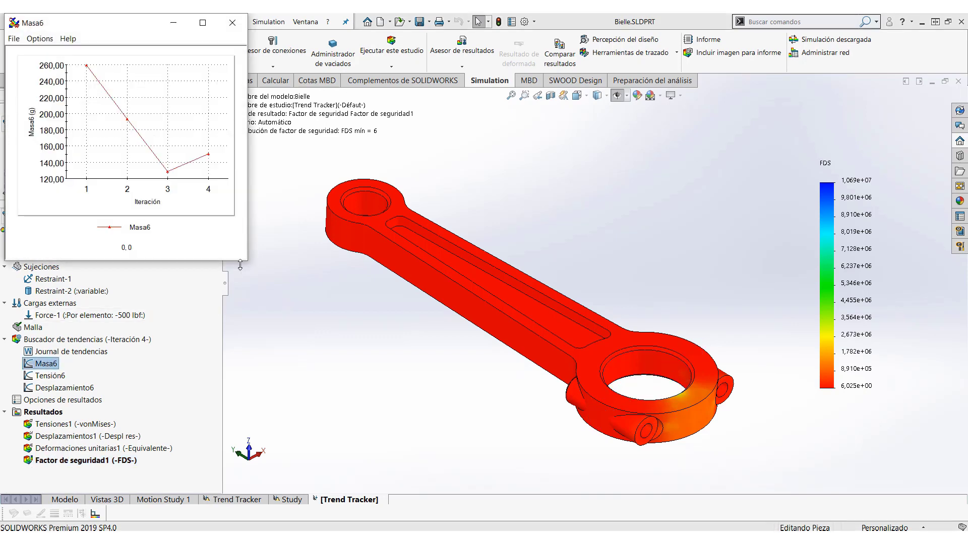
left_click_drag(244, 263, 362, 290)
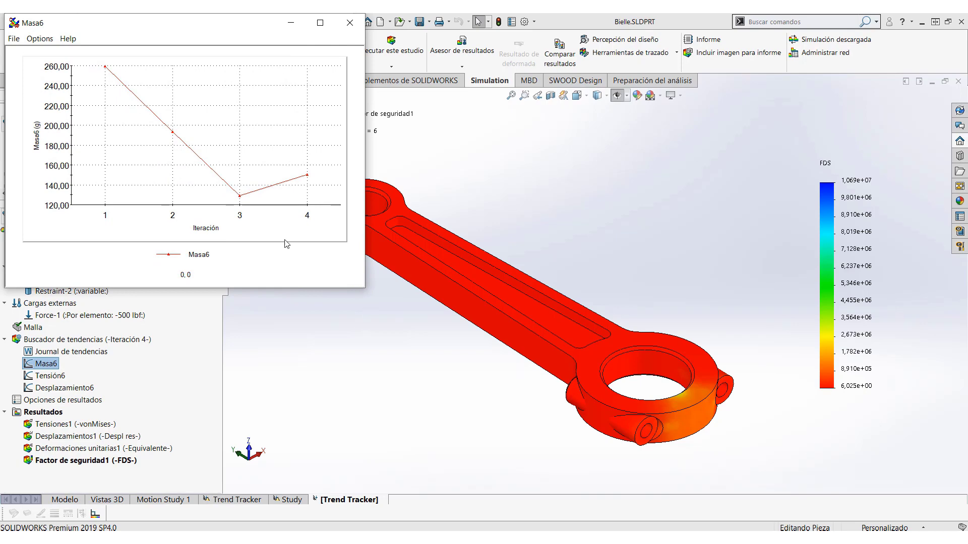
left_click(351, 28)
double_click(49, 377)
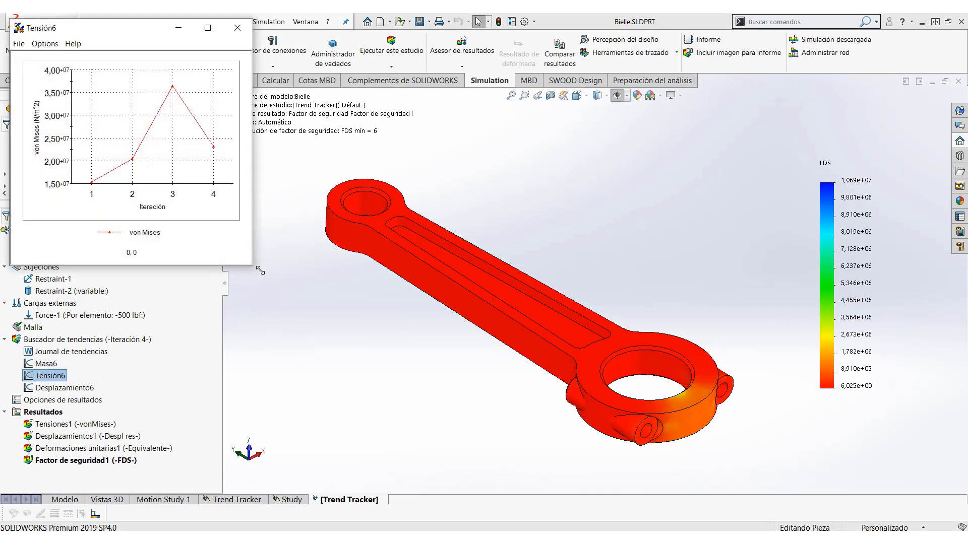
left_click_drag(250, 266, 372, 307)
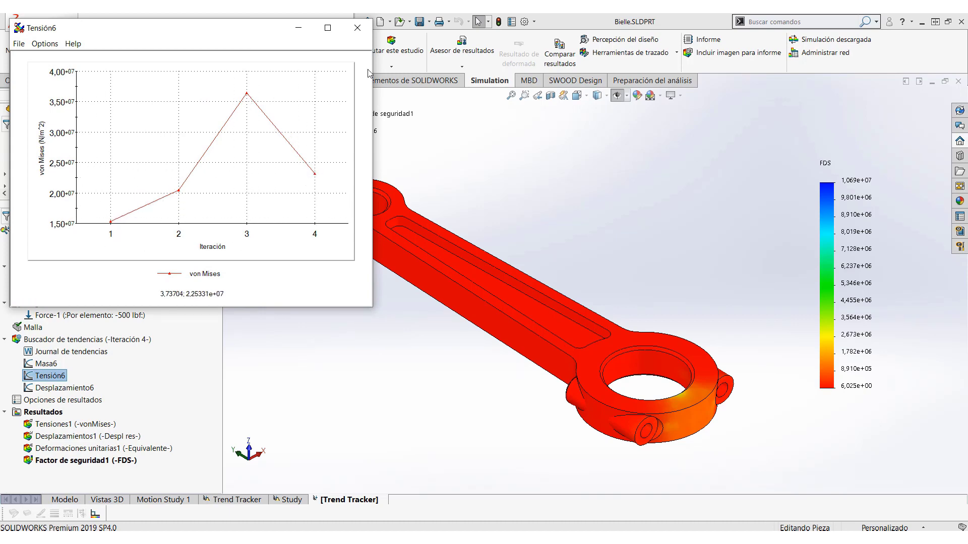
left_click(358, 30)
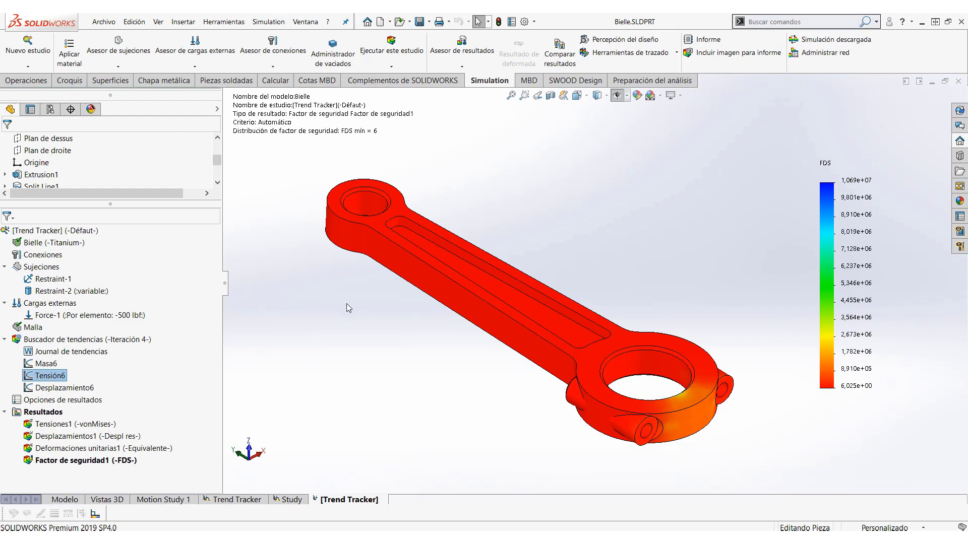
- Switch to the Bearing_bracket3_2 part and examine the variables and constraints defined in Design Study 1
key("ctrl+Tab")
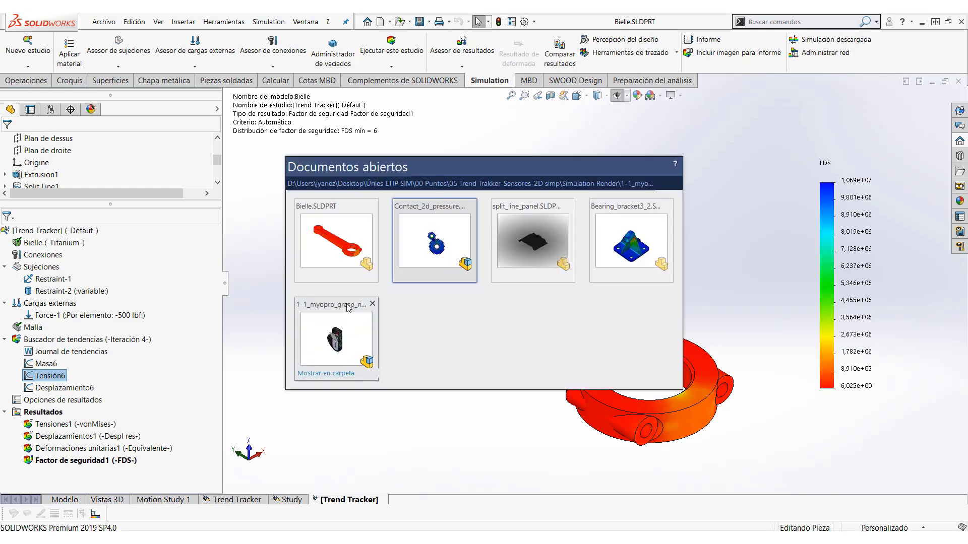
left_click(633, 255)
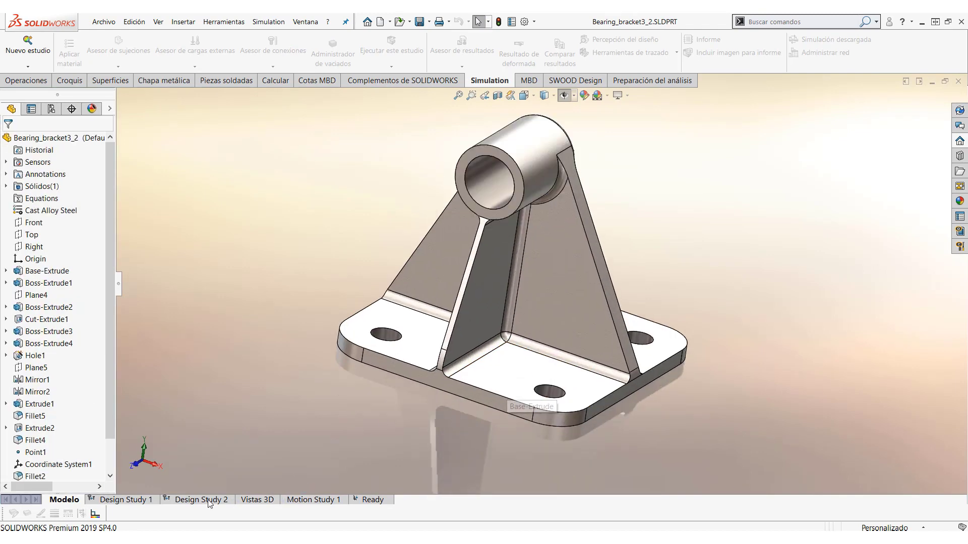
left_click(133, 500)
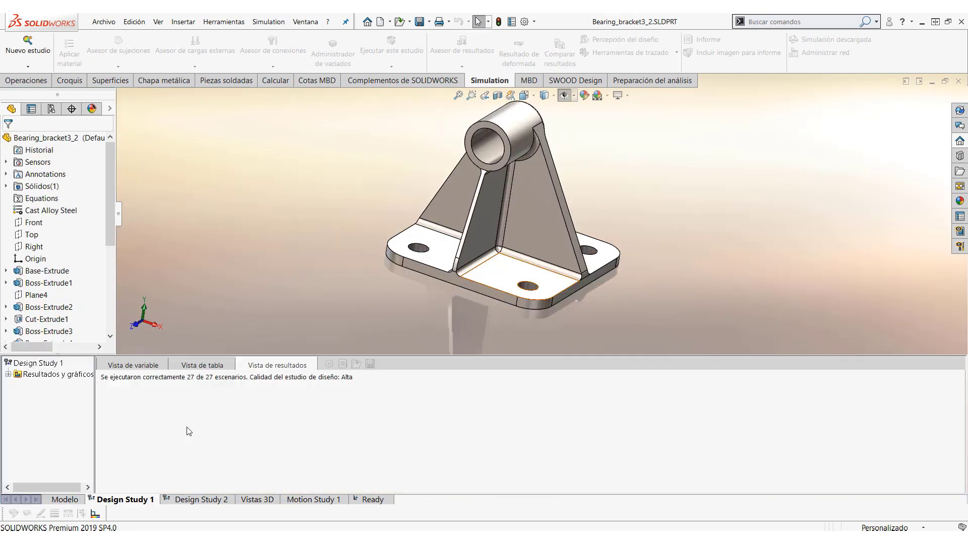
left_click(137, 366)
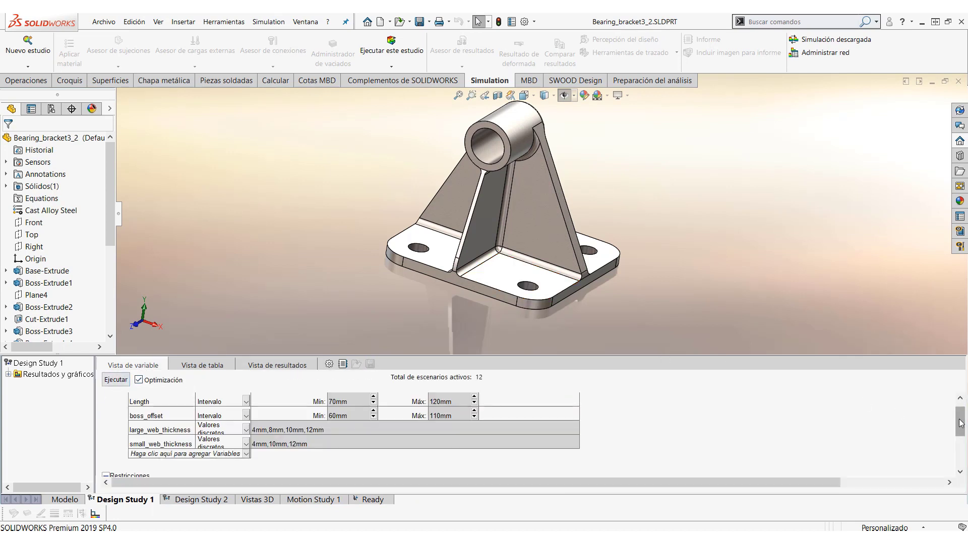
scroll(952, 429, "down", 3)
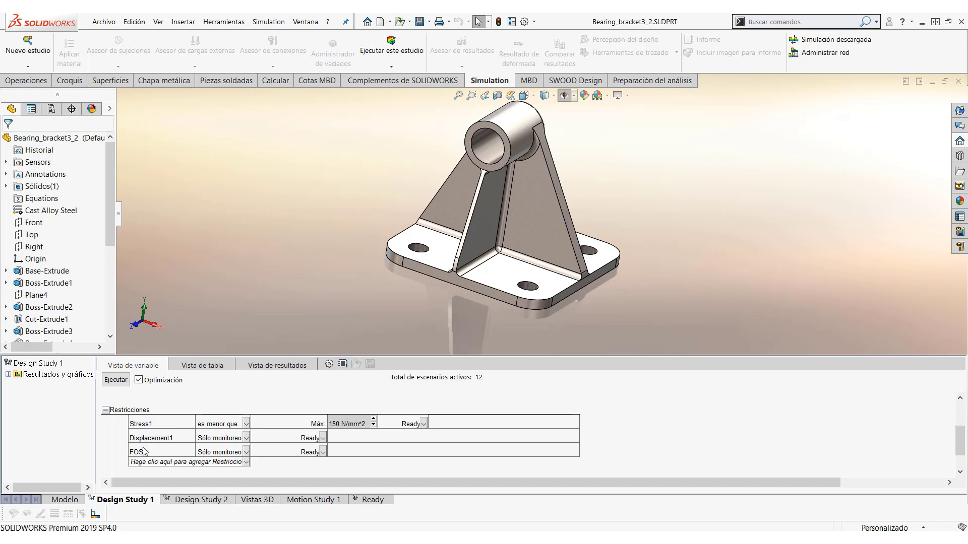
- Review the sensor types and the Datos de simulación quantities available for a new sensor, cancelling without adding one
left_click(7, 162)
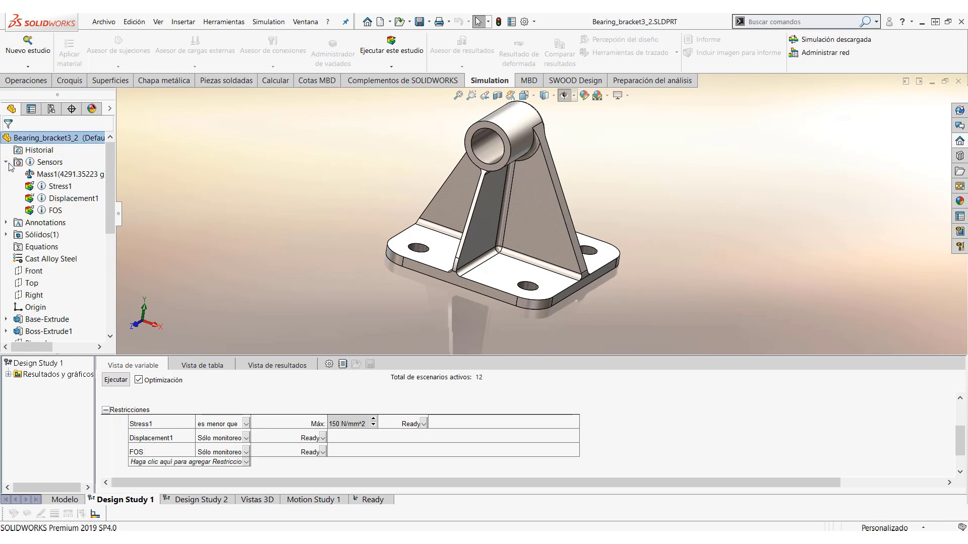
right_click(38, 163)
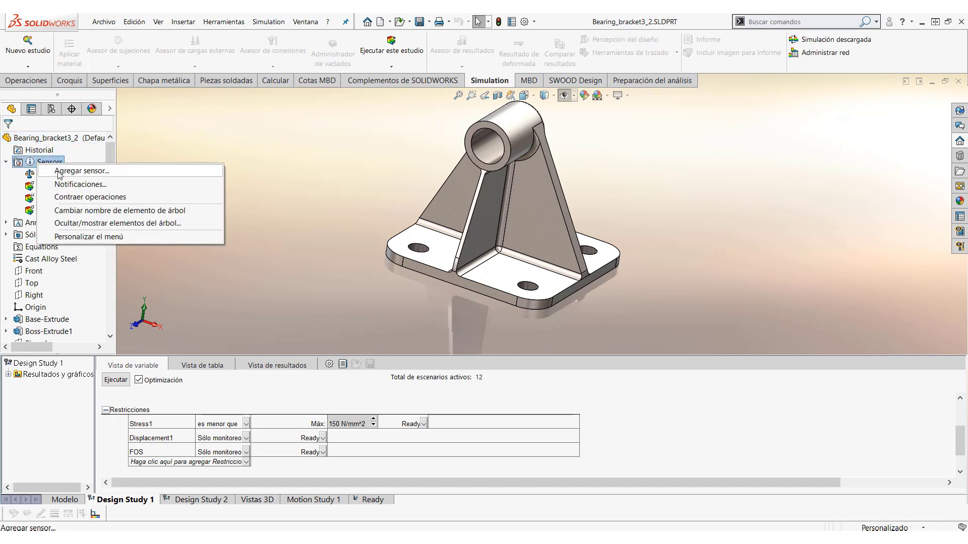
left_click(59, 172)
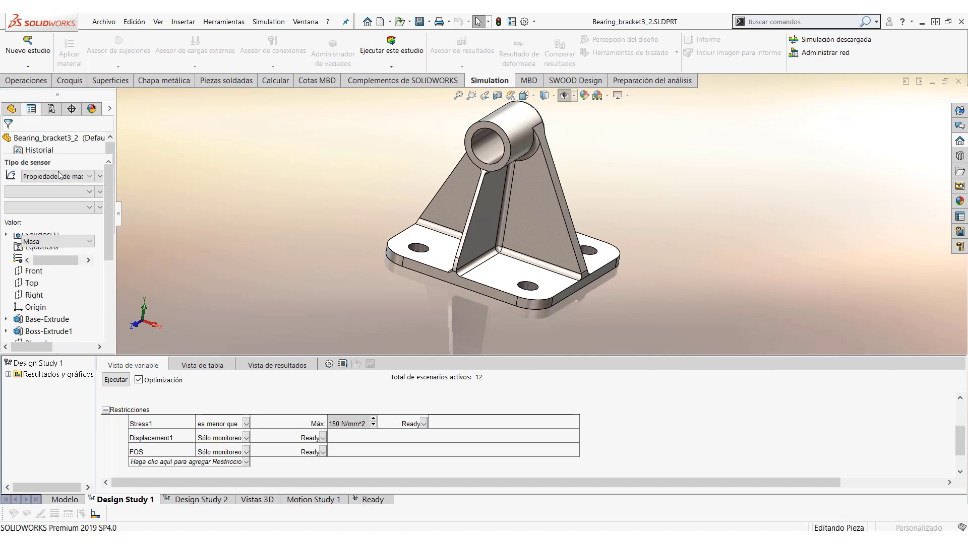
left_click(55, 177)
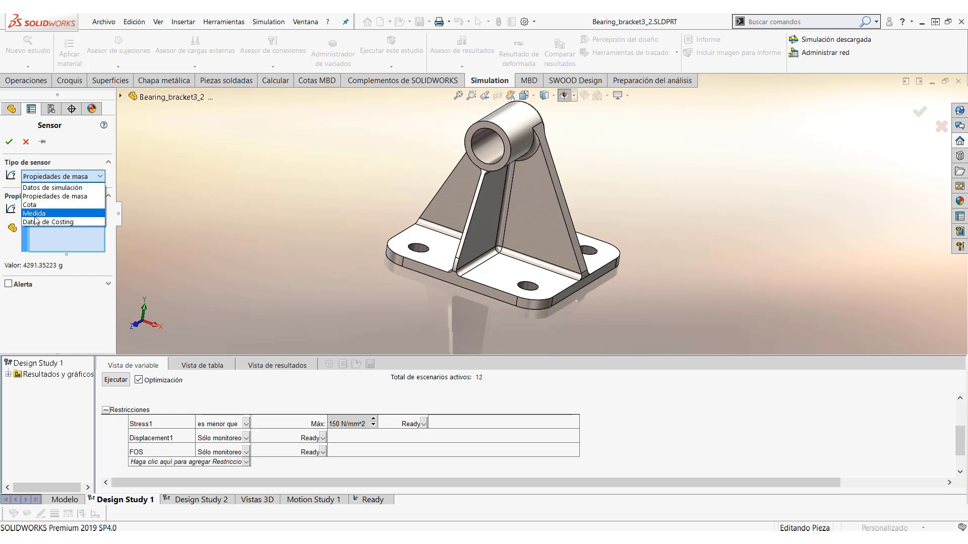
left_click(59, 188)
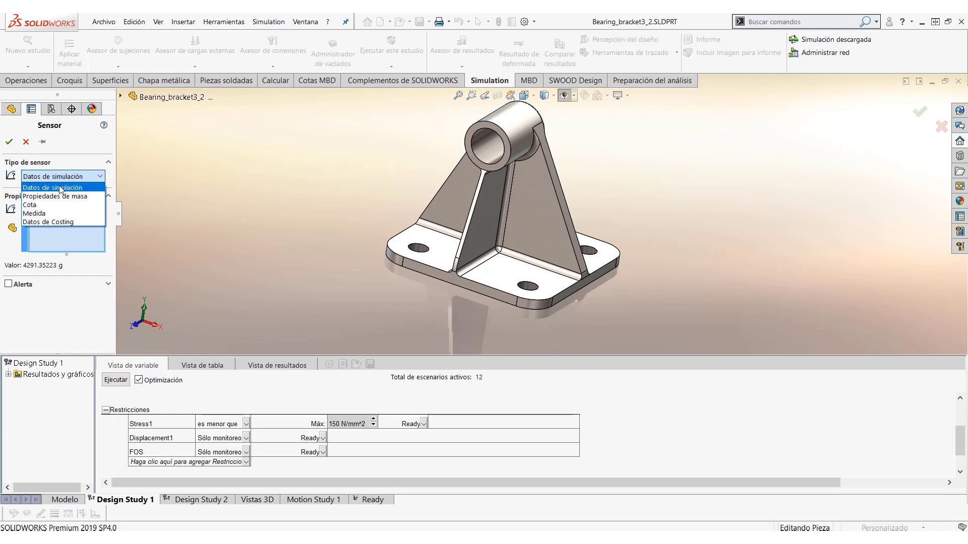
left_click(55, 224)
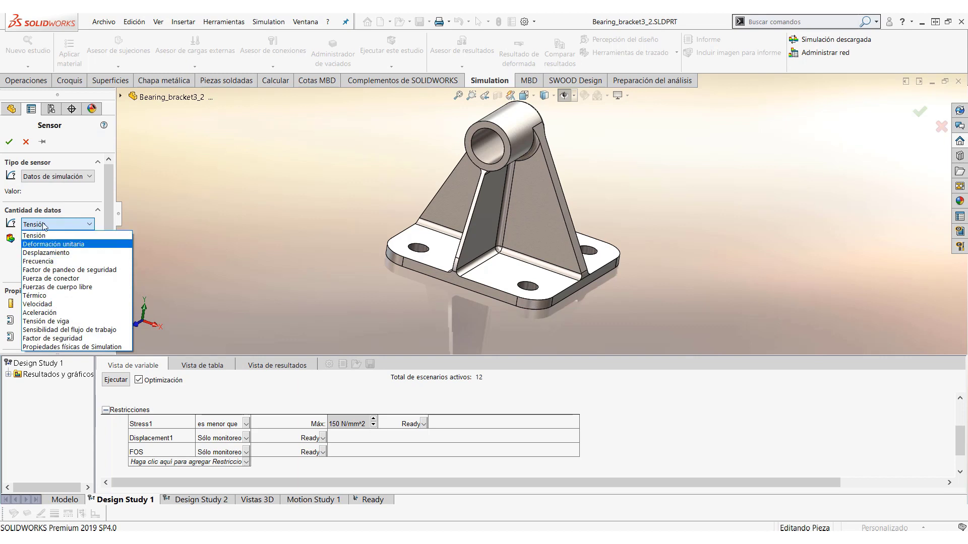
left_click(26, 141)
left_click(25, 141)
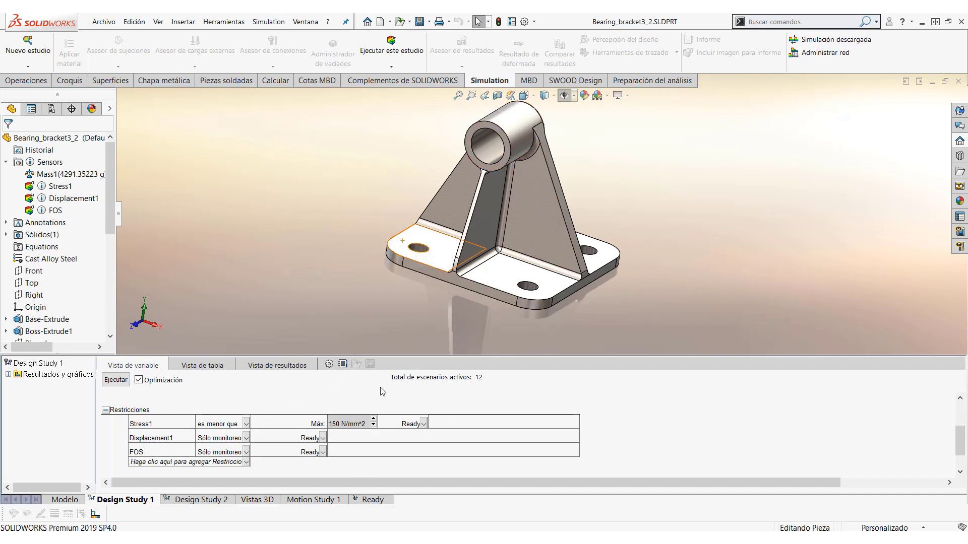
- Inspect the Stress1 sensor's definition, including its stress components, units and criterion properties, and leave it without changes
right_click(50, 186)
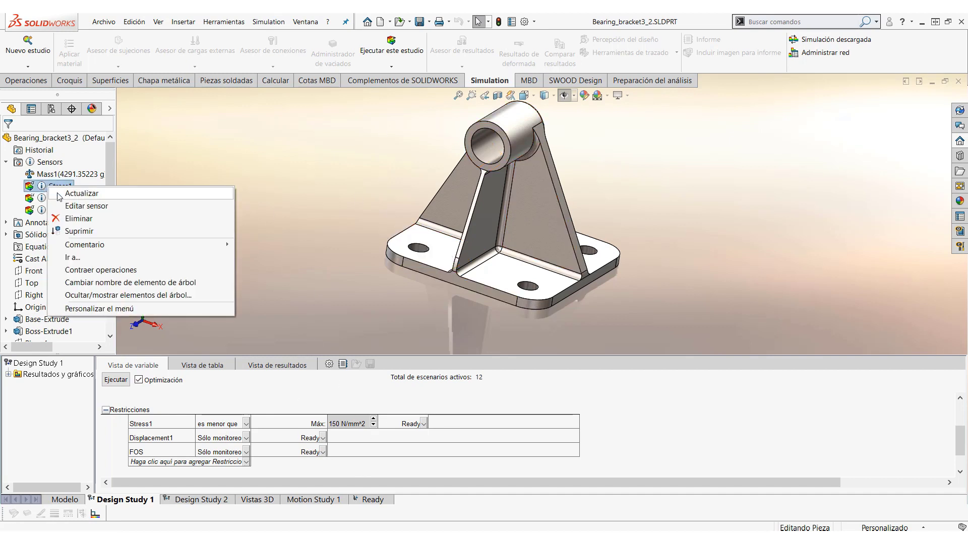
left_click(73, 207)
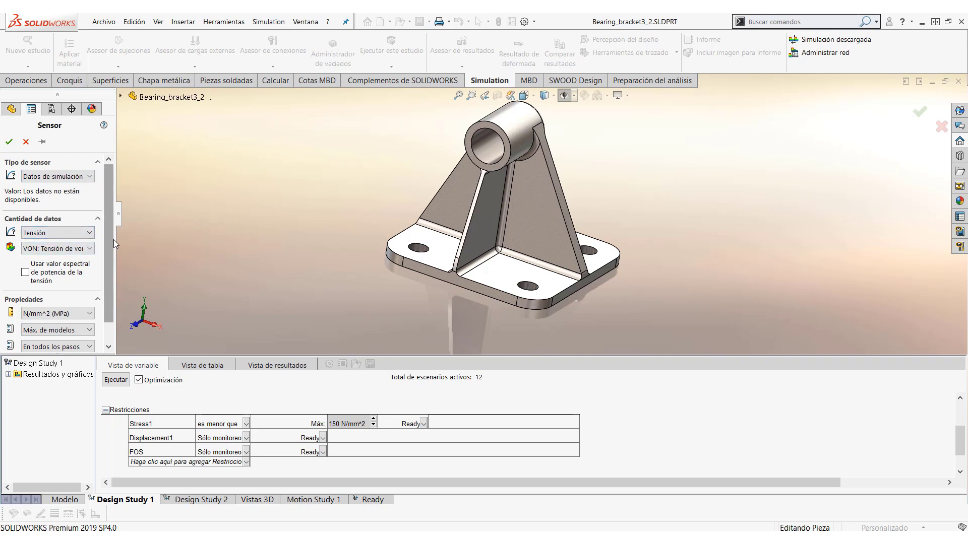
left_click_drag(116, 240, 175, 242)
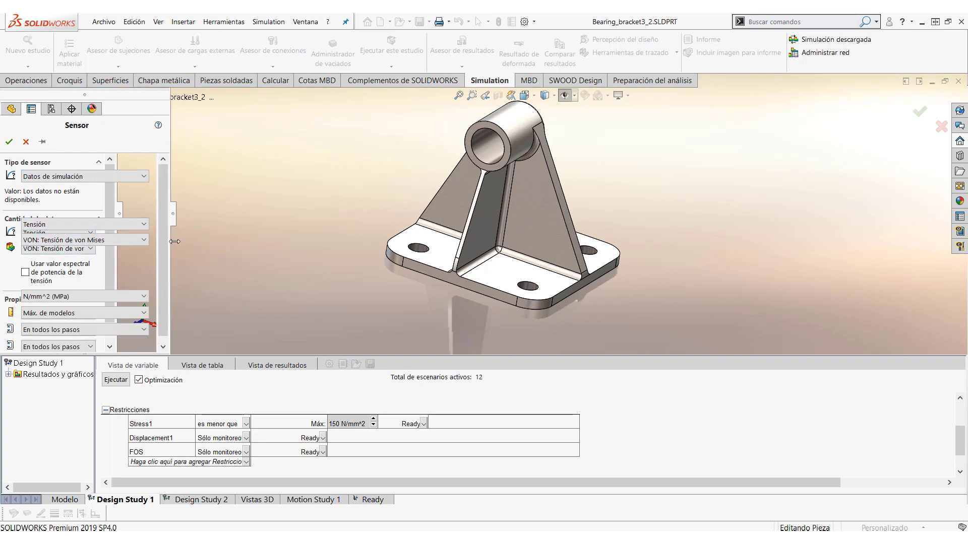
left_click(146, 242)
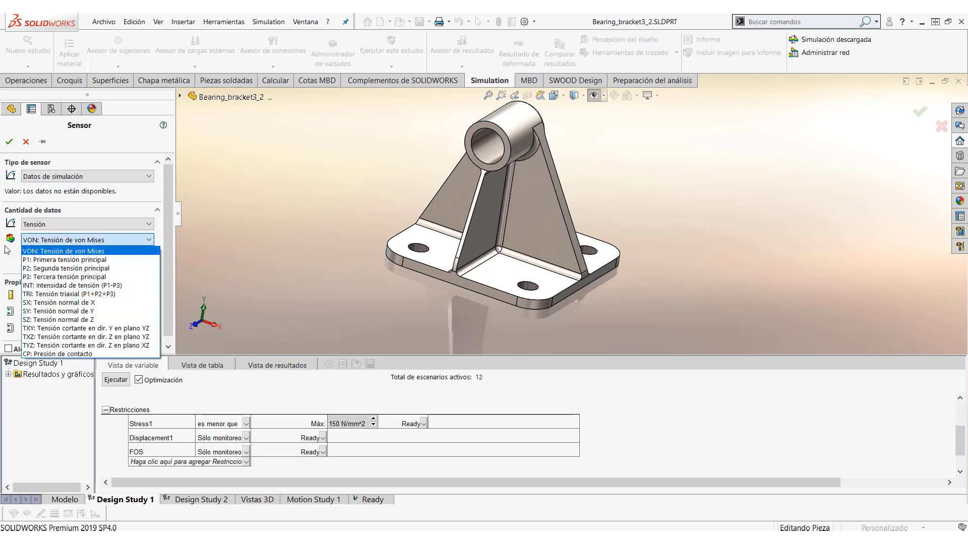
left_click(51, 251)
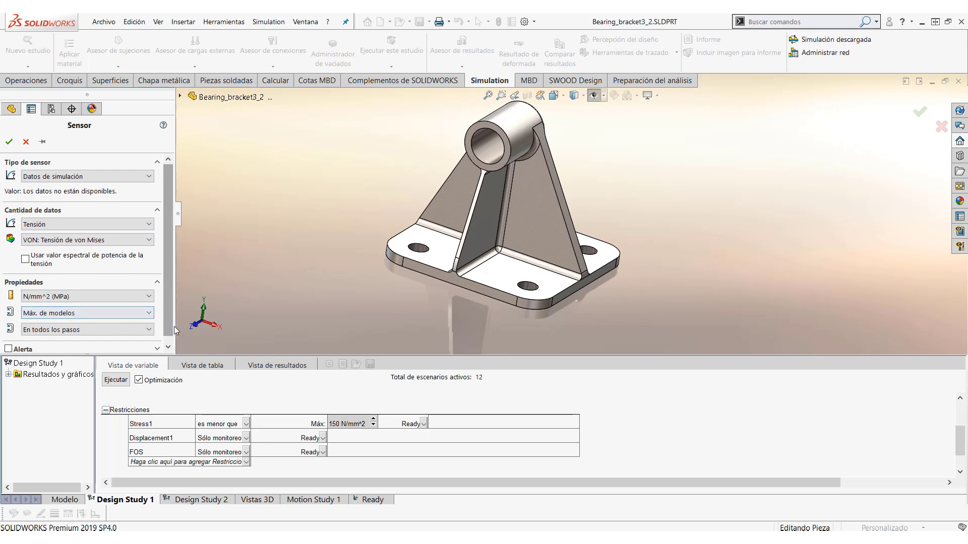
scroll(76, 338, "down", 1)
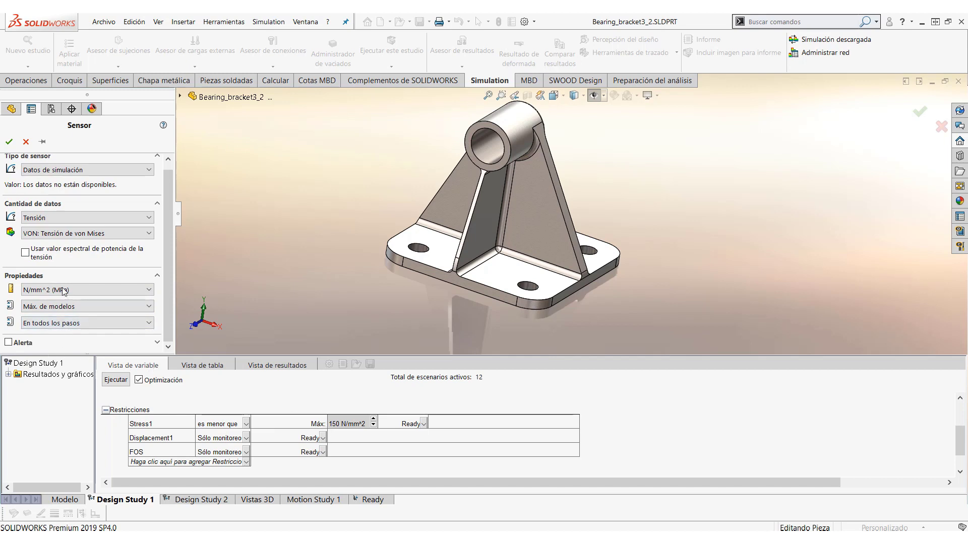
left_click(26, 141)
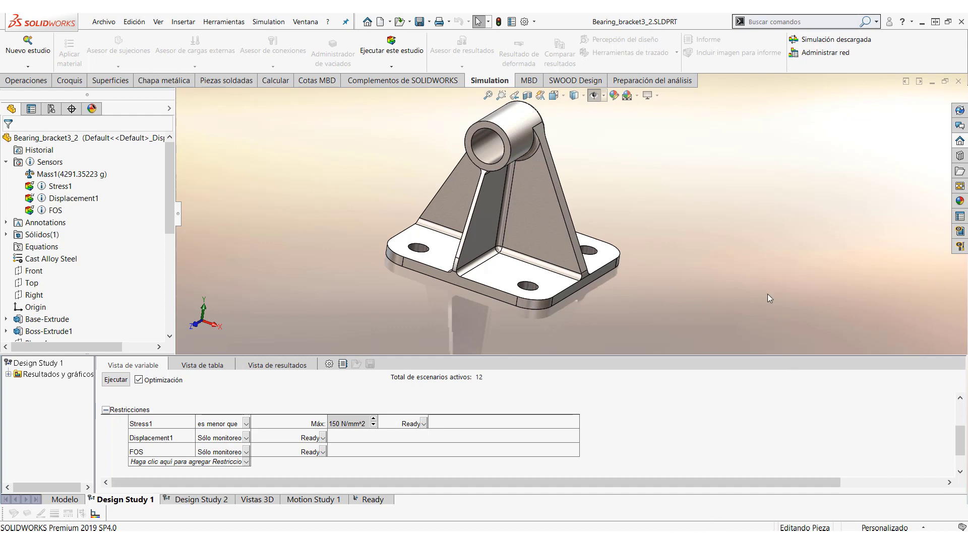
- Switch to the Contact_2d_pressure gear assembly
key("ctrl+Tab")
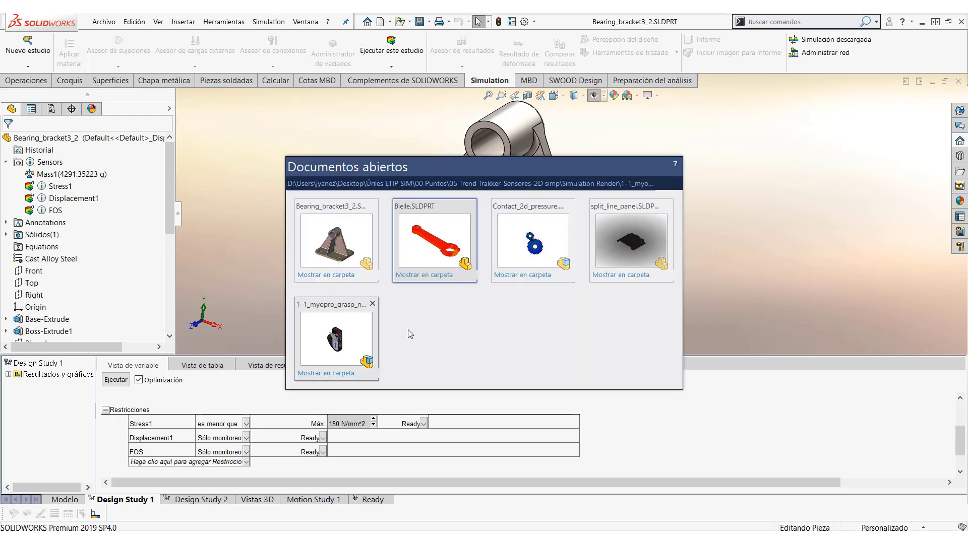
left_click(530, 255)
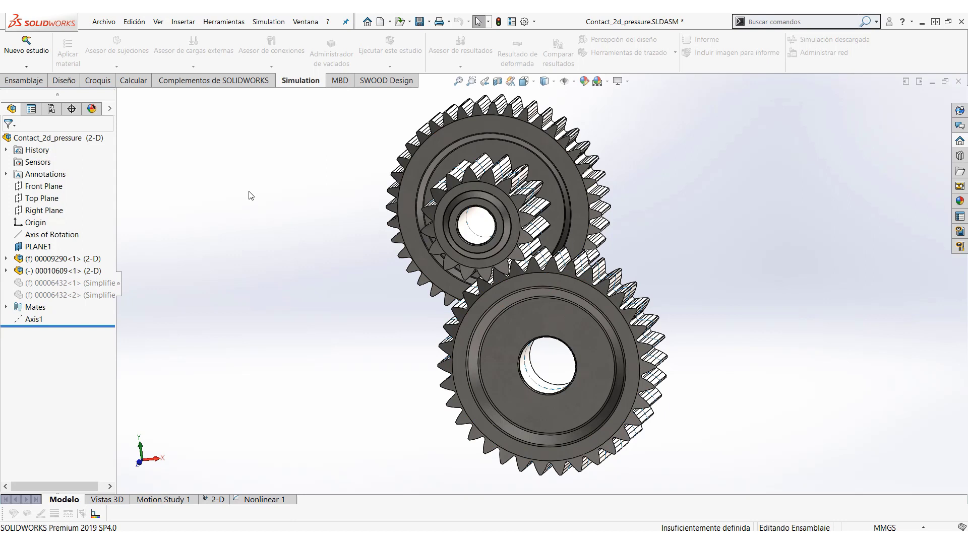
- Try a new static study with 2D simplification, compare the plane strain and axisymmetric study types, and cancel its definition
left_click(26, 66)
left_click(40, 78)
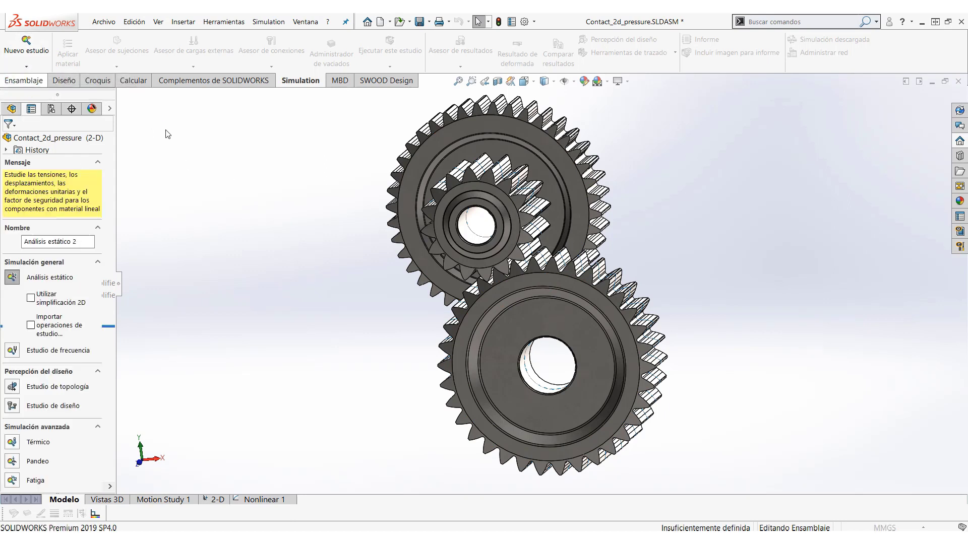
left_click(40, 300)
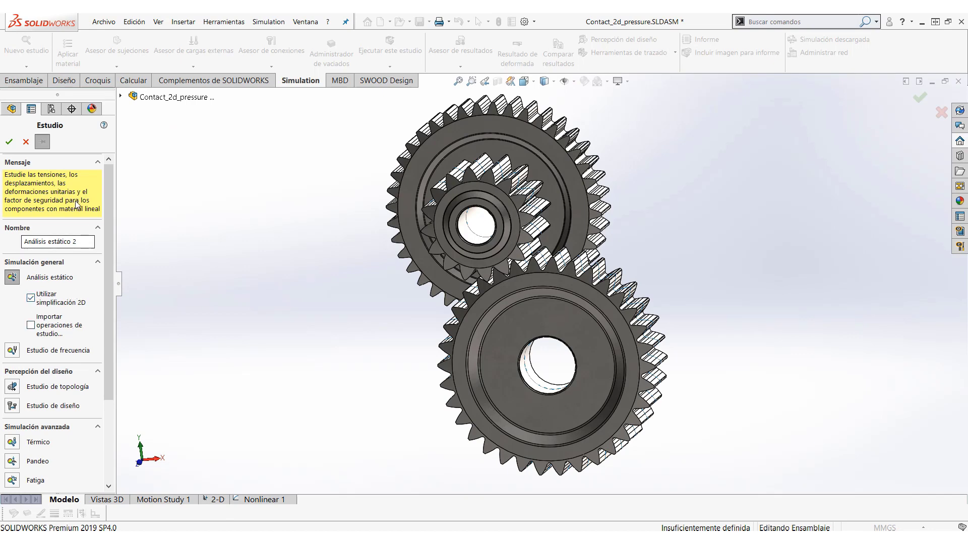
left_click(9, 142)
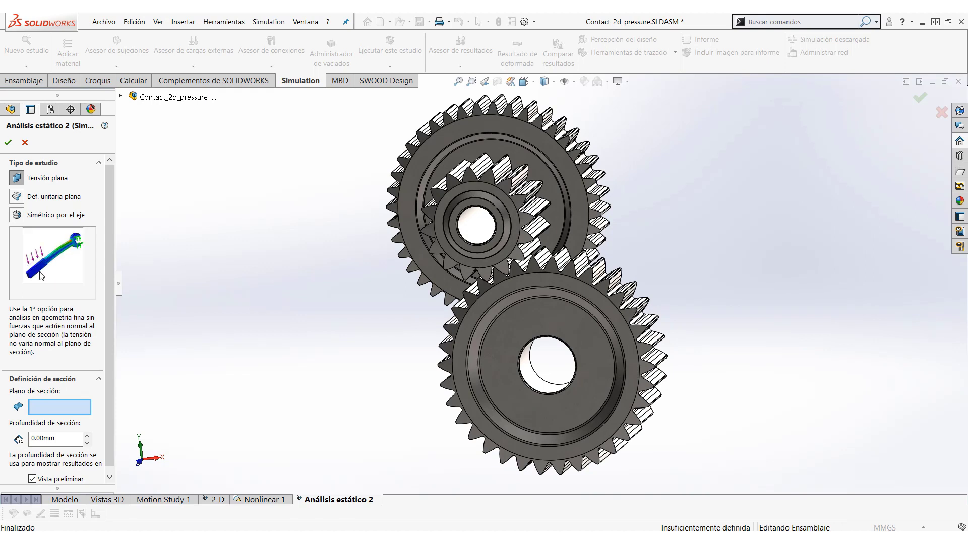
left_click(17, 197)
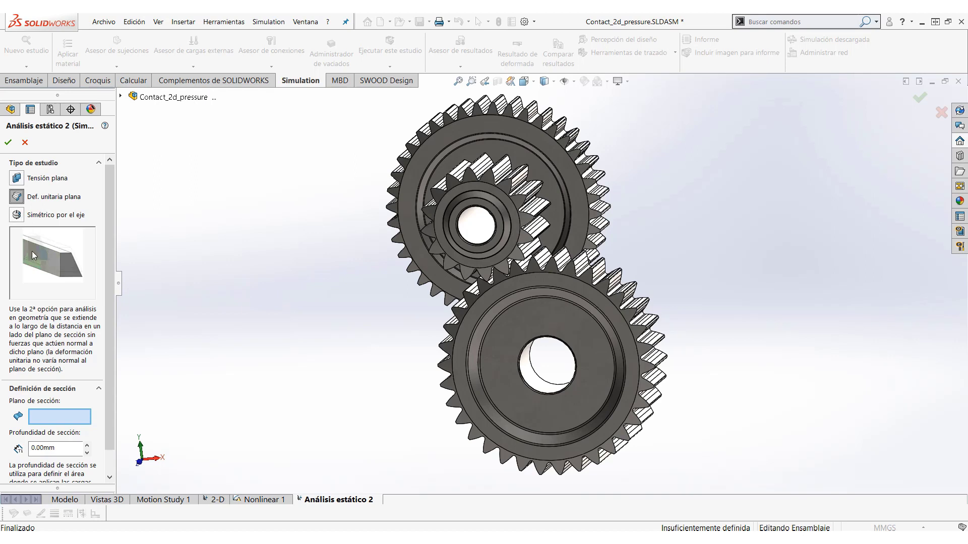
left_click(18, 215)
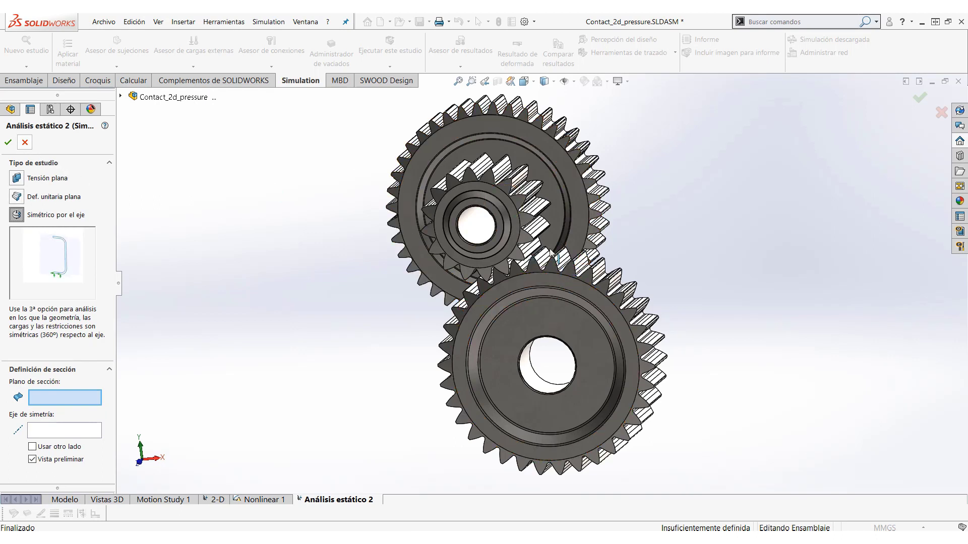
left_click(24, 143)
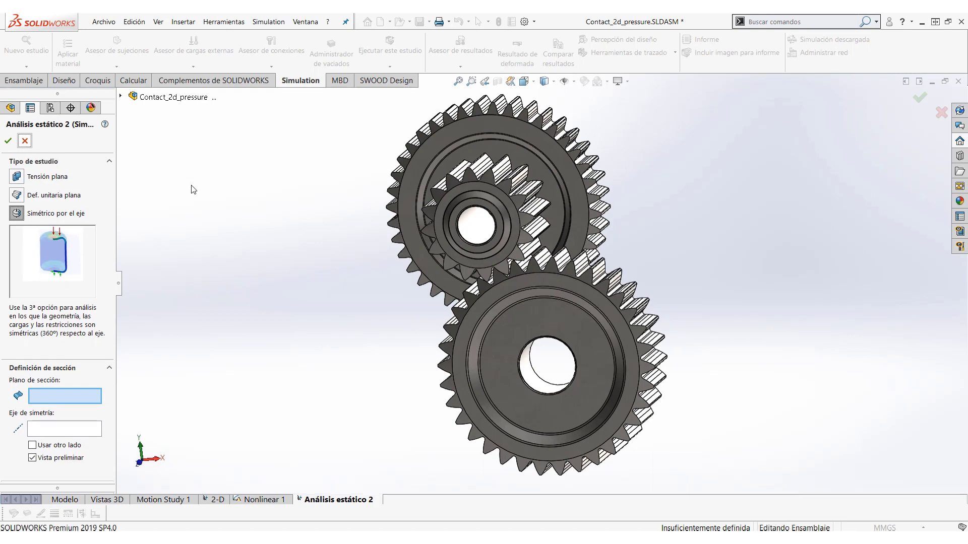
- Open the existing 2-D study of the gear pair and run it to obtain the Stress1 von Mises plot
left_click(219, 500)
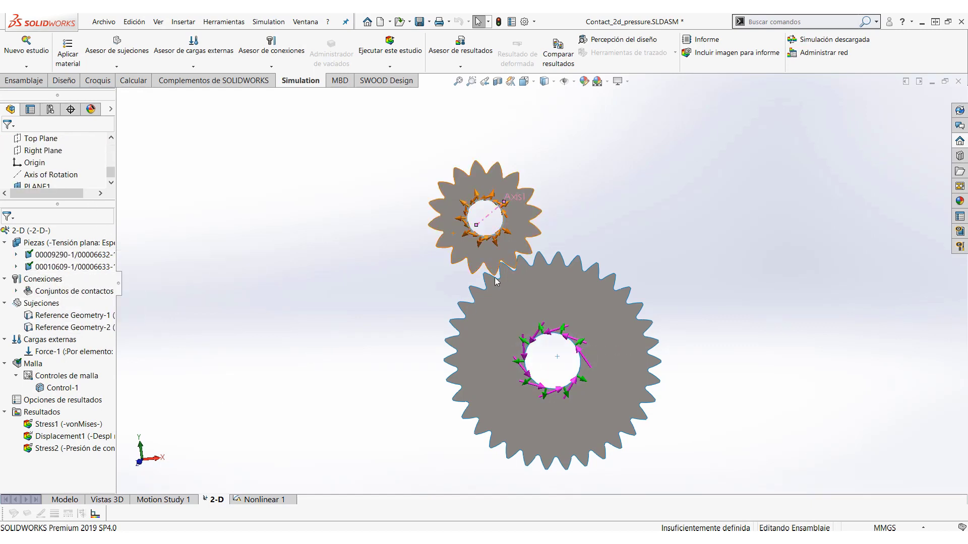
right_click(27, 230)
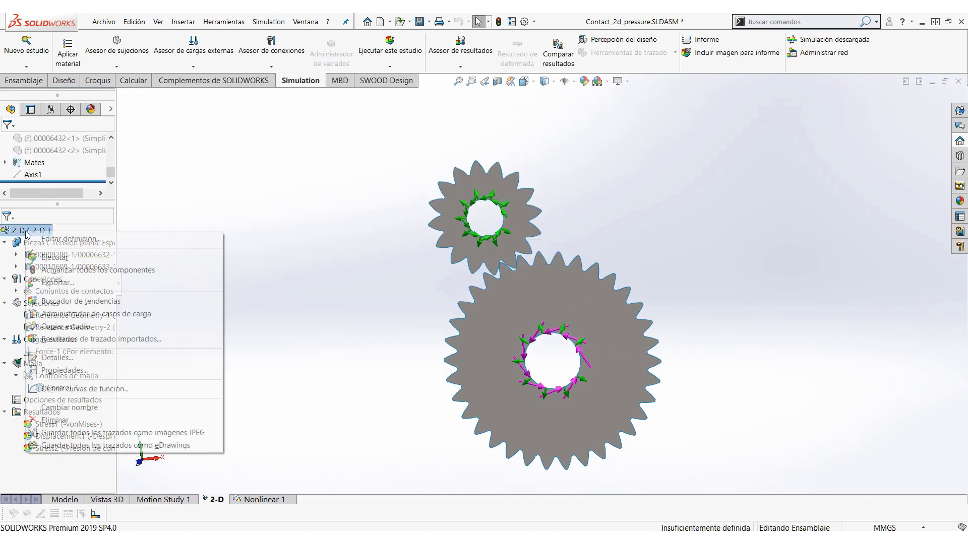
left_click(55, 257)
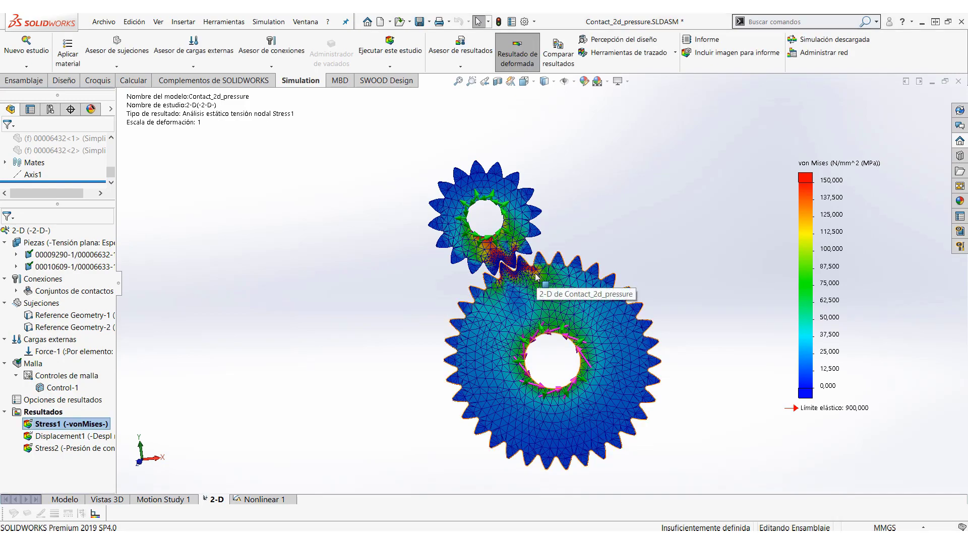
- Examine the meshing gear teeth in the Stress2 contact pressure, Displacement1 and Stress1 von Mises plots
scroll(529, 273, "down", 3)
scroll(527, 274, "down", 5)
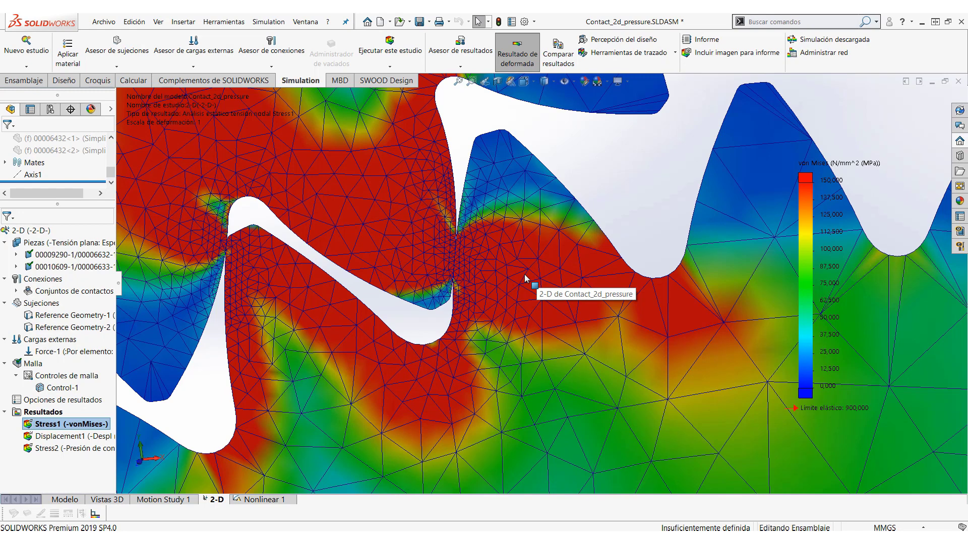
double_click(55, 452)
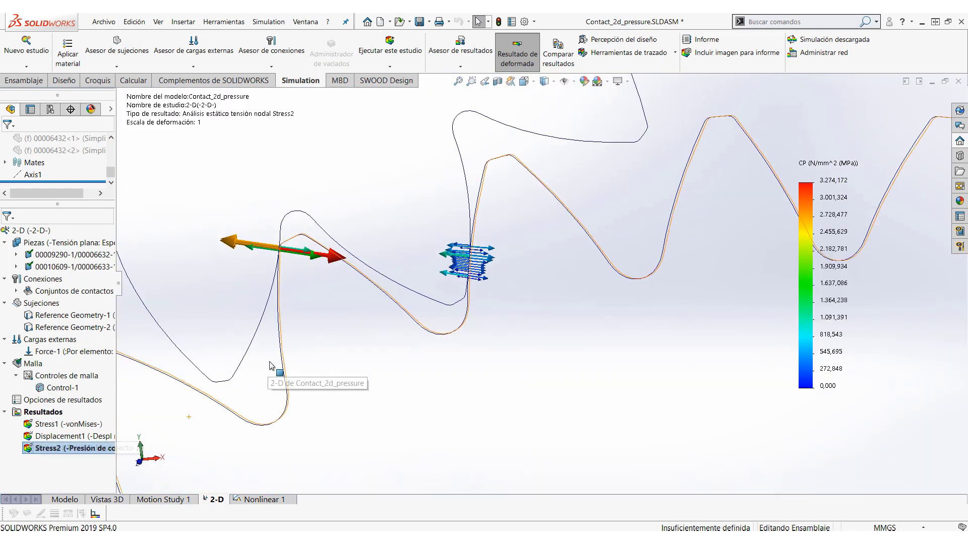
scroll(492, 274, "down", 2)
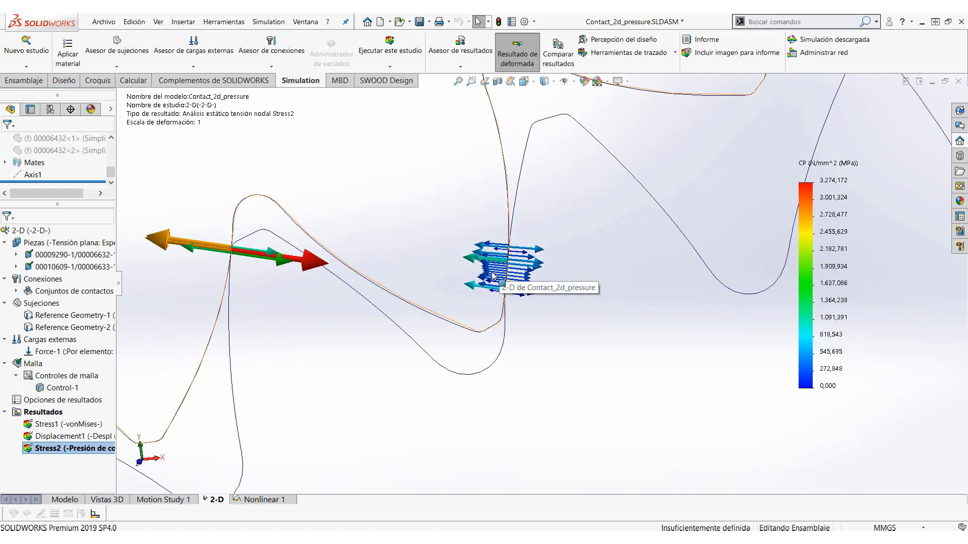
double_click(71, 435)
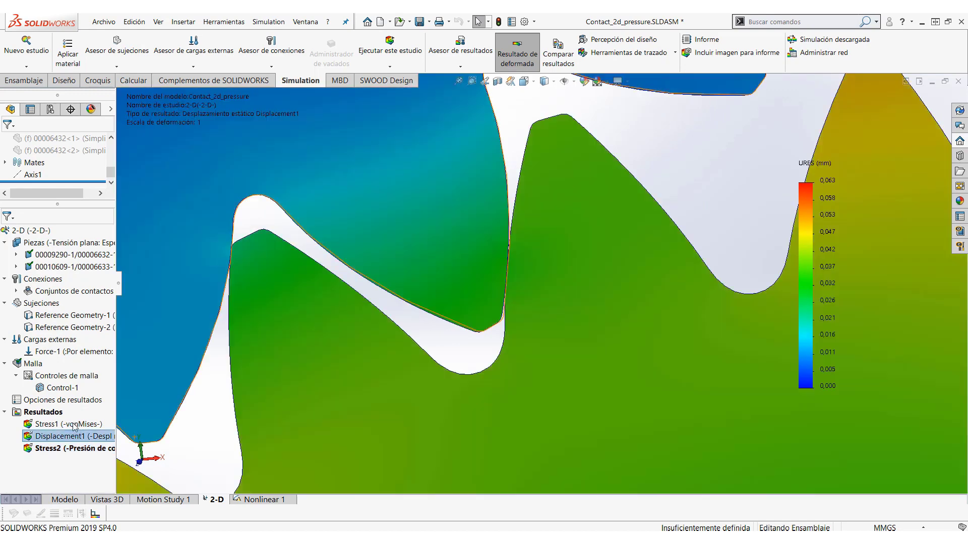
double_click(71, 424)
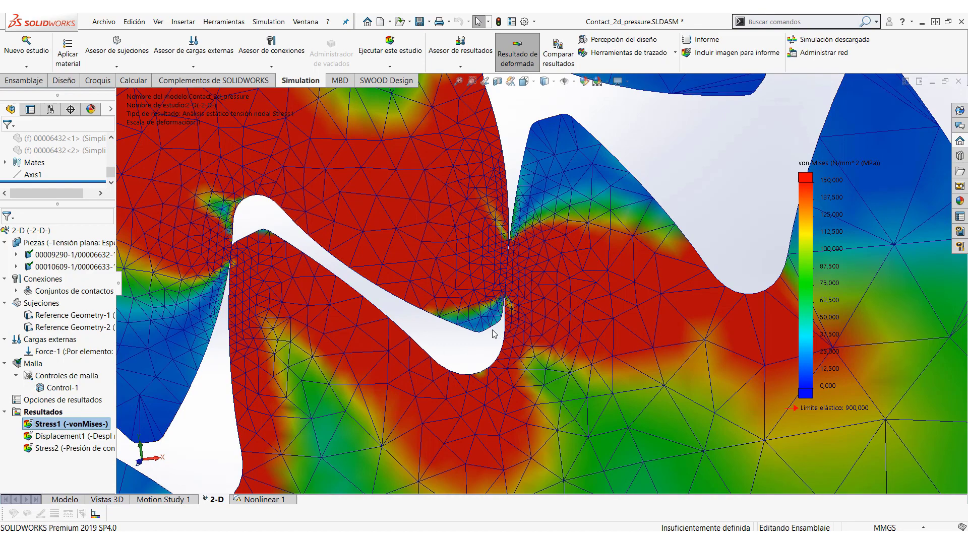
scroll(493, 334, "up", 5)
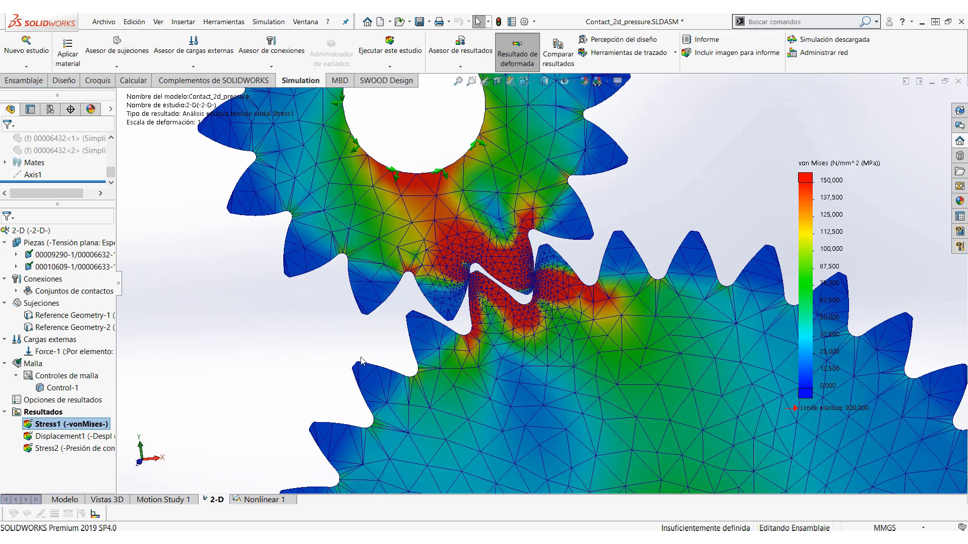
- Switch to the split_line_panel part and start a force load with the sketch-based split option
key("ctrl+Tab")
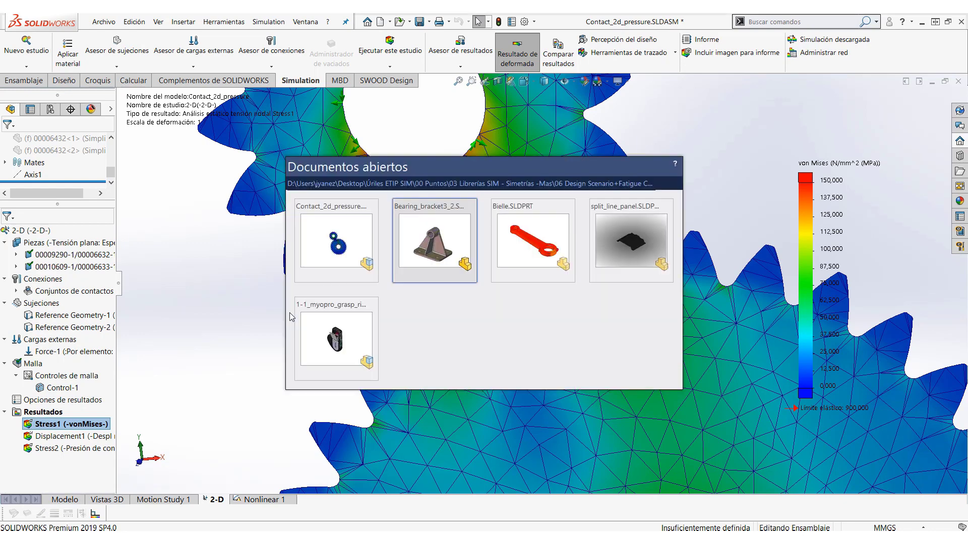
left_click(626, 246)
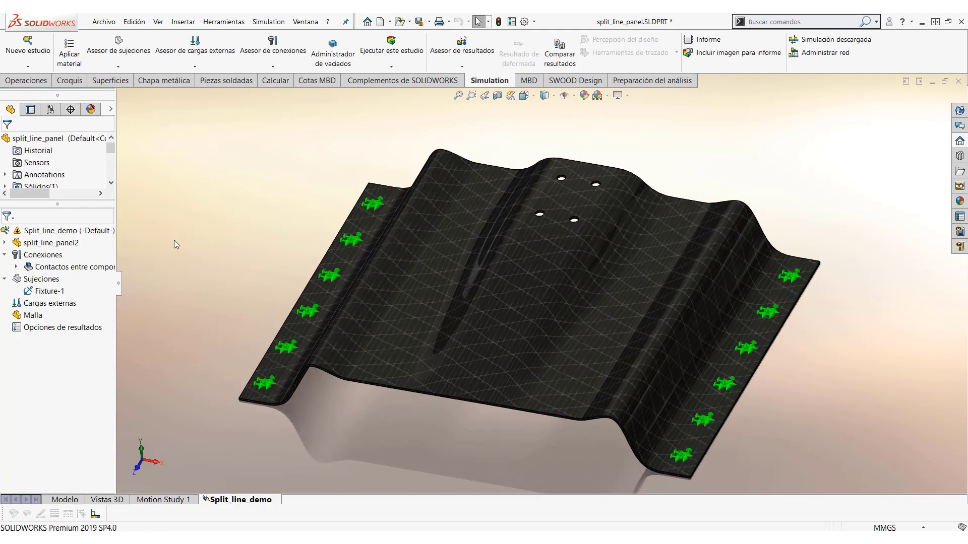
right_click(43, 303)
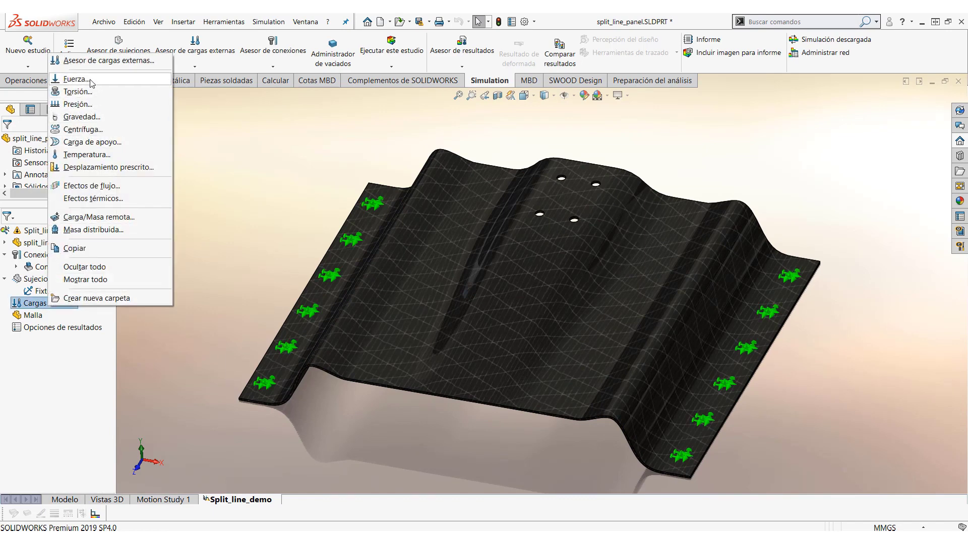
left_click(90, 81)
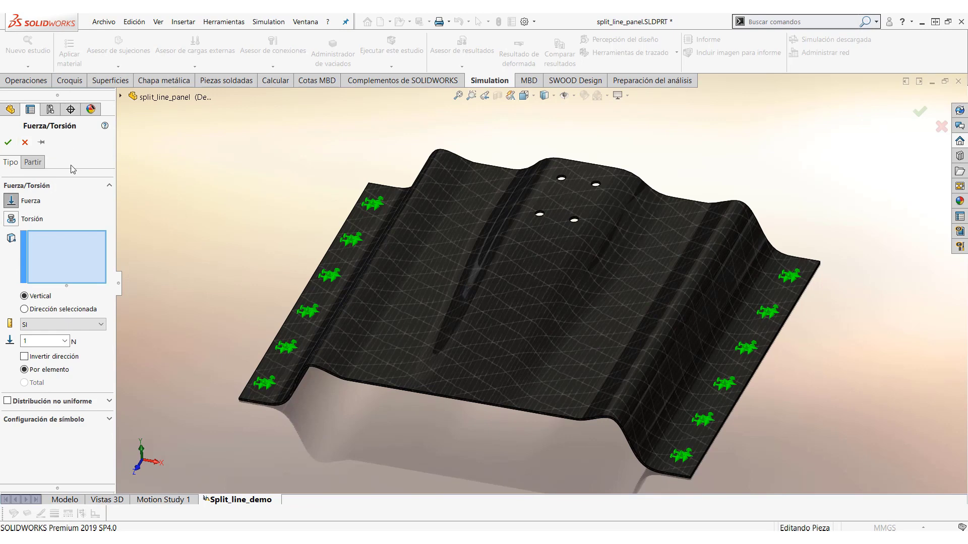
left_click(33, 162)
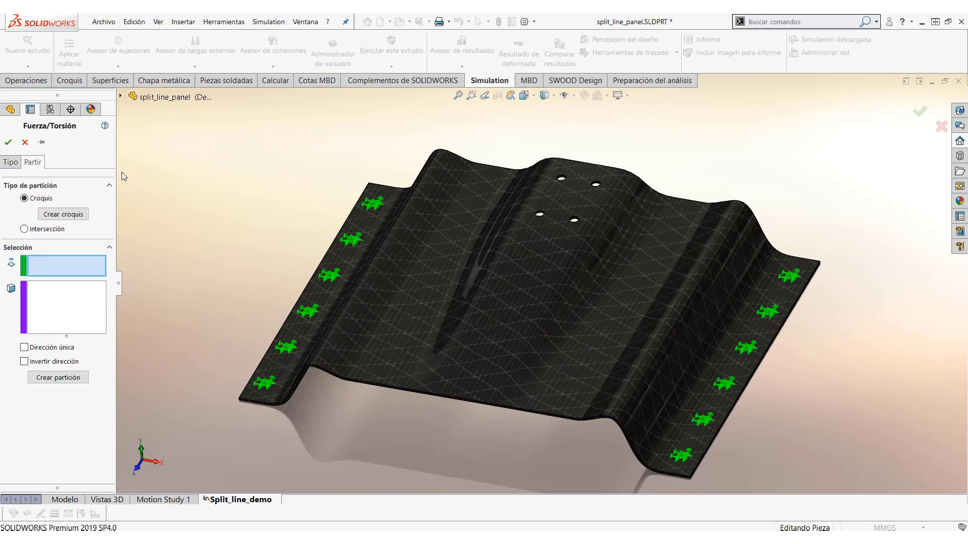
scroll(220, 201, "up", 1)
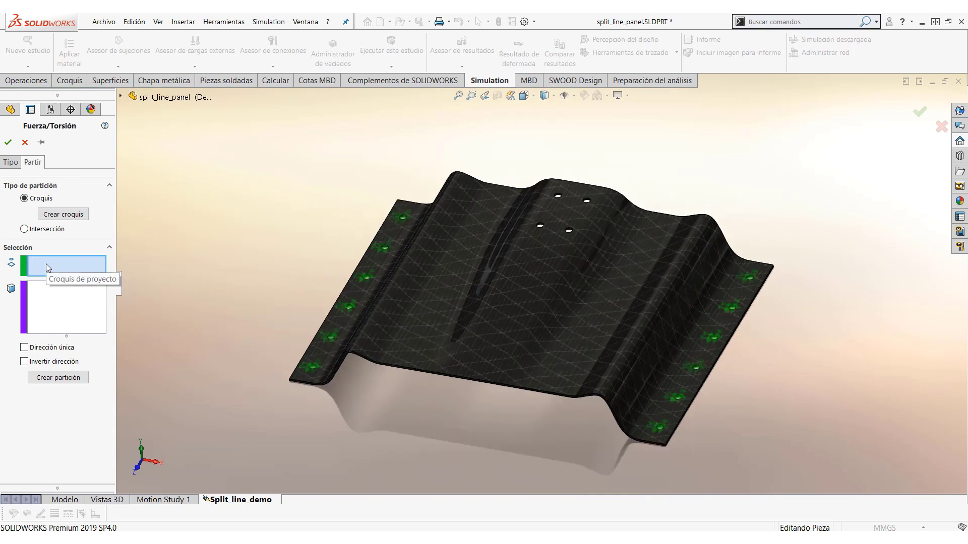
- Create a split sketch on the Top Plane with a corner rectangle enclosing the panel's four holes
left_click(63, 214)
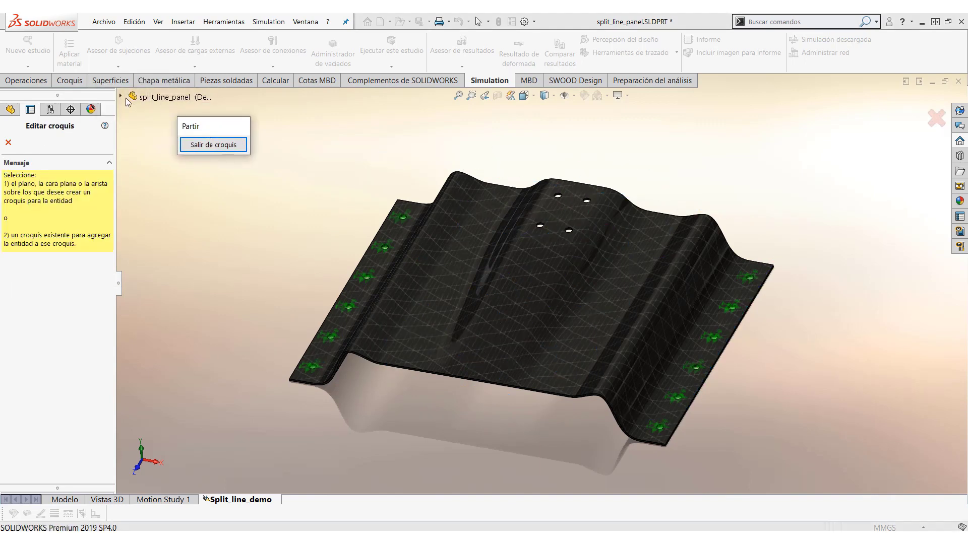
left_click(120, 95)
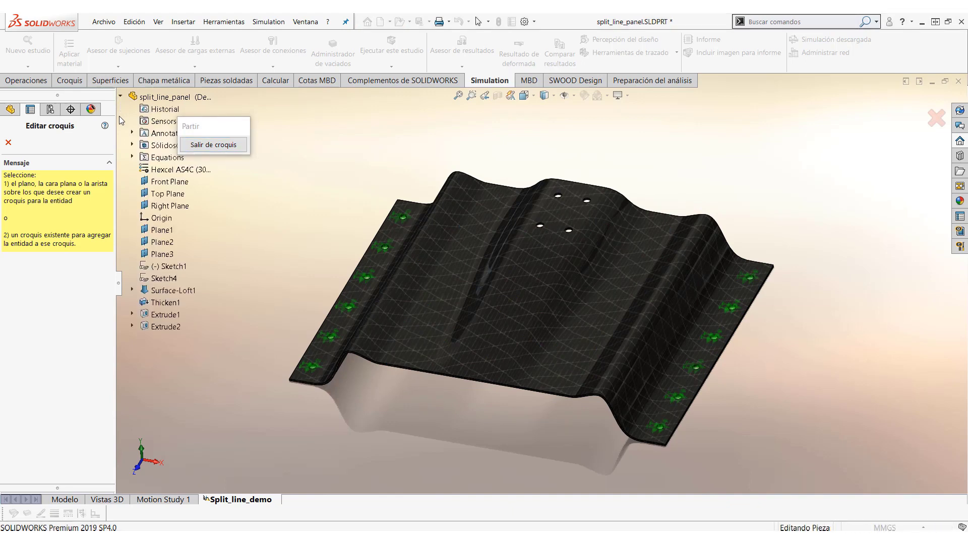
left_click(156, 194)
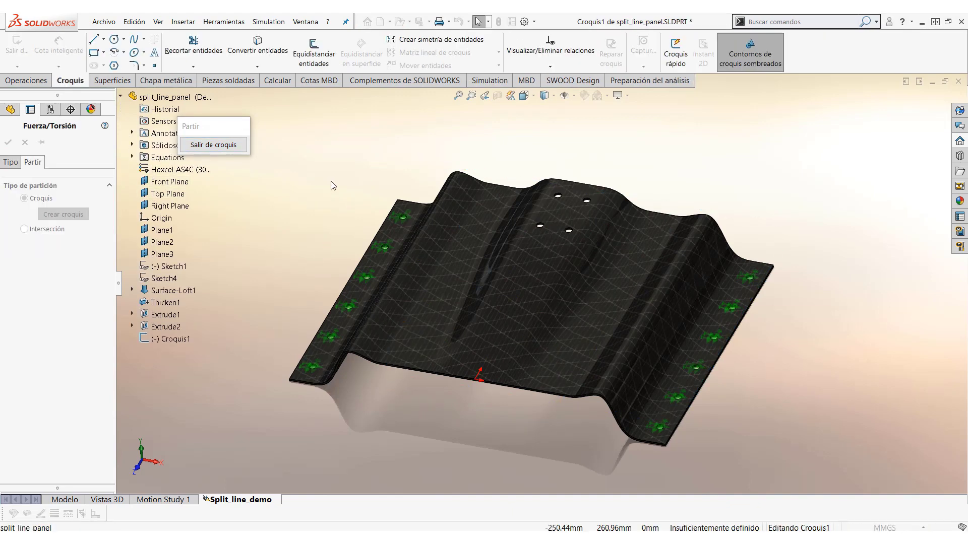
key("space")
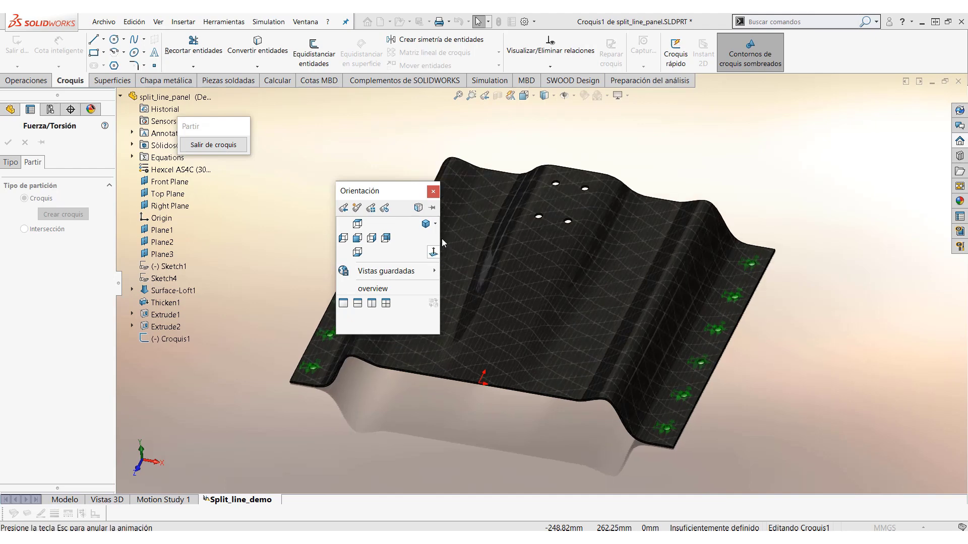
left_click(433, 252)
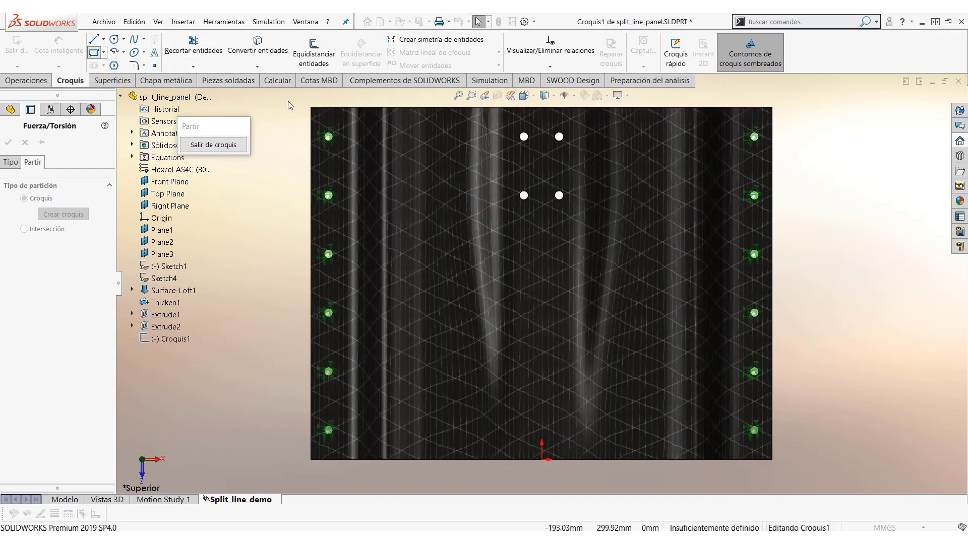
key("r")
left_click(508, 121)
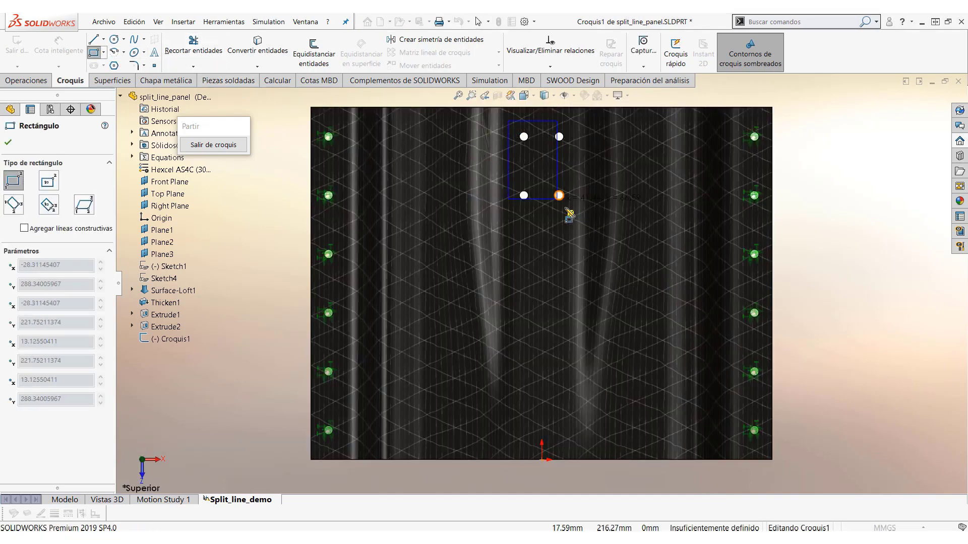
left_click(574, 212)
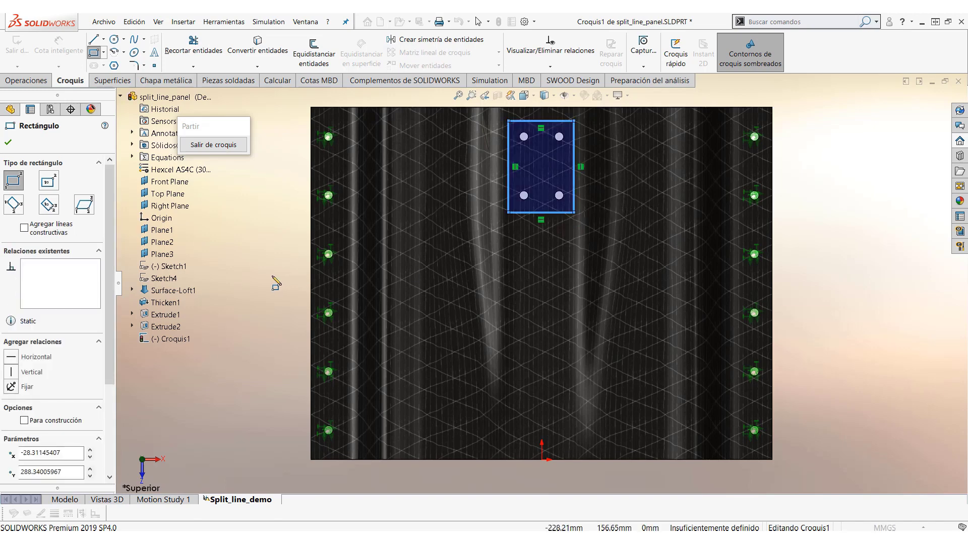
left_click(218, 146)
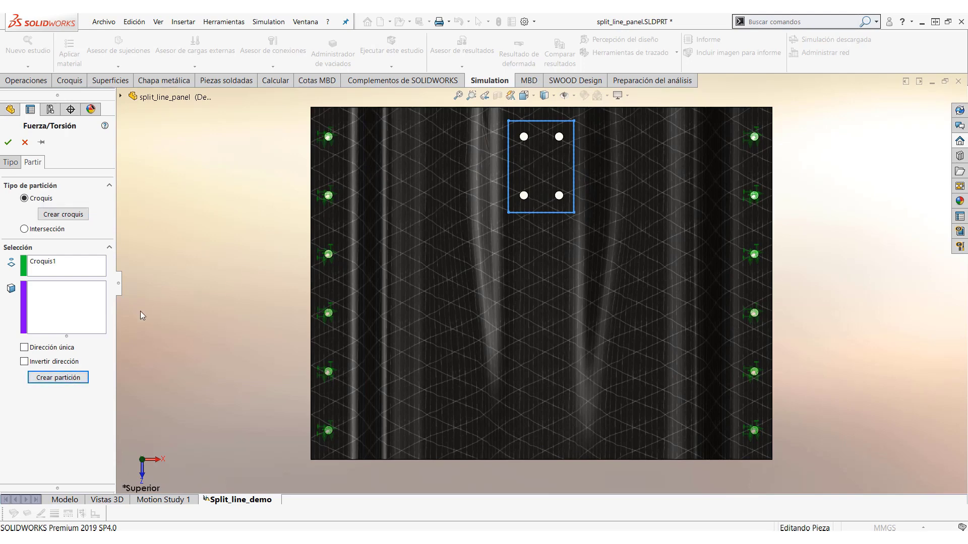
- Split the panel's upper face with the rectangle sketch to create the loaded area
left_click(71, 310)
left_click(368, 294)
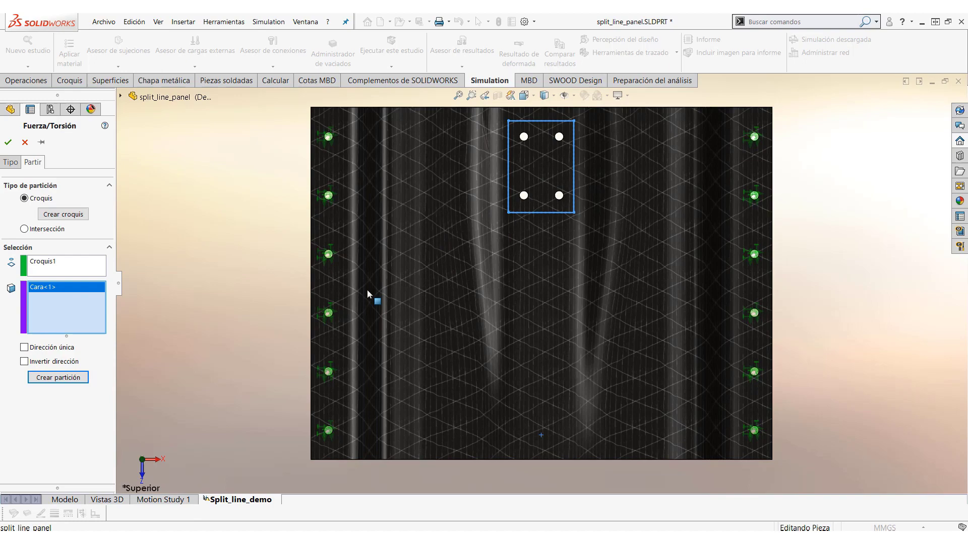
left_click(75, 377)
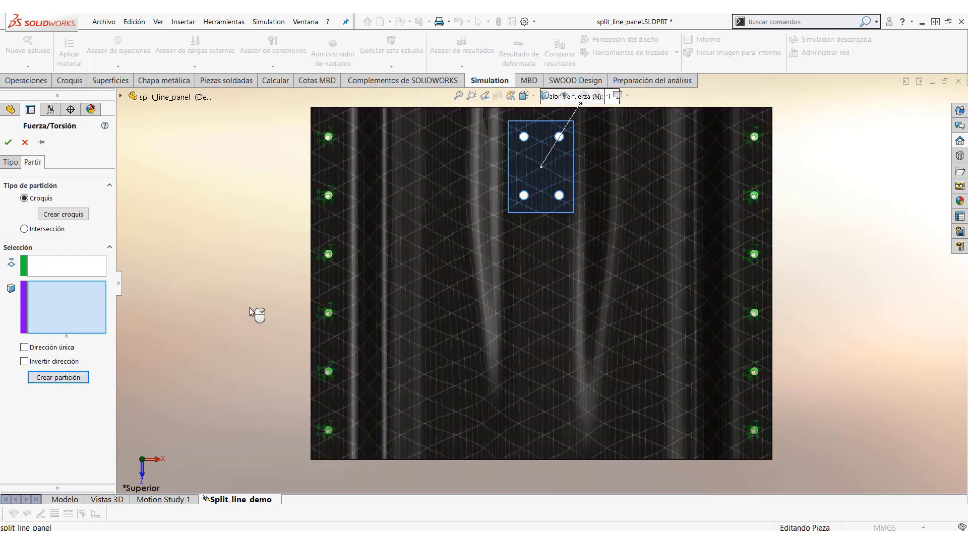
- Apply a 1500 N normal force to the split rectangular face around the four holes
mouse_move(257, 313)
middle_mouse_down()
mouse_move(252, 210)
mouse_move(212, 198)
mouse_move(258, 159)
middle_mouse_up()
left_click(15, 162)
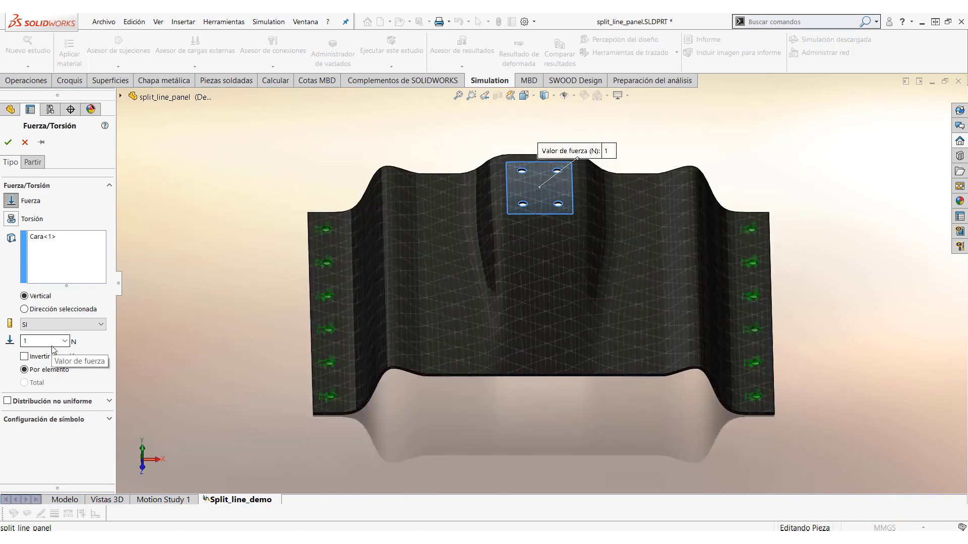
mouse_move(212, 217)
middle_mouse_down()
mouse_move(220, 181)
mouse_move(194, 210)
middle_mouse_up()
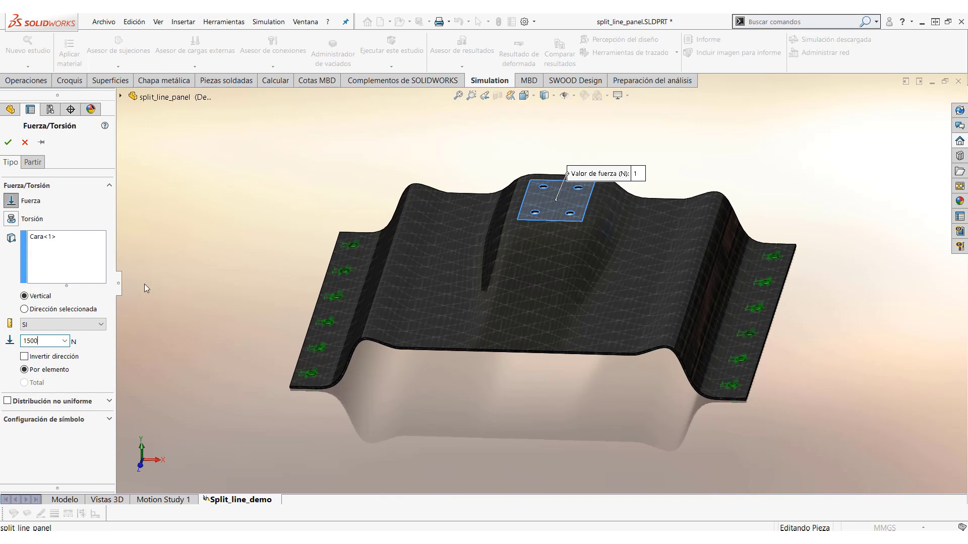
left_click(8, 142)
middle_click_drag(246, 220, 220, 262)
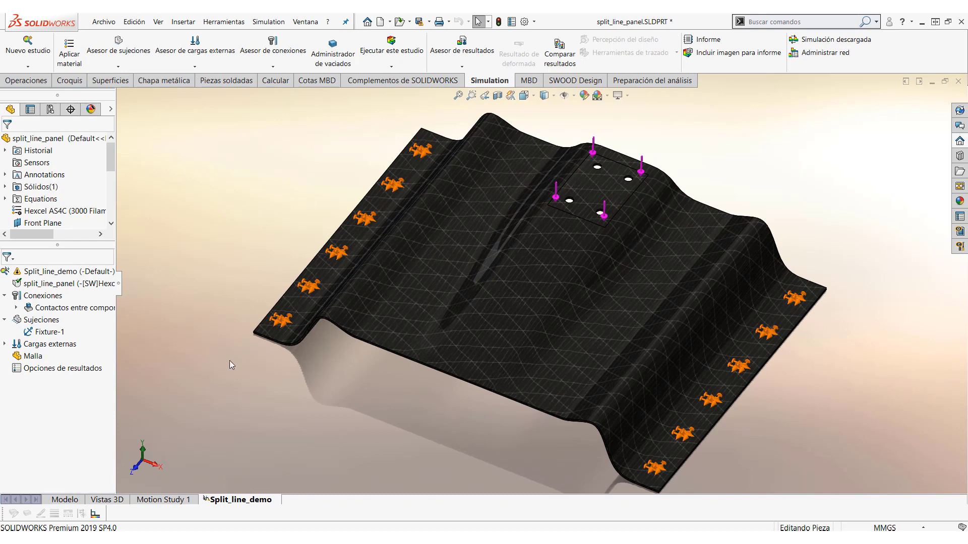
- Switch to the 1-1_myopro_grasp_right assembly and open its battery door part
key("ctrl+Tab")
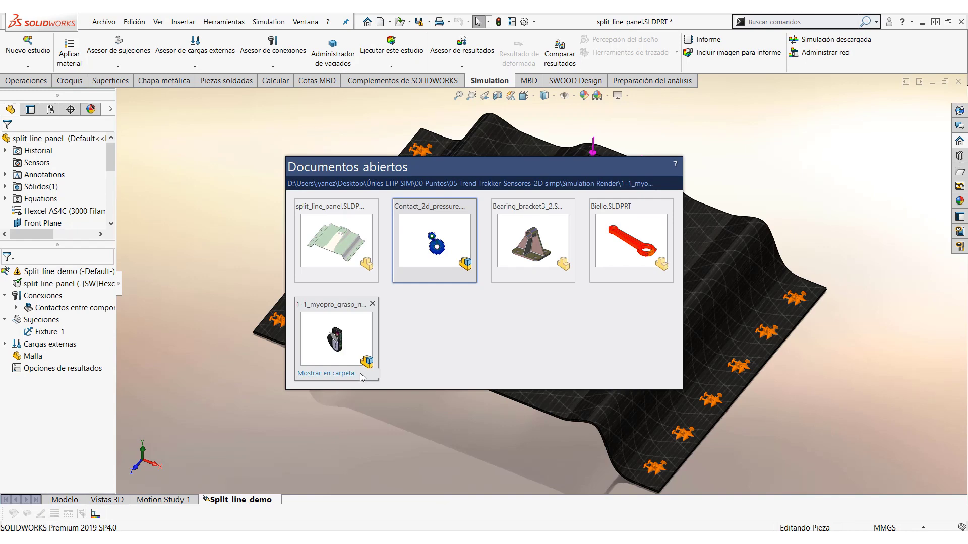
left_click(334, 347)
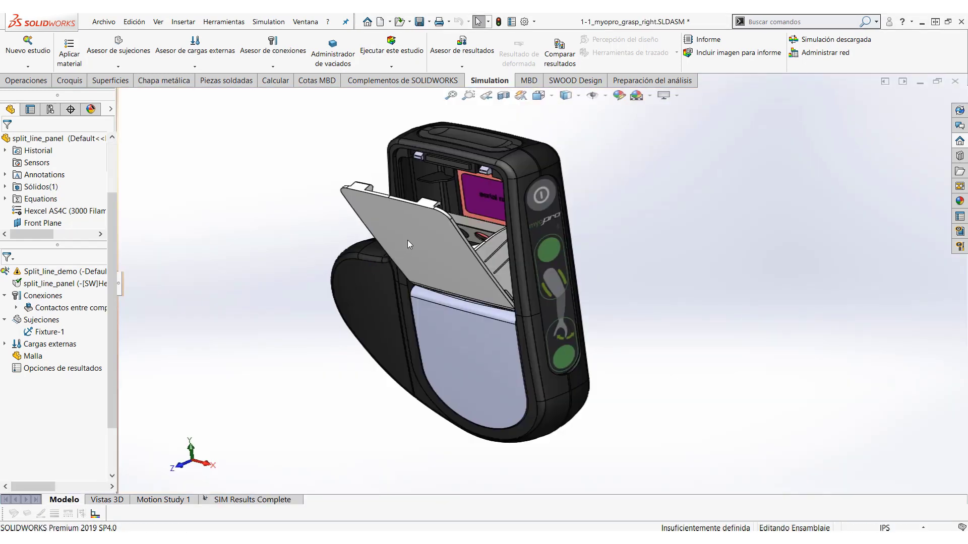
left_click(427, 243)
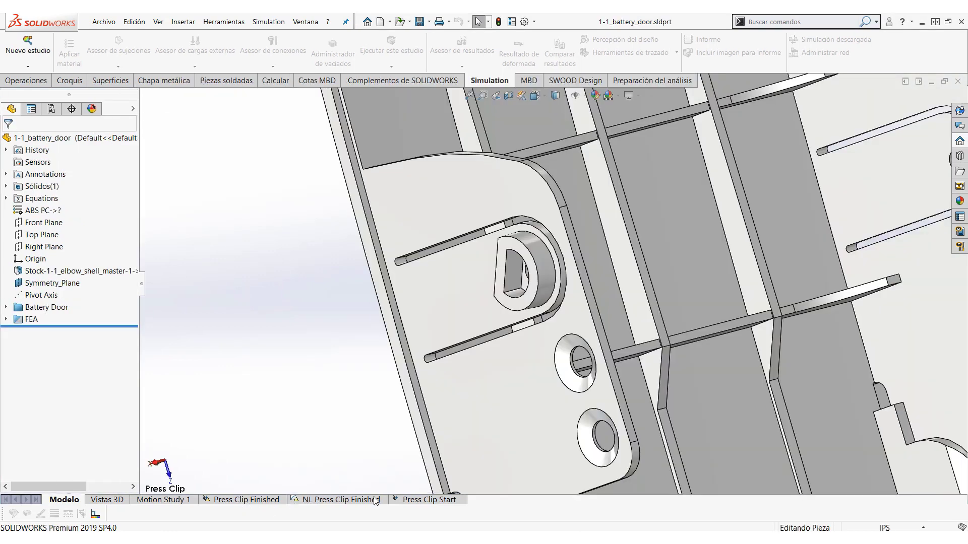
- Open the Press Clip Start study, activate its FEA configuration and show the Stress1 von Mises plot
left_click(410, 501)
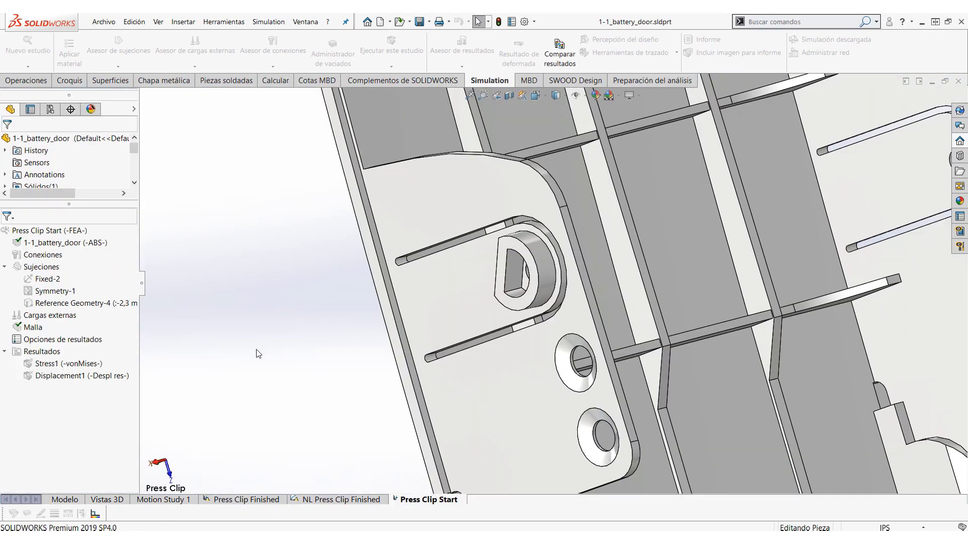
right_click(87, 233)
left_click(132, 243)
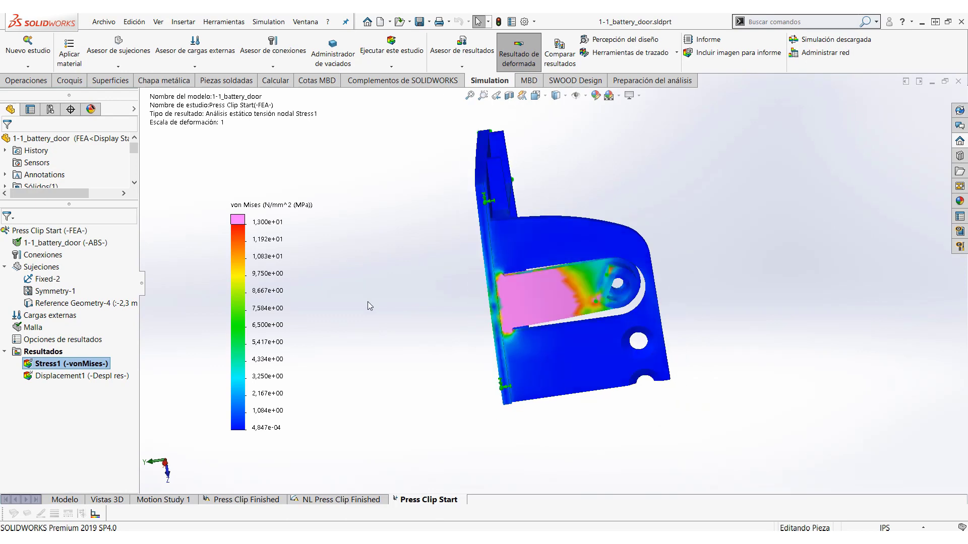
- Return to the 1-1_myopro_grasp_right assembly, load the SIM Results Complete study and go back to the model view
key("ctrl+Tab")
left_click(444, 257)
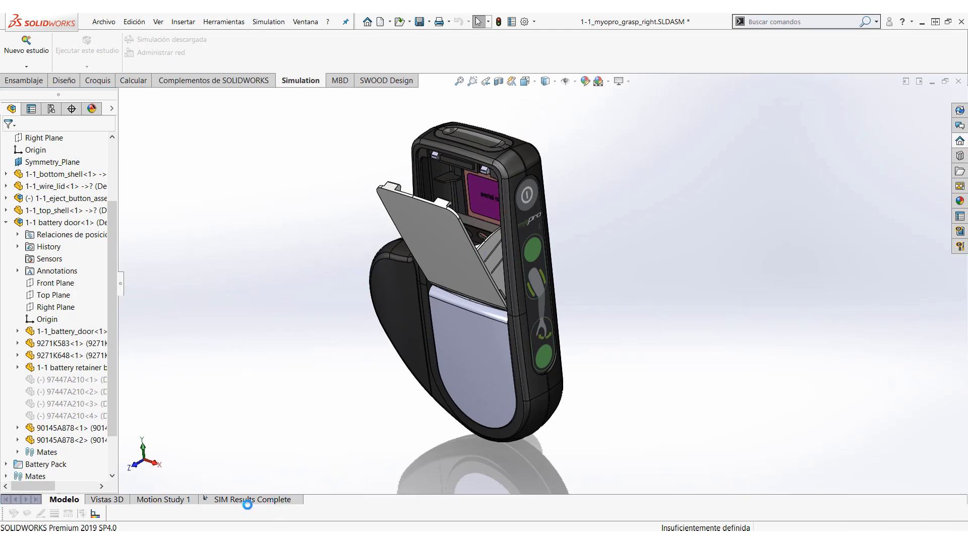
left_click(252, 499)
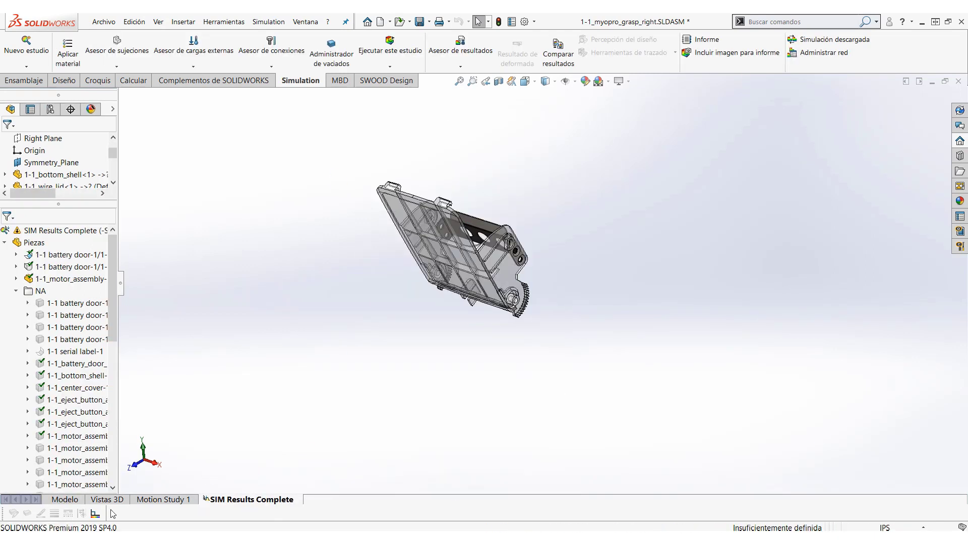
left_click(68, 501)
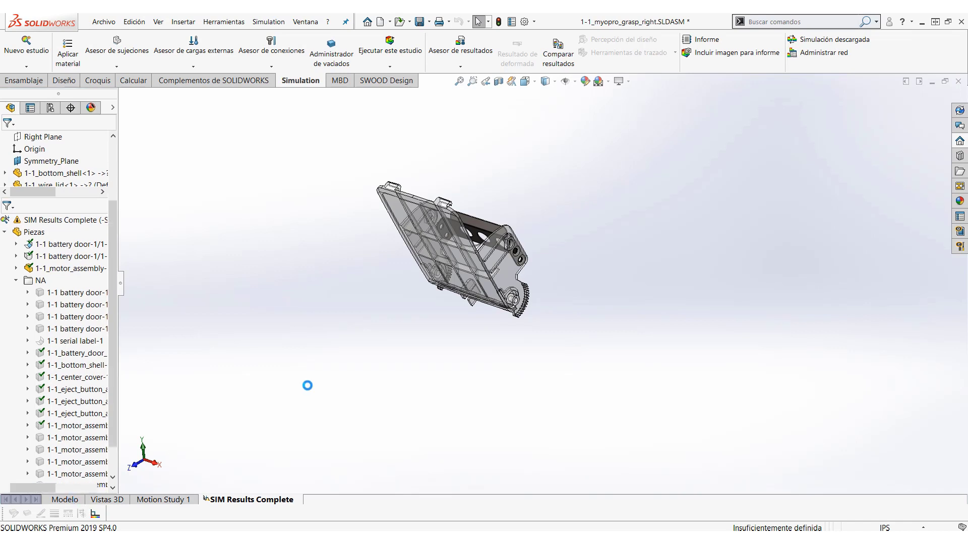
- Display the von Mises Stress result of the SIM Results Complete study on the assembly in RealView, with deformed results enabled
left_click(629, 83)
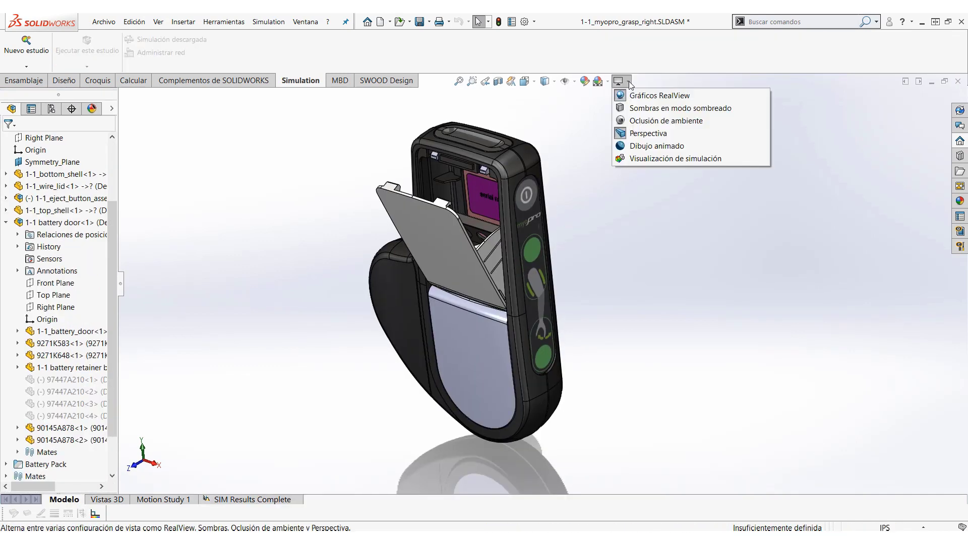
left_click(673, 159)
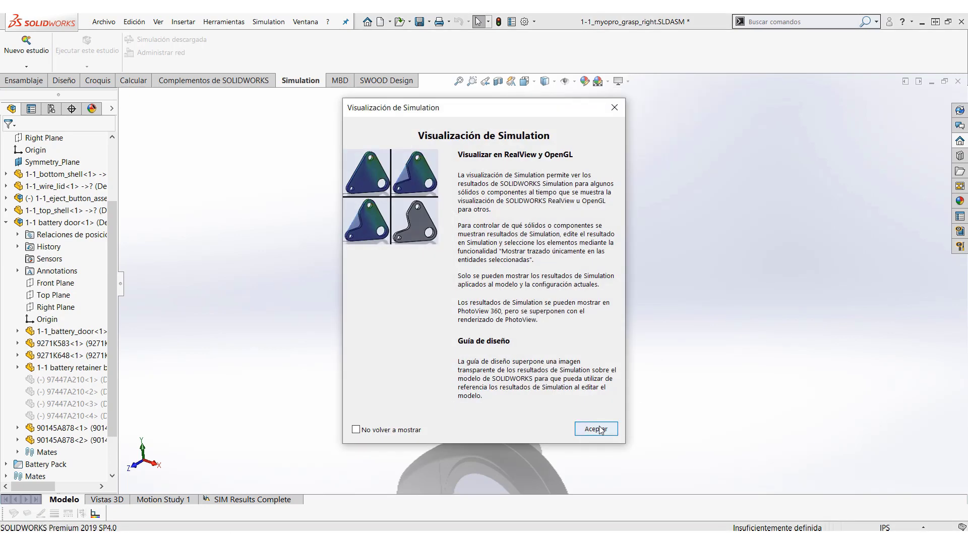
left_click(596, 429)
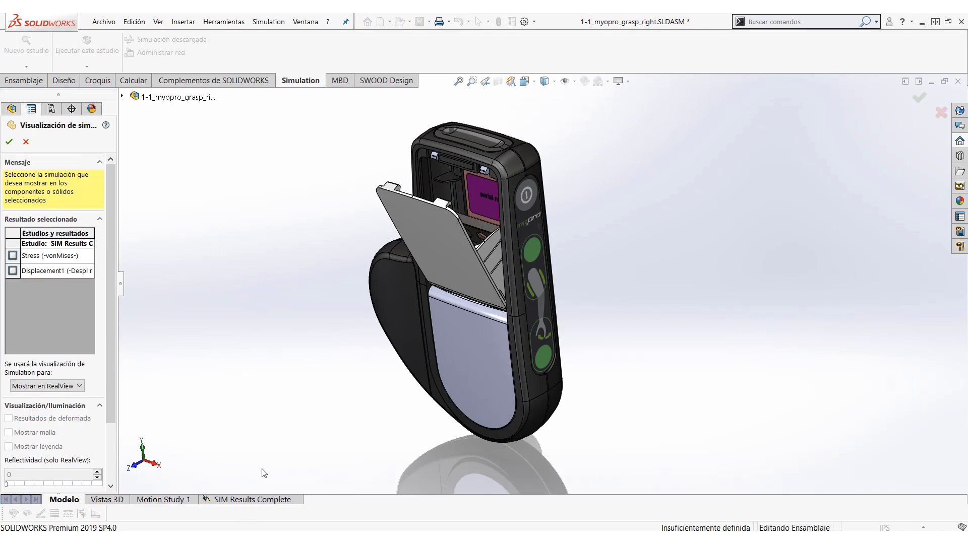
left_click(13, 256)
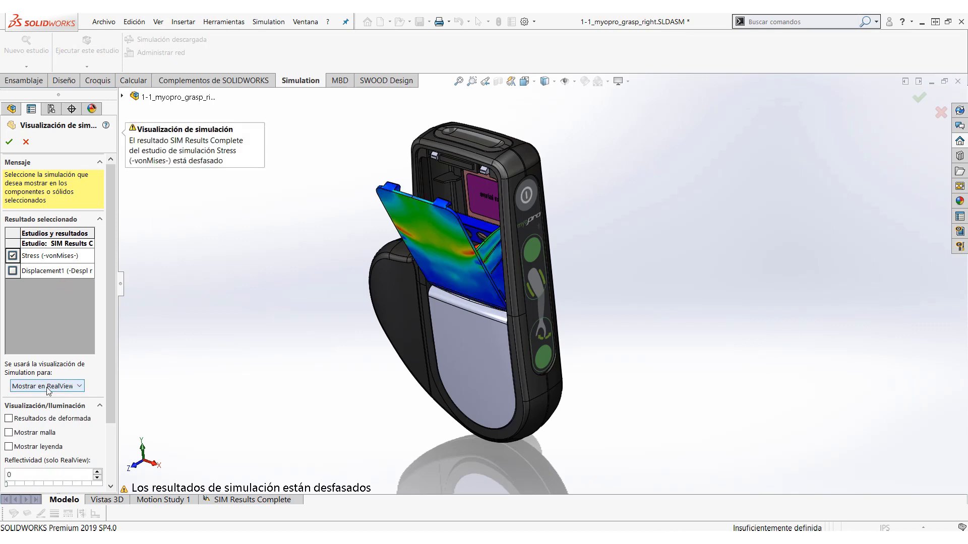
left_click(28, 418)
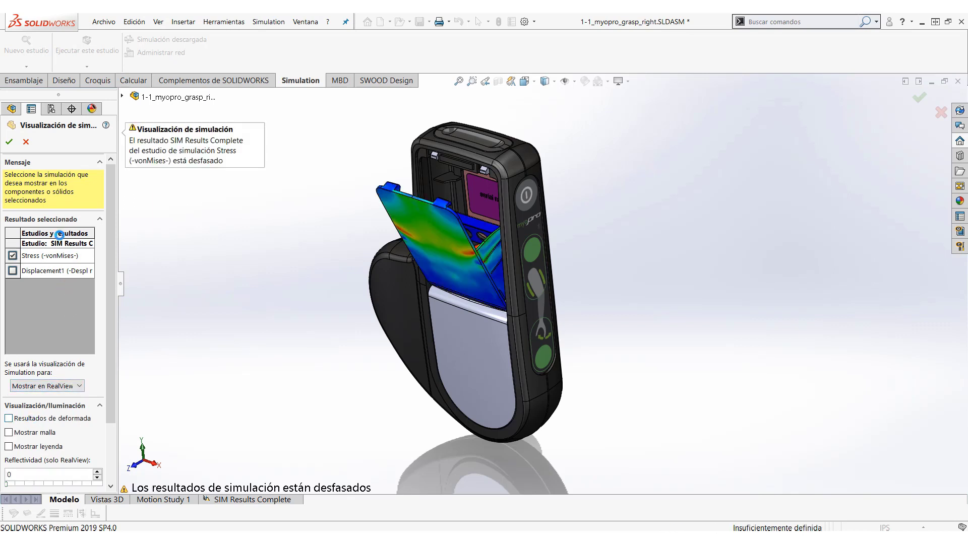
left_click(10, 142)
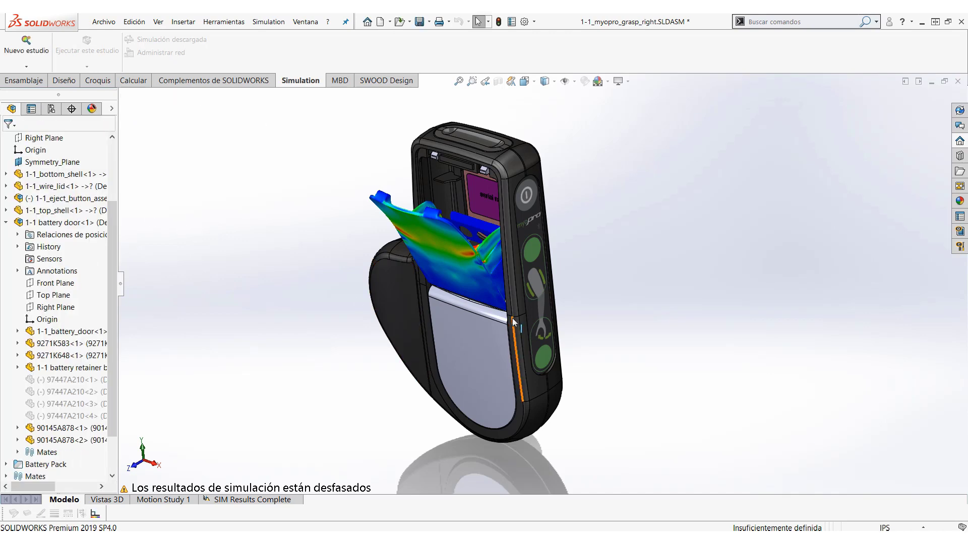
scroll(522, 274, "down", 3)
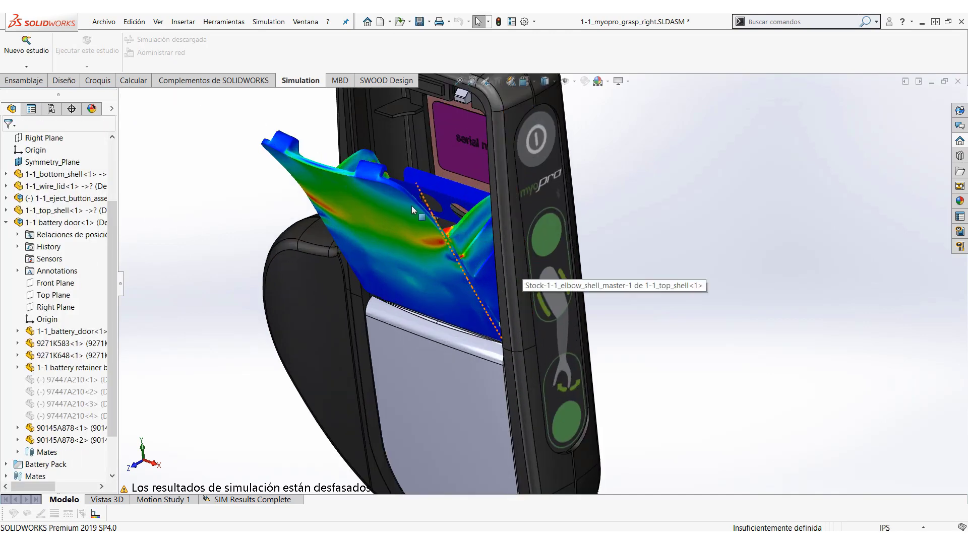
middle_click_drag(379, 240, 370, 197)
scroll(400, 217, "up", 2)
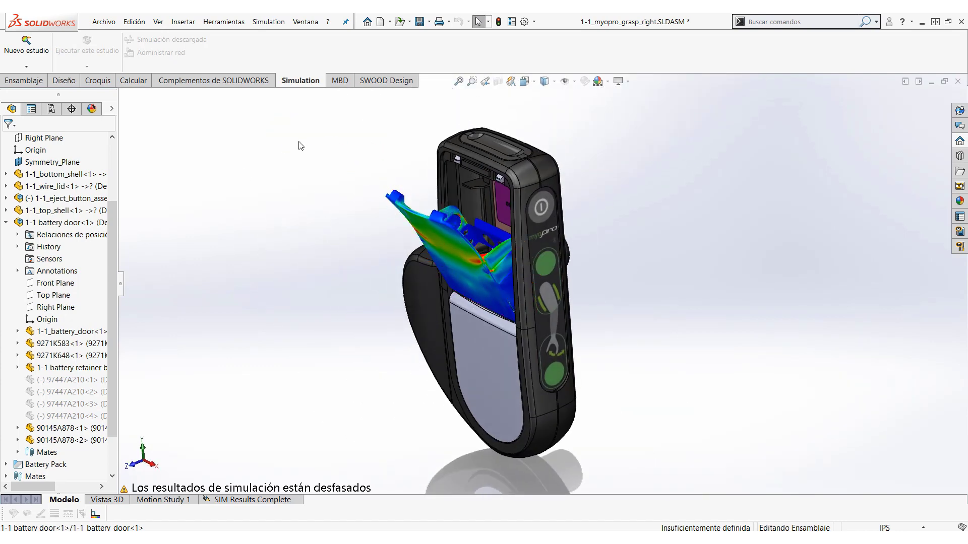
- Show the available SOLIDWORKS add-ins, and switch to the Etip TIPS SIM.pptx presentation in PowerPoint, advancing past the Tips varios slide
left_click(216, 81)
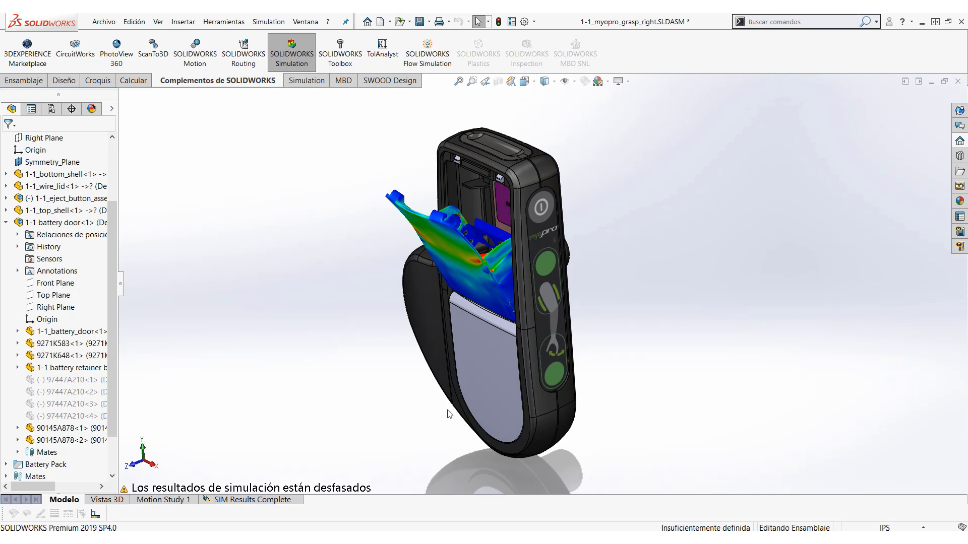
key("alt+Tab")
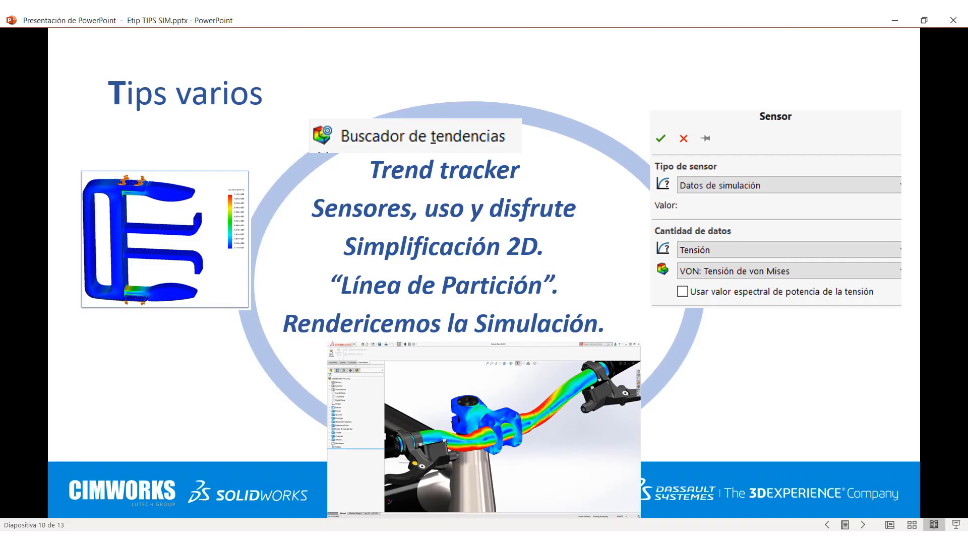
left_click(487, 287)
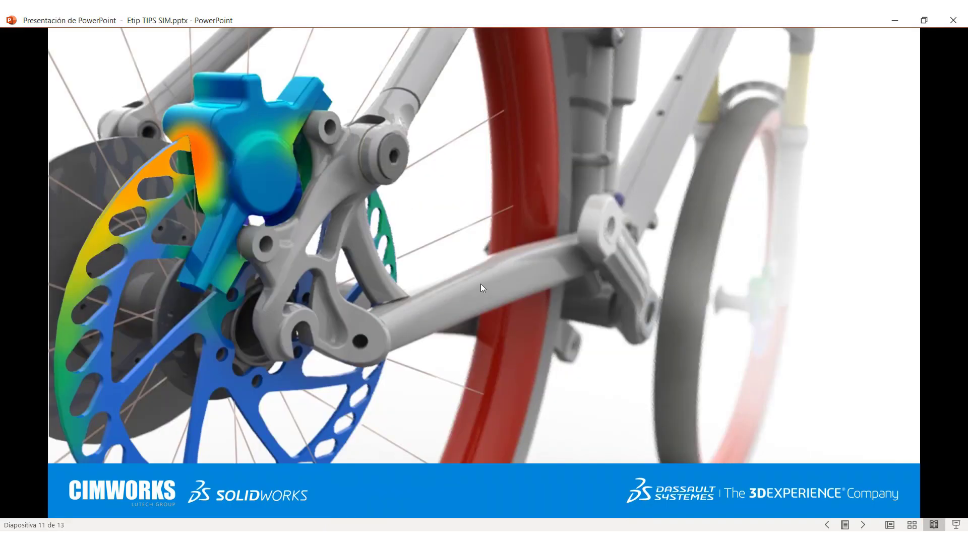